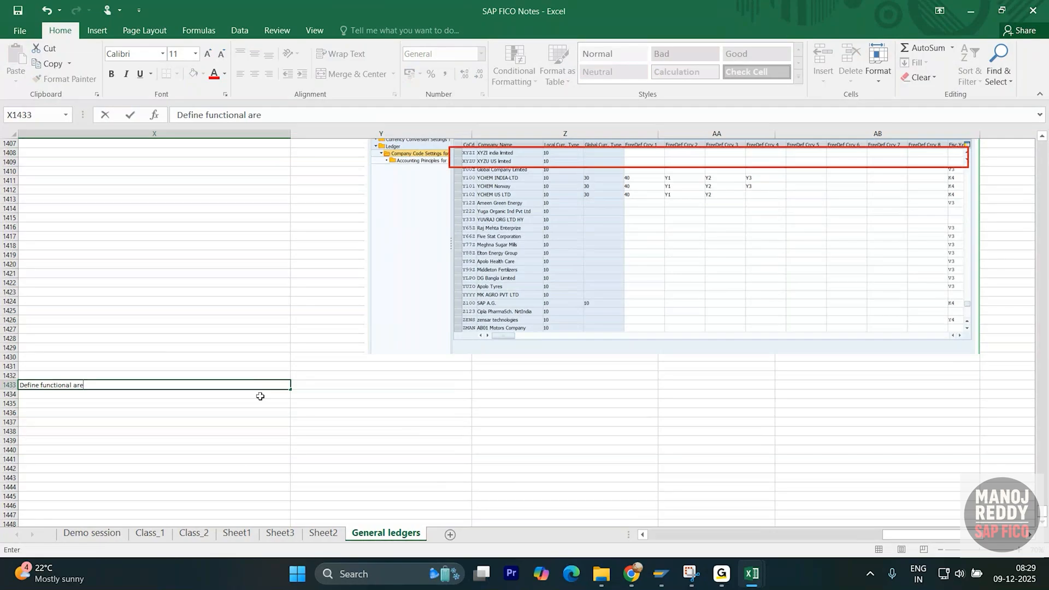
- Finish the 'Define functional area' heading in X1433 and make it bold
type("a")
key("Return")
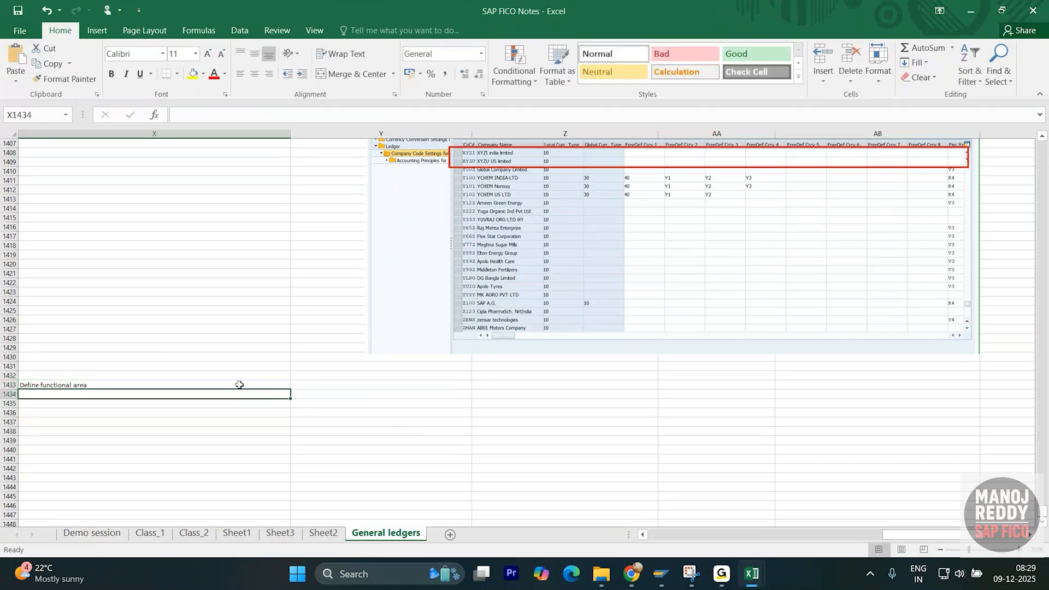
left_click(241, 385)
key("ctrl+b")
left_click(226, 421)
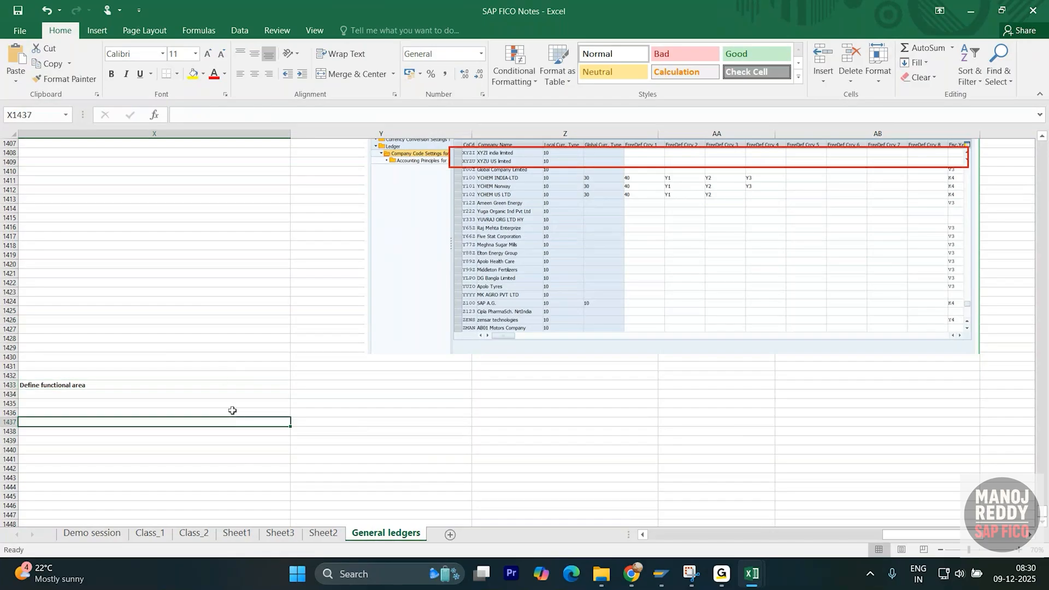
left_click(219, 377)
left_click(235, 386)
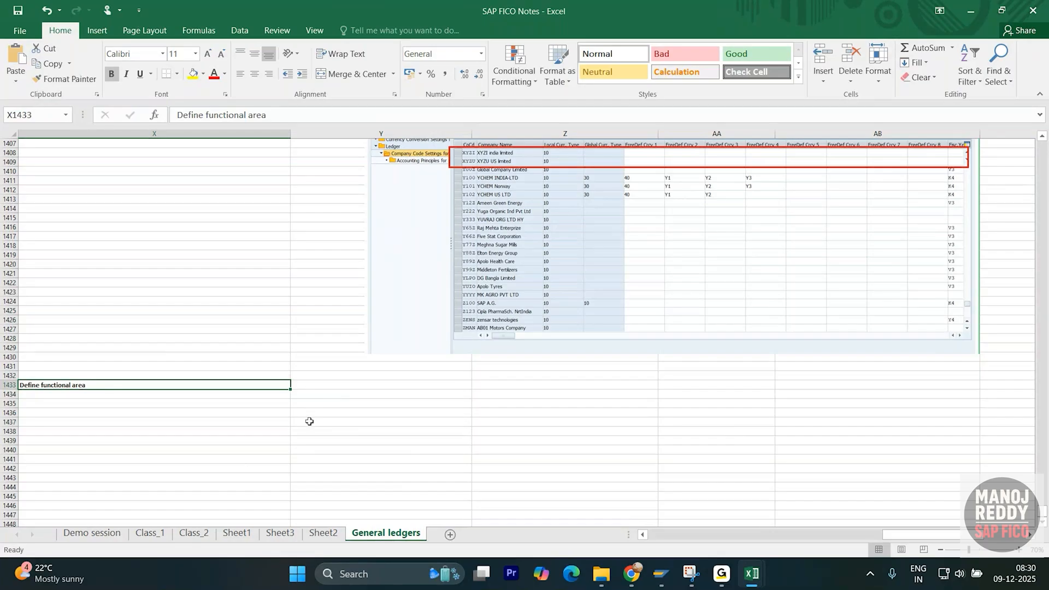
- Write the Y1434 note classifying an organization's expenses/incomes by function
left_click(360, 397)
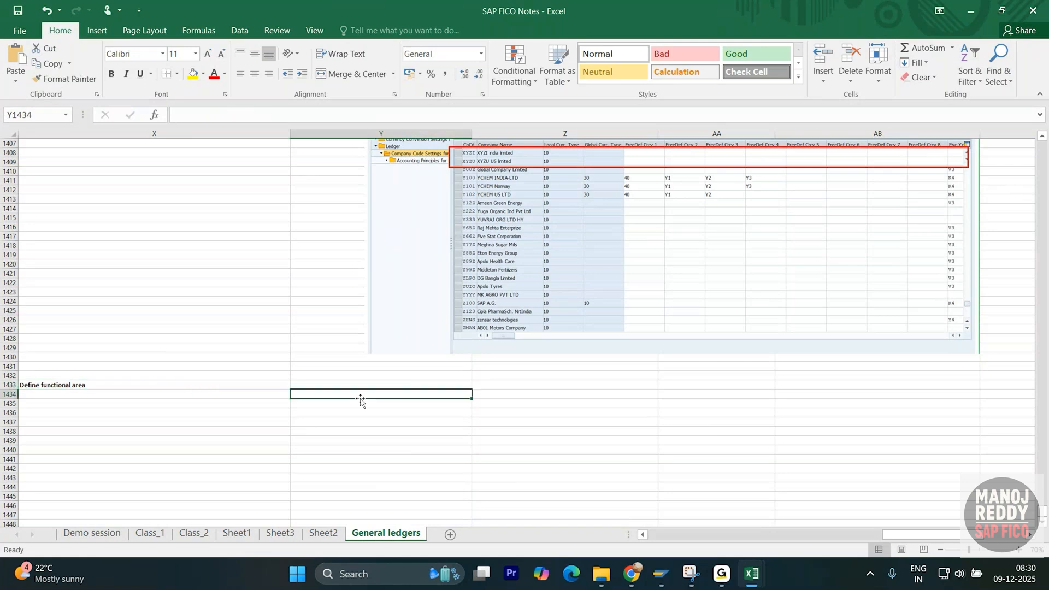
type("Classif")
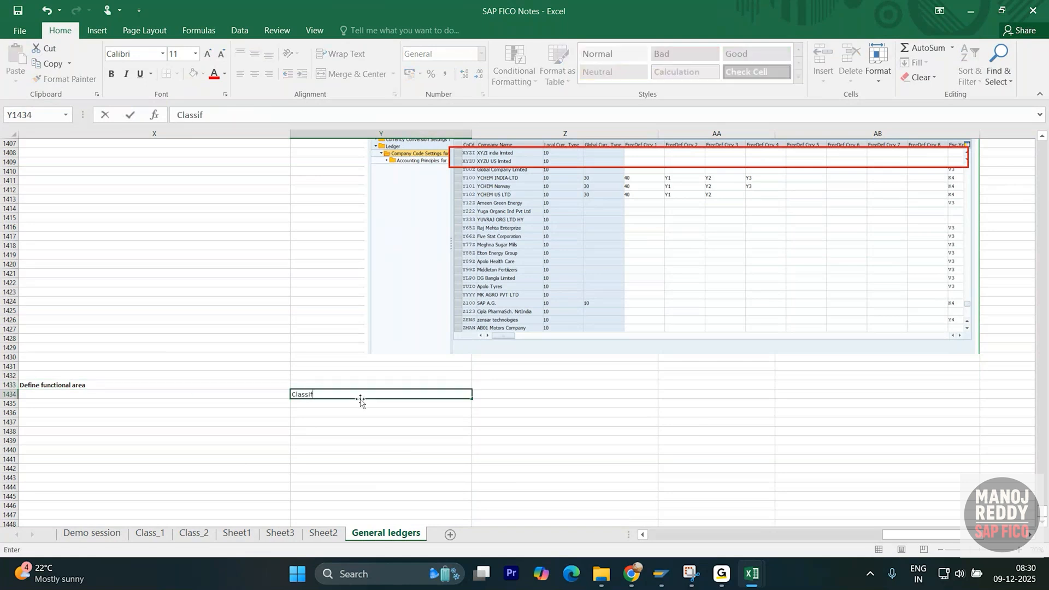
type("y the expenses of an organi")
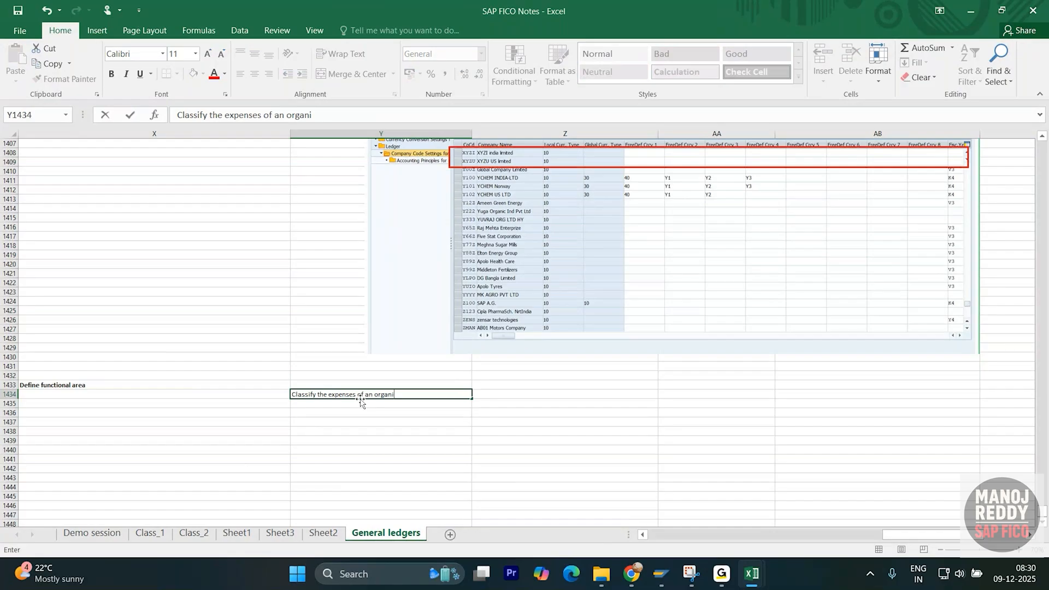
type("zation based on the functions")
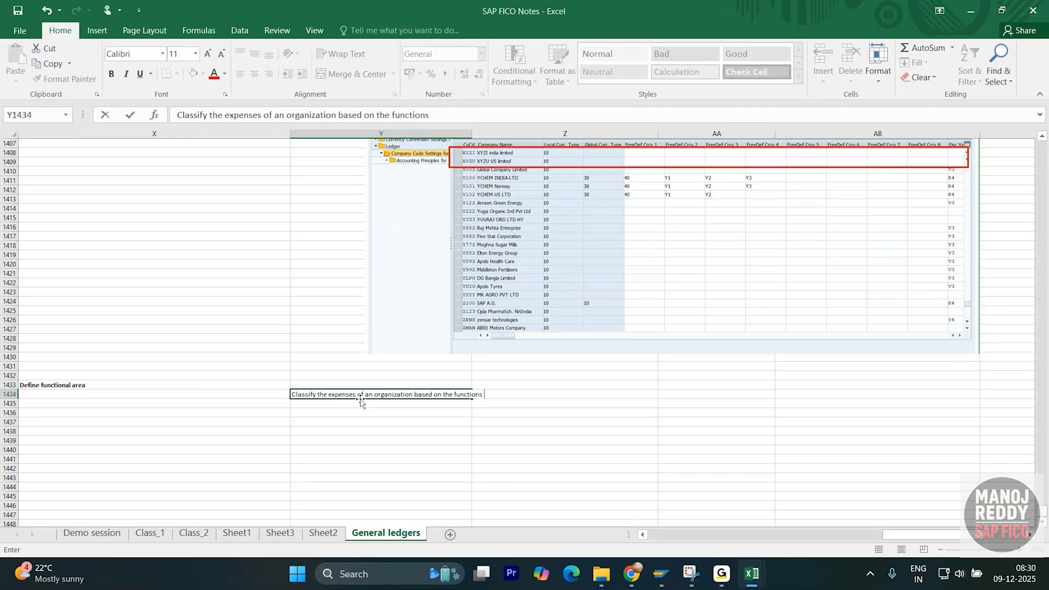
key("ctrl+Return")
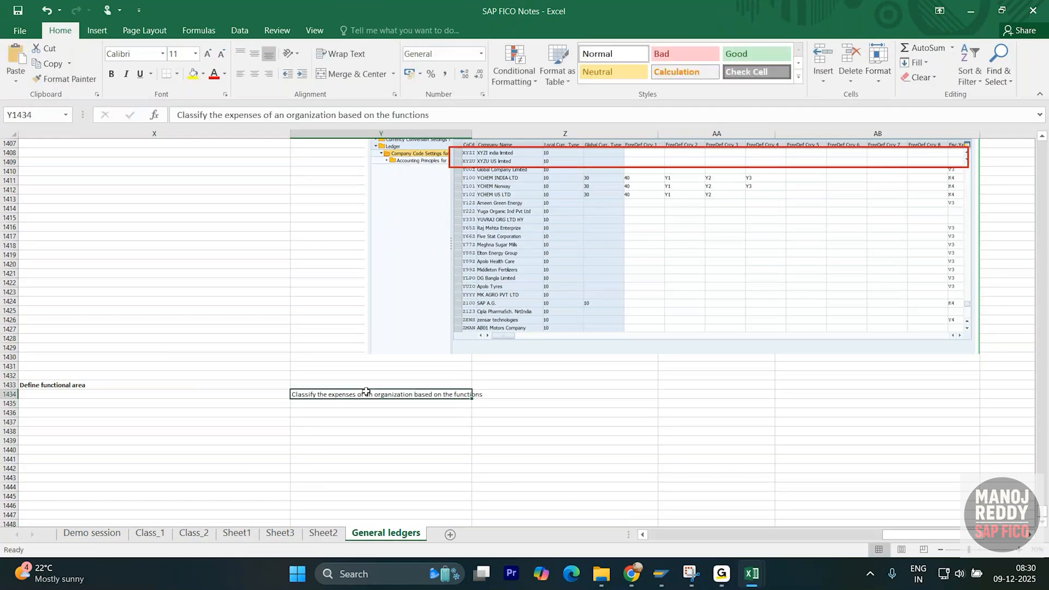
key("ctrl+Up")
scroll(368, 383, "down", 11)
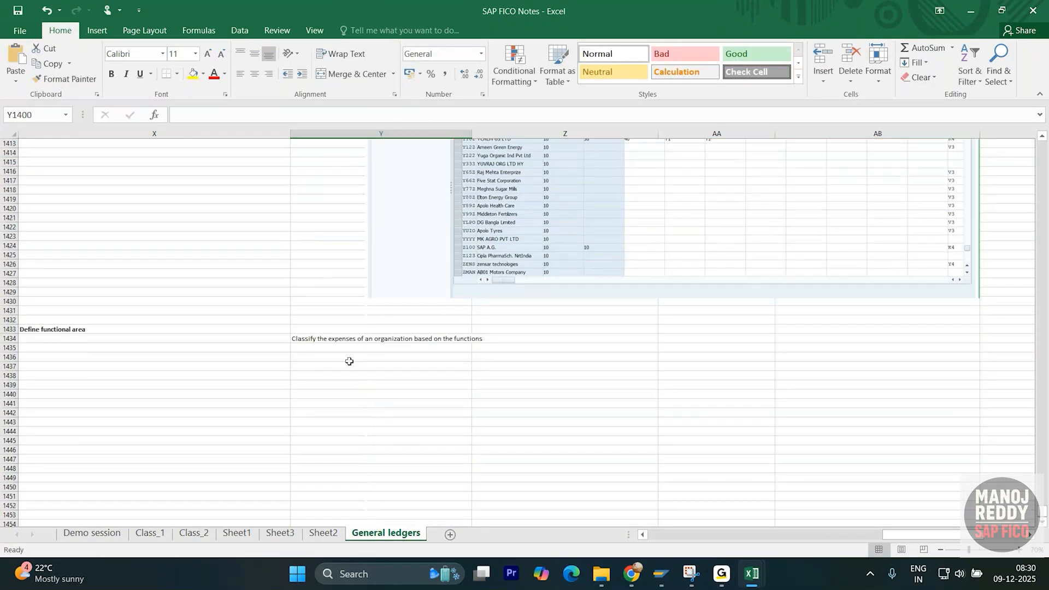
double_click(369, 339)
left_click(356, 339)
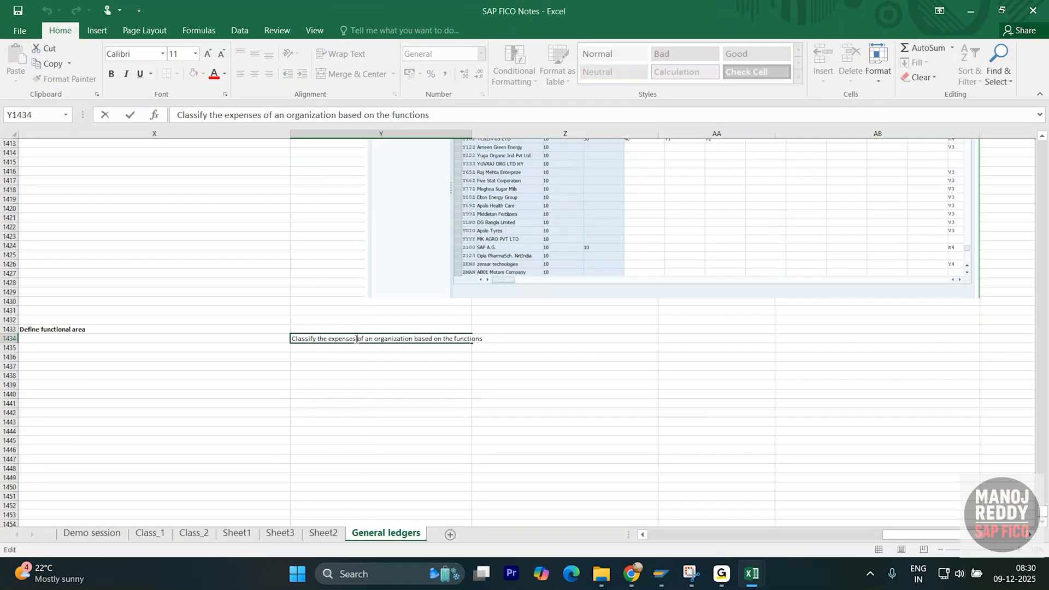
type("/incomes")
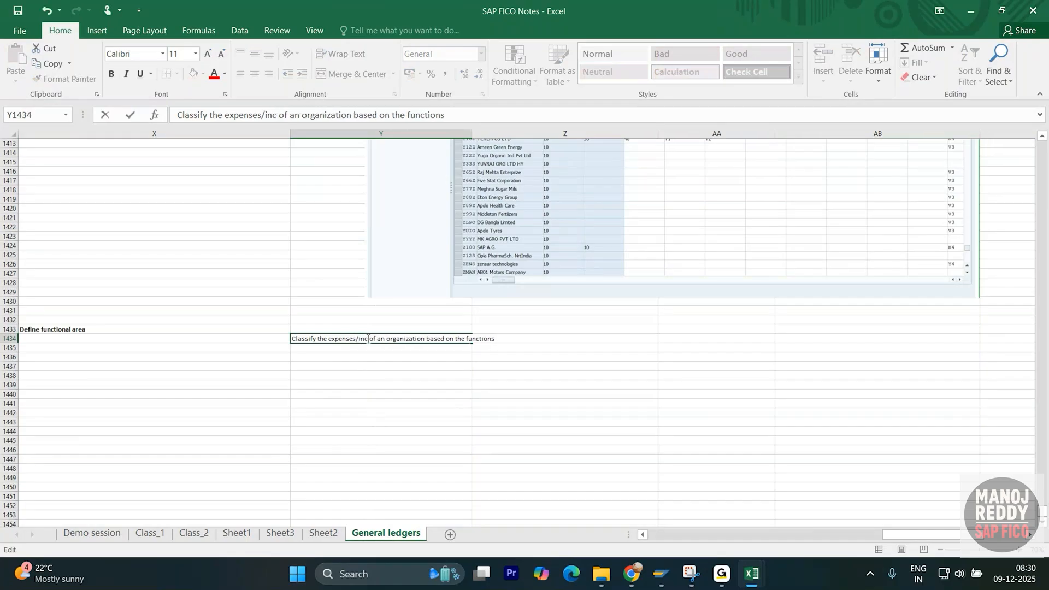
key("Return")
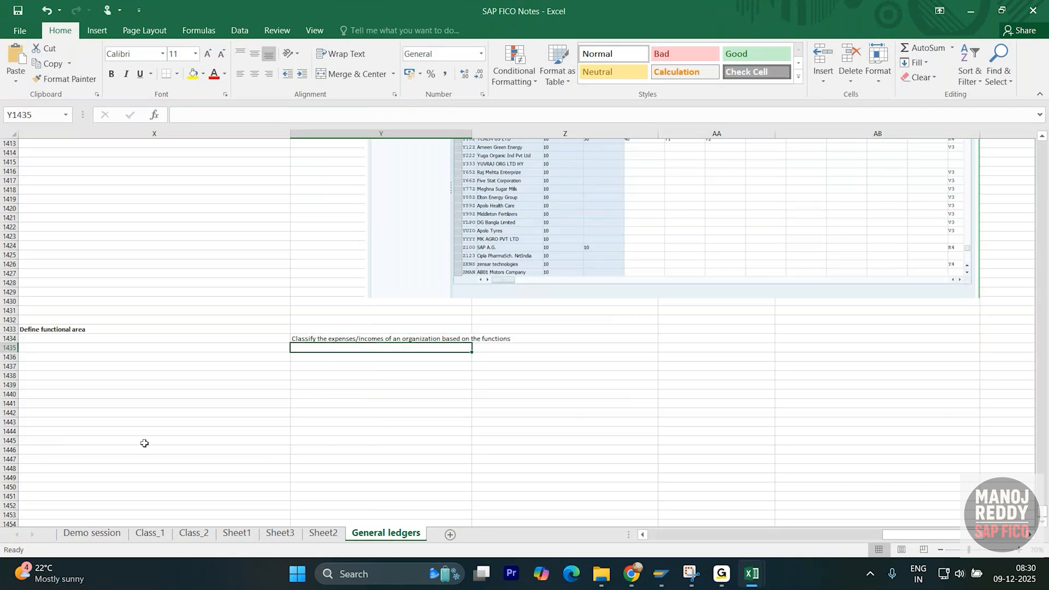
- Add a Y1435 note on building profit and loss statements with cost of sales accounting
type("RTh")
key("BackSpace")
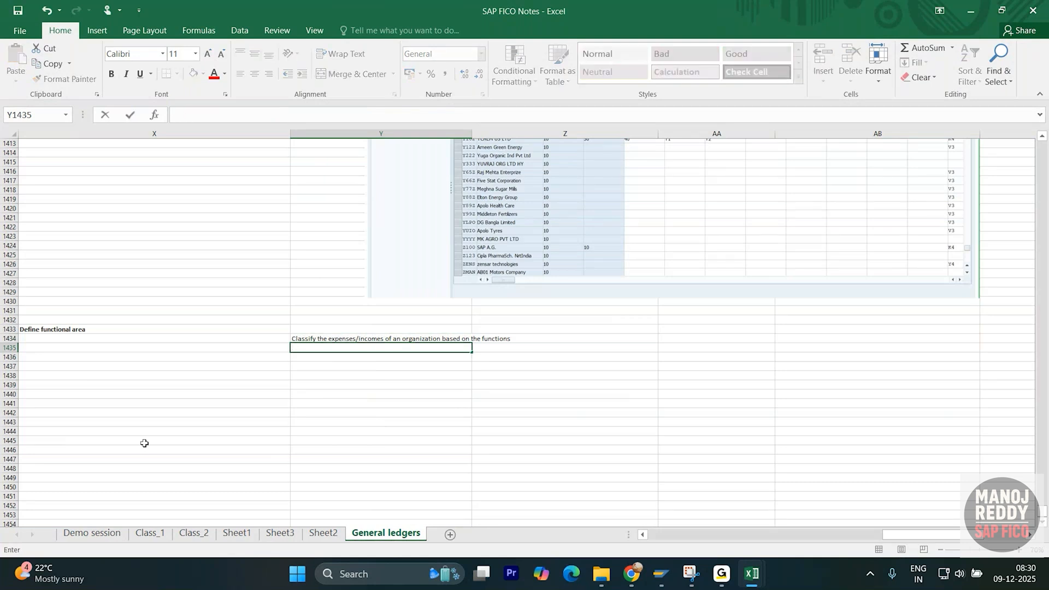
type("ese are ised to create")
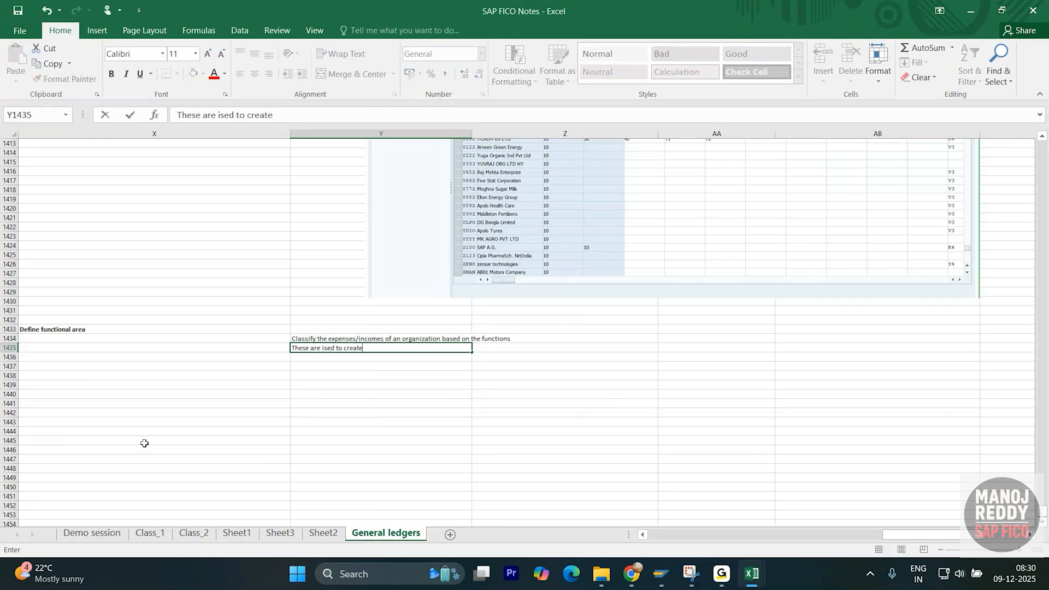
type(" profit and")
type(" los")
key("BackSpace")
type("oss stat")
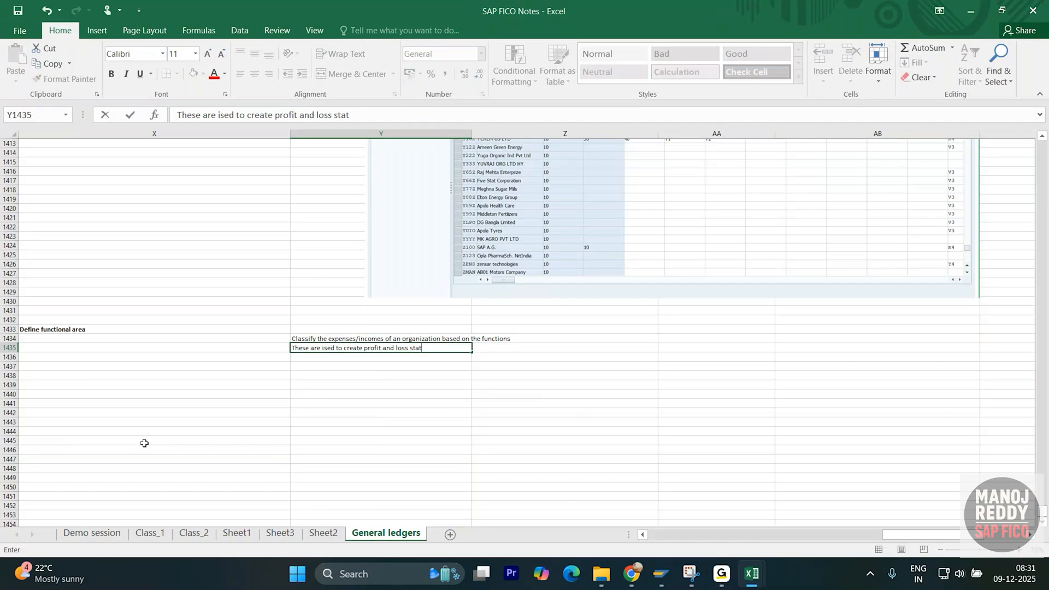
type("ement using cost ofs")
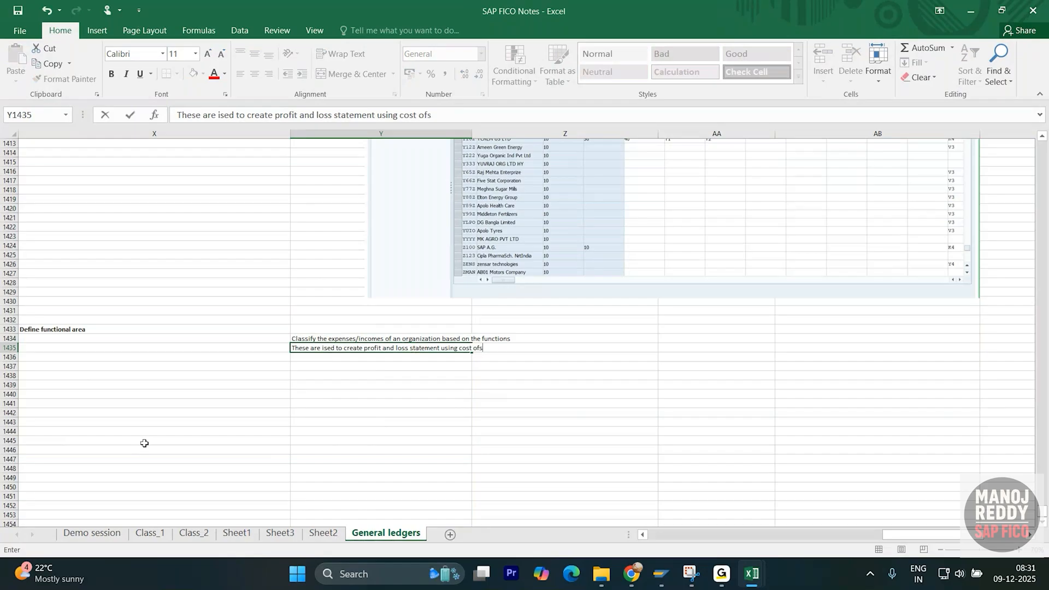
type("ales accounting and the")
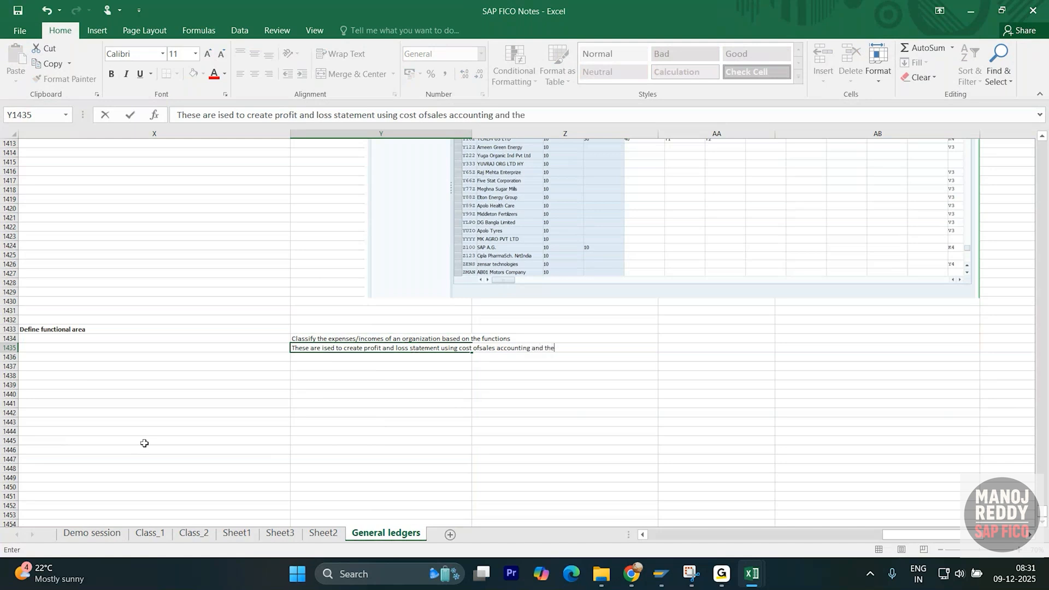
type("y are used to analyse the cost")
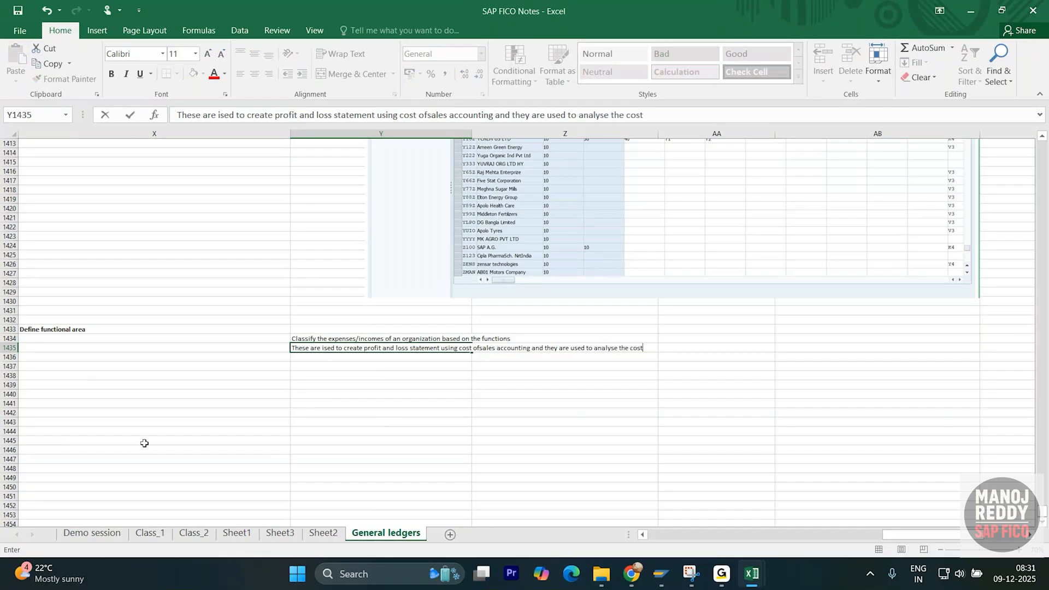
type(" of sales")
key("Return")
- Correct 'ised' to 'used' in the second note
left_click(330, 350)
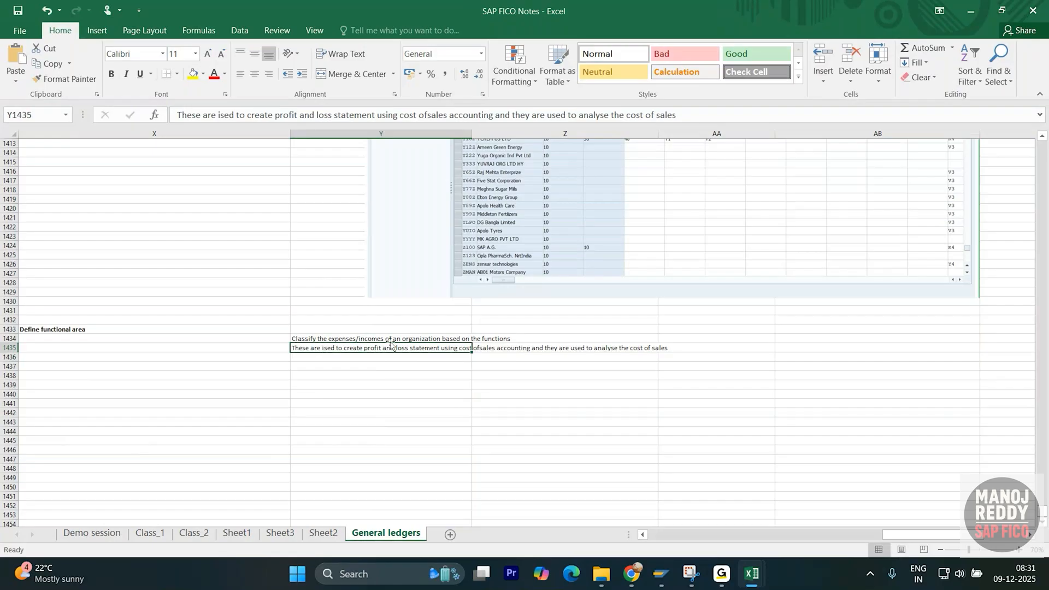
left_click(221, 114)
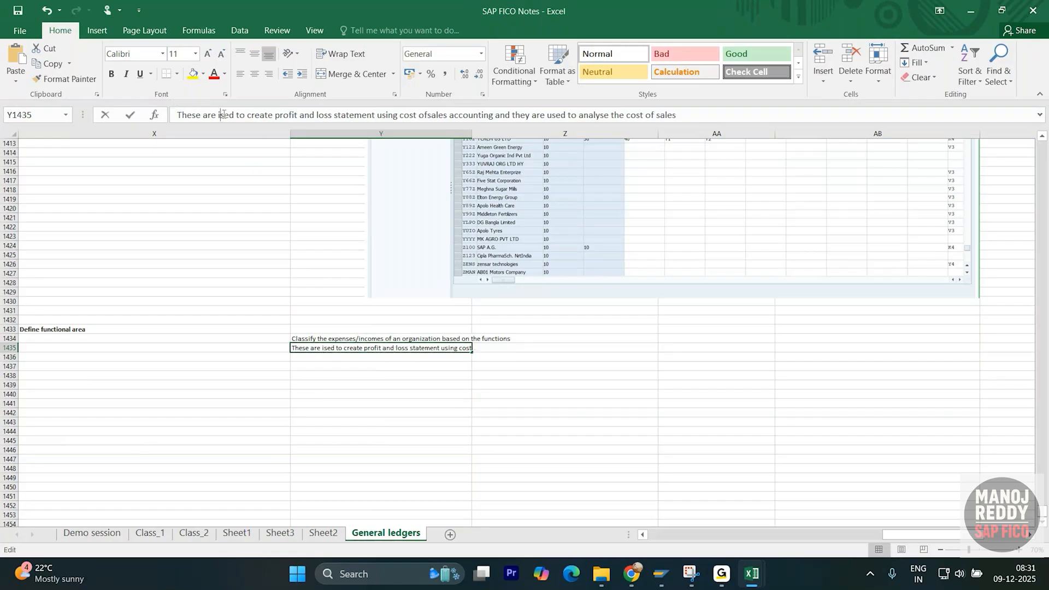
key("BackSpace")
type("u")
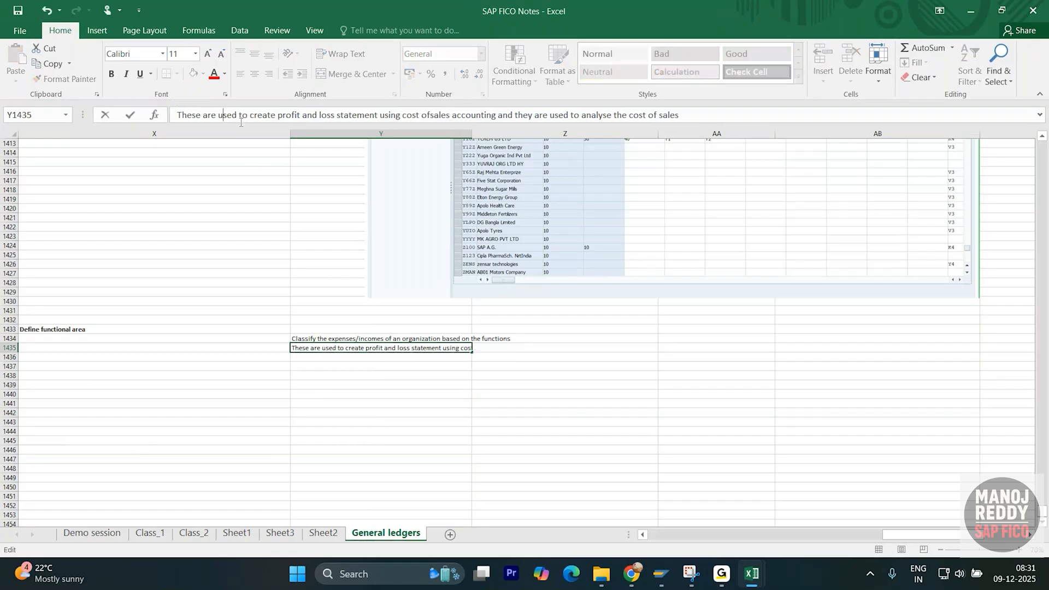
left_click(327, 265)
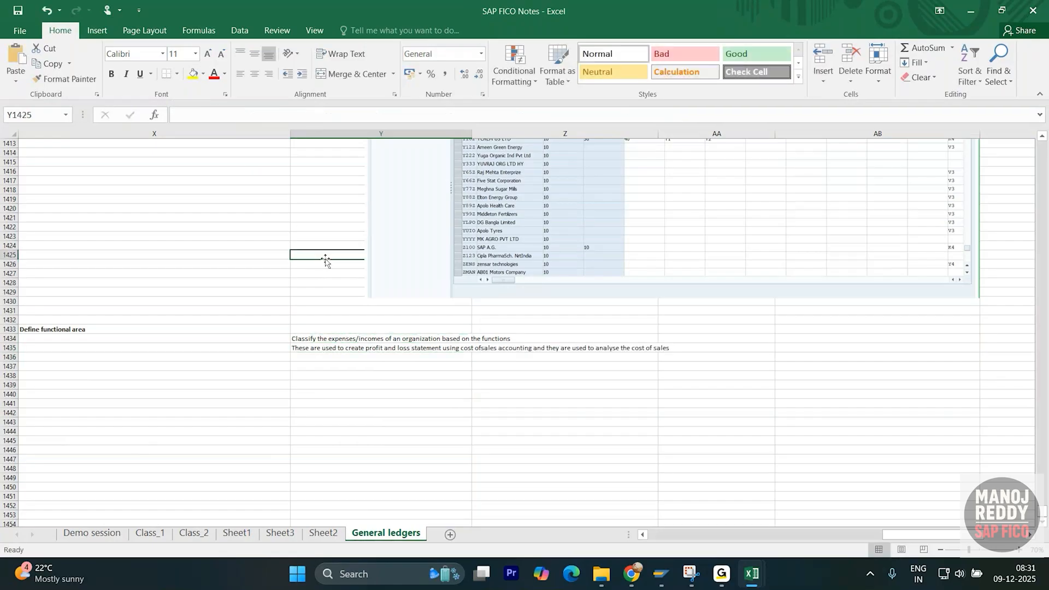
- Number the two notes 1 and 2 in X1434 and X1435
left_click(272, 338)
type("1")
key("Return")
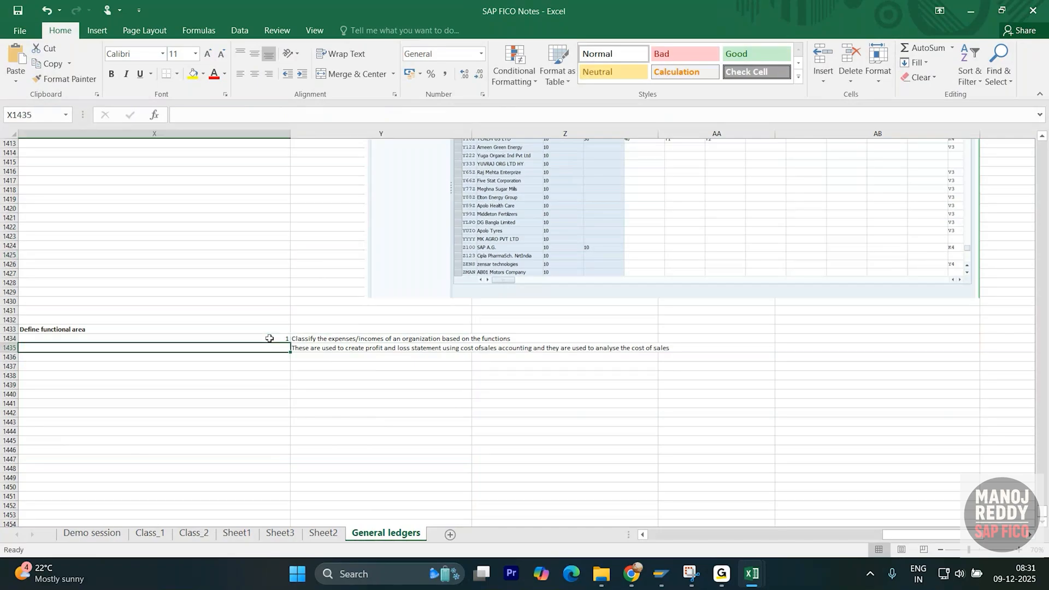
type("2")
key("Return")
- Review the heading and both notes for correctness
left_click(192, 330)
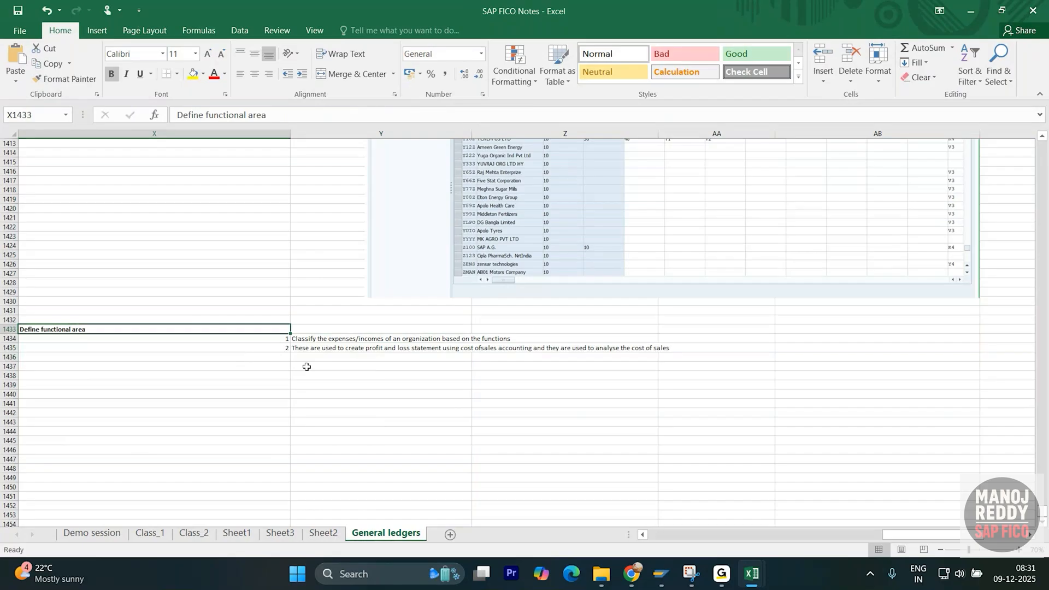
left_click(368, 348)
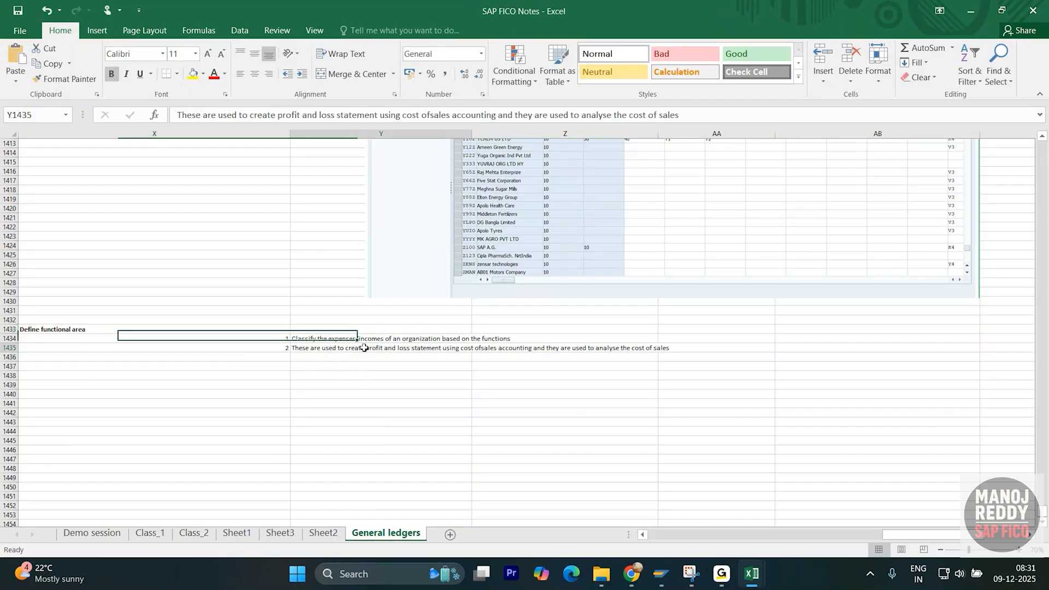
left_click(75, 330)
left_click(310, 339)
left_click(330, 359)
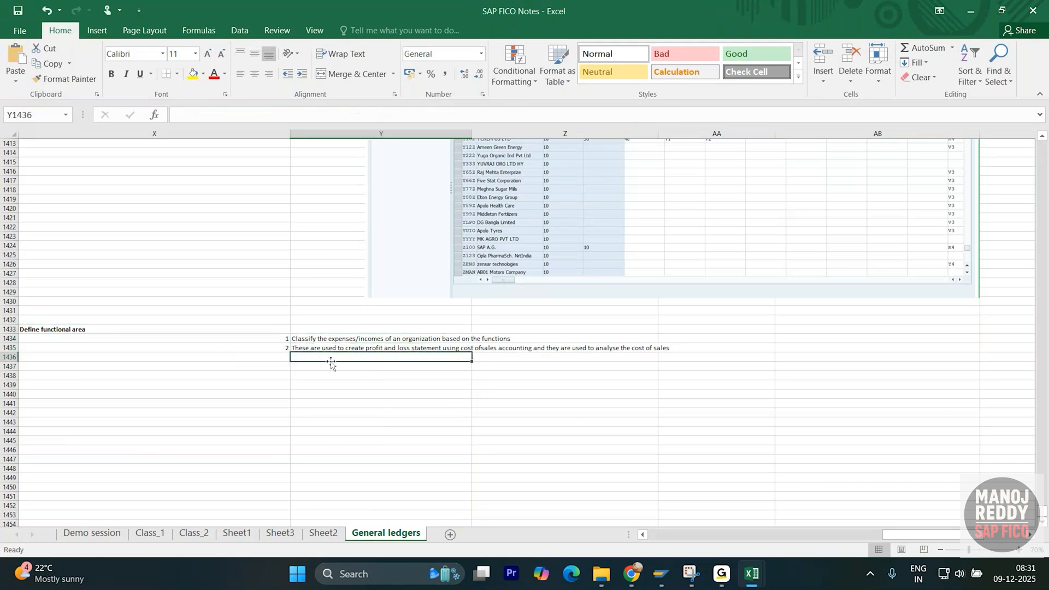
left_click(330, 340)
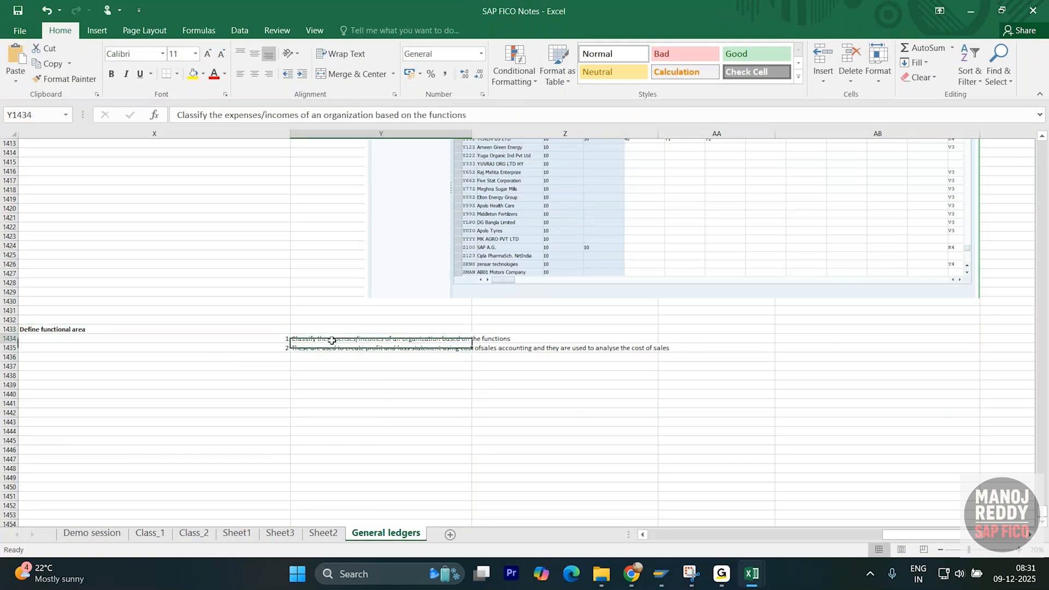
left_click(147, 331)
left_click(326, 351)
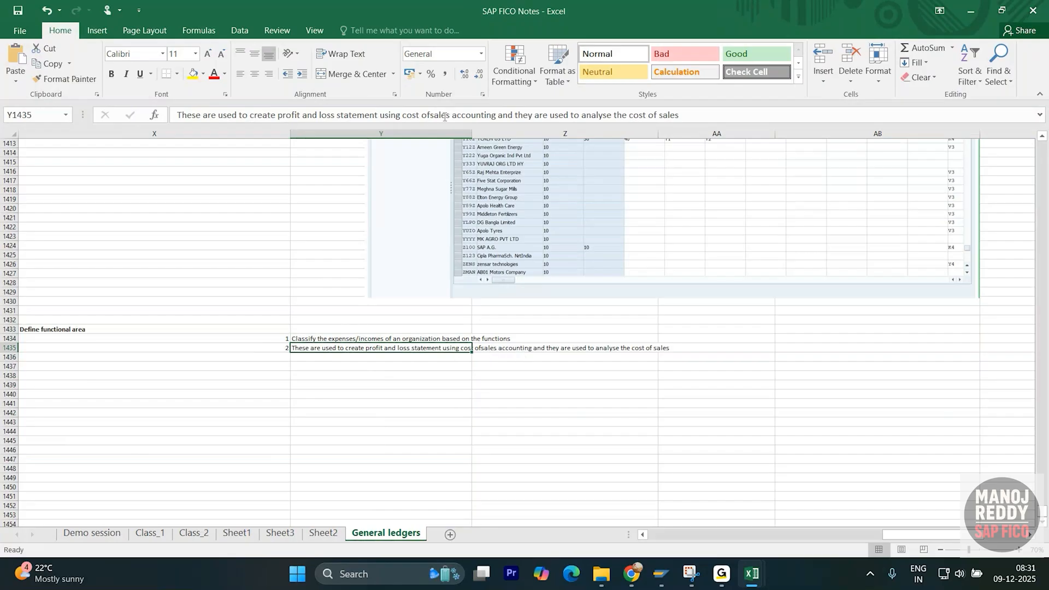
left_click(395, 424)
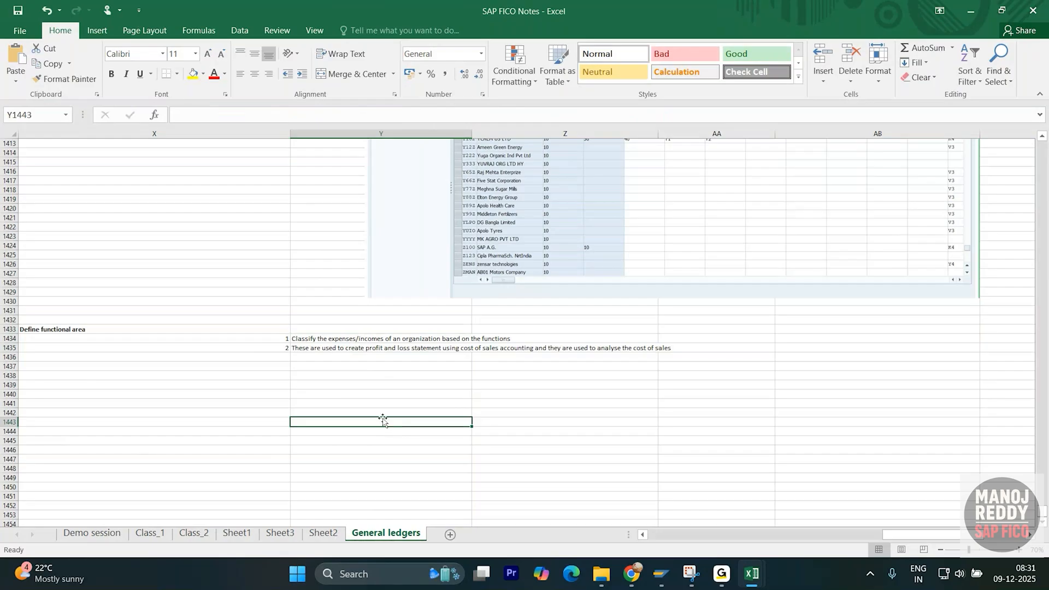
scroll(377, 405, "down", 2)
left_click(338, 283)
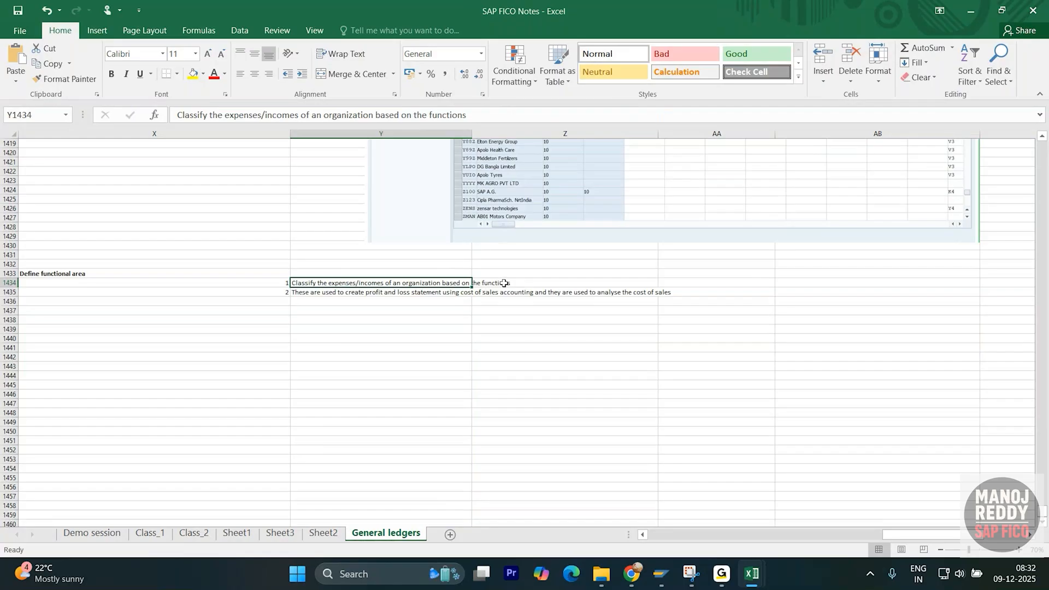
left_click(295, 347)
- Type the label 'functions ?' in X1440
left_click(307, 337)
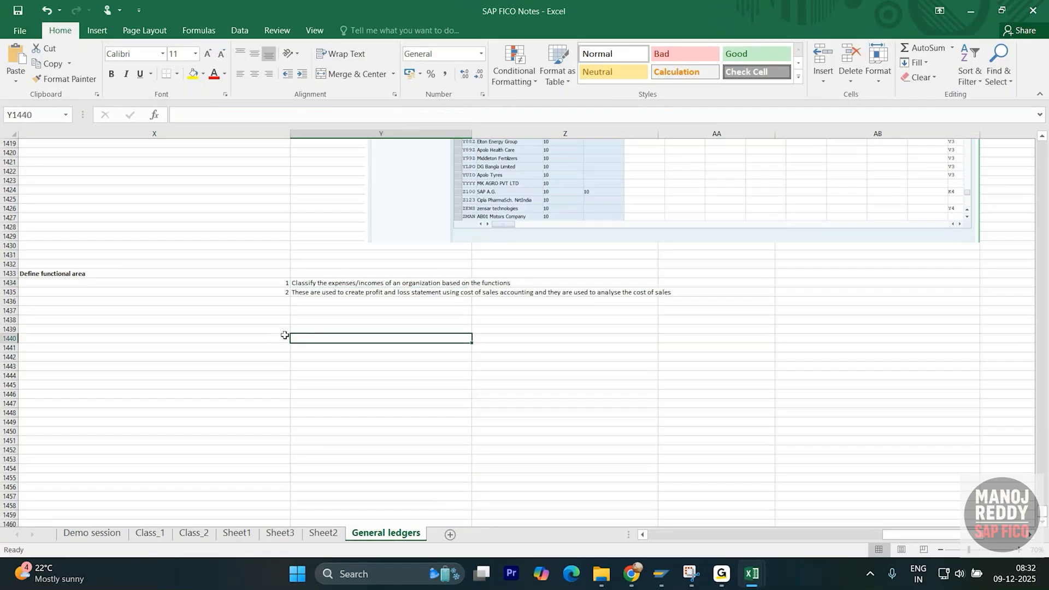
left_click(283, 337)
type("func")
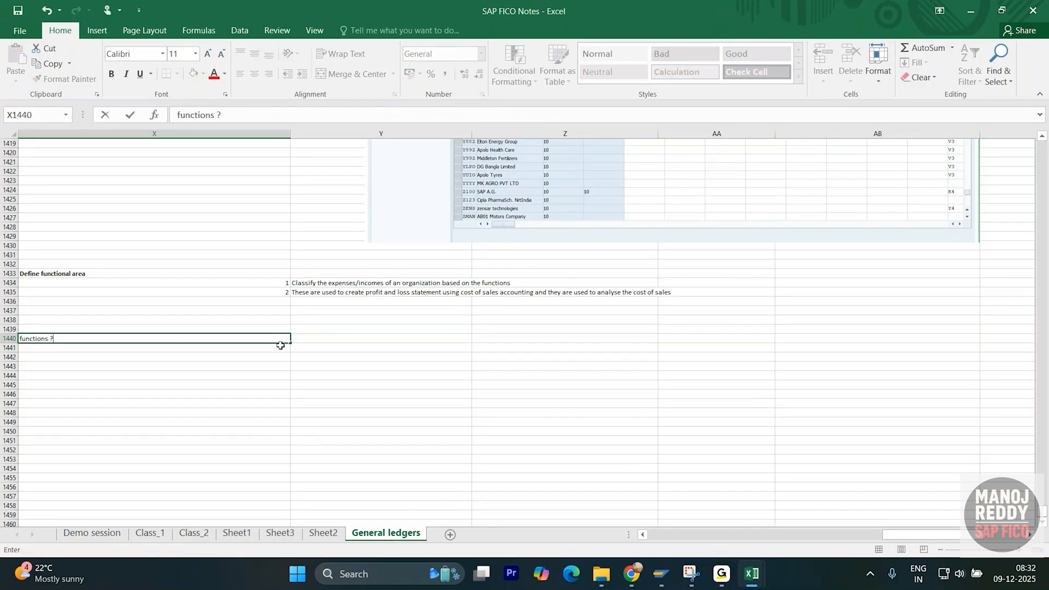
type("tions ?")
key("Return")
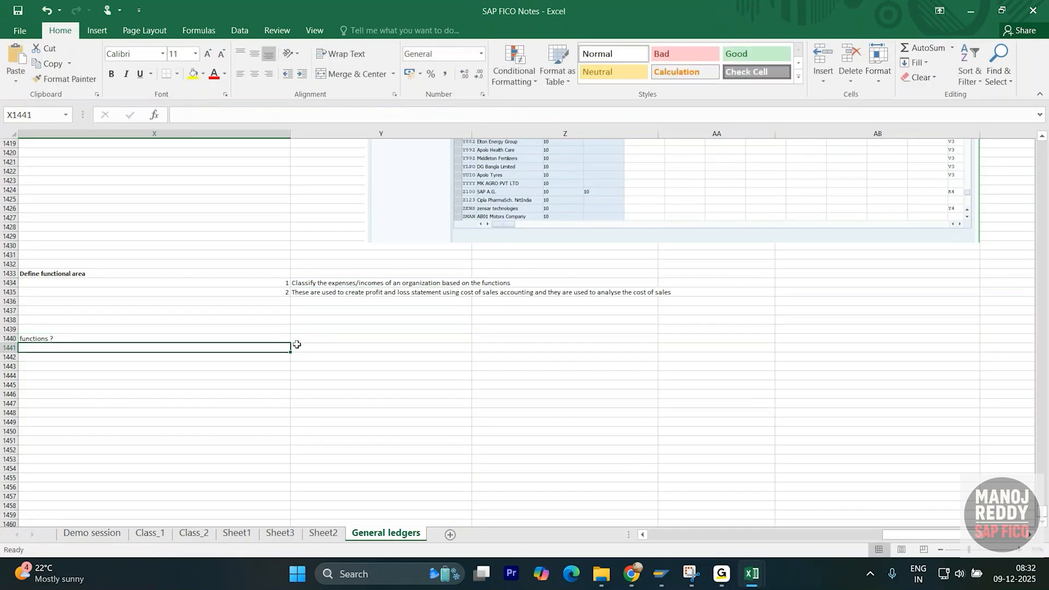
- List production, administration, and sales and distribution in Y1441:Y1443
left_click(308, 347)
scroll(306, 379, "down", 1)
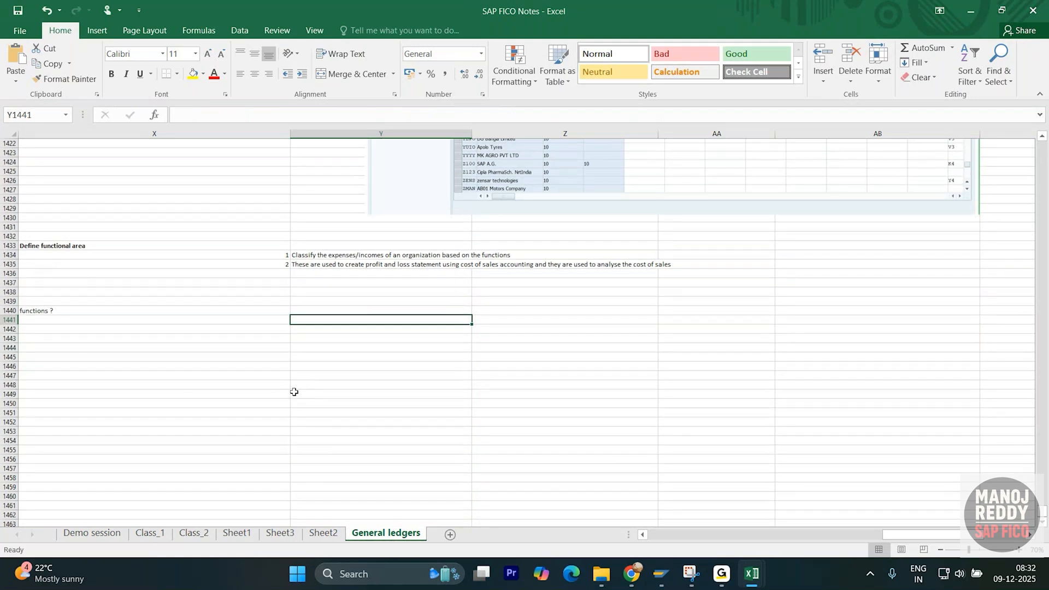
type("prod")
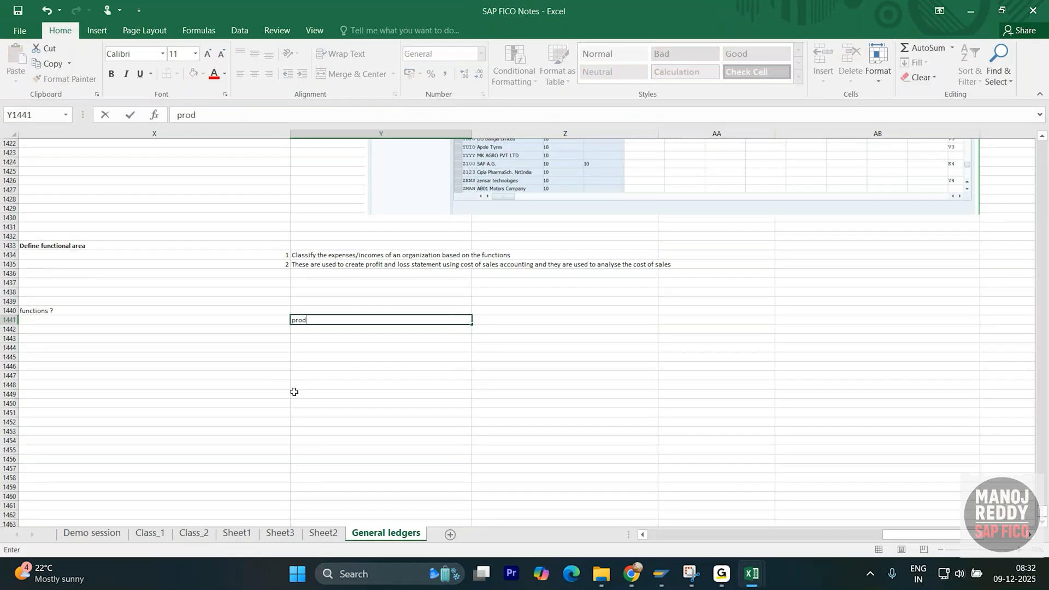
type("uction")
key("Return")
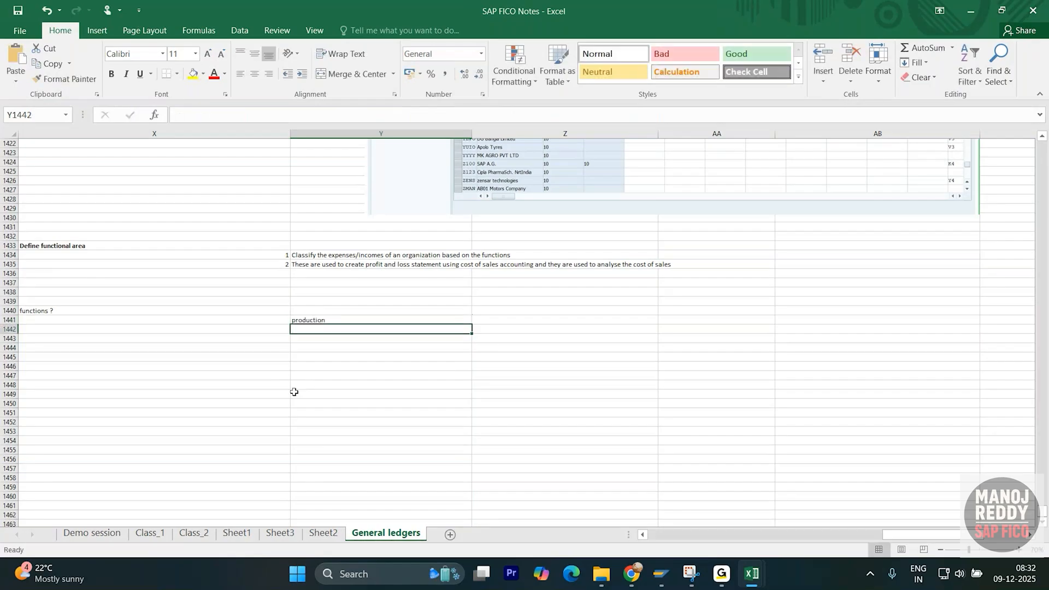
type("admi")
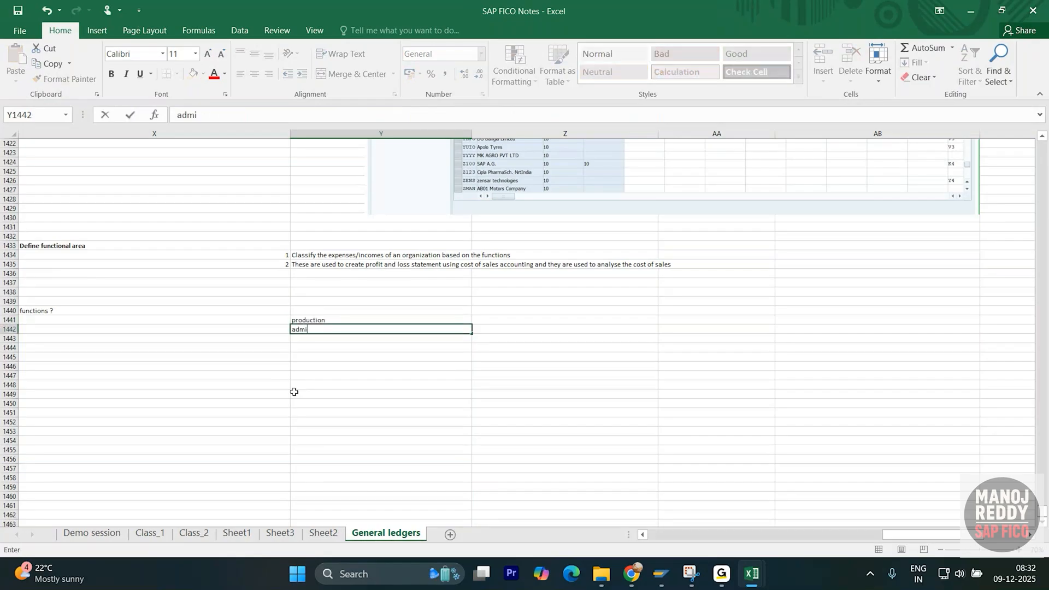
type("nistration")
key("Return")
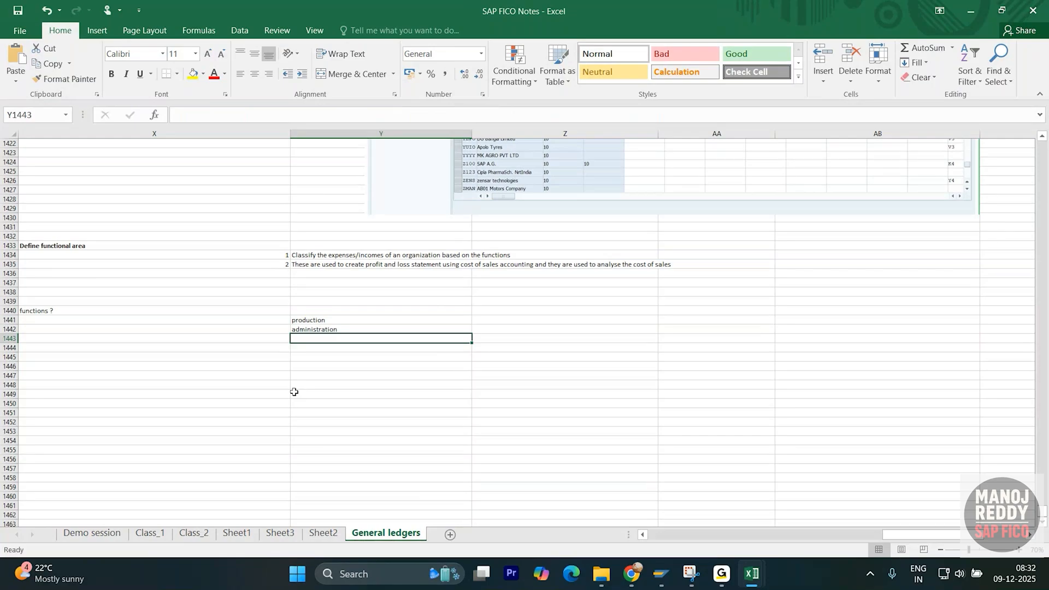
type("sales and dis")
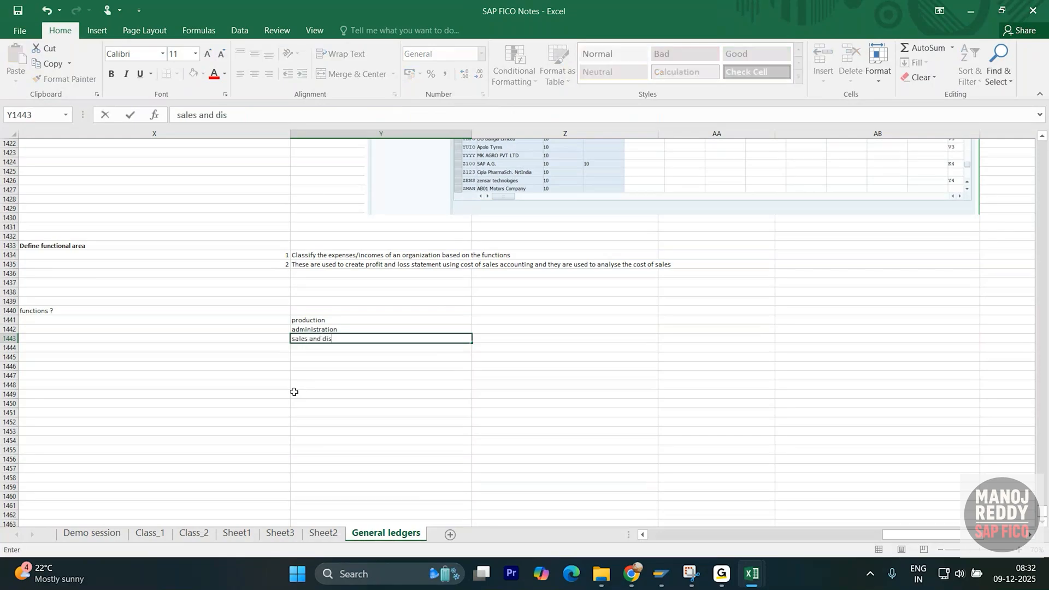
type("tribut")
key("BackSpace")
key("BackSpace")
type("ion")
key("Return")
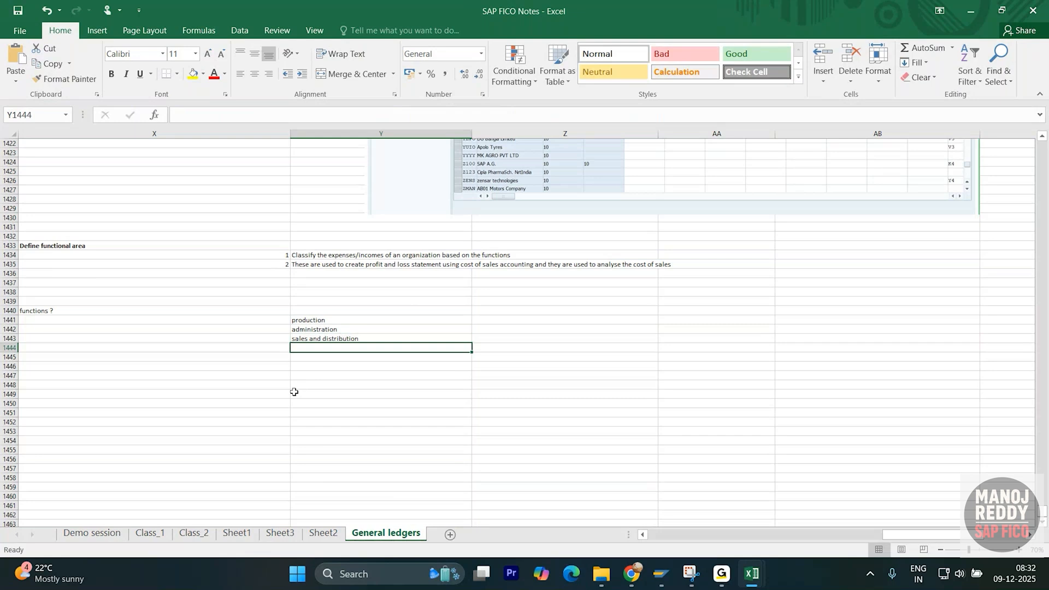
- Add marketing, research and development, Finance and Infotech department in Y1444:Y1447
type("mar")
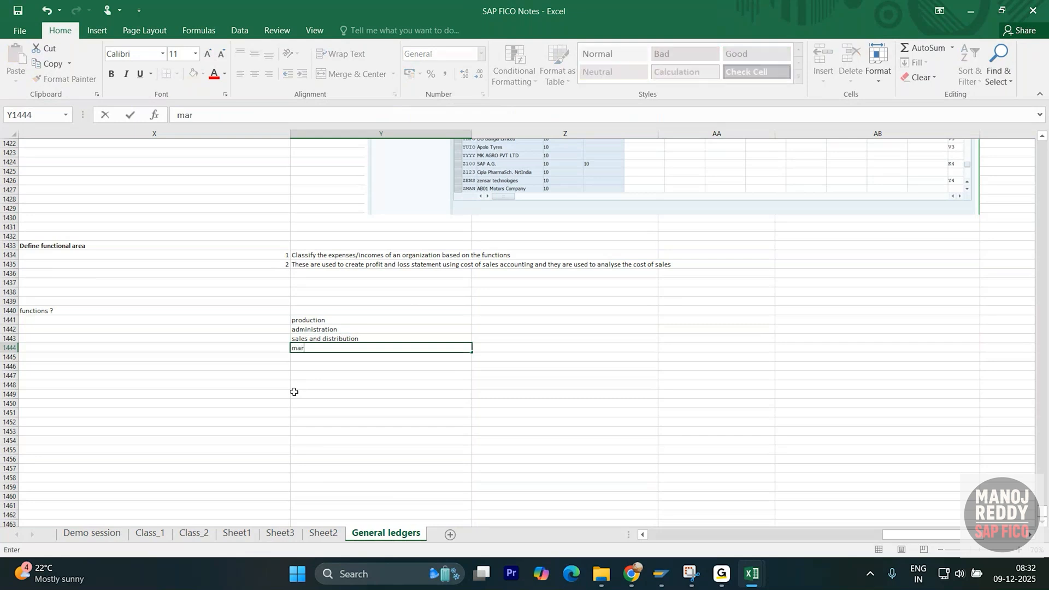
type("keting")
key("Return")
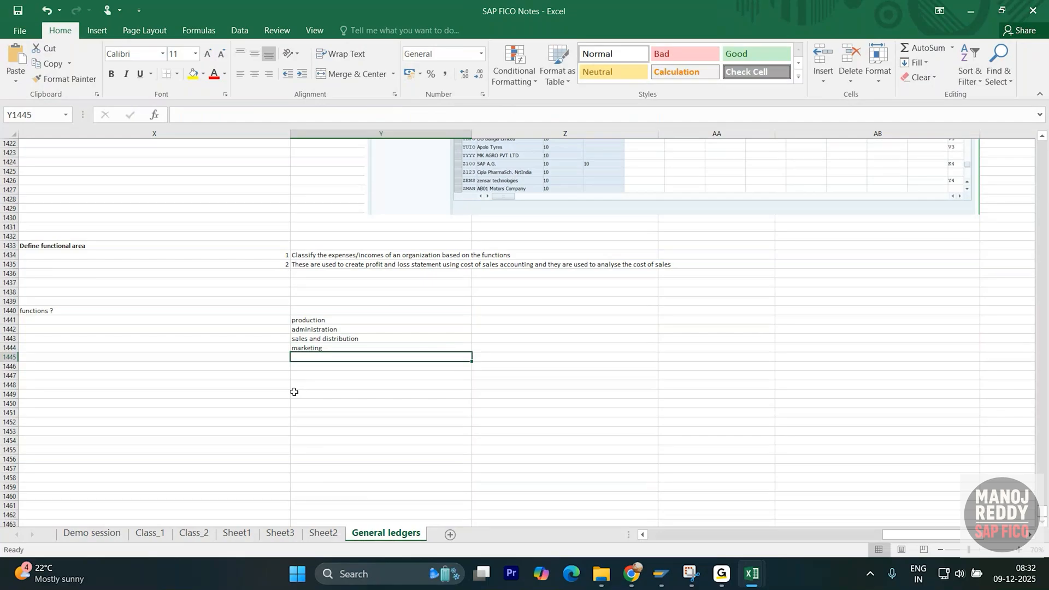
type("p")
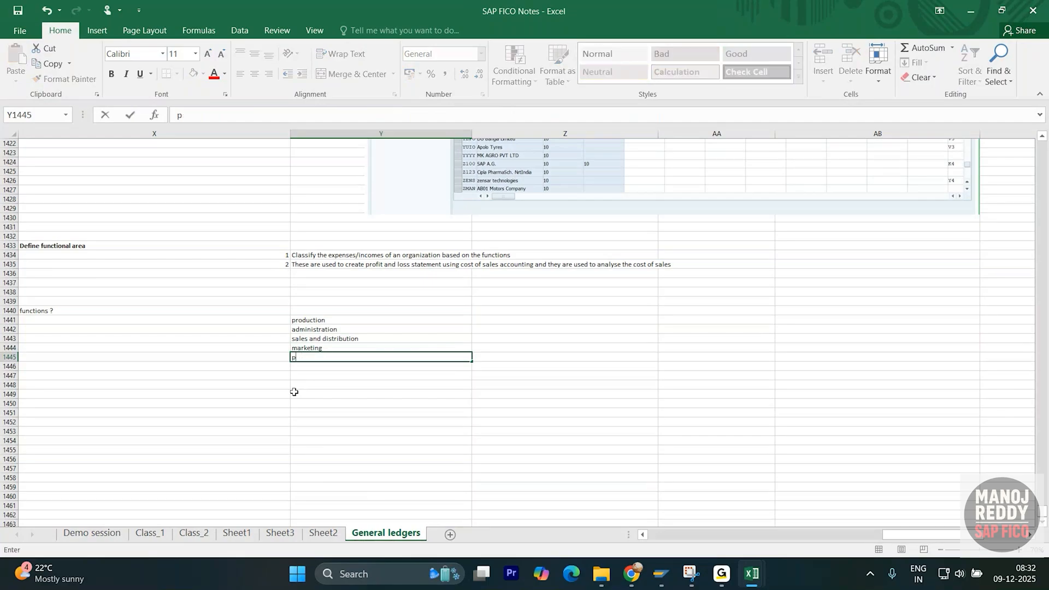
type("reresearch and development")
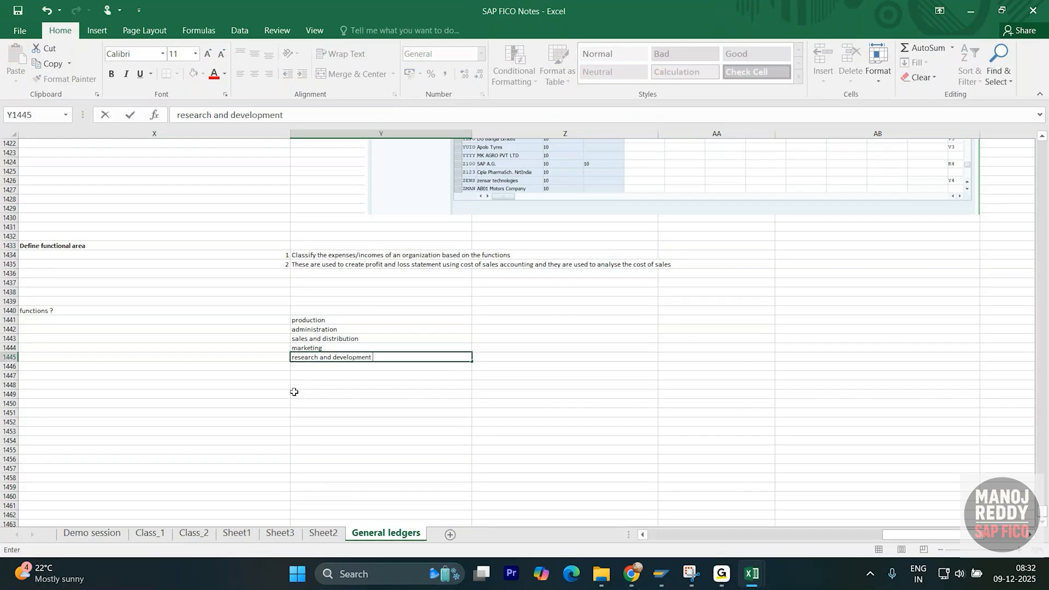
key("Return")
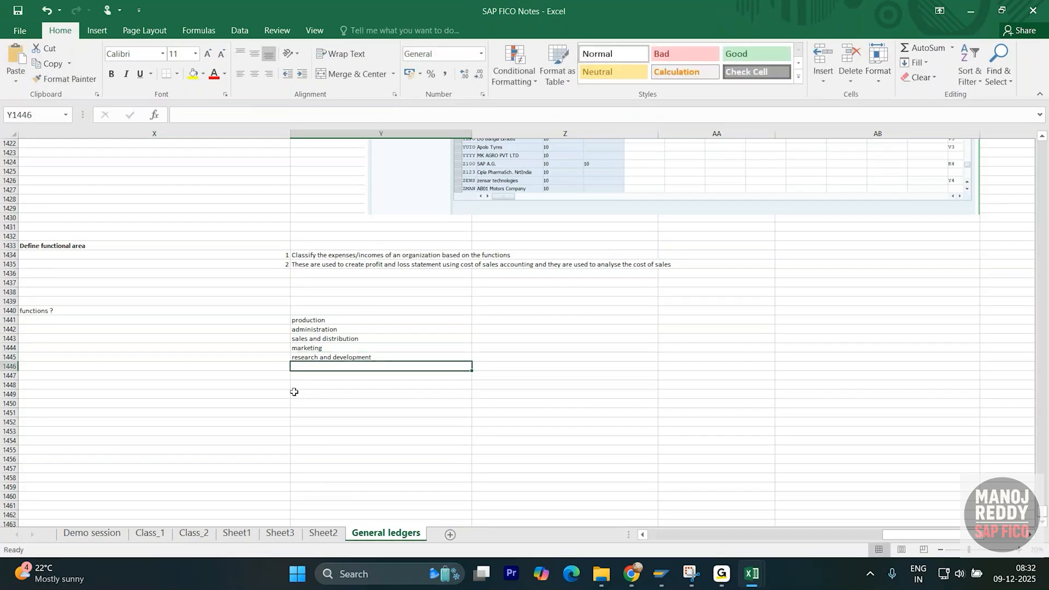
type("Fi")
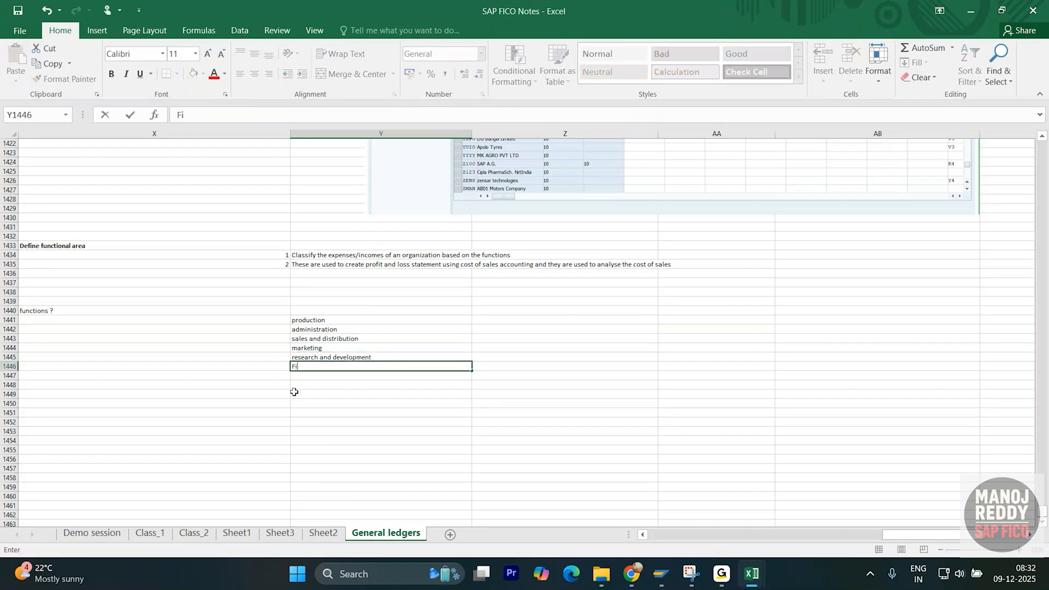
type("nance")
key("Return")
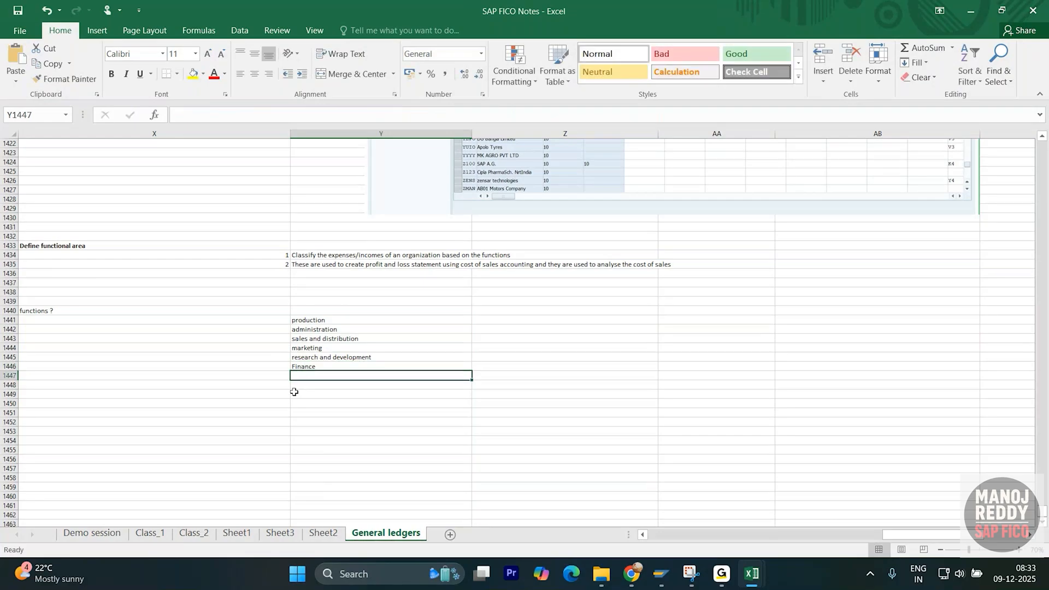
type("Infotech")
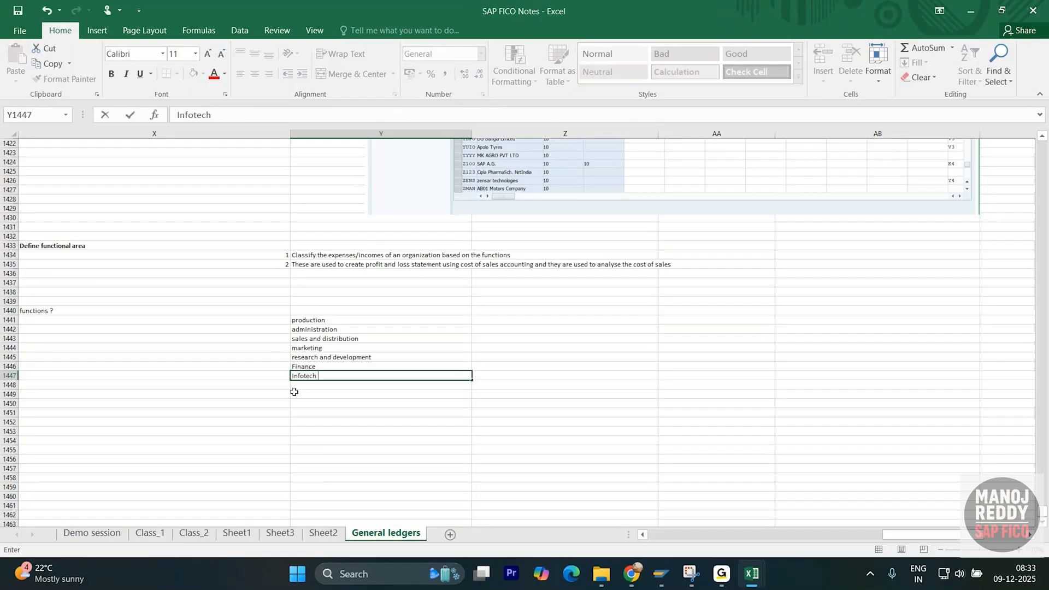
type(" department")
key("Return")
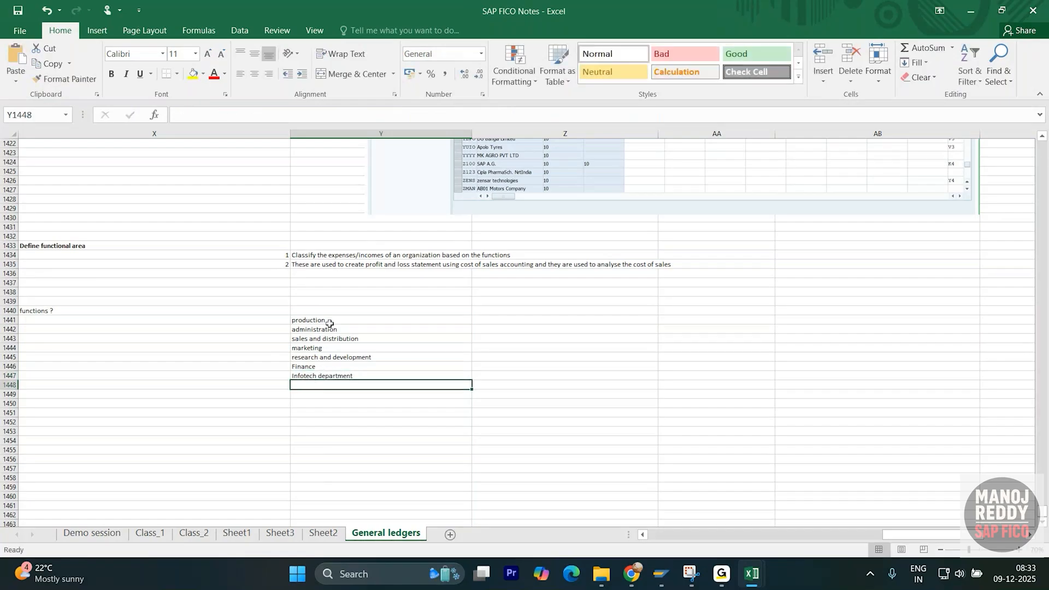
left_click_drag(330, 321, 341, 376)
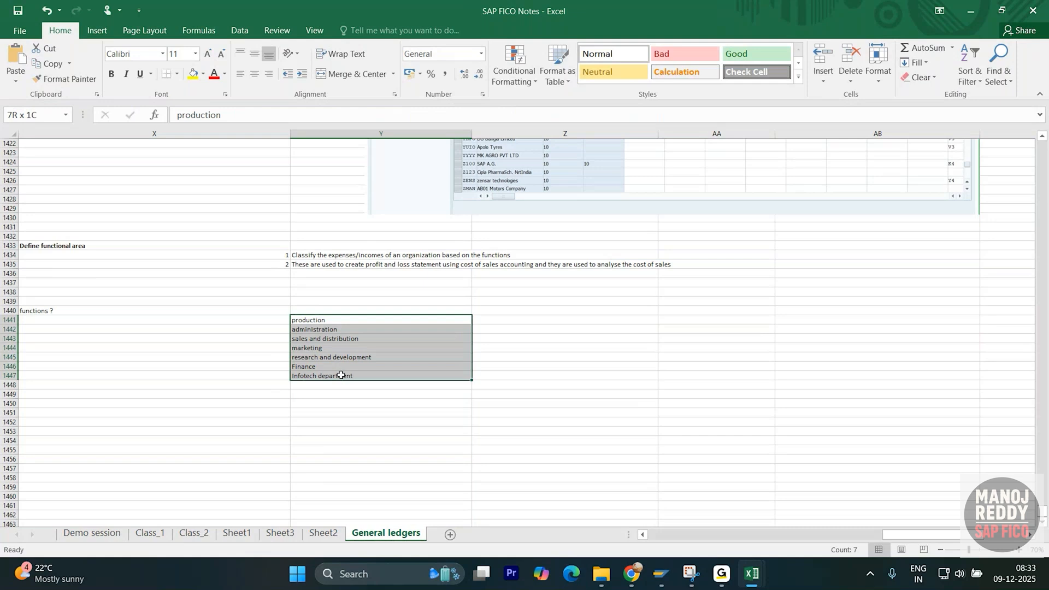
left_click(322, 402)
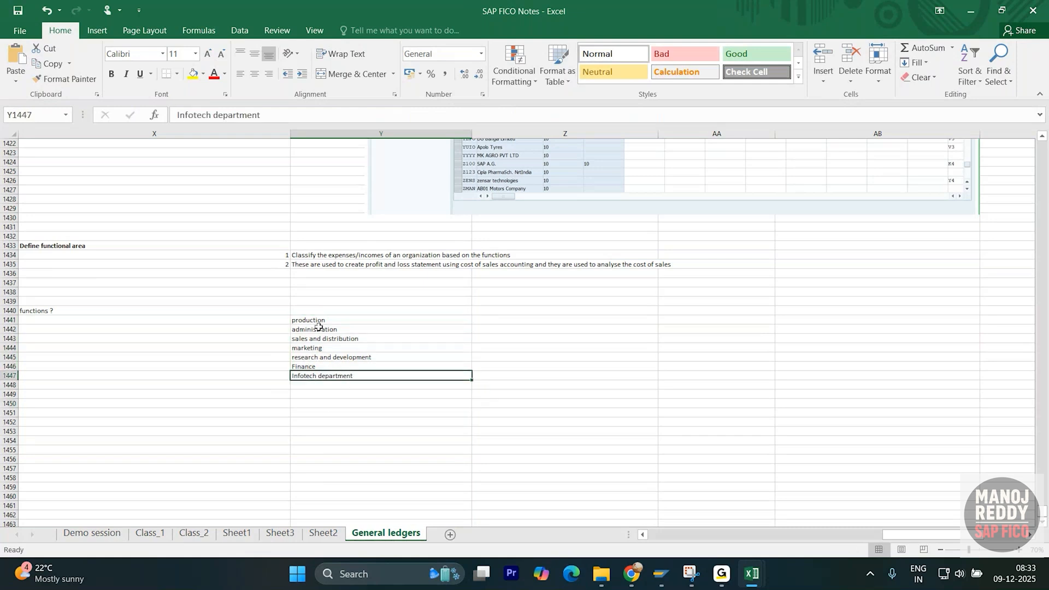
left_click_drag(318, 321, 332, 376)
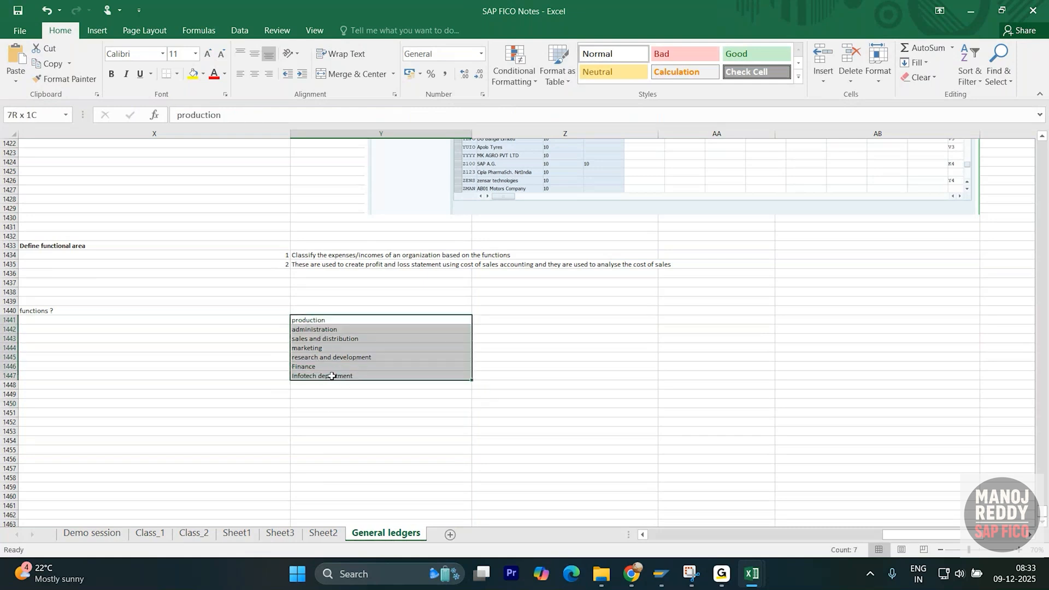
left_click(333, 409)
left_click(332, 376)
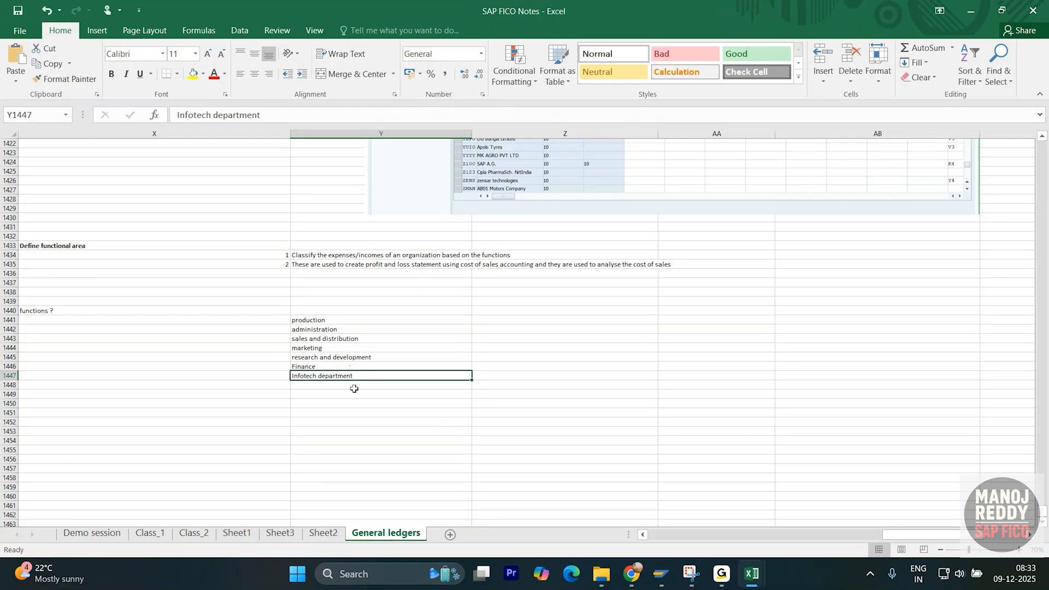
left_click_drag(321, 320, 340, 376)
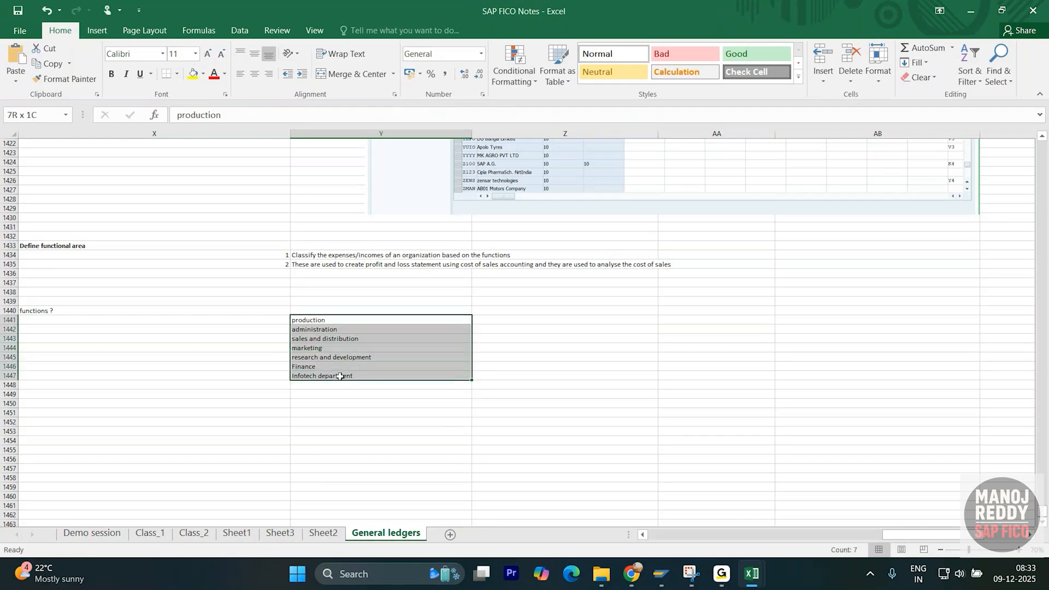
left_click(339, 393)
left_click(347, 376)
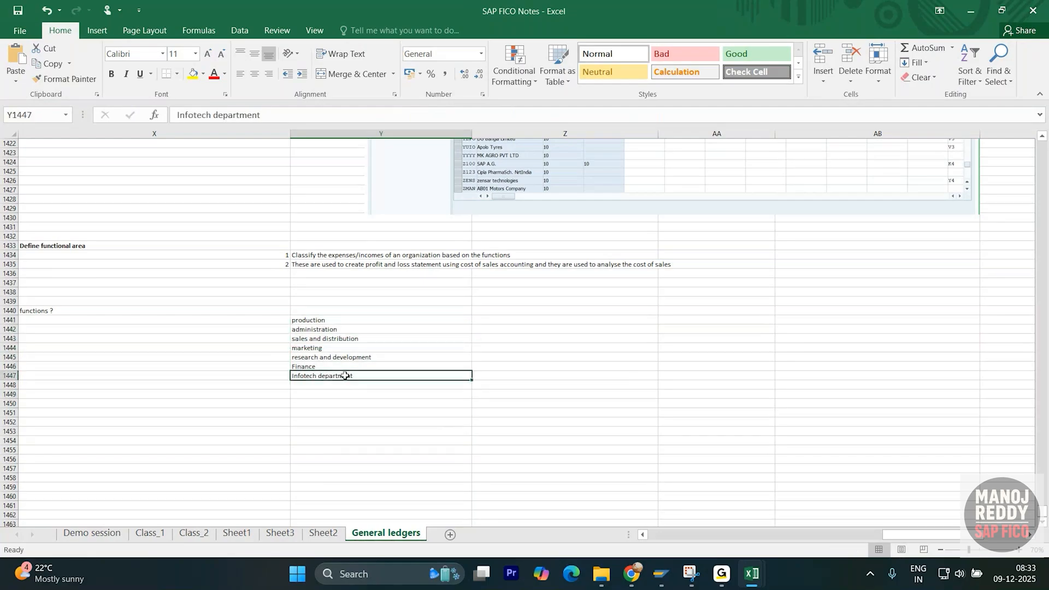
left_click_drag(321, 320, 325, 385)
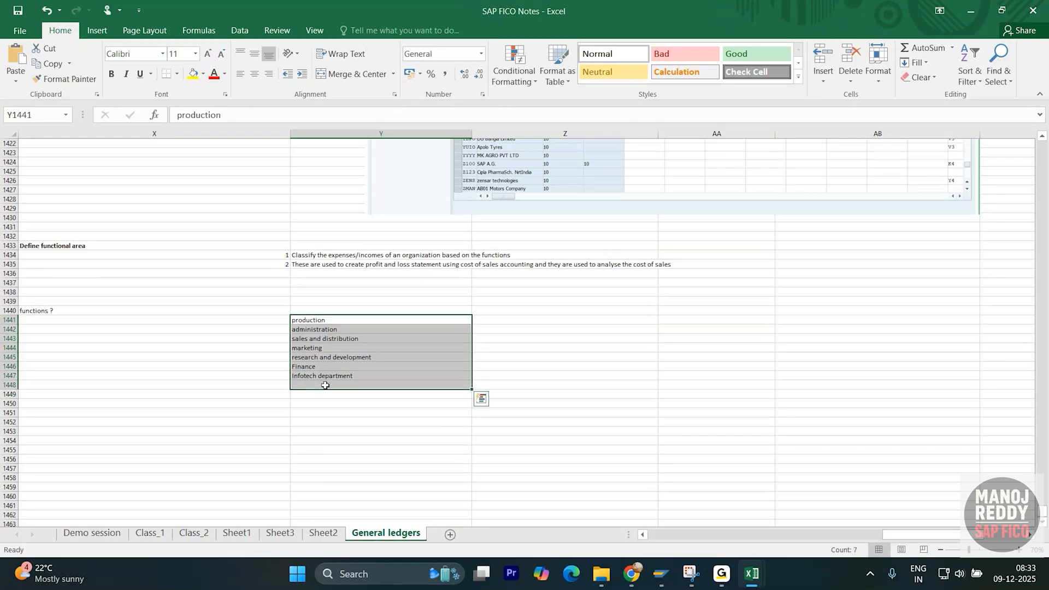
left_click(313, 410)
left_click(334, 377)
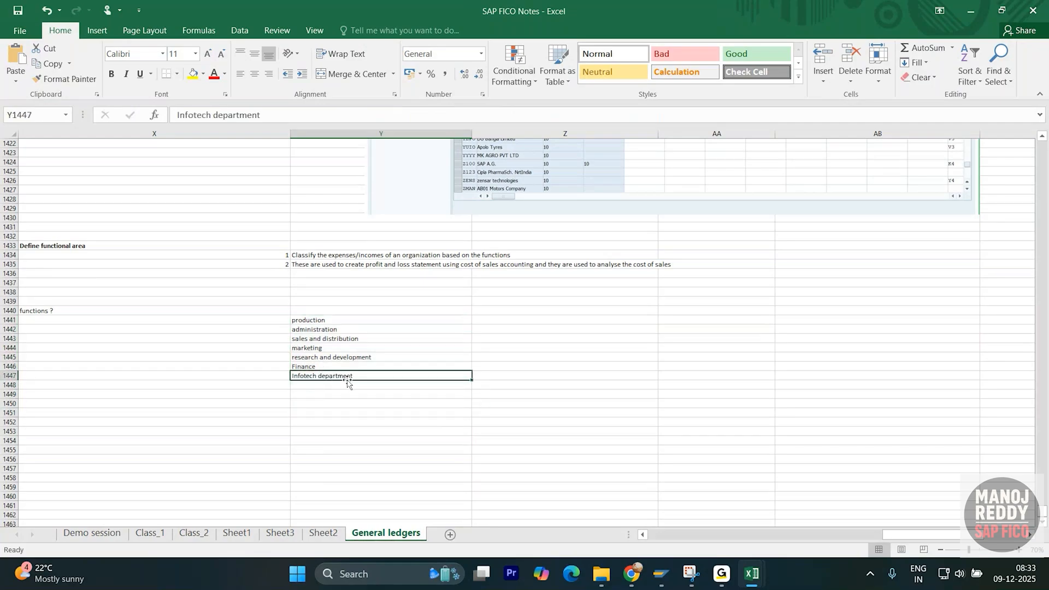
left_click(345, 392)
left_click(352, 377)
left_click(338, 384)
left_click(364, 375)
left_click_drag(350, 321, 356, 376)
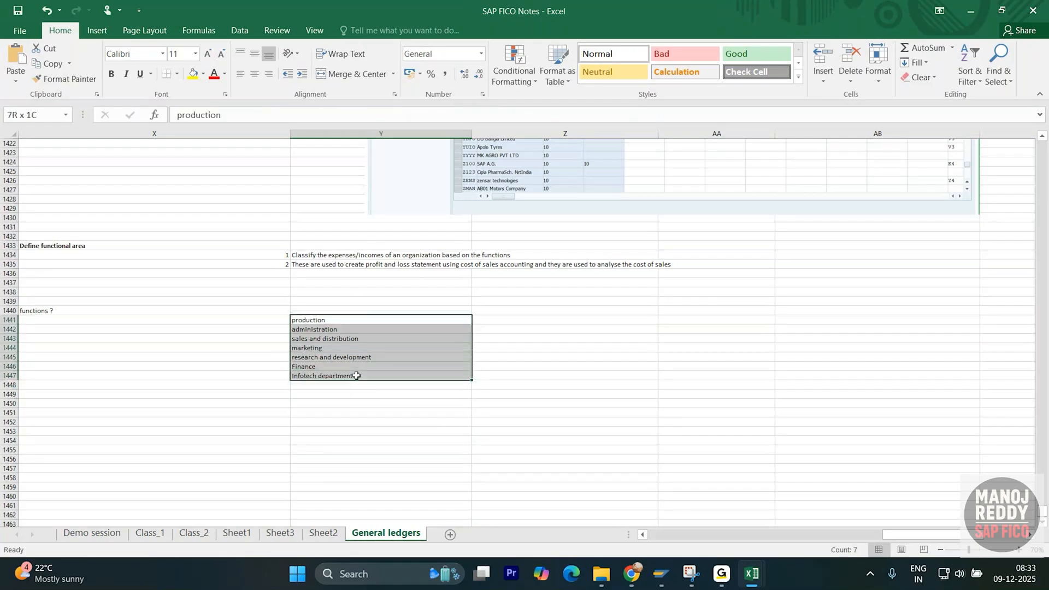
left_click(359, 340)
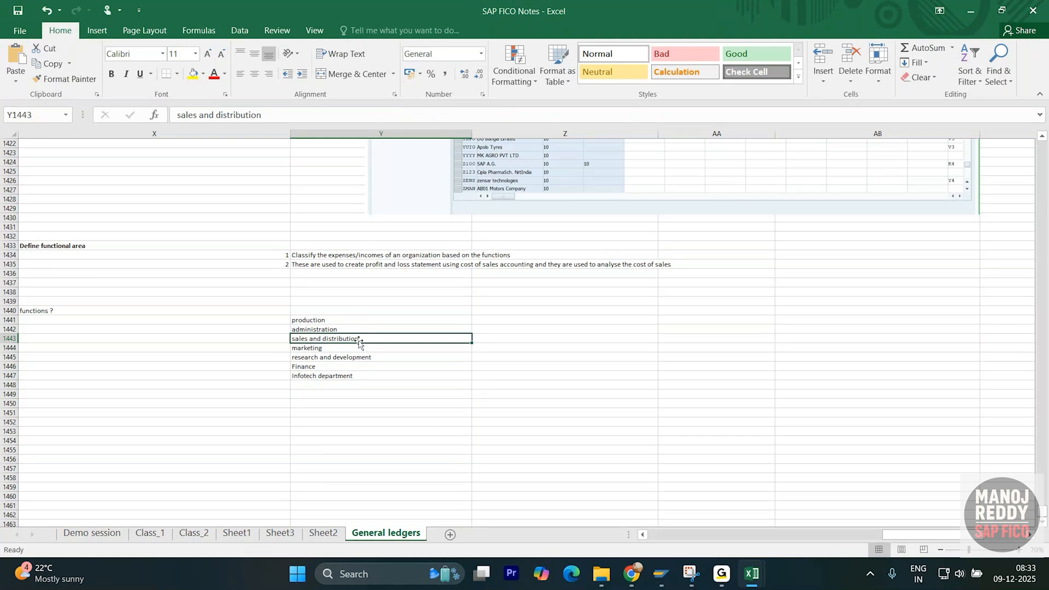
left_click(355, 393)
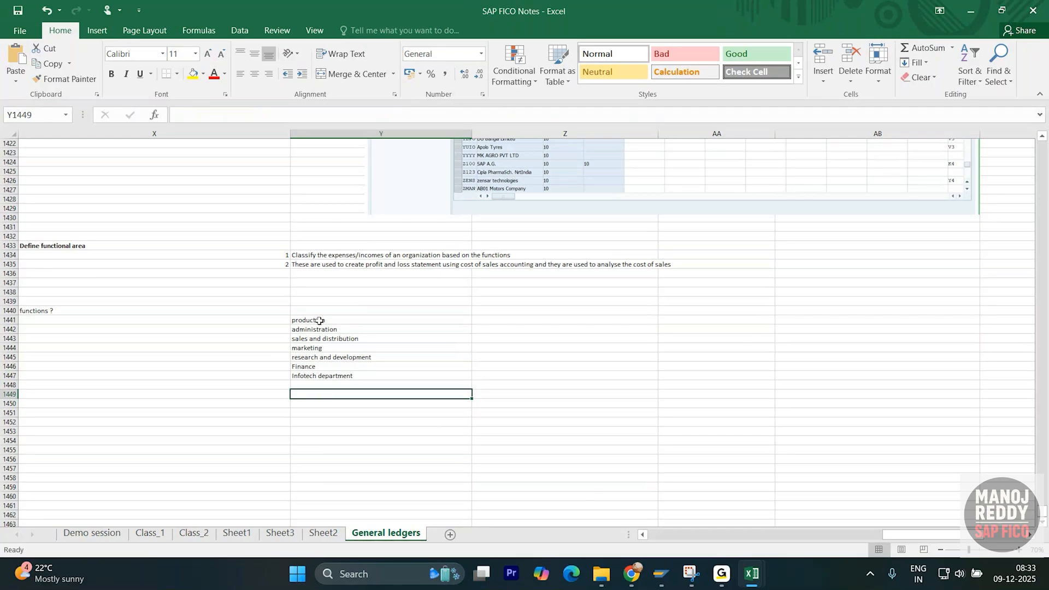
left_click_drag(323, 321, 327, 381)
left_click(495, 319)
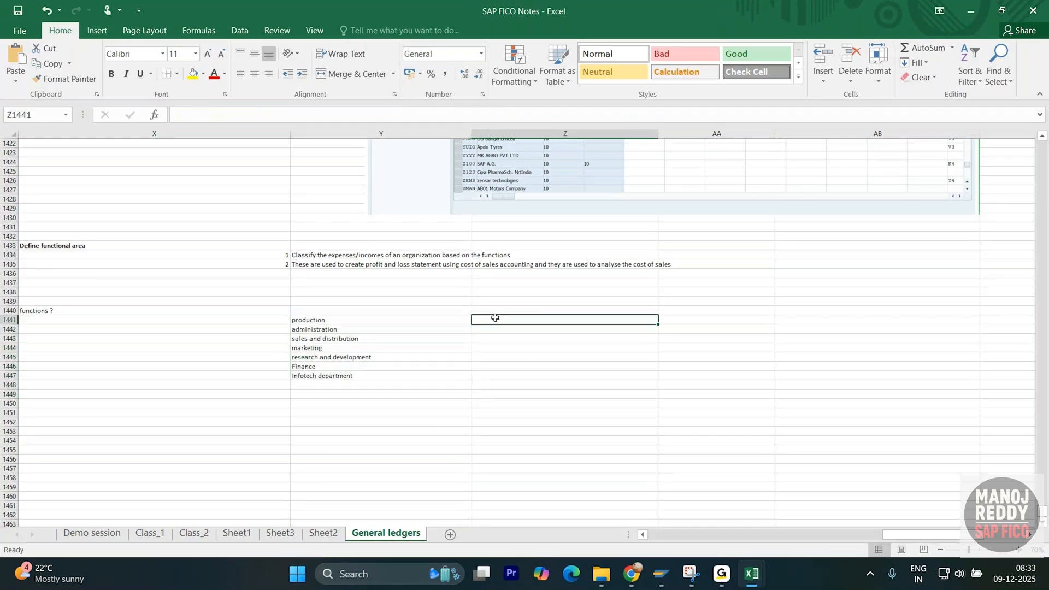
- Move the function names from Y1441:Y1447 to column Z starting at Z1441
left_click_drag(304, 322, 305, 377)
key("ctrl+x")
left_click(519, 322)
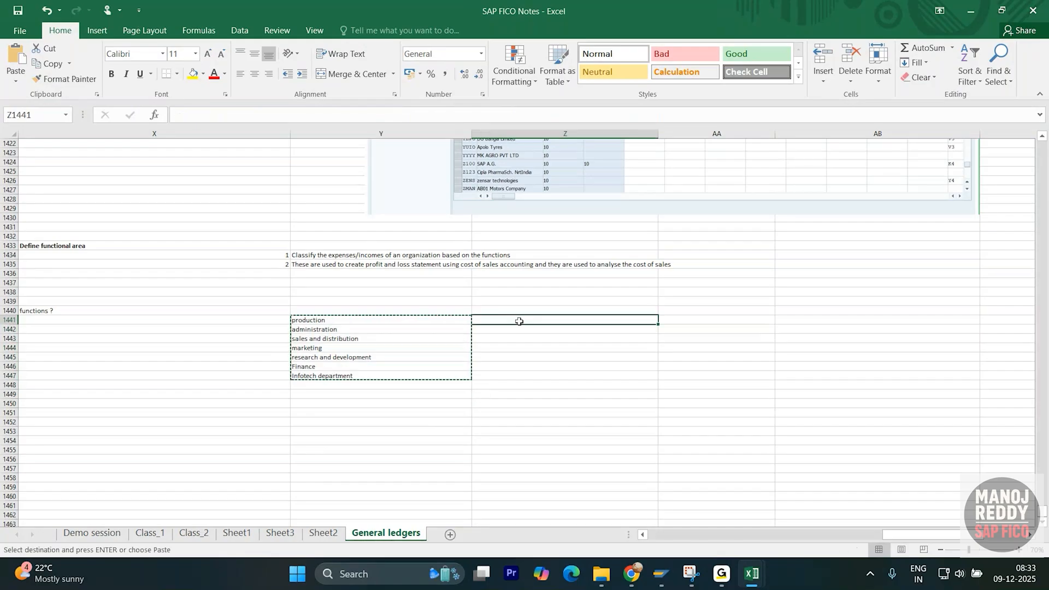
key("ctrl+v")
- Enter codes XPRD, XADM, XSAD and XMAR in Y1441:Y1444
left_click(386, 322)
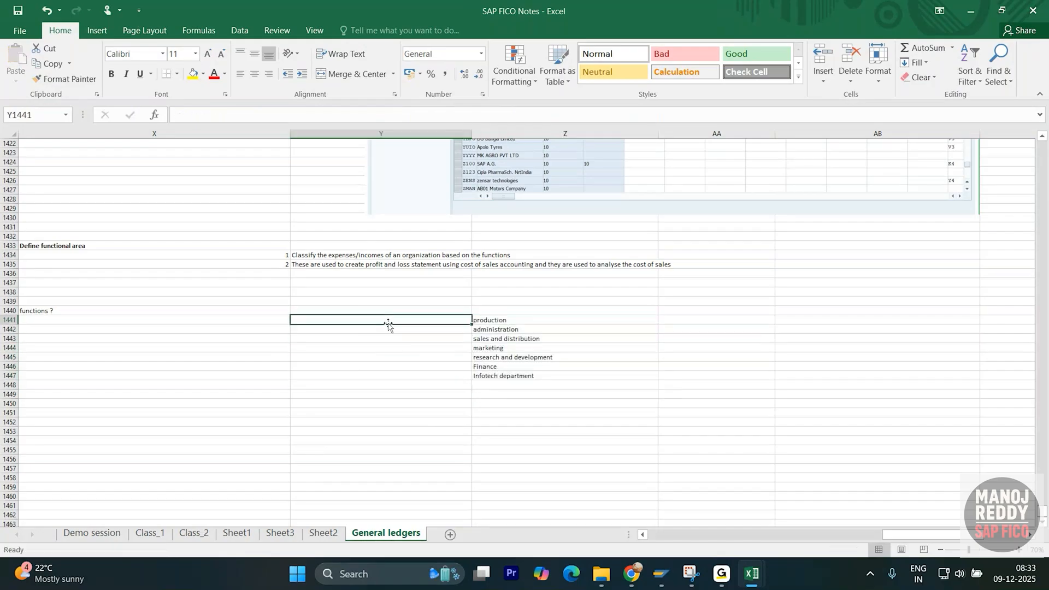
type("X")
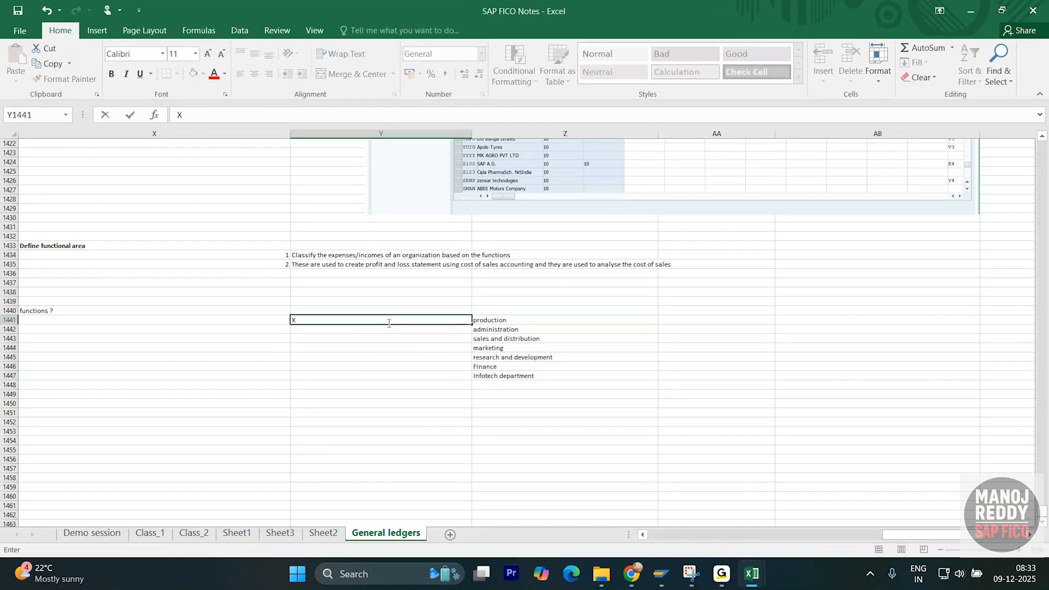
type("PRD")
key("Return")
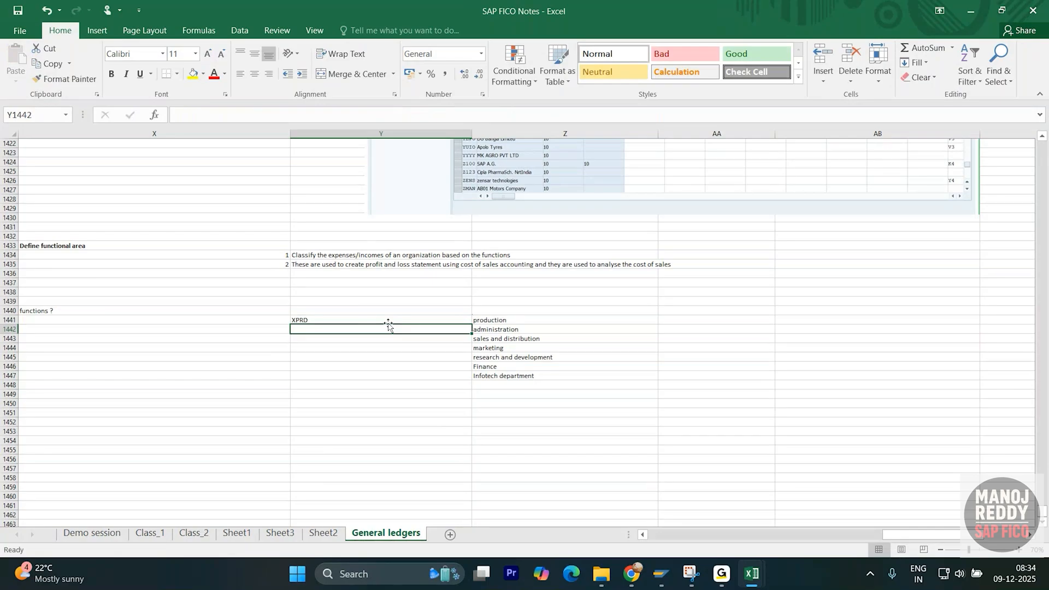
type("XADM")
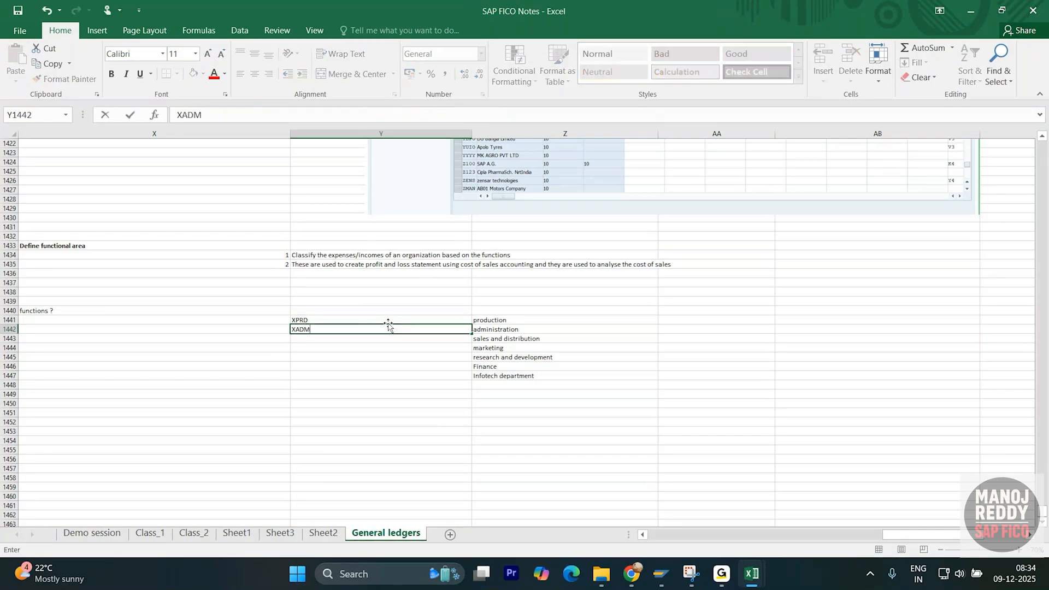
key("Return")
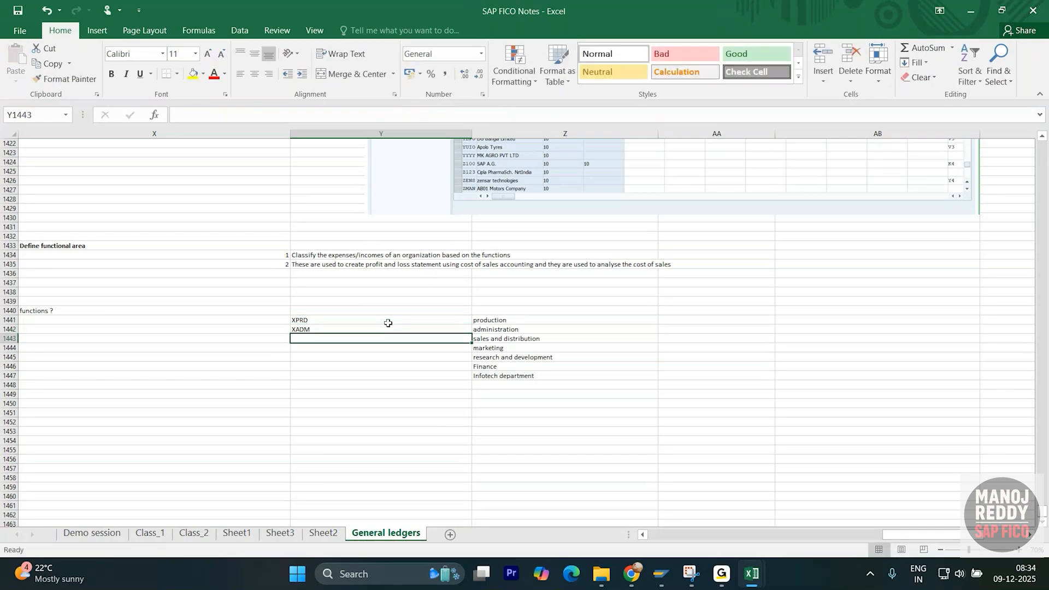
type("X")
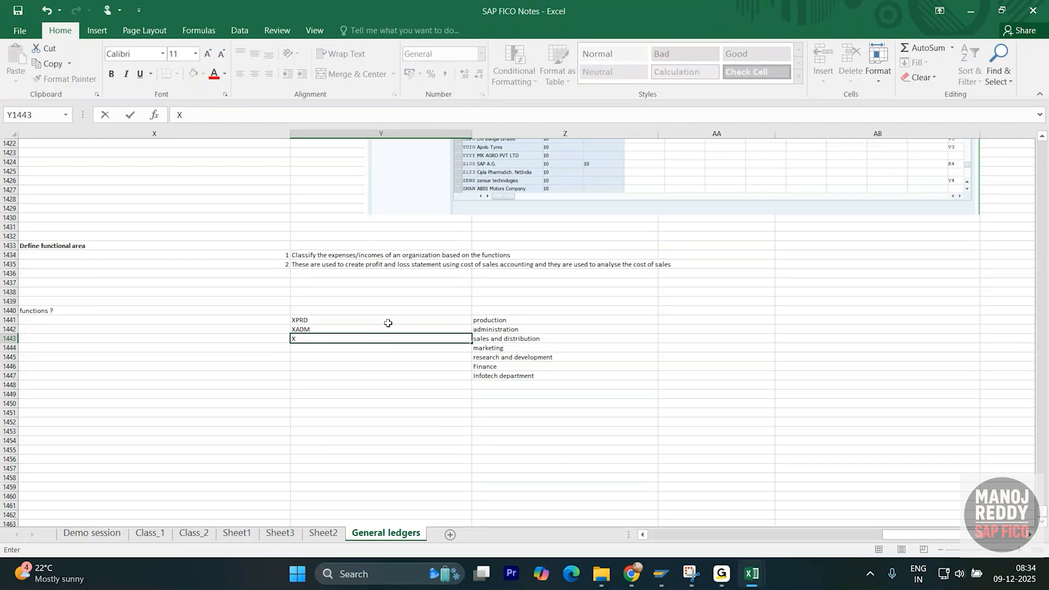
type("SAD")
key("Return")
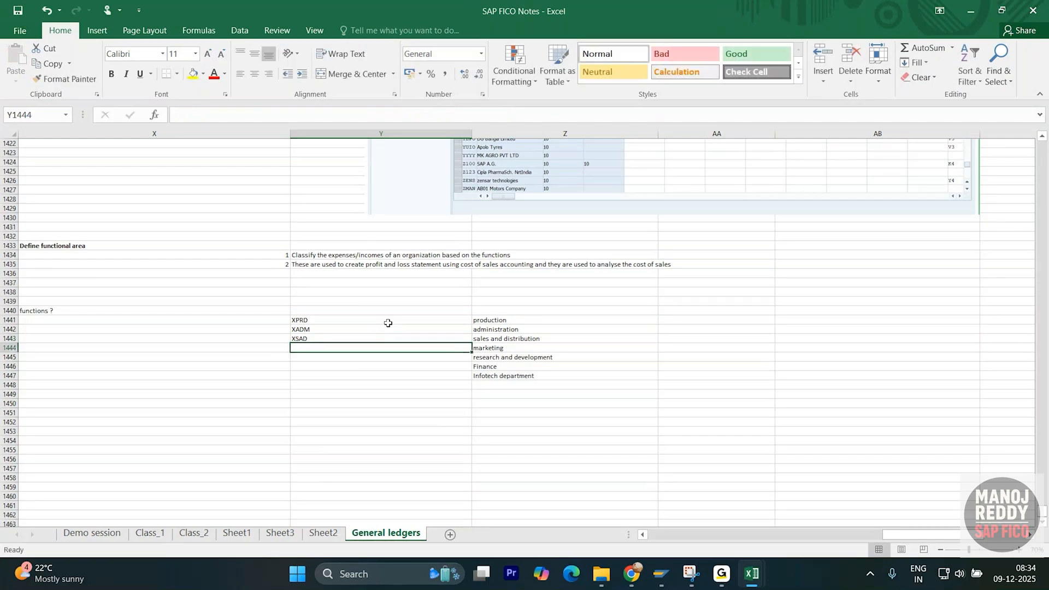
type("X")
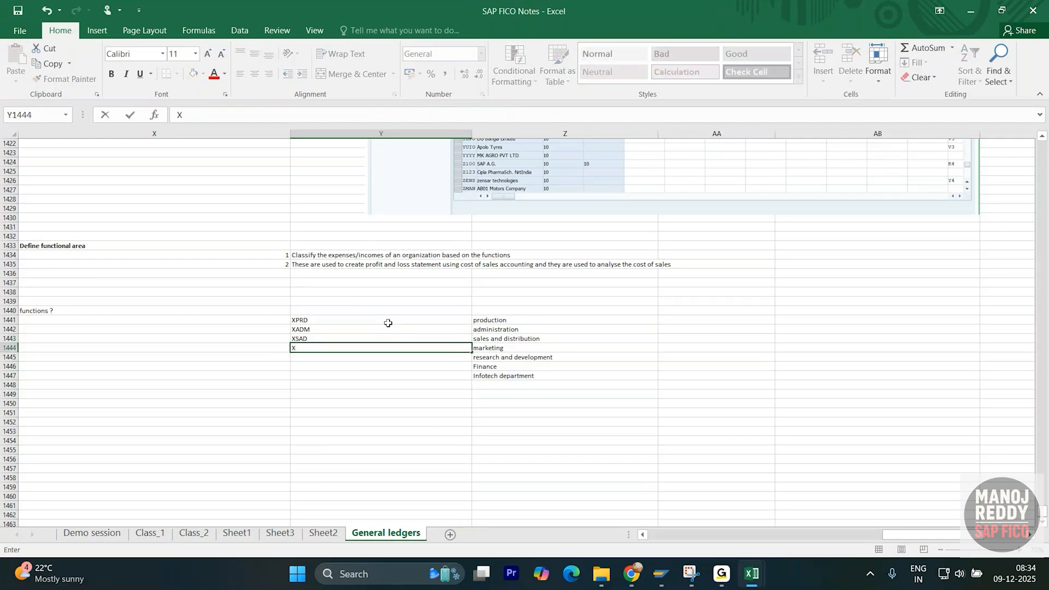
type("MAR")
key("Return")
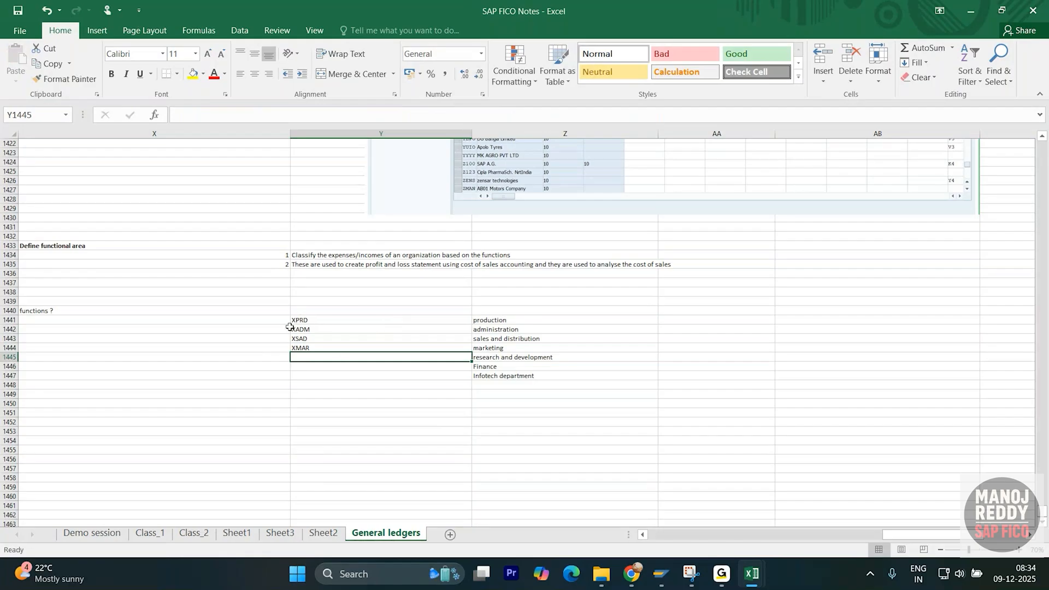
- Enter codes XRAD, XFIN (corrected from CFIN) and XINF in Y1445:Y1447
left_click_drag(514, 322, 520, 376)
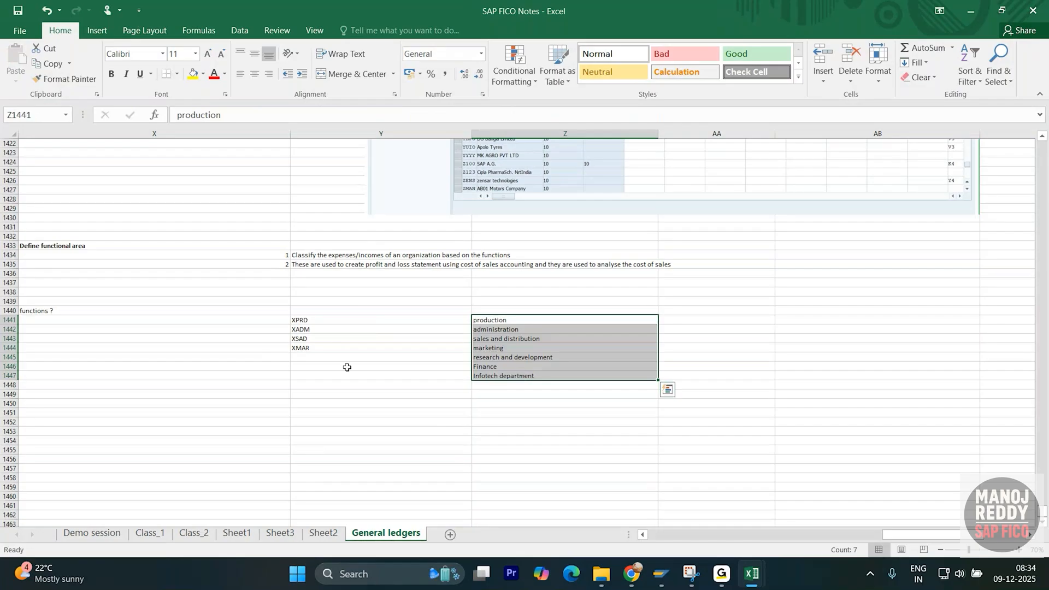
left_click(328, 356)
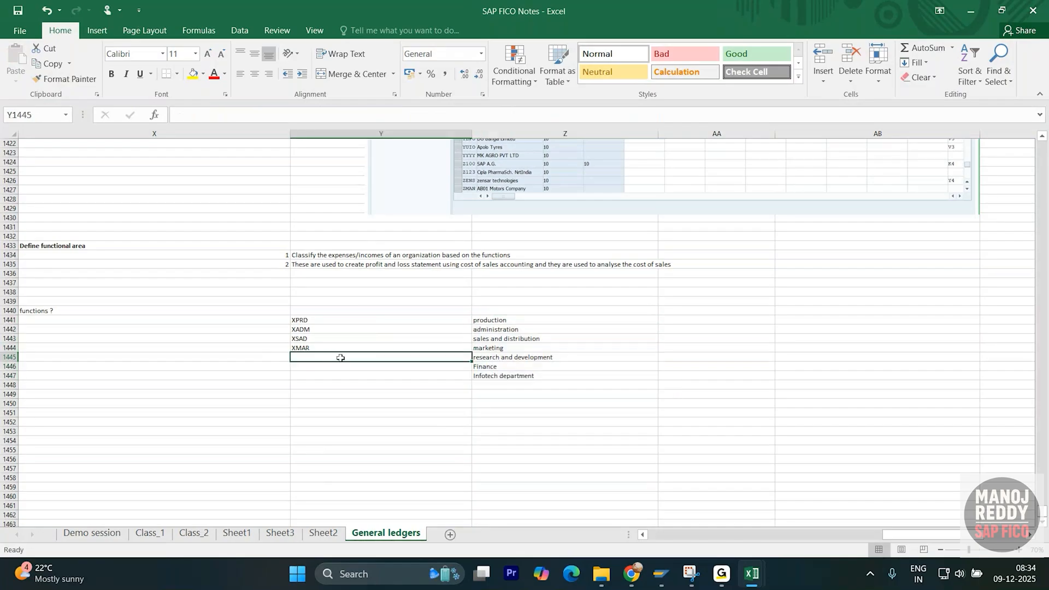
type("XRAD")
key("Return")
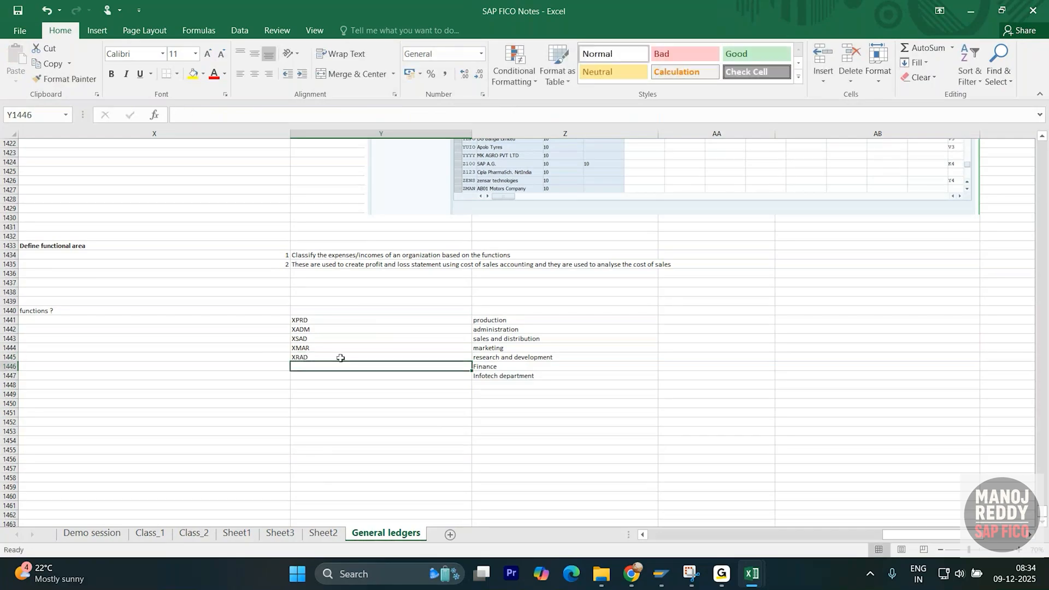
type("CFIN")
key("Return")
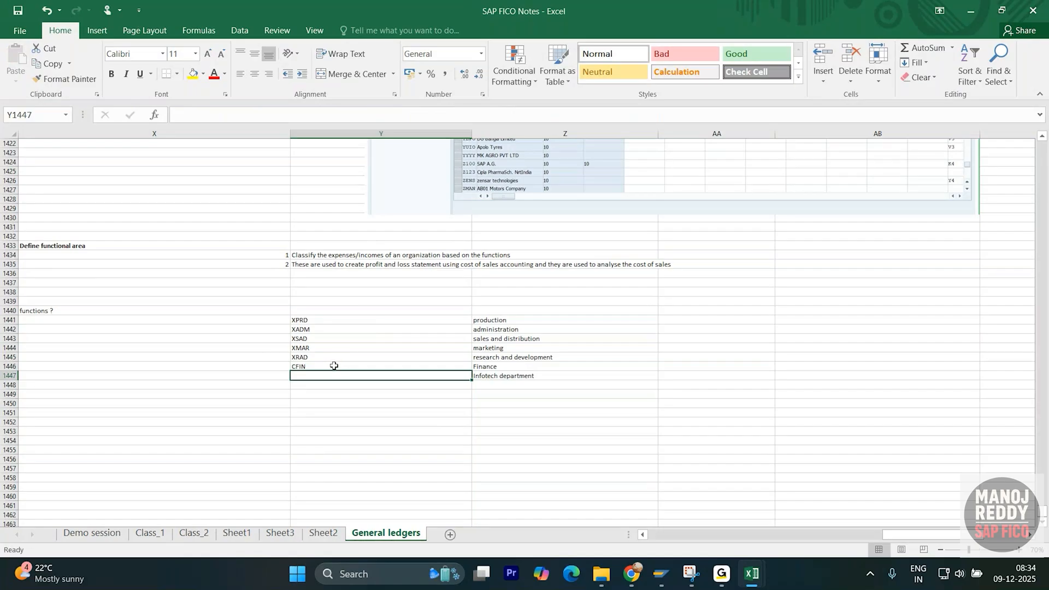
left_click(334, 366)
type("XFIN")
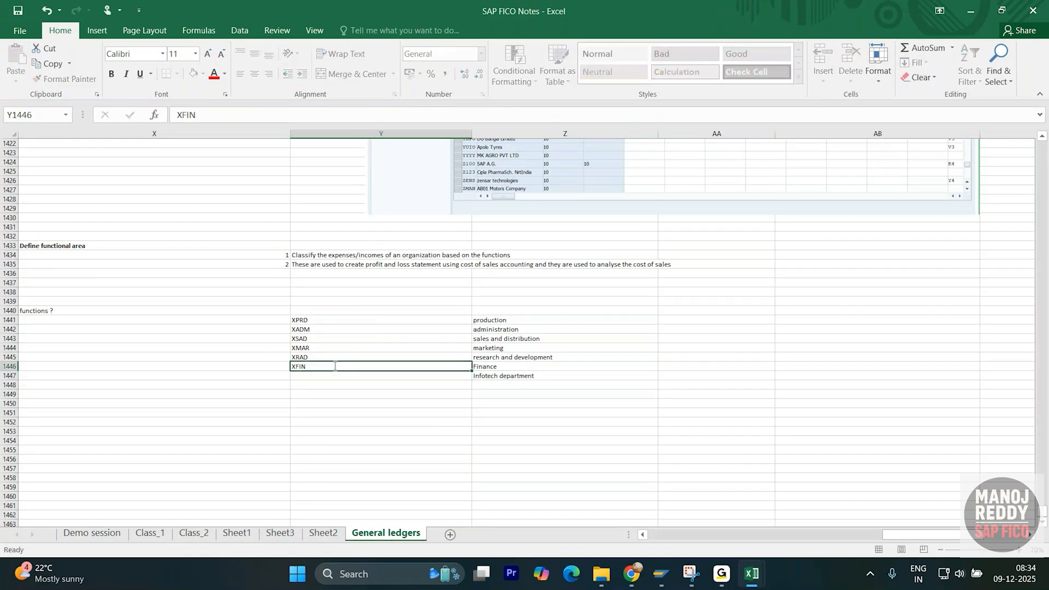
key("Return")
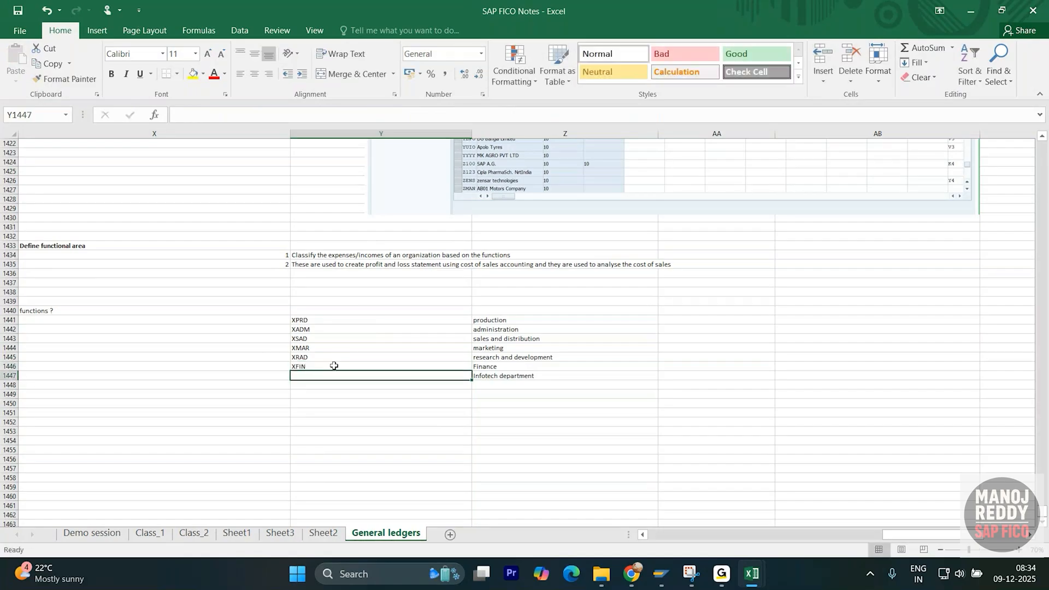
type("XINF")
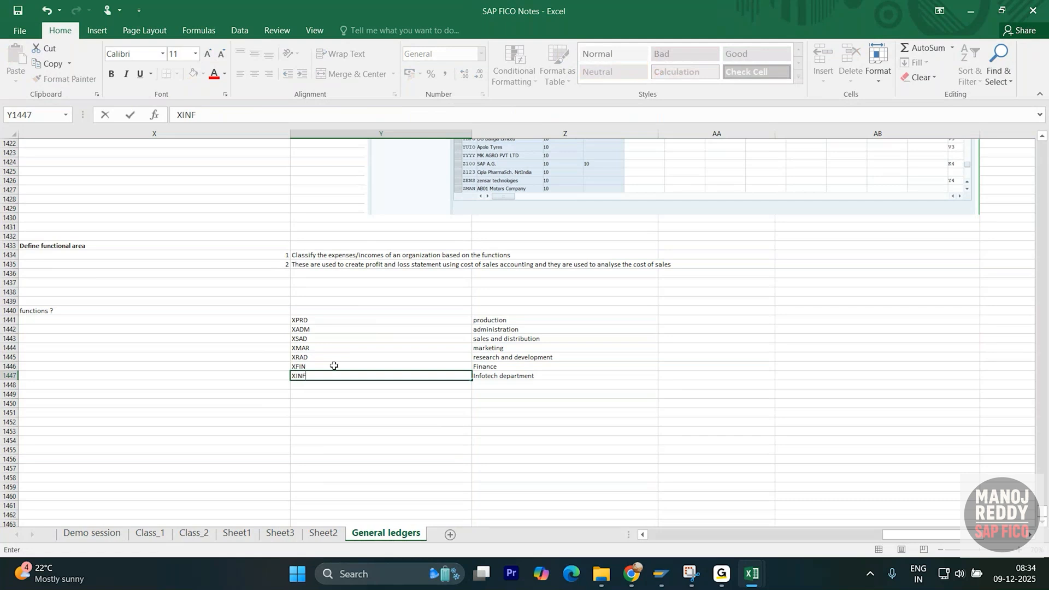
key("Return")
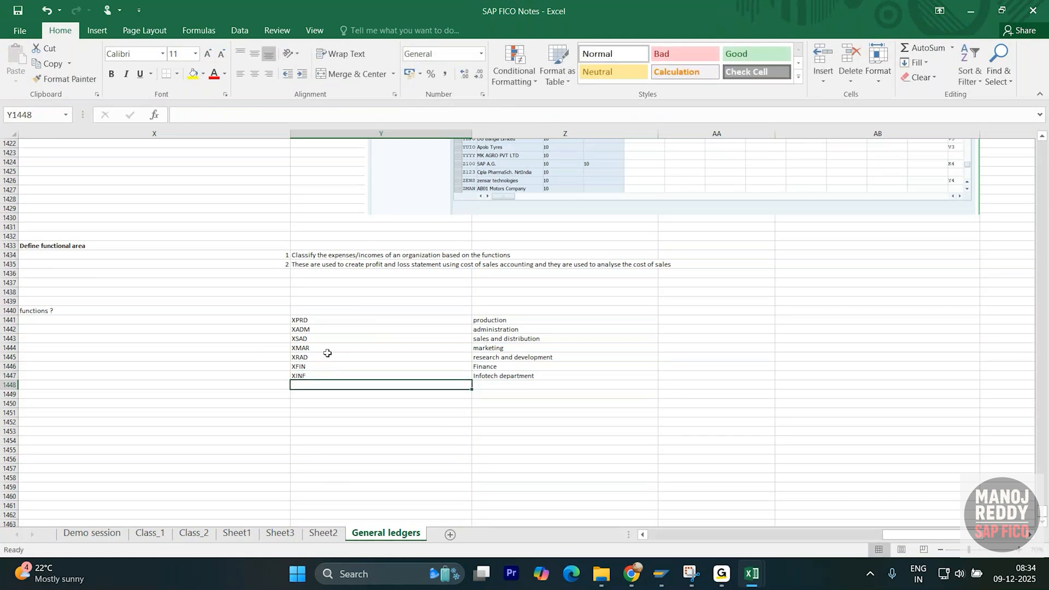
- Enter 'create' in X1451, with PATH in Y1451 and FM_FUNCTION in Y1452
left_click_drag(302, 317, 504, 373)
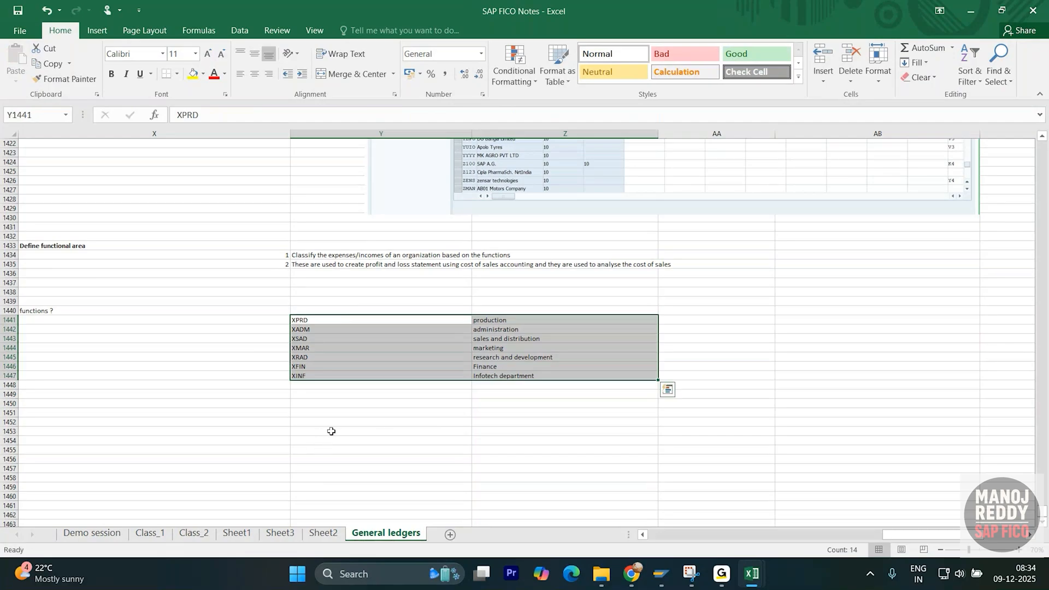
left_click(259, 417)
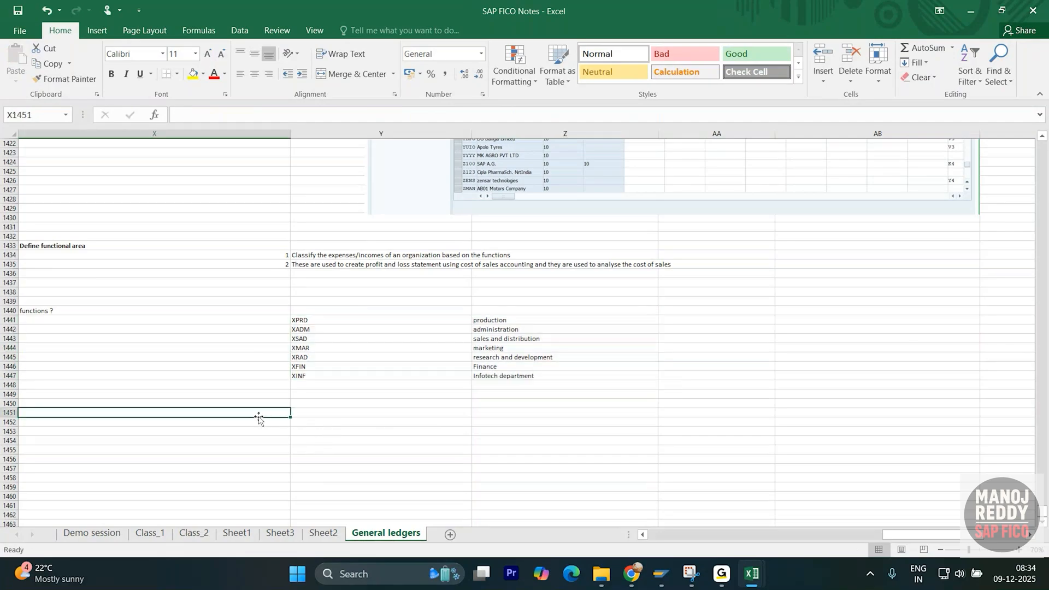
type("create")
key("Tab")
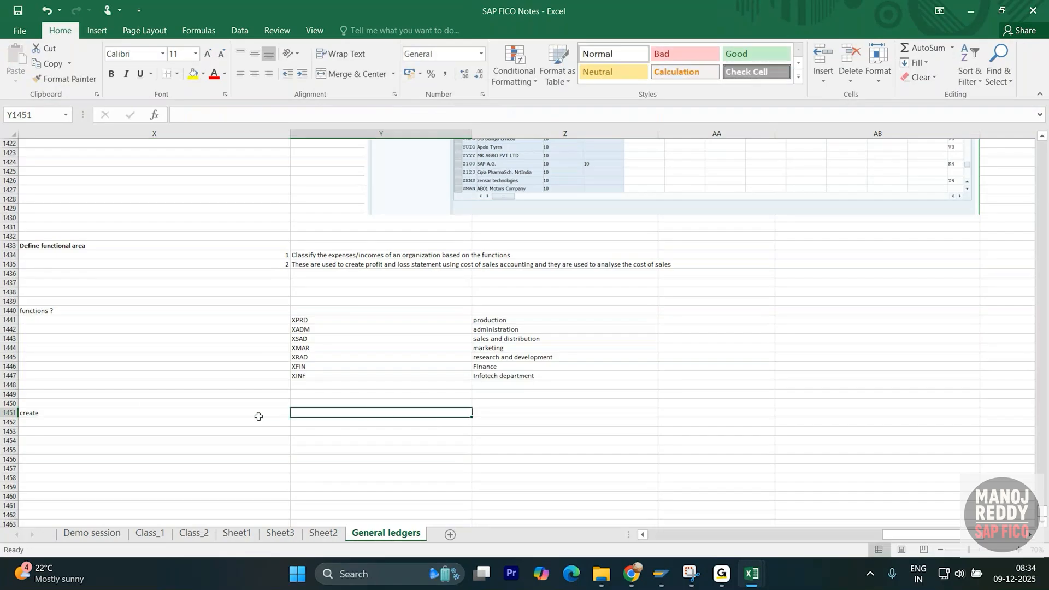
type("PATH")
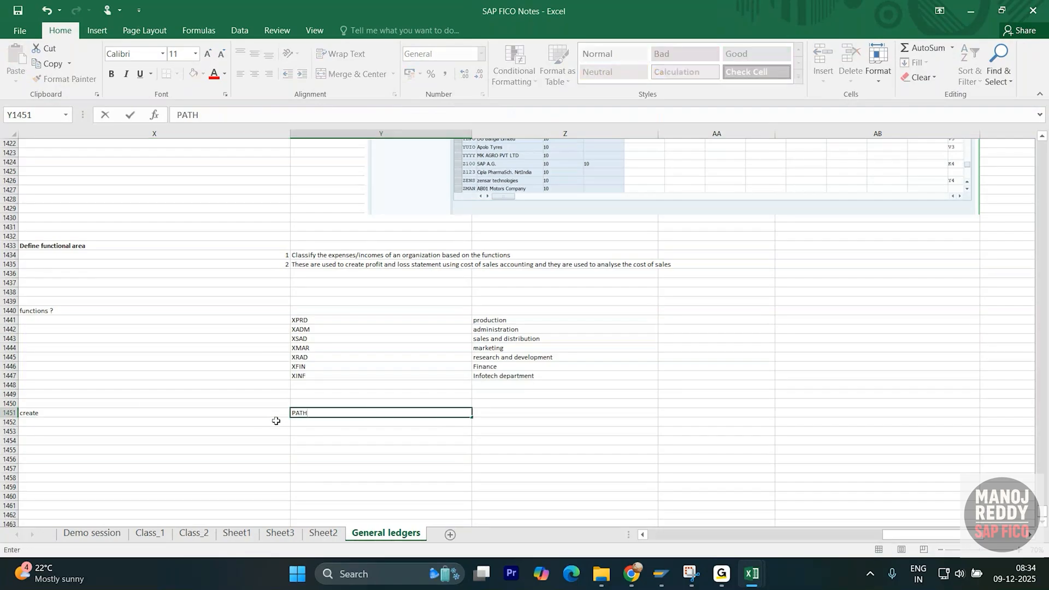
key("Return")
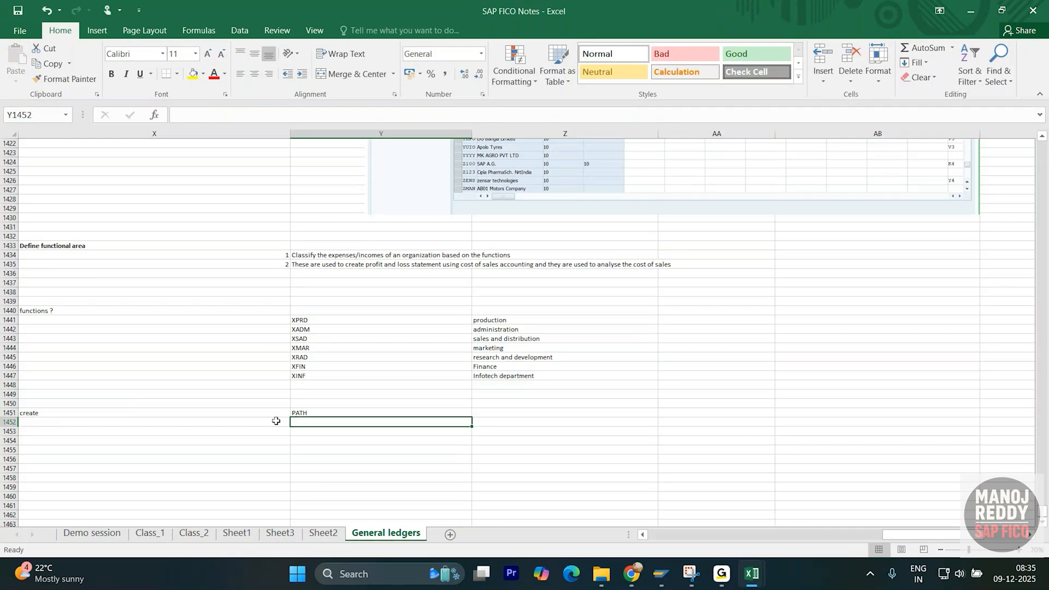
type("FM")
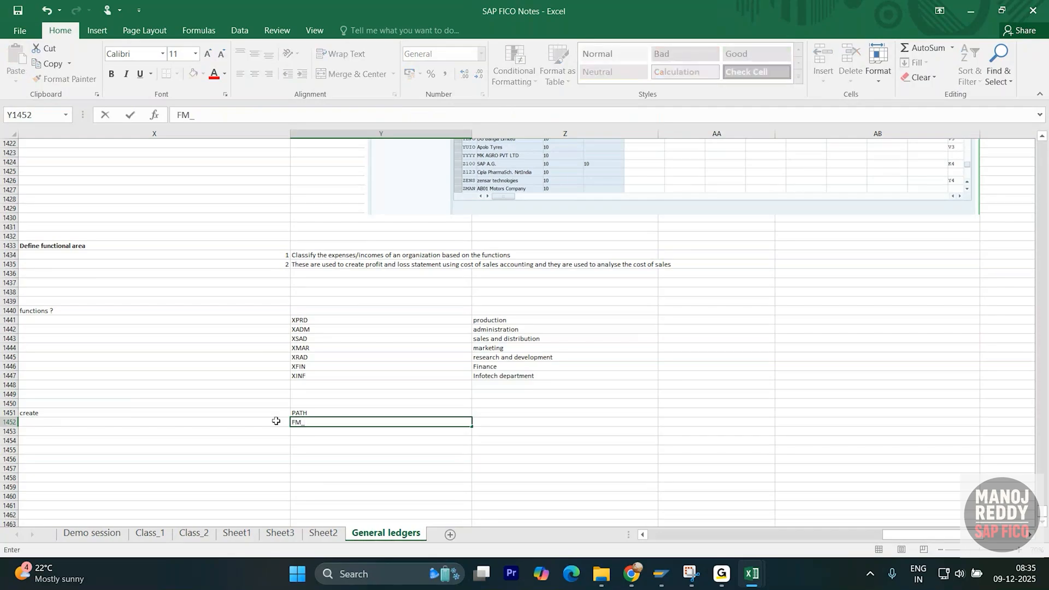
type("_FUNCTION")
key("Return")
left_click(326, 411)
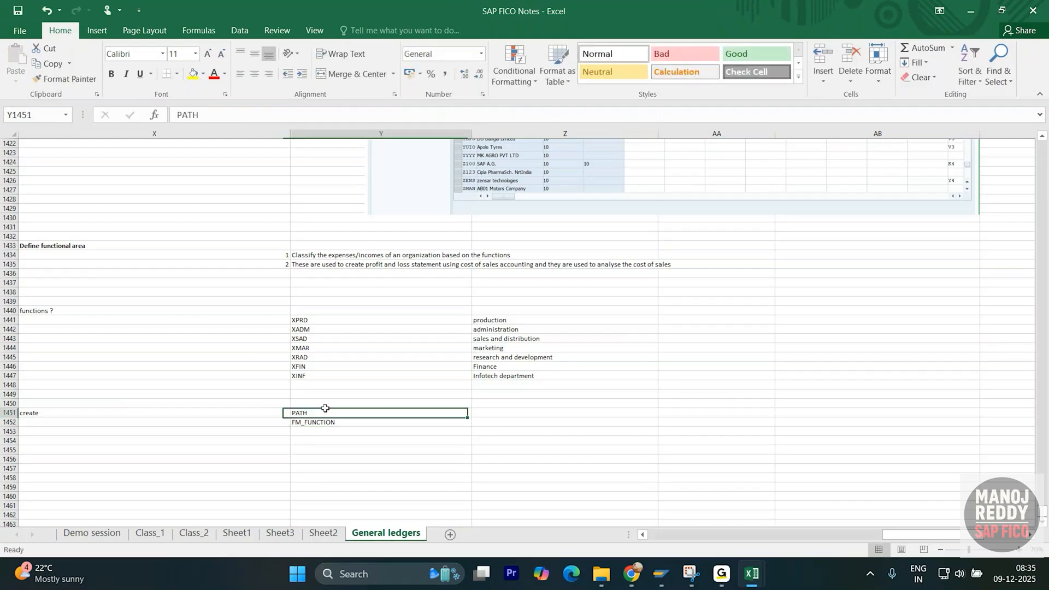
left_click(501, 413)
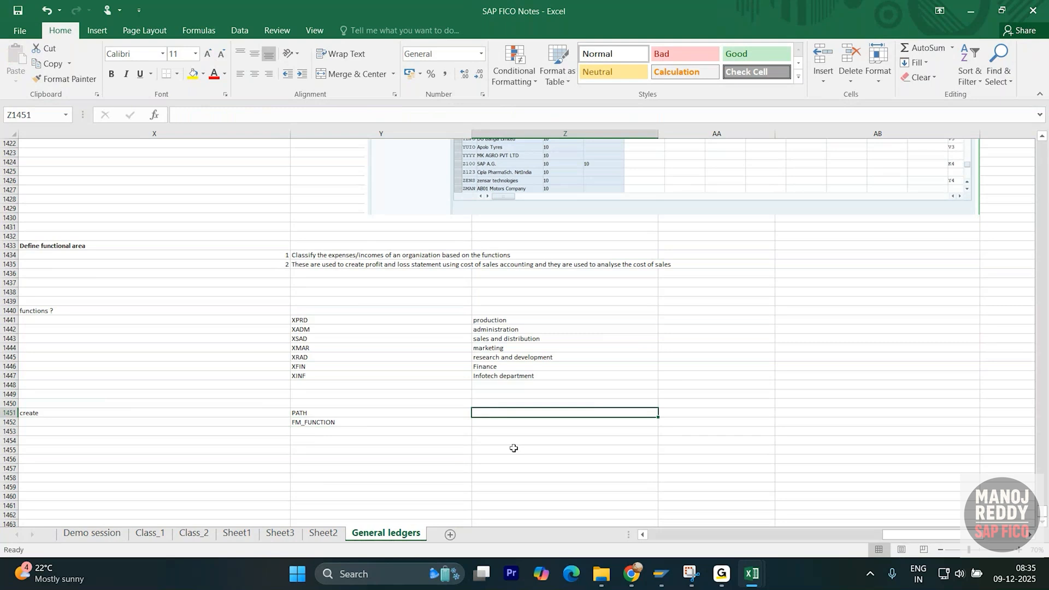
- Note 'DFEFINE the names' beside PATH and 'also give the validity for the FA' beside FM_FUNCTION
type("DFE")
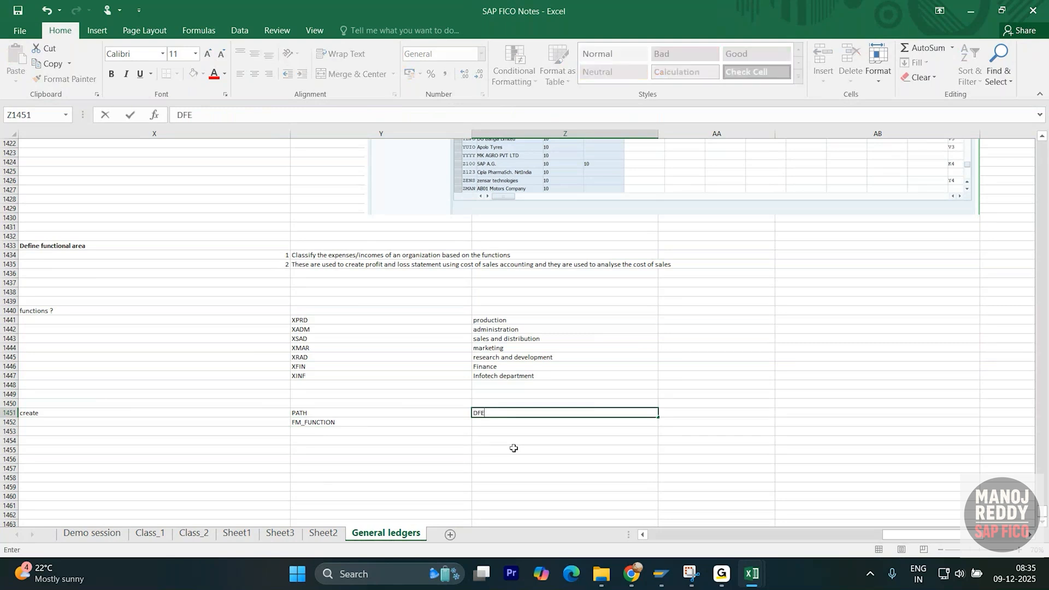
type("FINE ")
type("ther")
type("names")
key("Return")
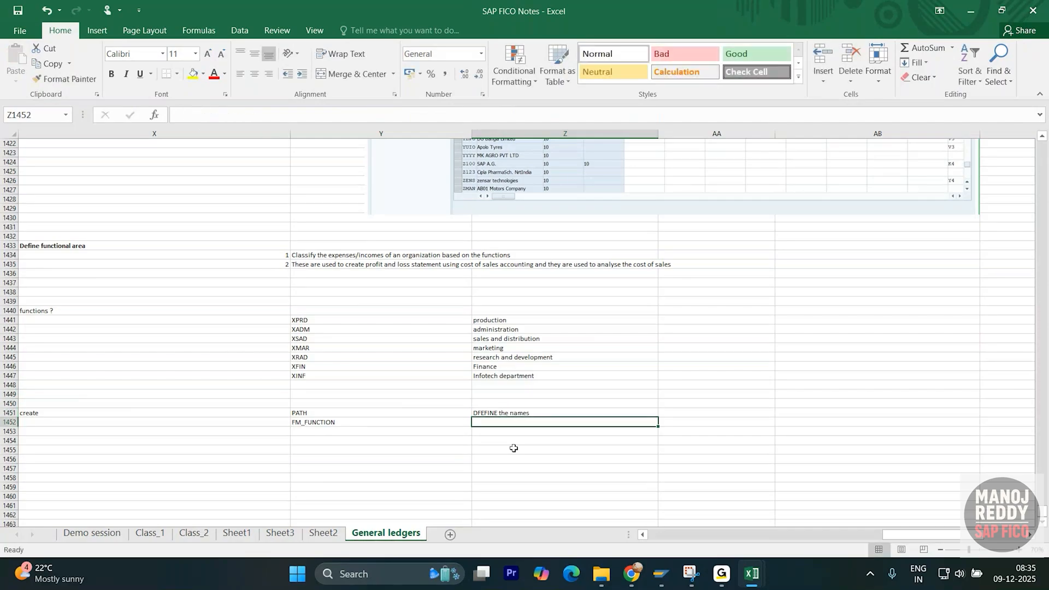
left_click(344, 420)
left_click(478, 422)
type("al")
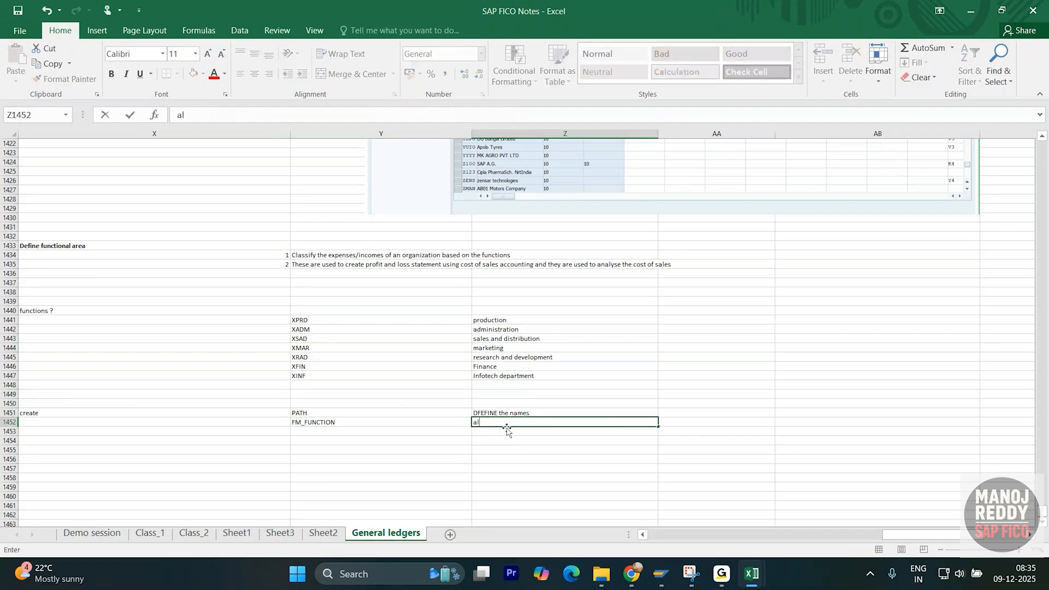
type("so give the validity for the FA")
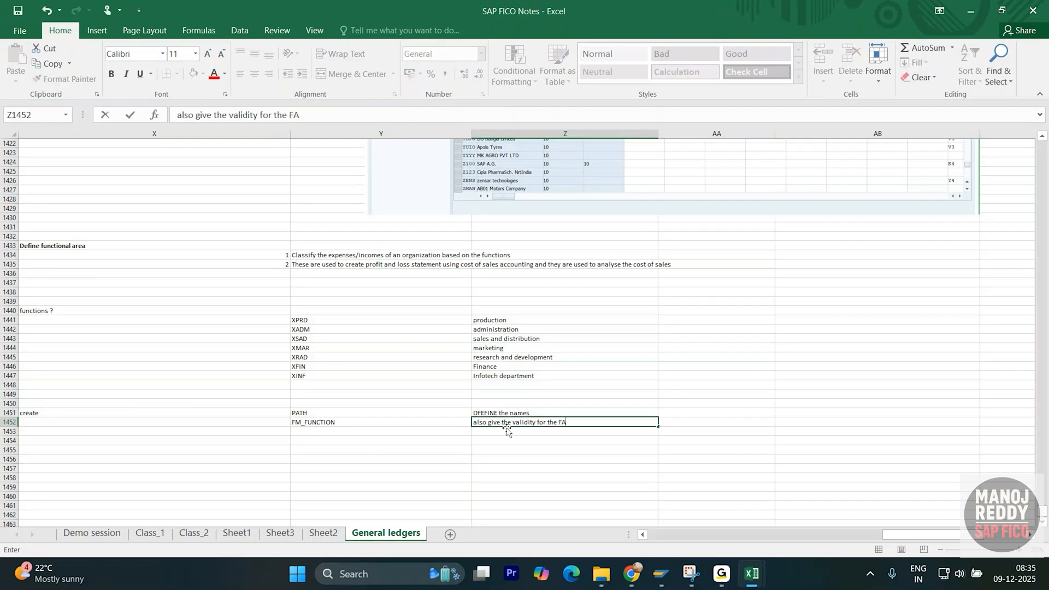
key("Up")
left_click(507, 428)
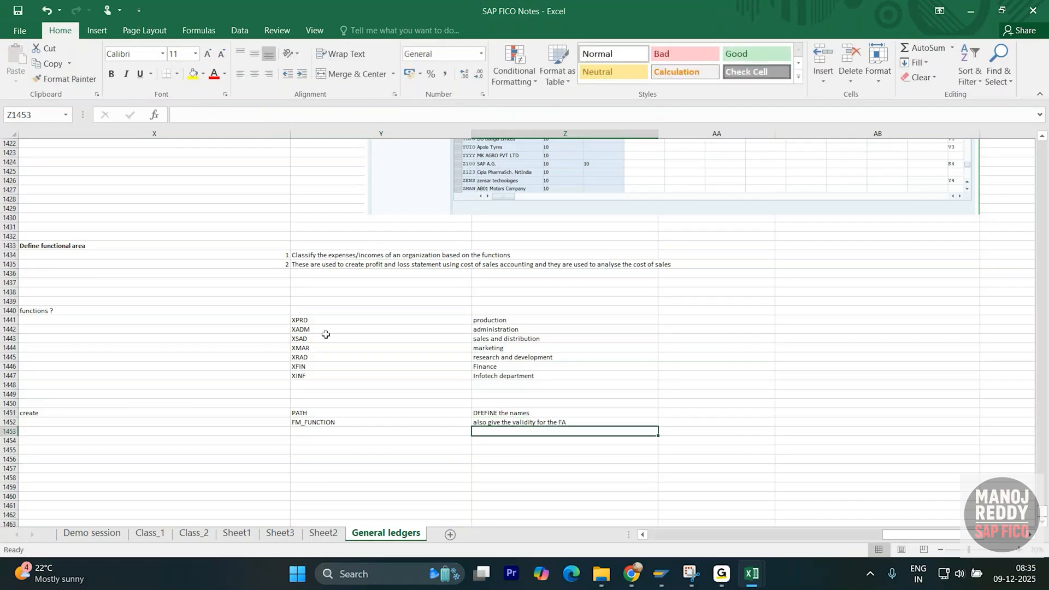
- Bold the XINF code and its Infotech department name in row 1447
left_click(314, 318)
left_click(398, 356)
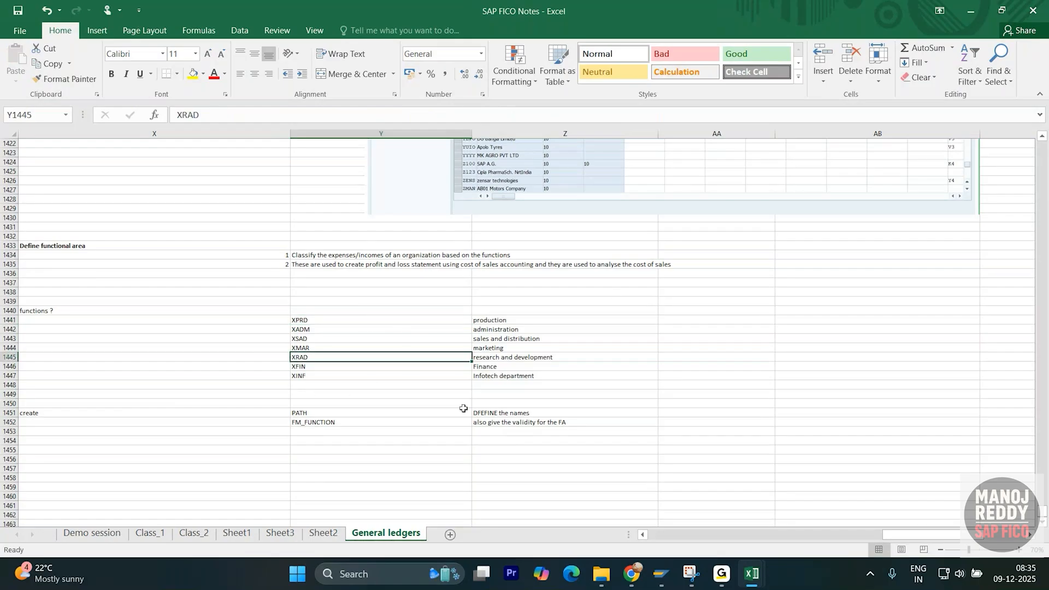
left_click(362, 384)
left_click_drag(327, 376, 547, 376)
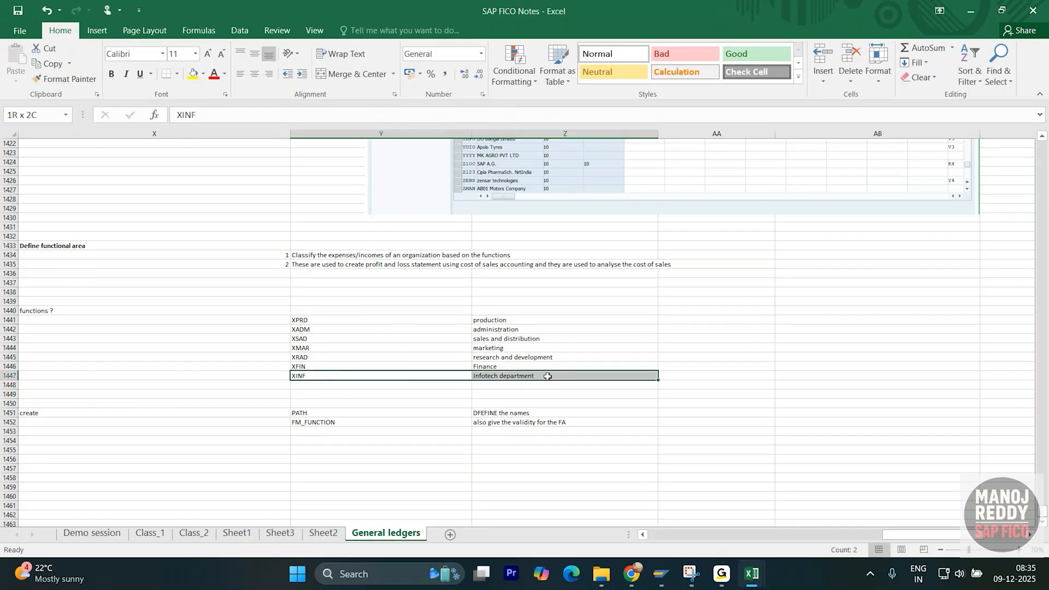
left_click(340, 394)
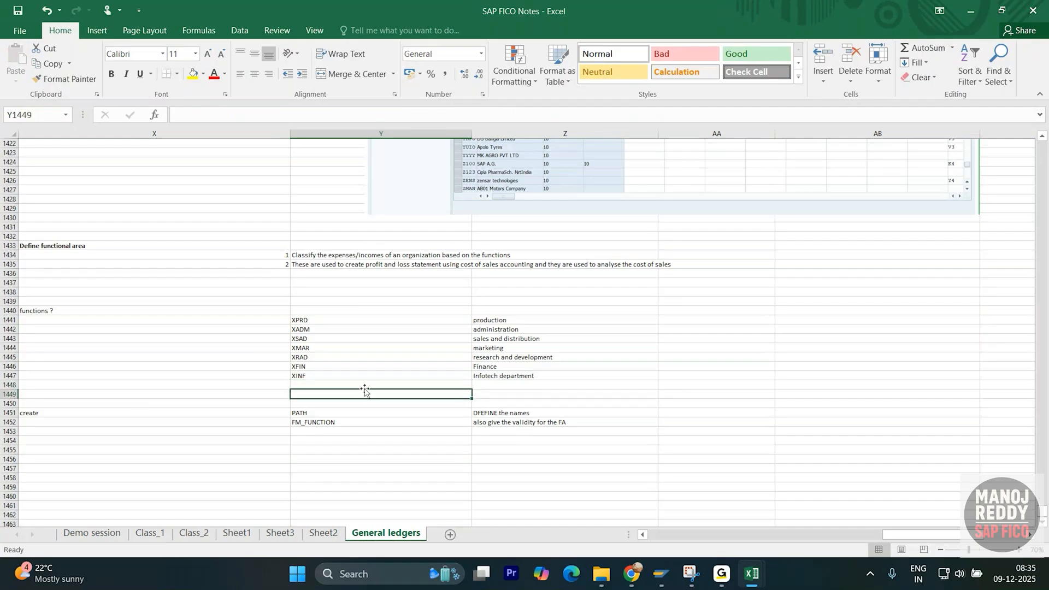
left_click(480, 385)
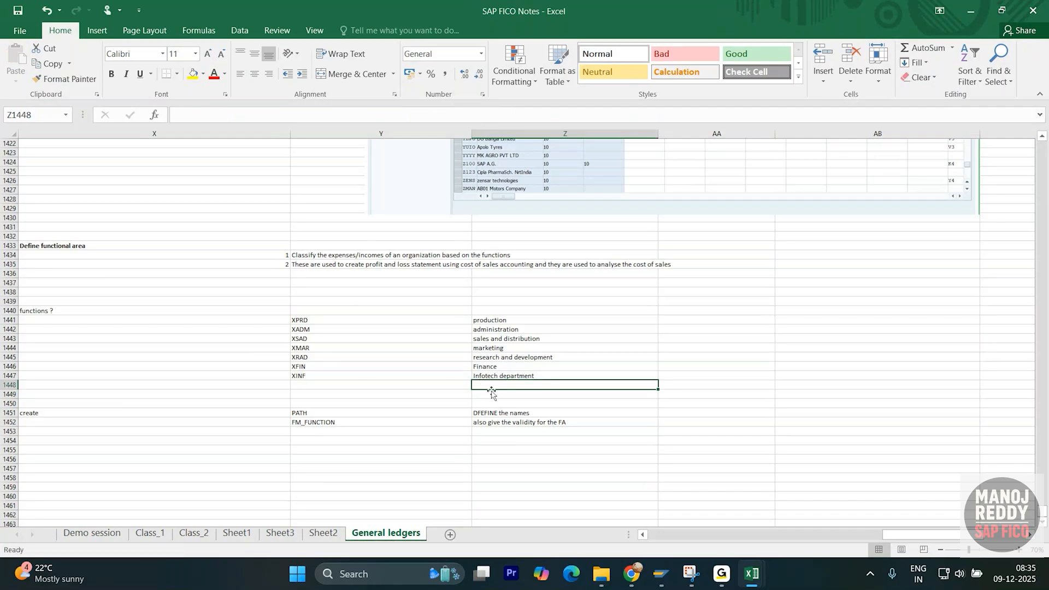
left_click(505, 393)
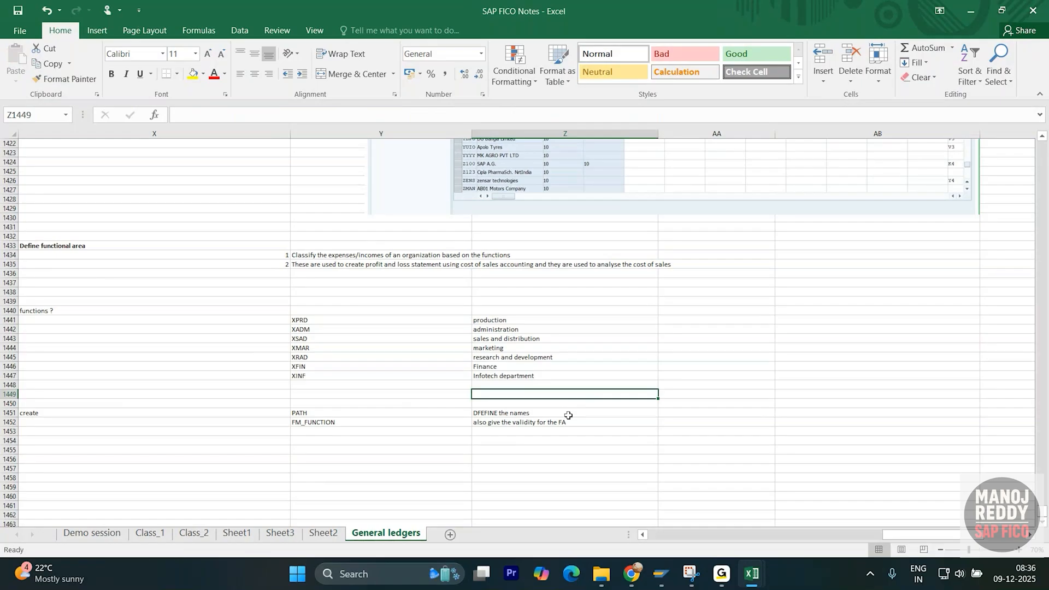
left_click(438, 467)
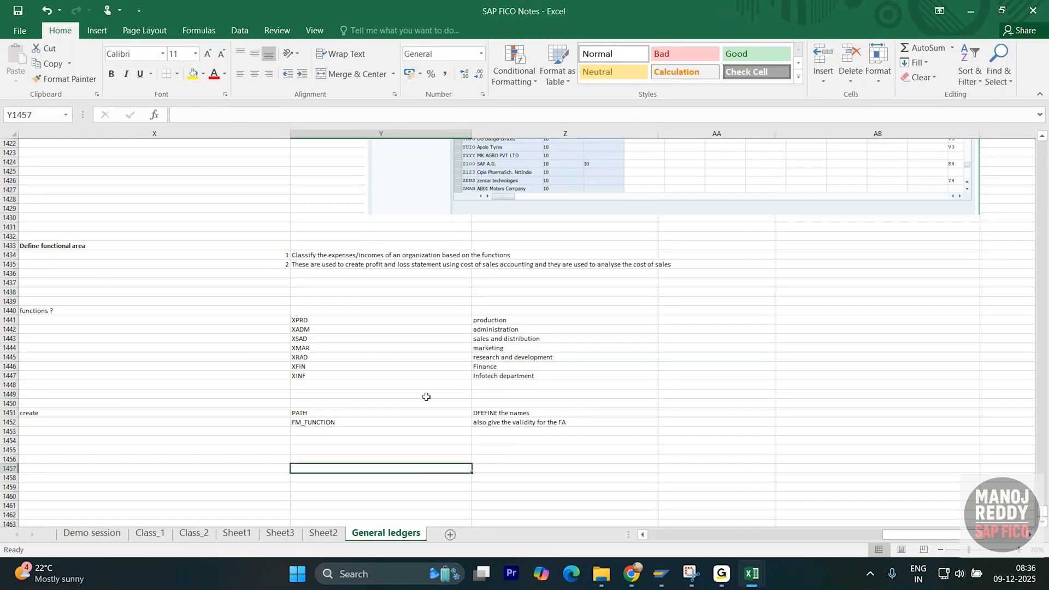
left_click_drag(425, 395, 506, 396)
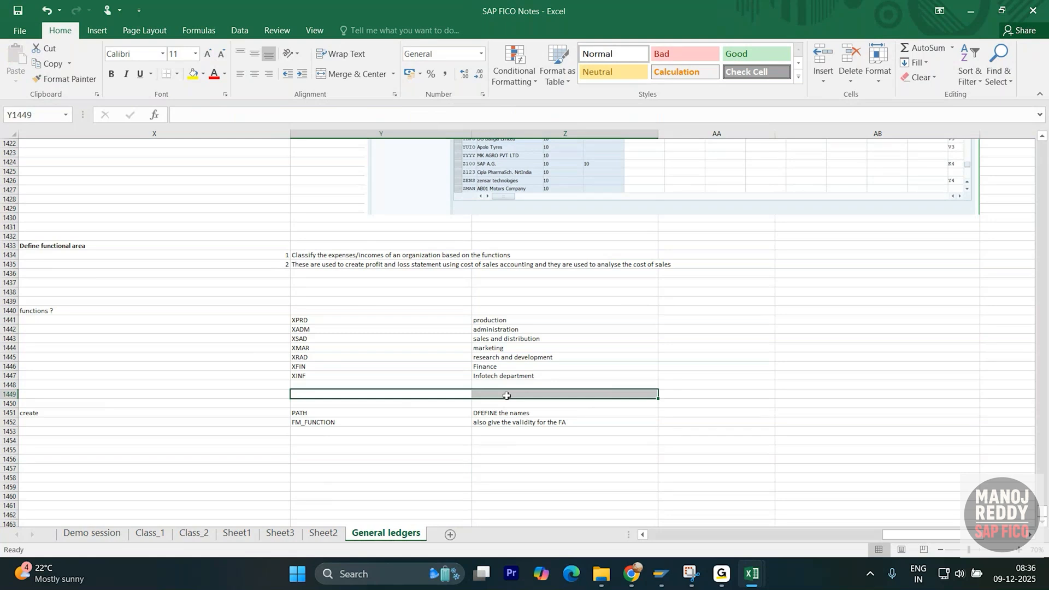
left_click(512, 375)
left_click_drag(423, 377, 481, 376)
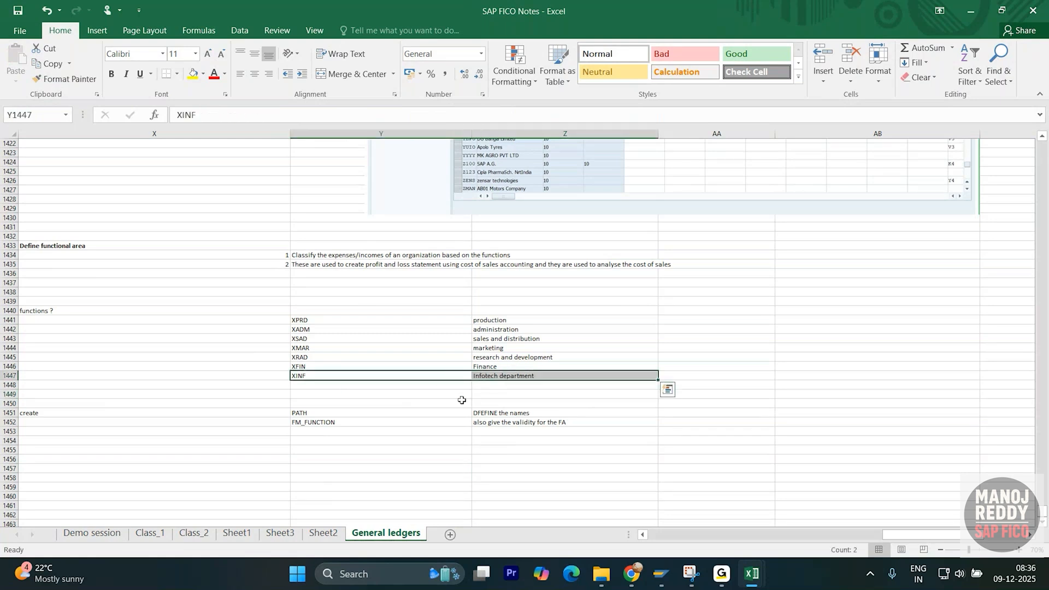
left_click(374, 460)
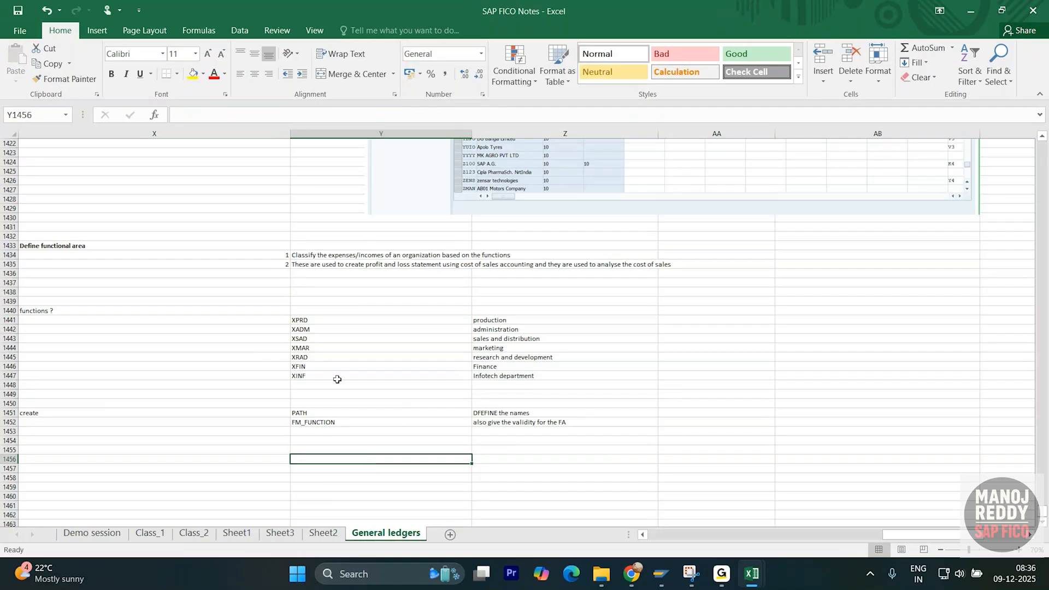
left_click_drag(330, 374, 488, 375)
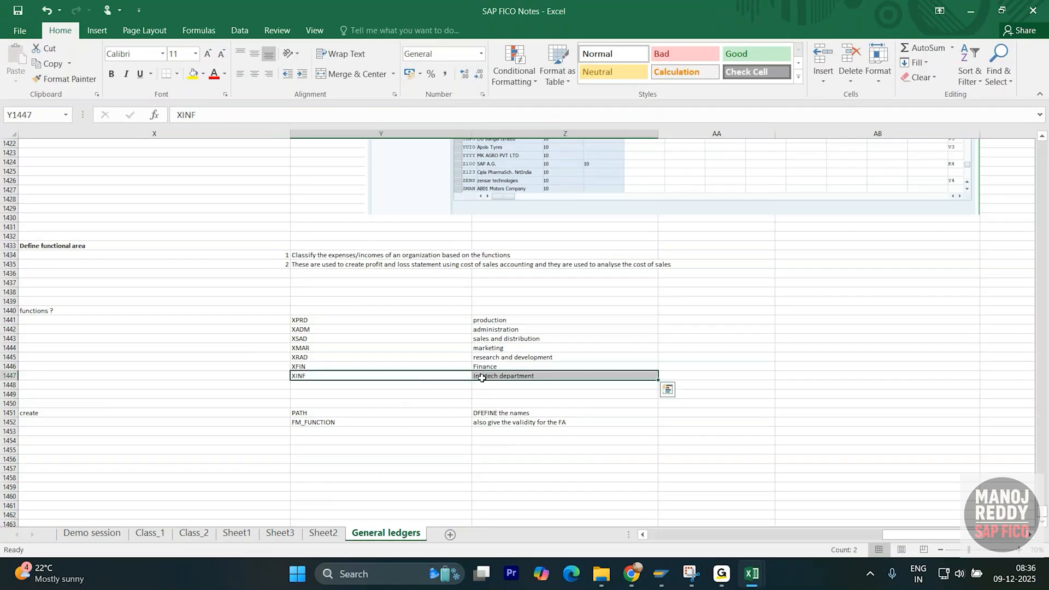
key("ctrl+b")
key("Down")
key("Down")
key("Down")
key("Down")
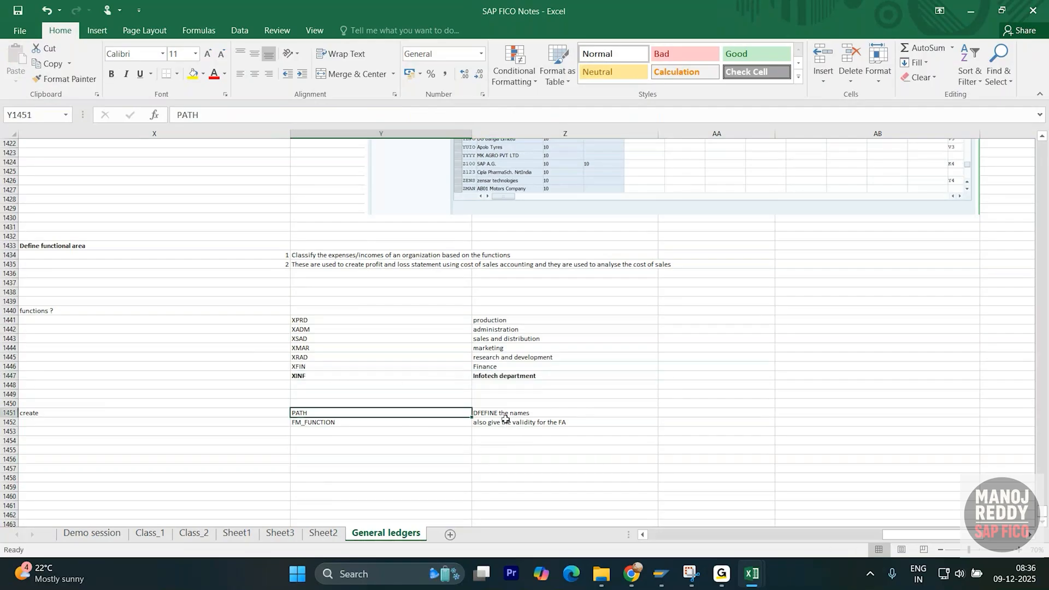
left_click(336, 434)
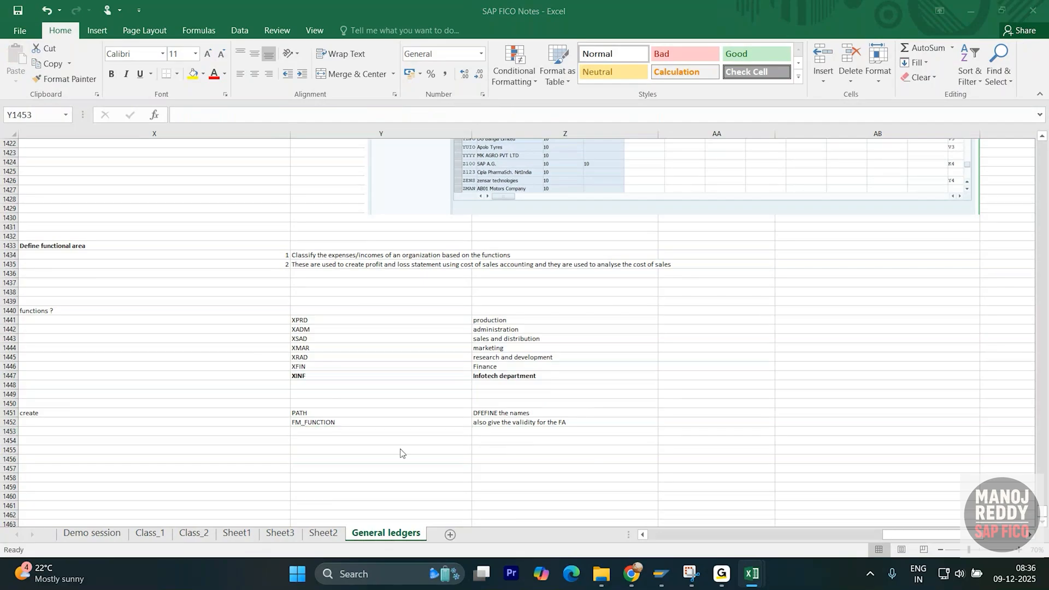
- In SPRO, run Enterprise Structure > Definition > Financial Accounting > Define Functional Area
mouse_move(661, 574)
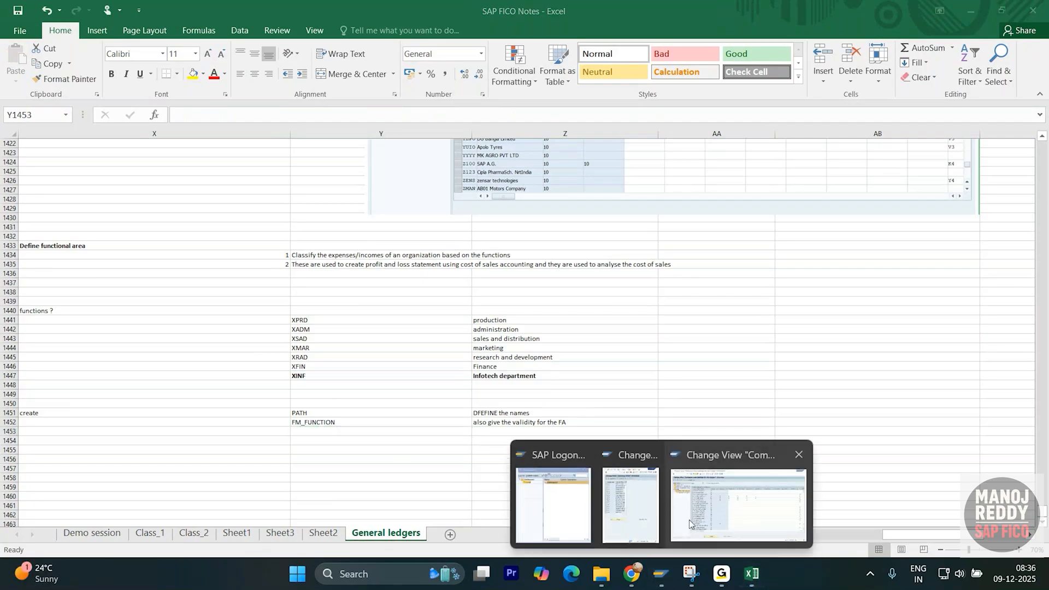
left_click(689, 520)
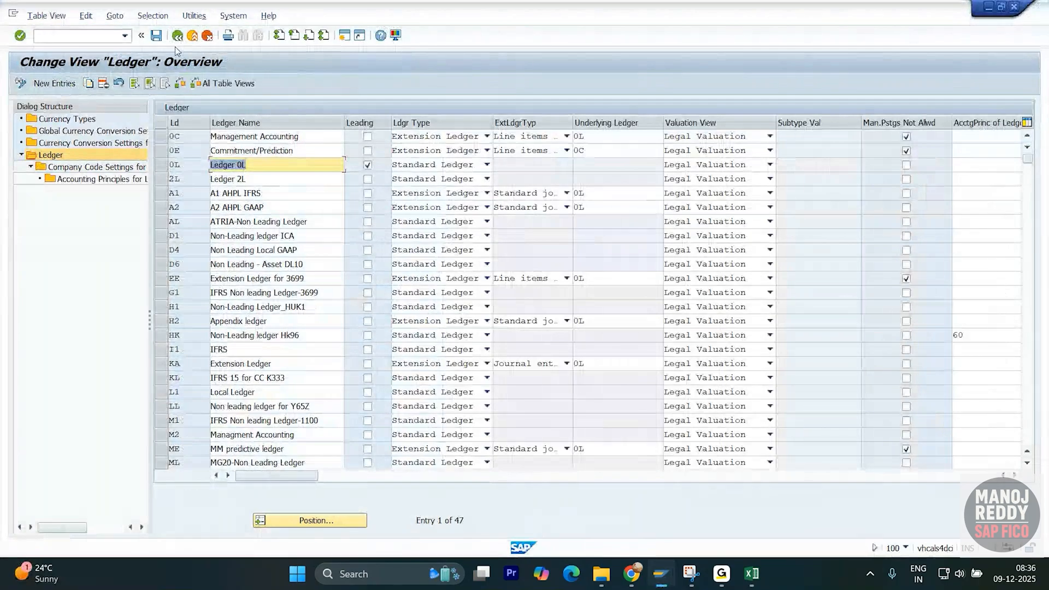
left_click(192, 35)
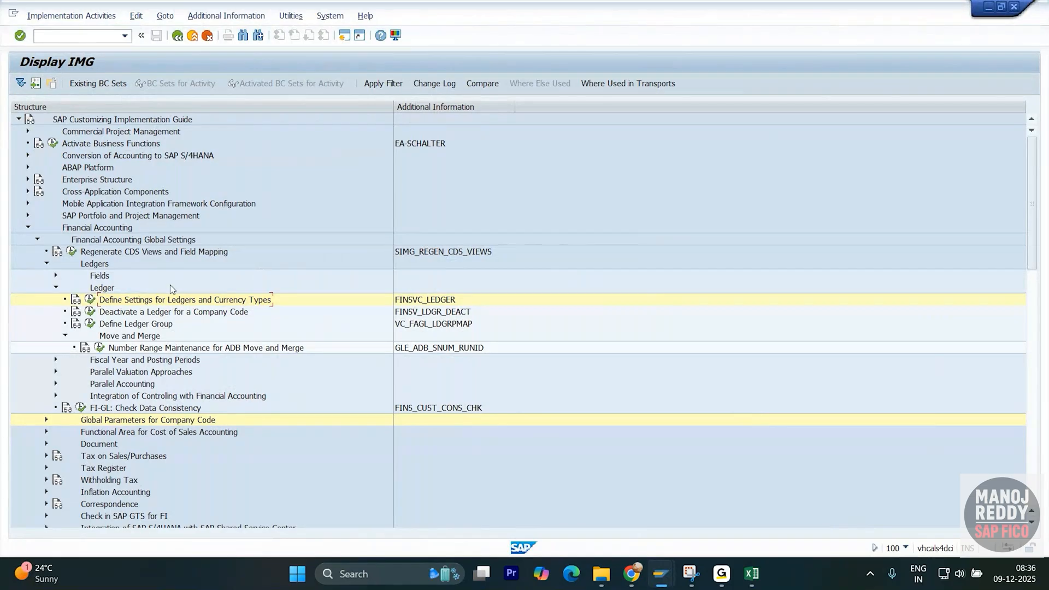
left_click(28, 228)
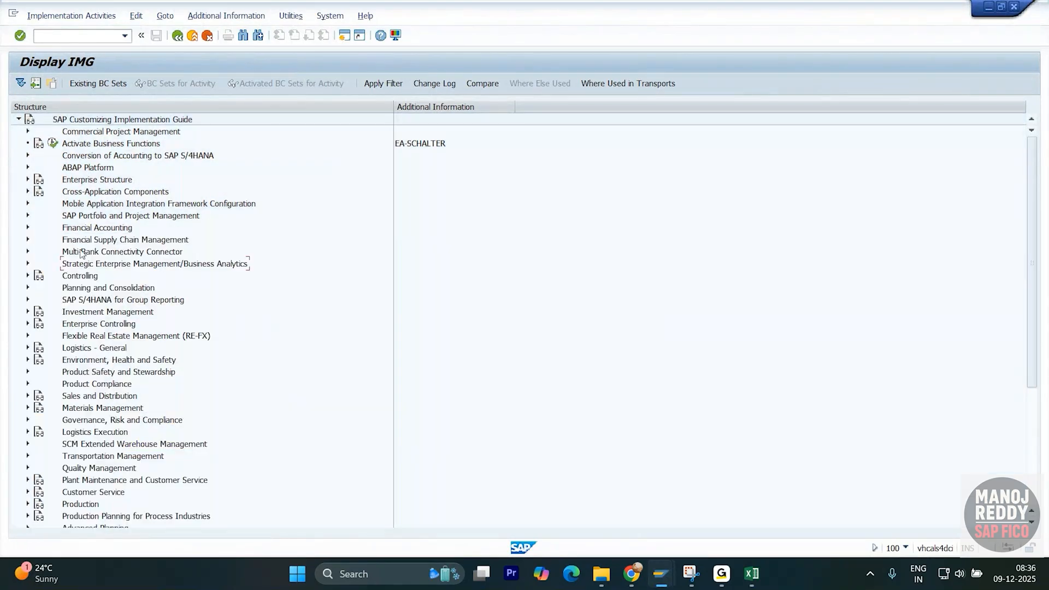
left_click(27, 180)
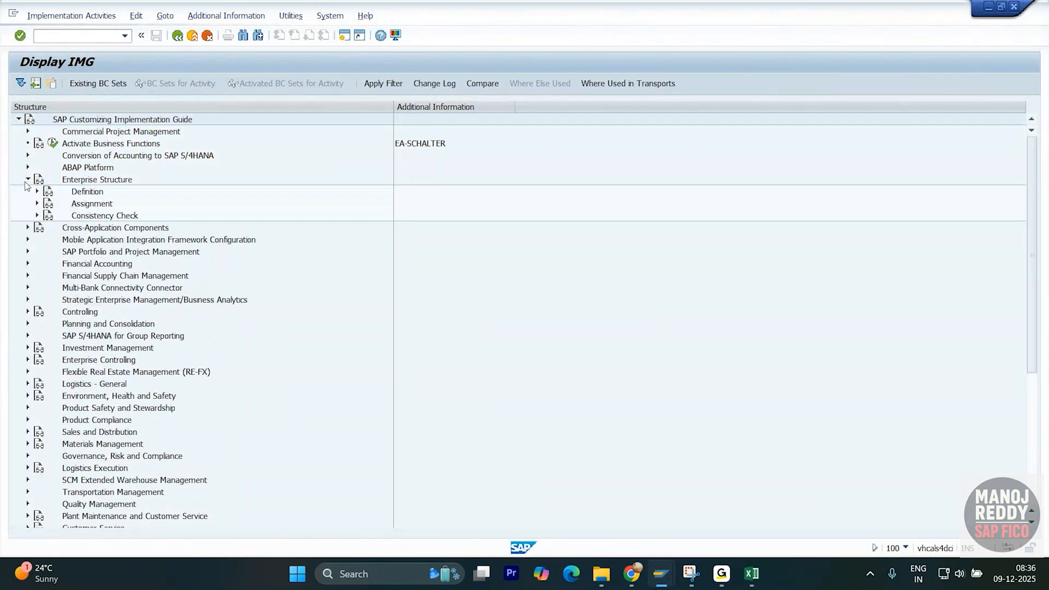
left_click(37, 191)
left_click(46, 204)
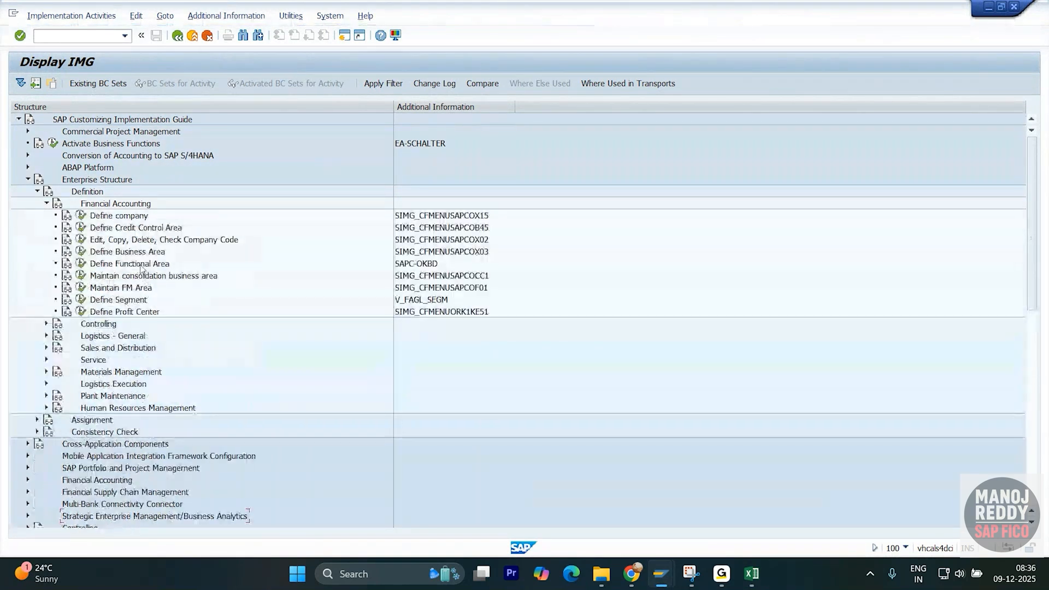
left_click(81, 264)
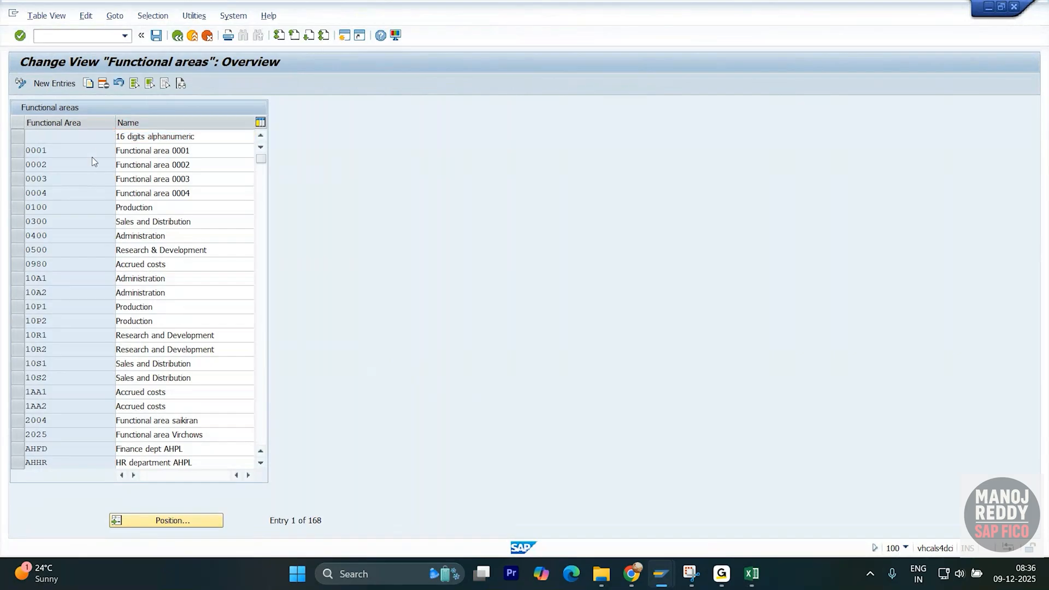
- Browse the functional area list and try opening an existing entry
scroll(92, 161, "down", 2)
left_click(54, 206)
double_click(53, 206)
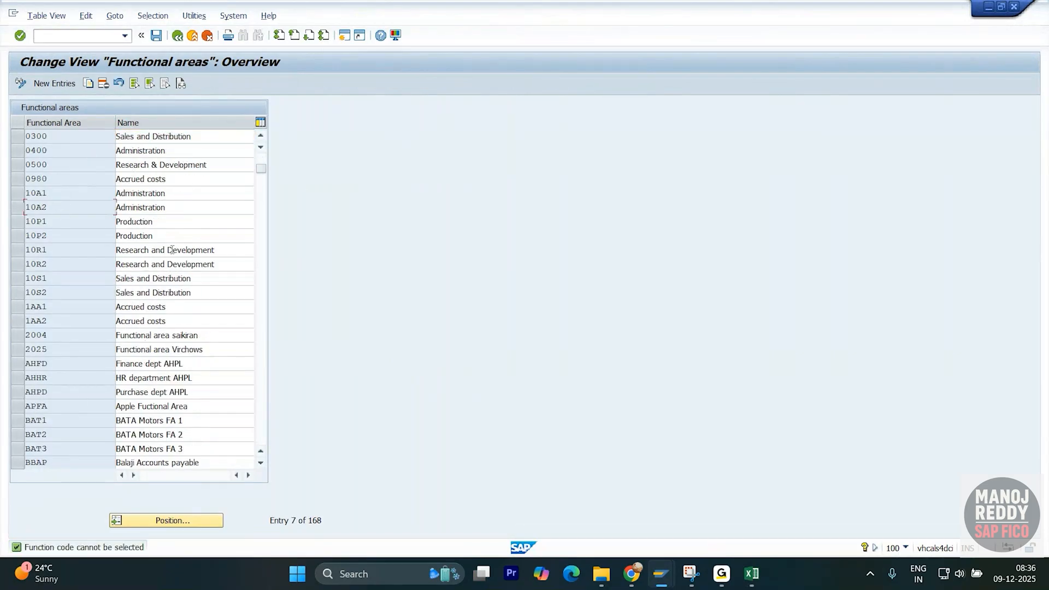
scroll(113, 265, "down", 2)
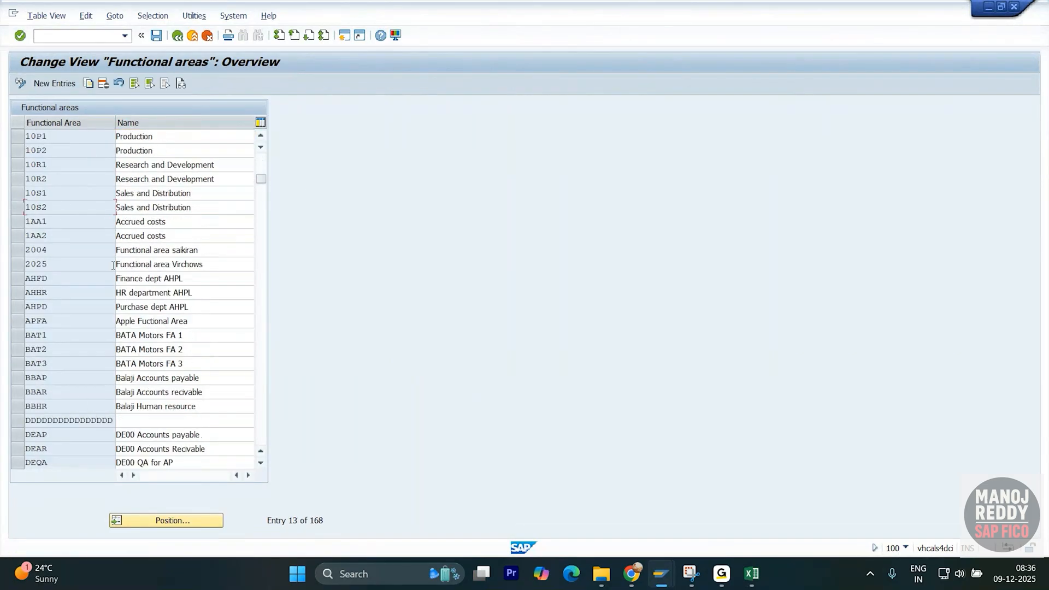
- Paste the six functional areas XPRD through XFIN from Excel into New Entries and save
left_click(59, 83)
key("alt+Tab")
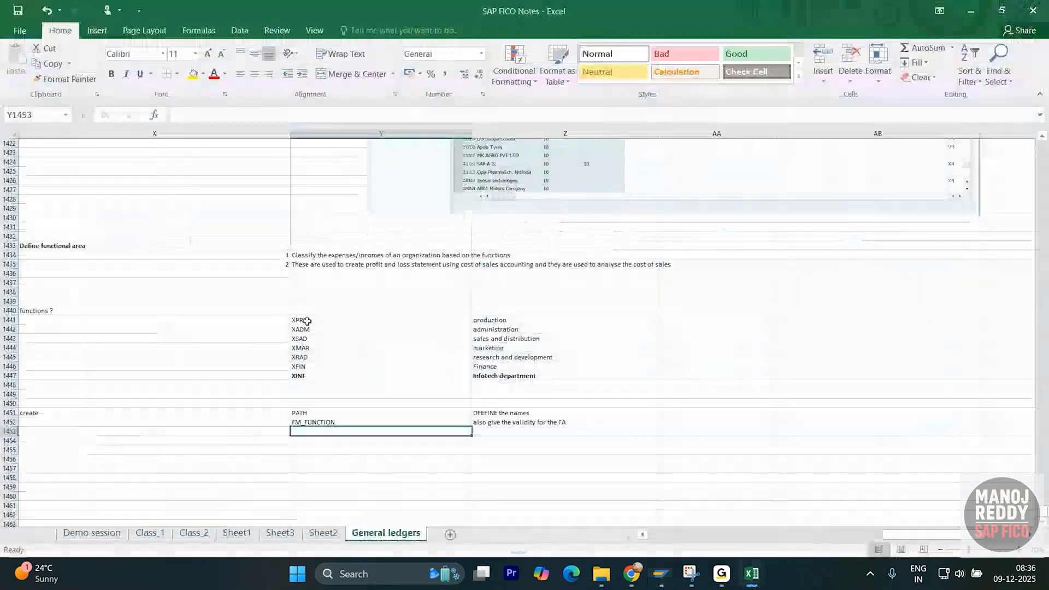
left_click_drag(300, 321, 529, 363)
key("ctrl+c")
key("alt+Tab")
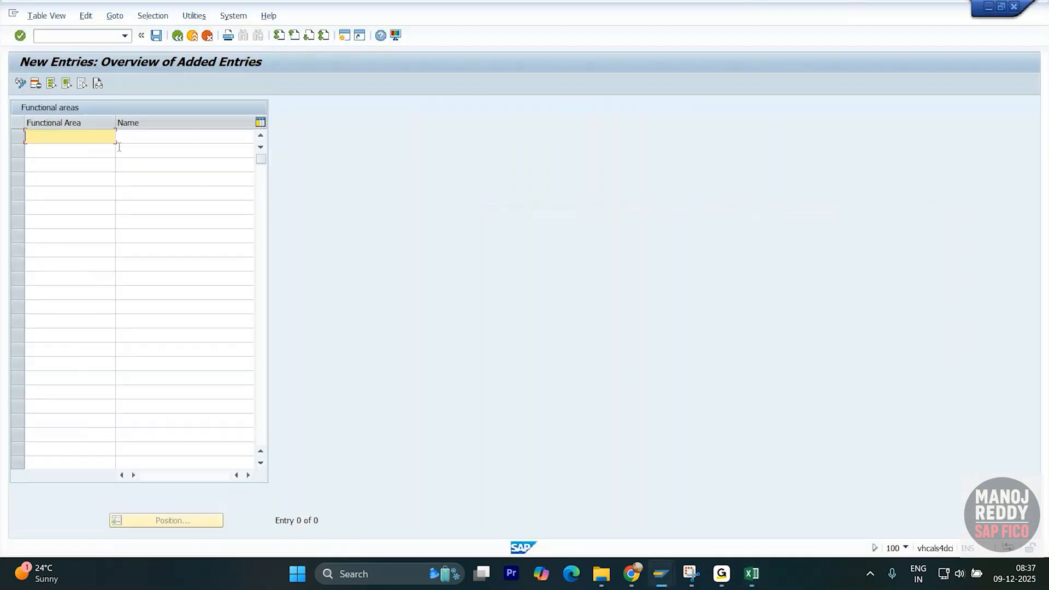
key("ctrl+v")
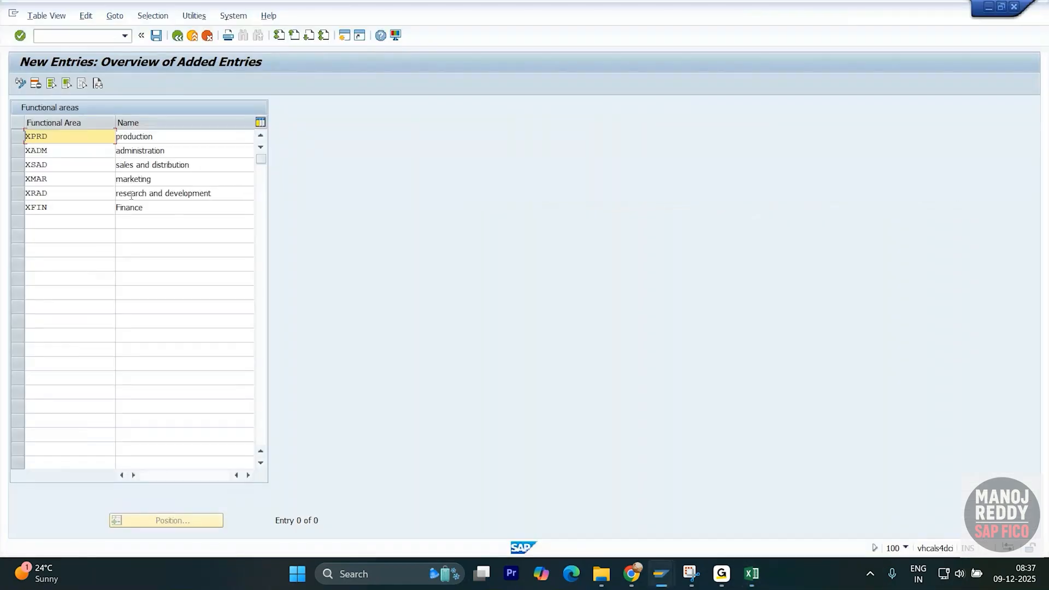
key("Return")
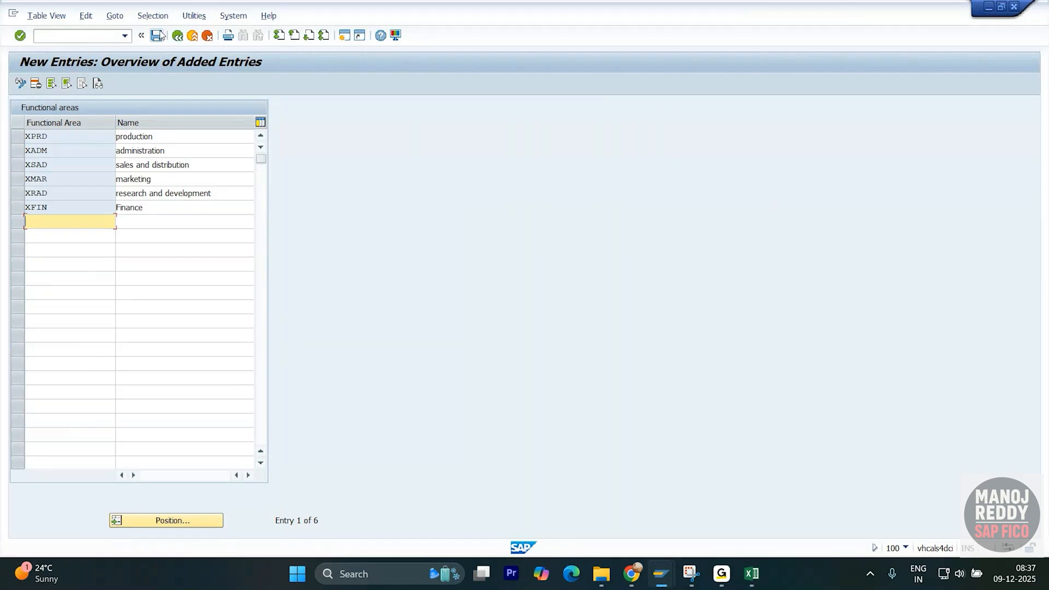
left_click(158, 35)
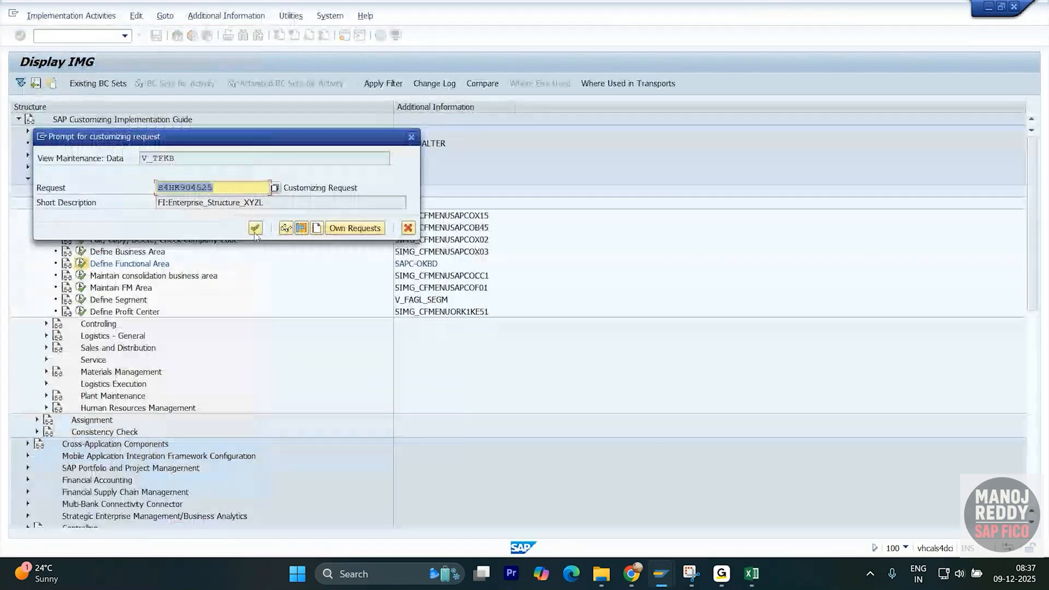
- Confirm the customizing request to save, then open transaction /nFM_FUNCTION
left_click(255, 228)
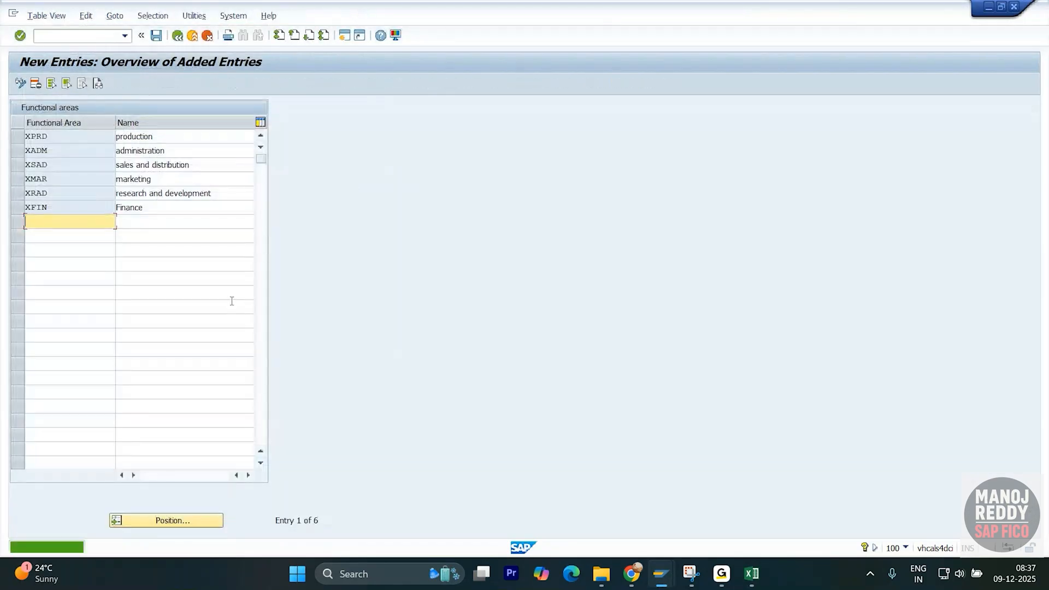
key("alt+Tab")
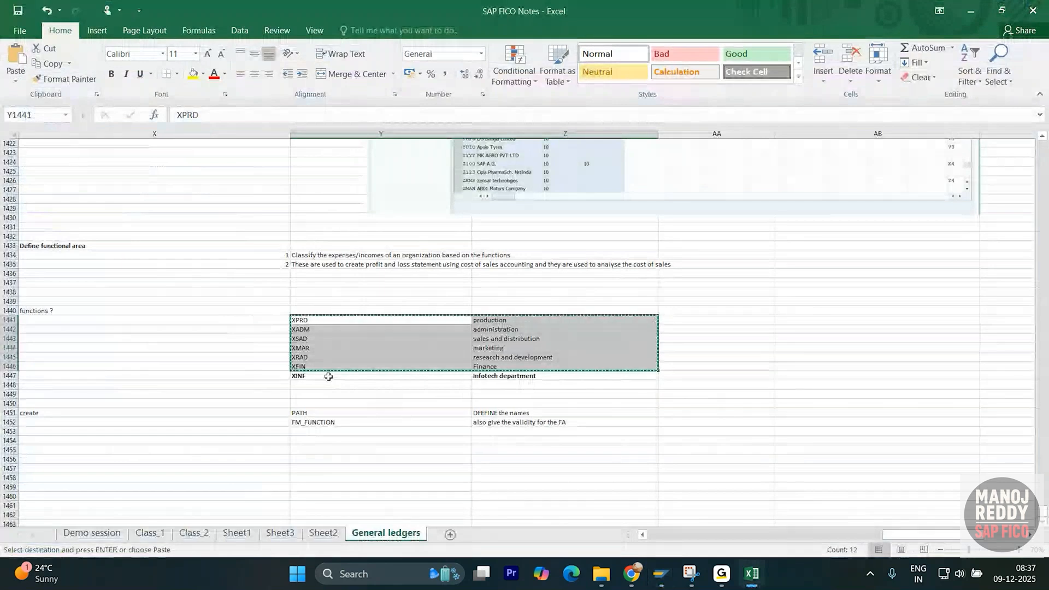
left_click(328, 376)
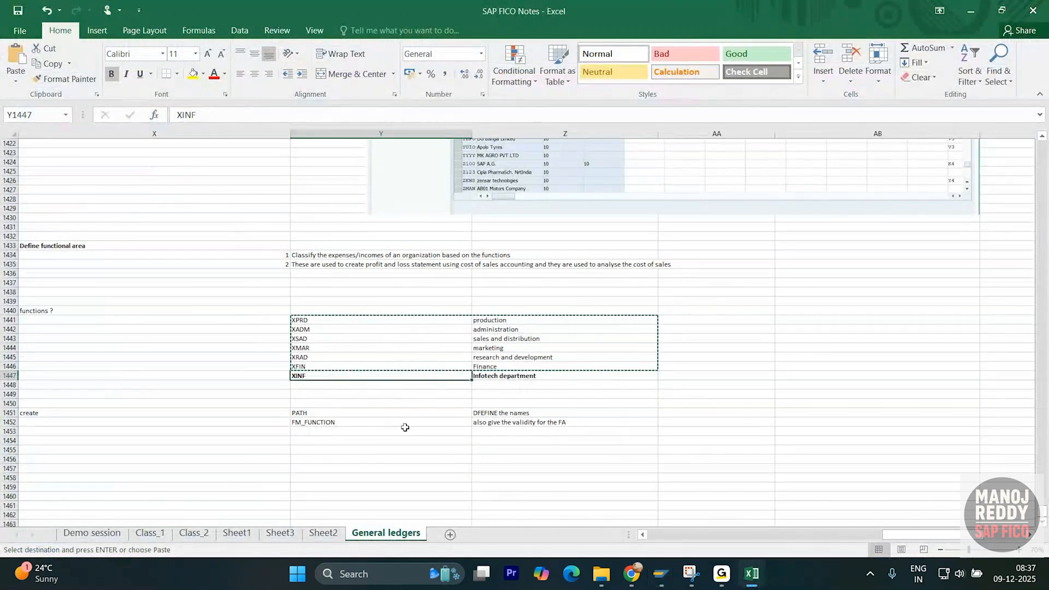
key("alt+Tab")
type("/")
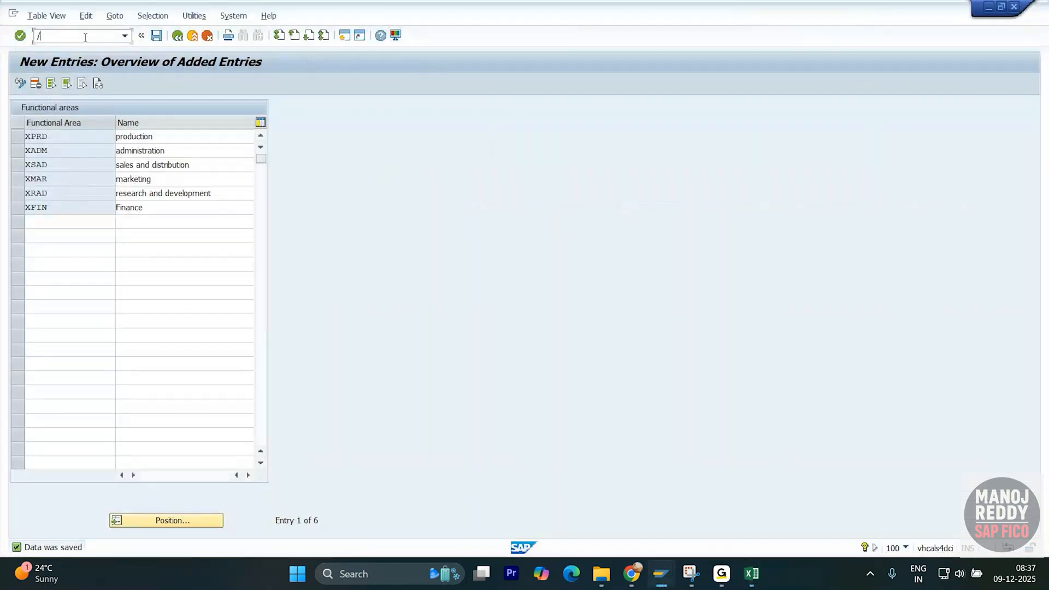
type("nFm_function")
key("Return")
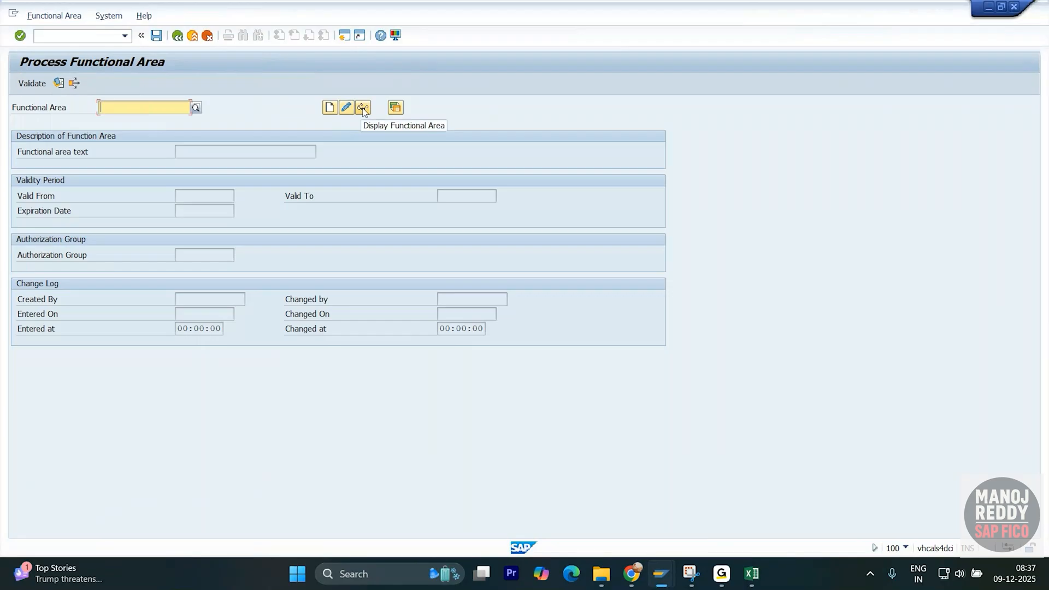
- Copy XPRD from the Excel notes and load it as the functional area
key("alt+Tab")
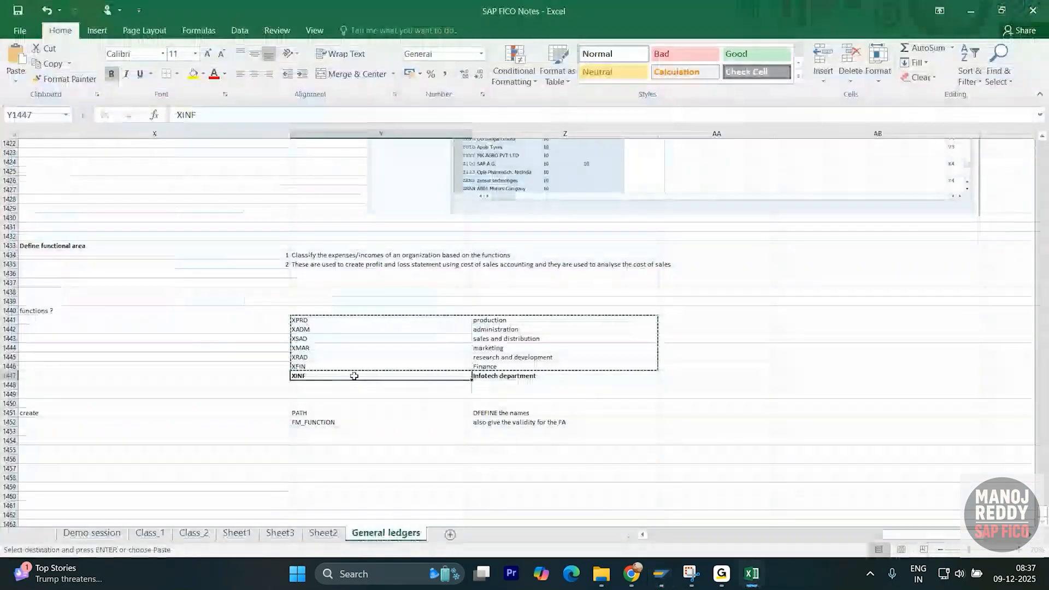
left_click(310, 319)
key("ctrl+c")
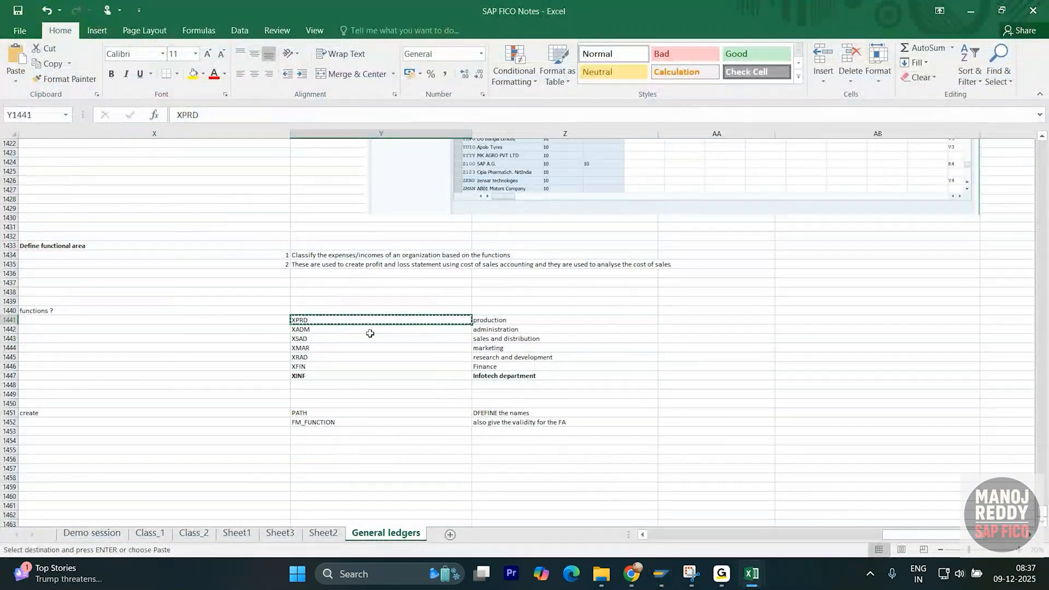
key("alt+Tab")
key("ctrl+v")
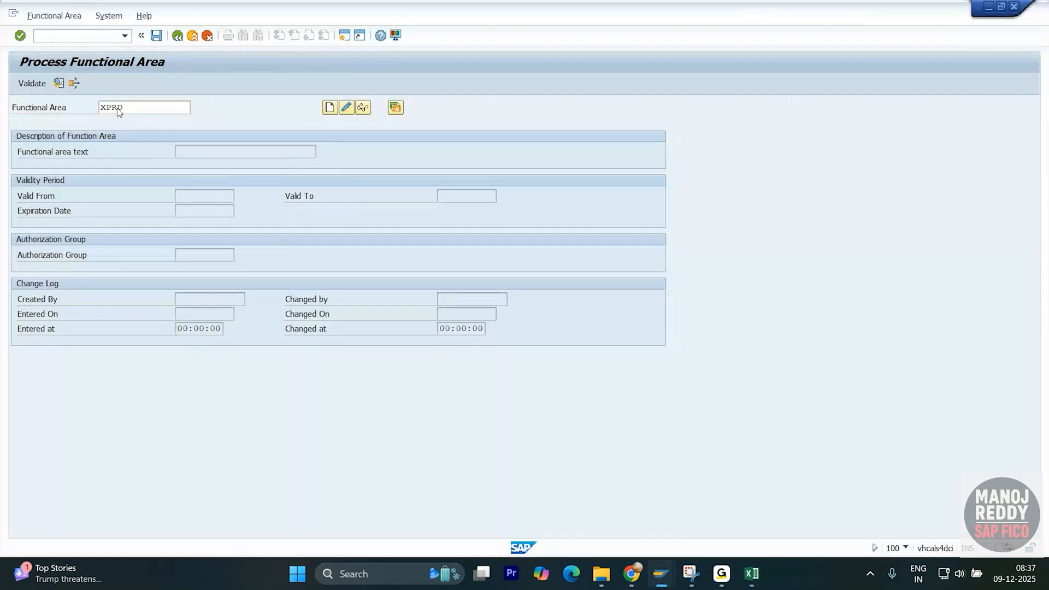
key("Return")
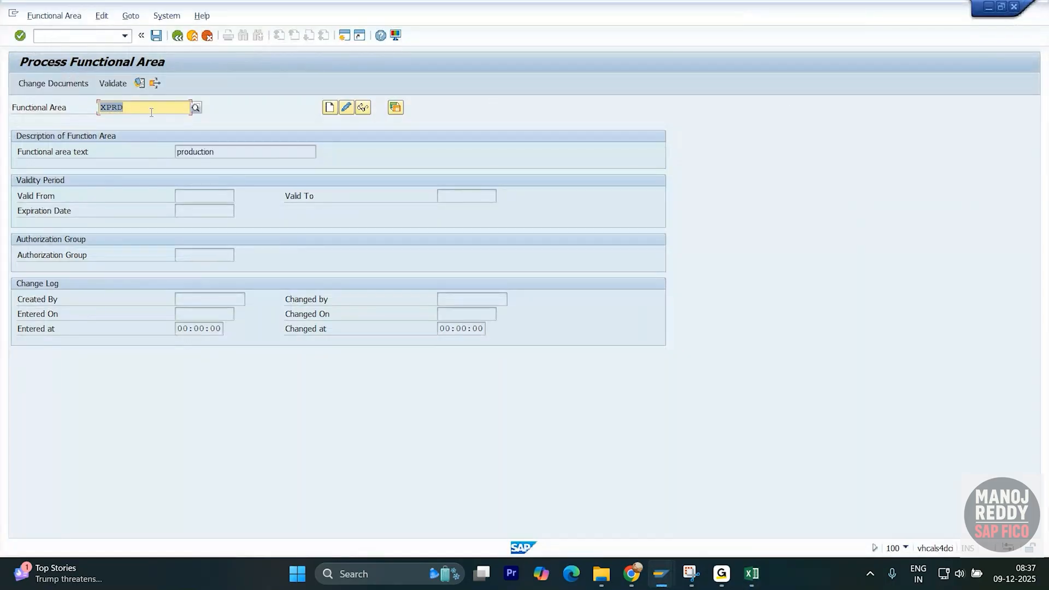
- Review XPRD's 'production' text and blank validity fields, then switch to change mode
left_click_drag(230, 151, 172, 159)
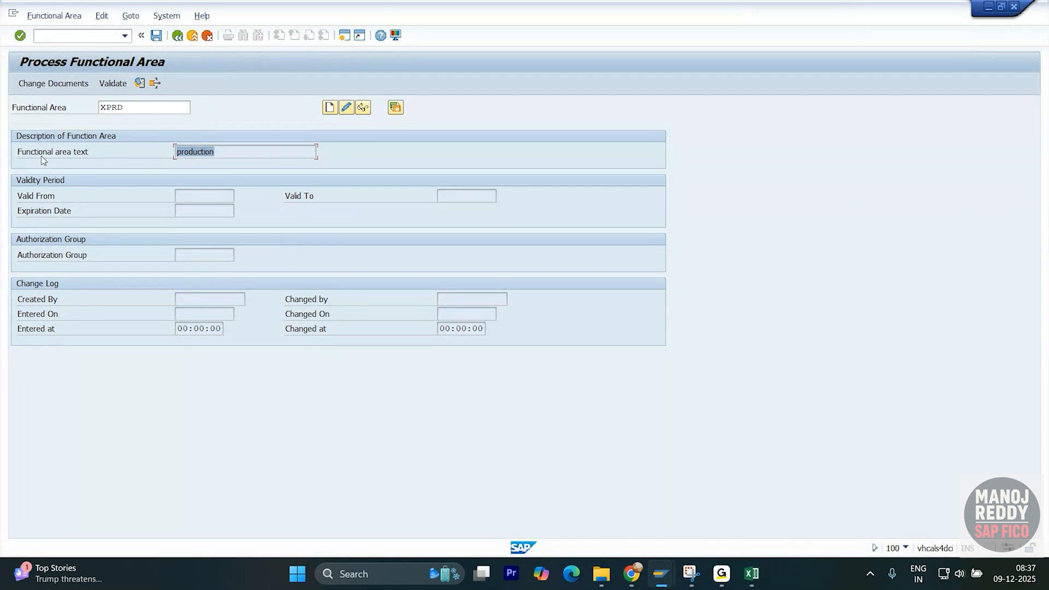
left_click(187, 193)
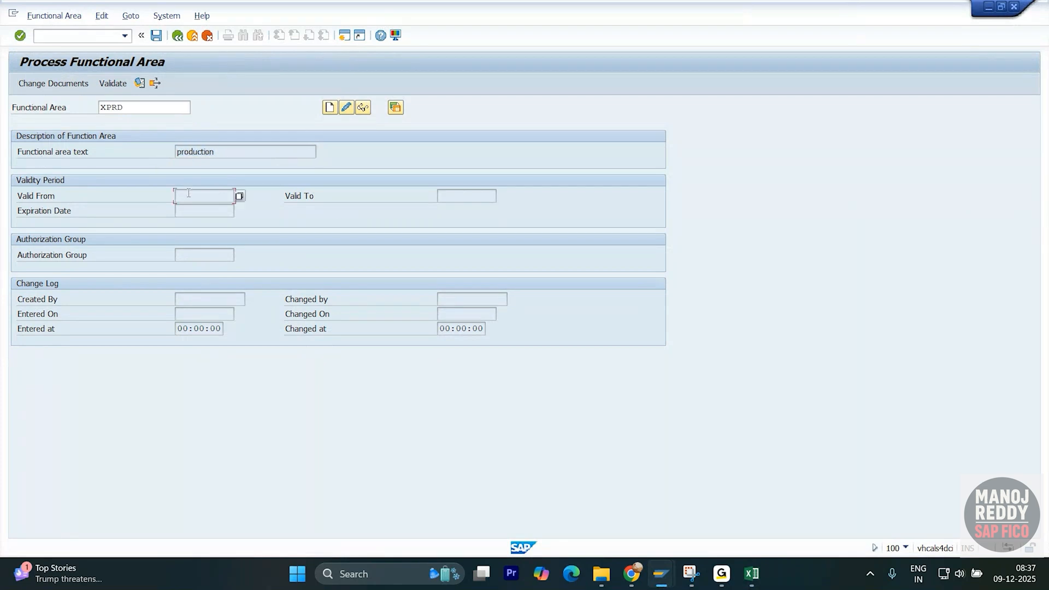
left_click(449, 196)
left_click(198, 214)
left_click(197, 254)
left_click(127, 106)
left_click_drag(126, 106, 97, 107)
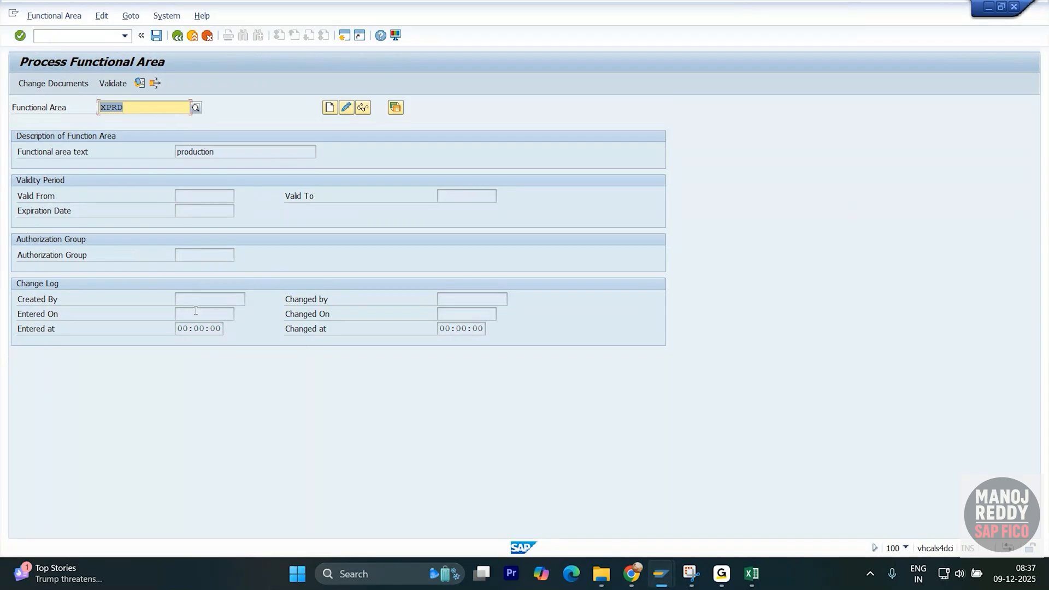
left_click(345, 109)
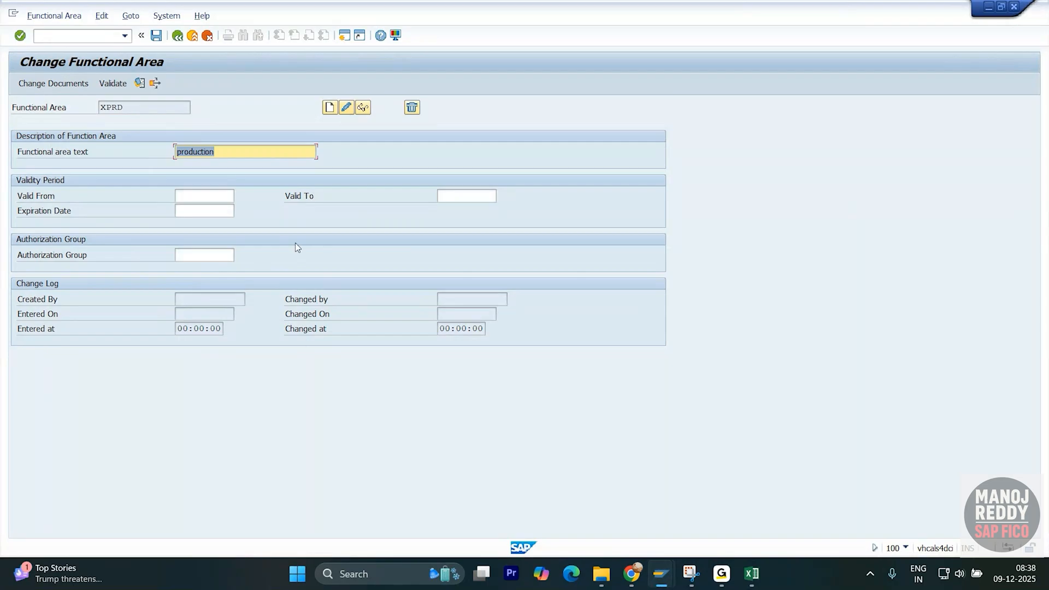
- Pick 9 December 2025 as Valid From from the calendar and enter Valid To 31/12/9999
left_click(225, 201)
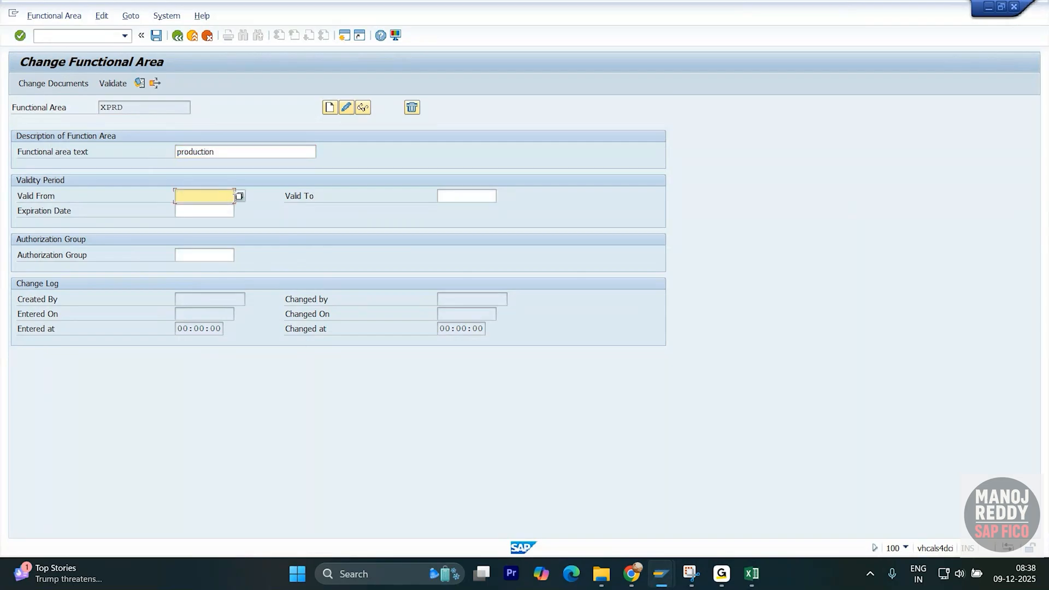
left_click(240, 195)
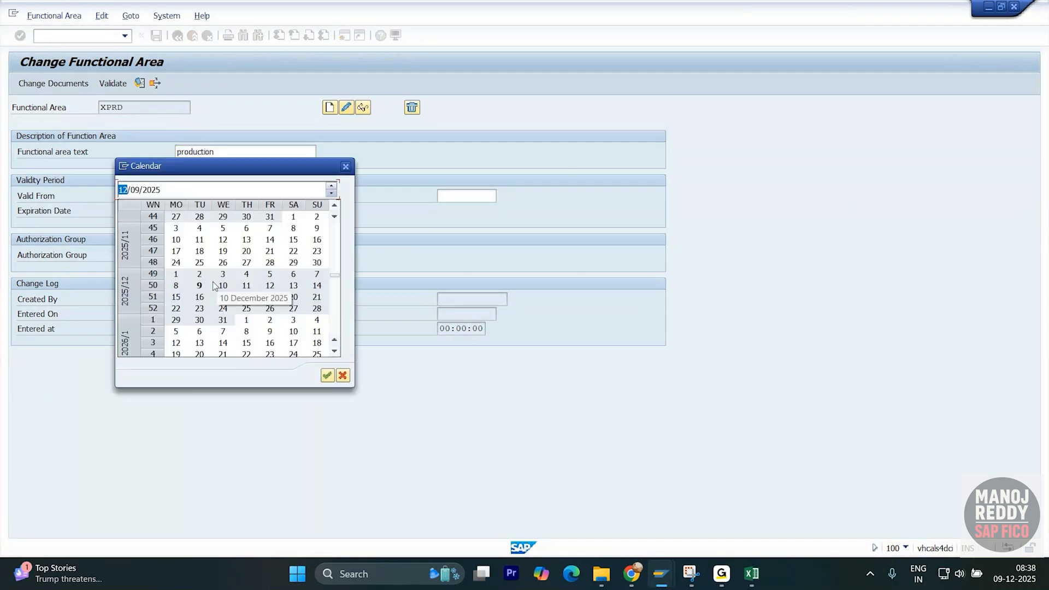
double_click(200, 285)
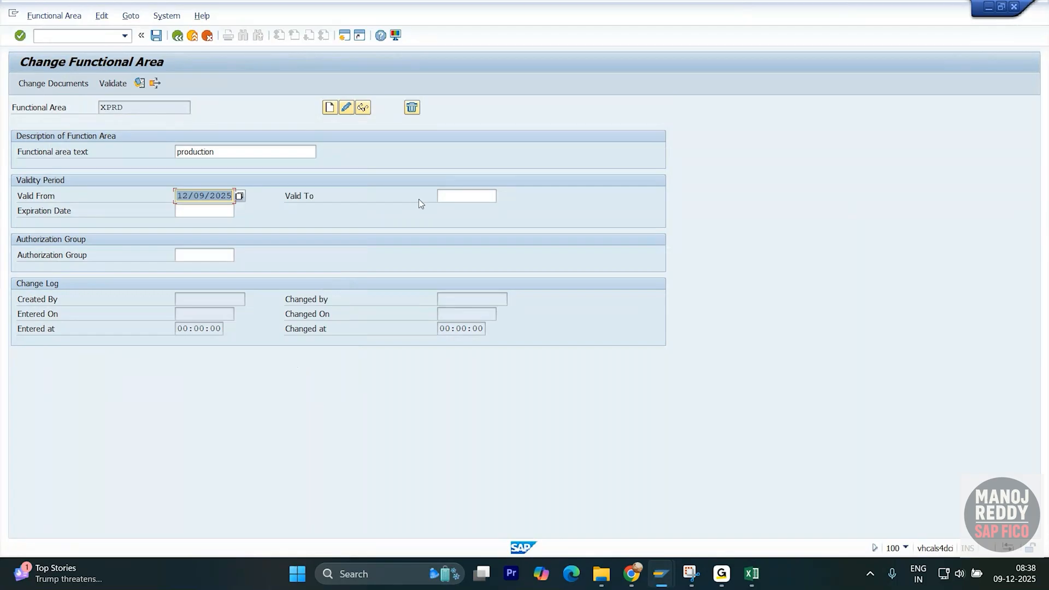
left_click(453, 196)
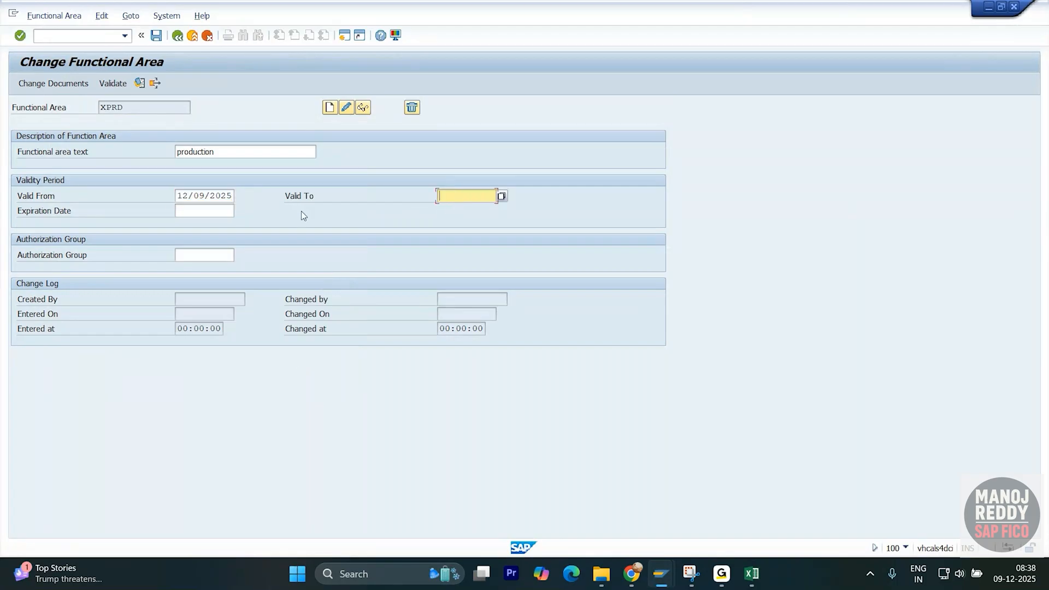
type("31/12/9999")
key("Return")
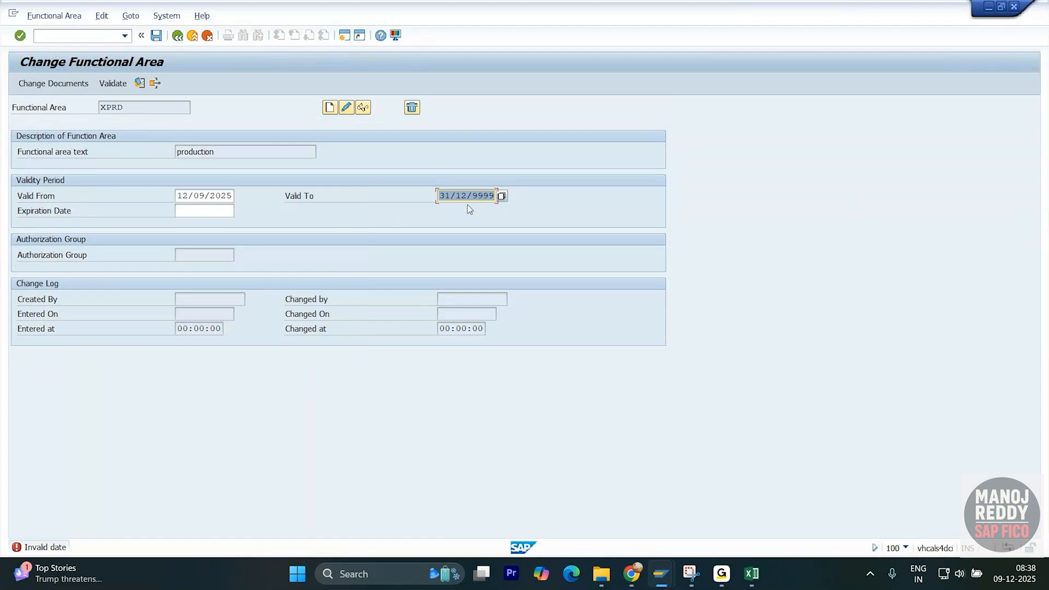
- Check the Valid From date format and change the Valid To year to 2026
left_click(221, 198)
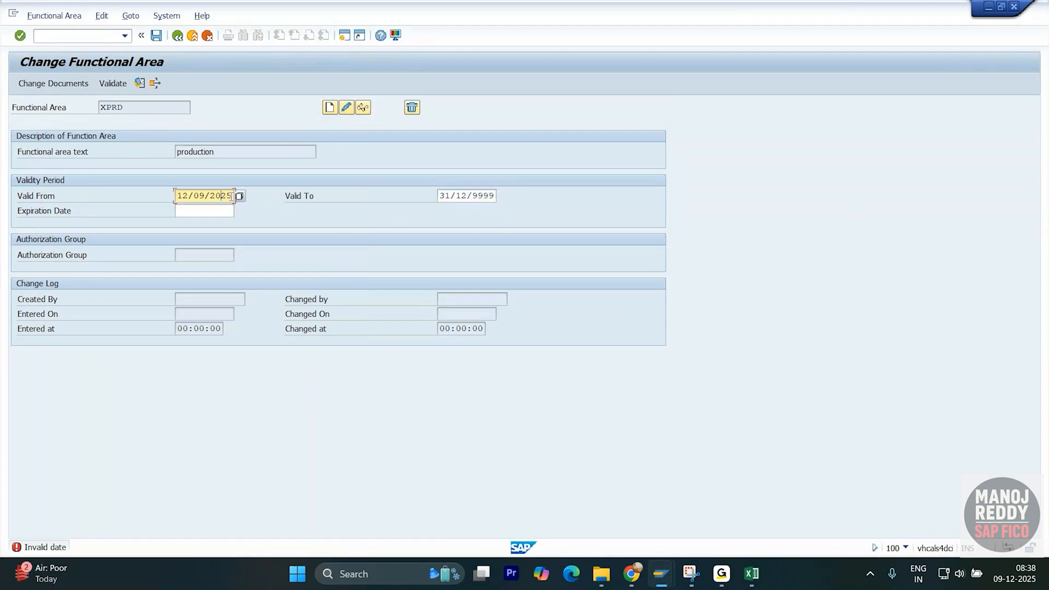
left_click_drag(232, 196, 176, 196)
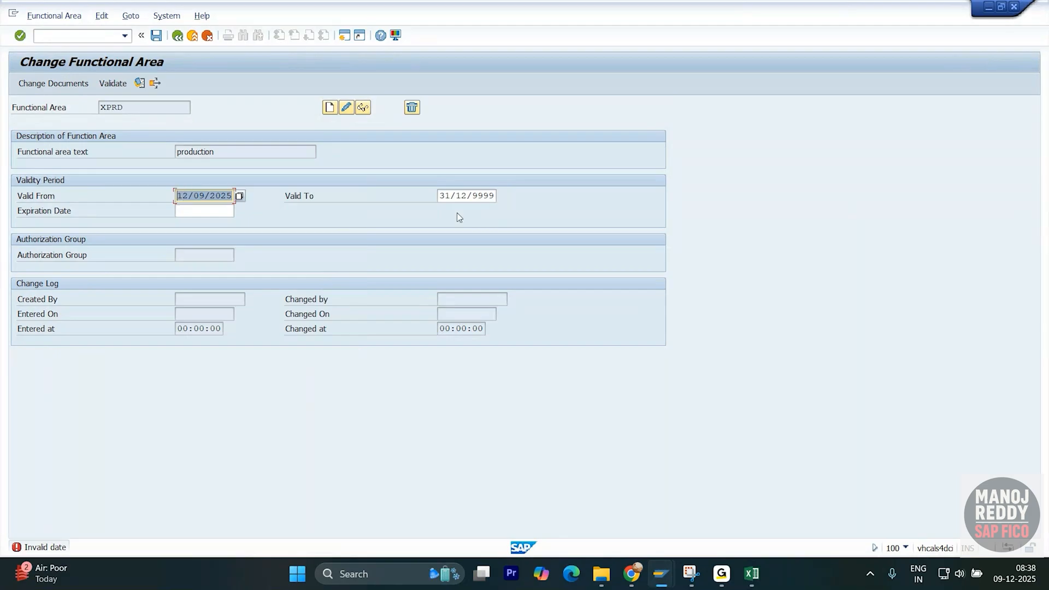
left_click(494, 196)
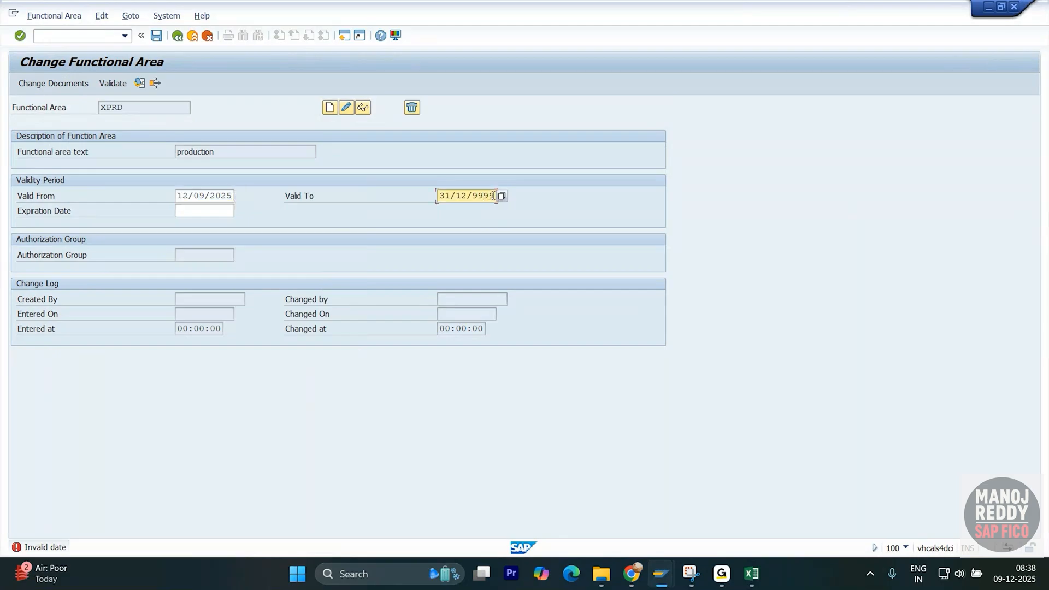
left_click_drag(493, 195, 473, 195)
key("BackSpace")
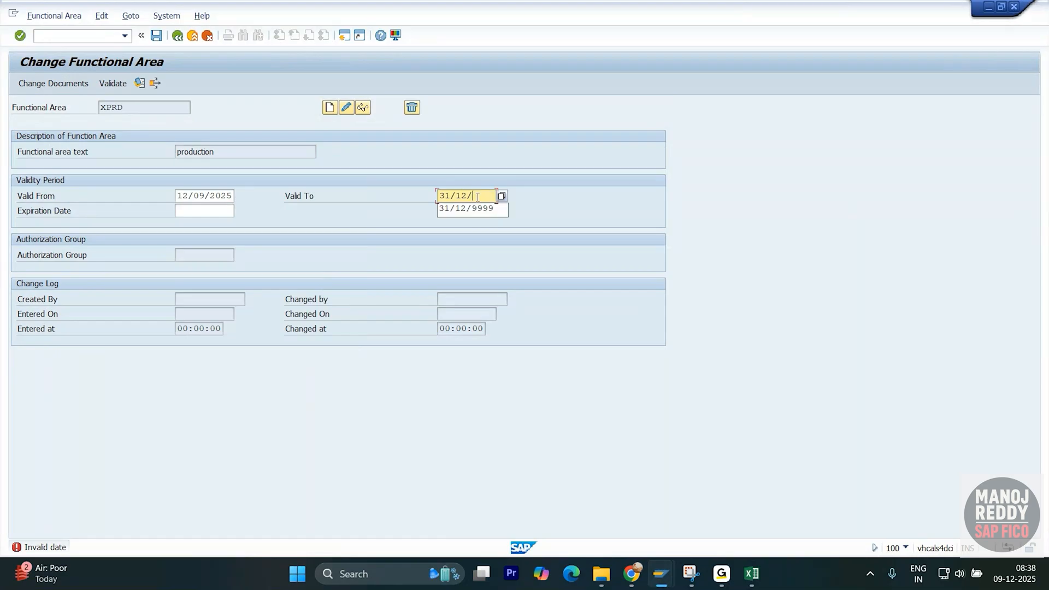
type("2026")
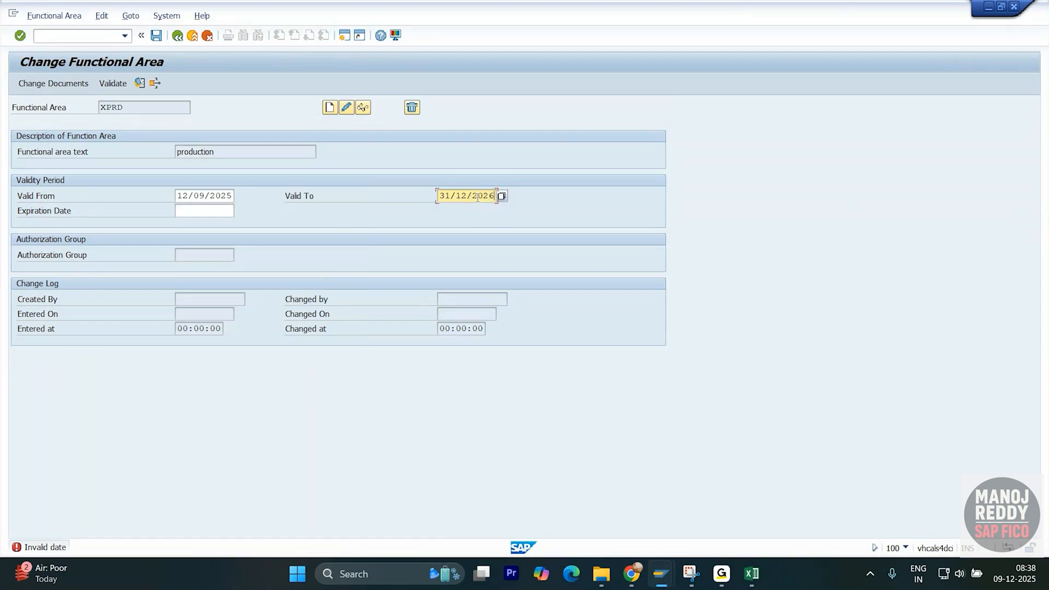
key("Return")
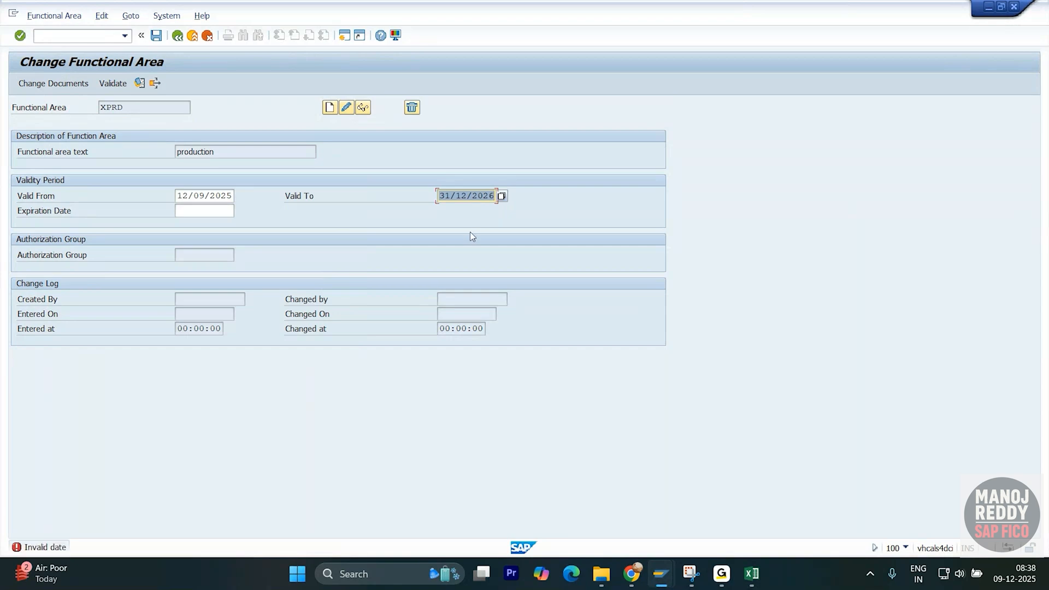
- Re-enter Valid To in month-first format as 12/31/2026 and check the month/day order
key("BackSpace")
type("12")
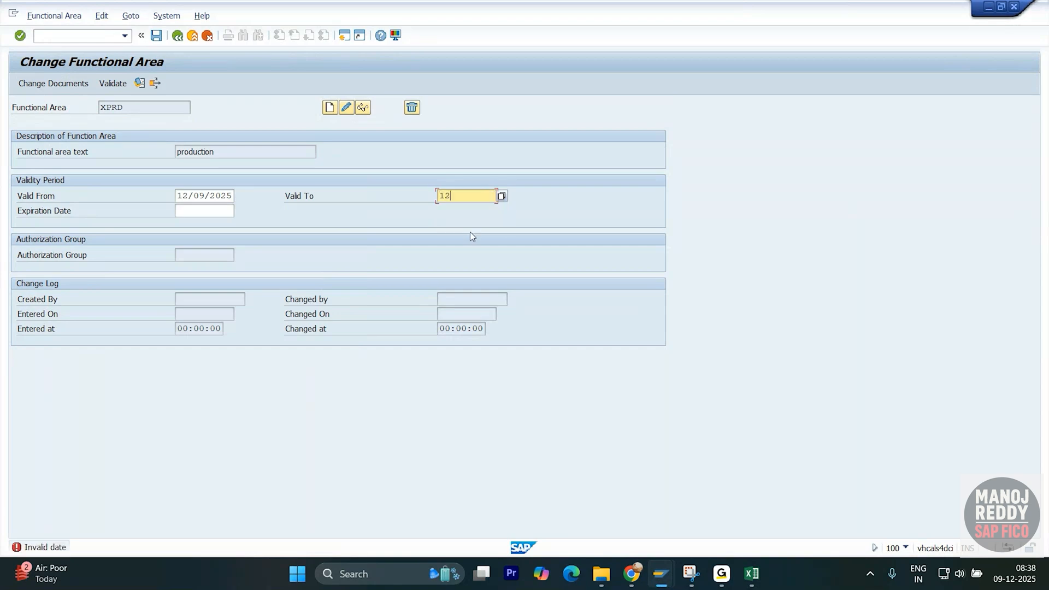
type("/31/20256")
key("Return")
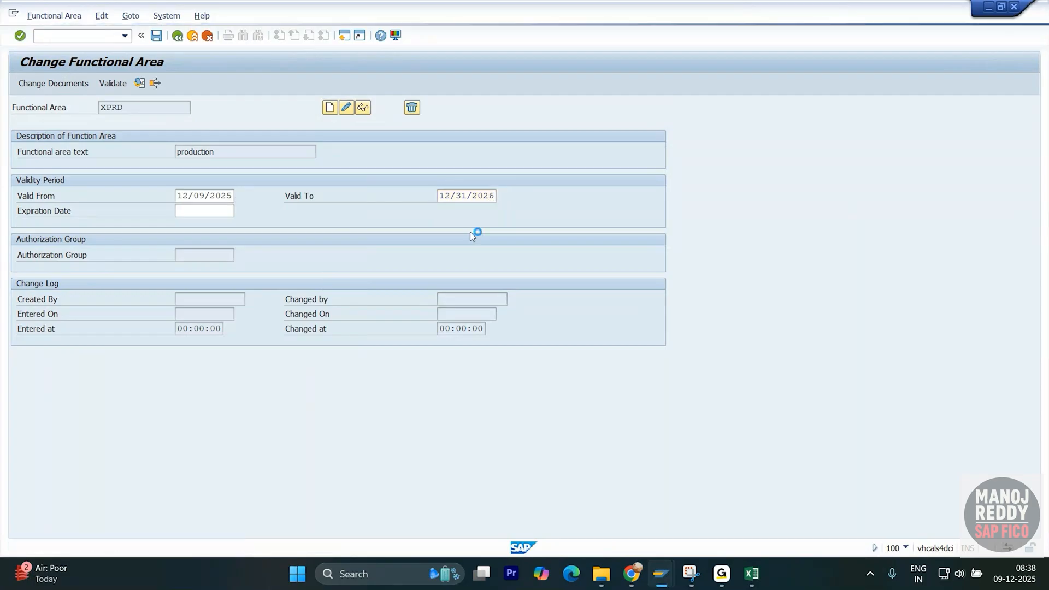
left_click(456, 196)
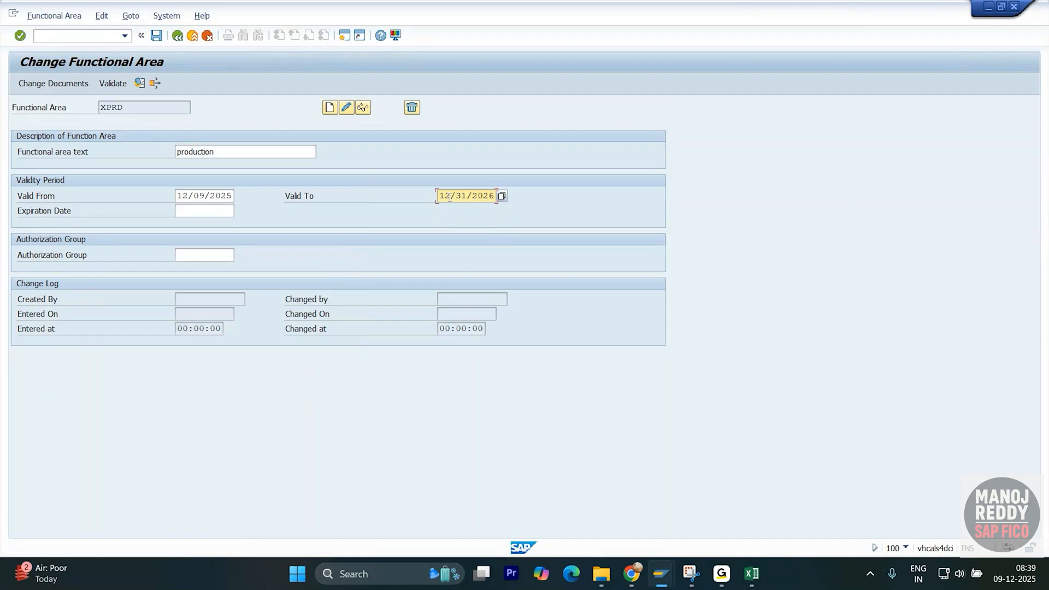
left_click_drag(450, 197, 473, 196)
- Open the user profile maintenance with /osu3 after a first attempt with /osu0
left_click(94, 38)
type("/osu0")
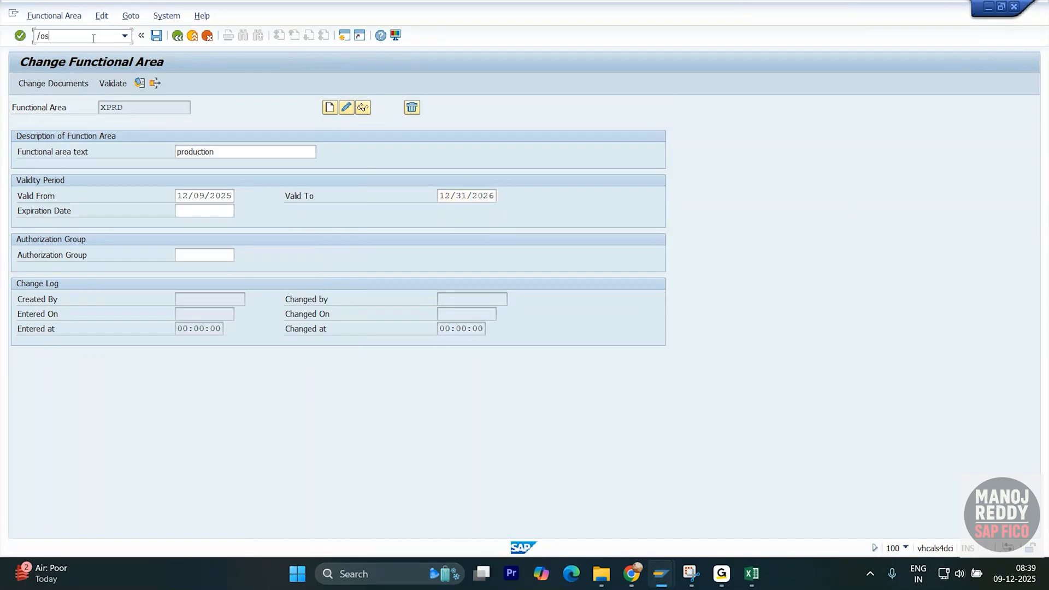
key("Return")
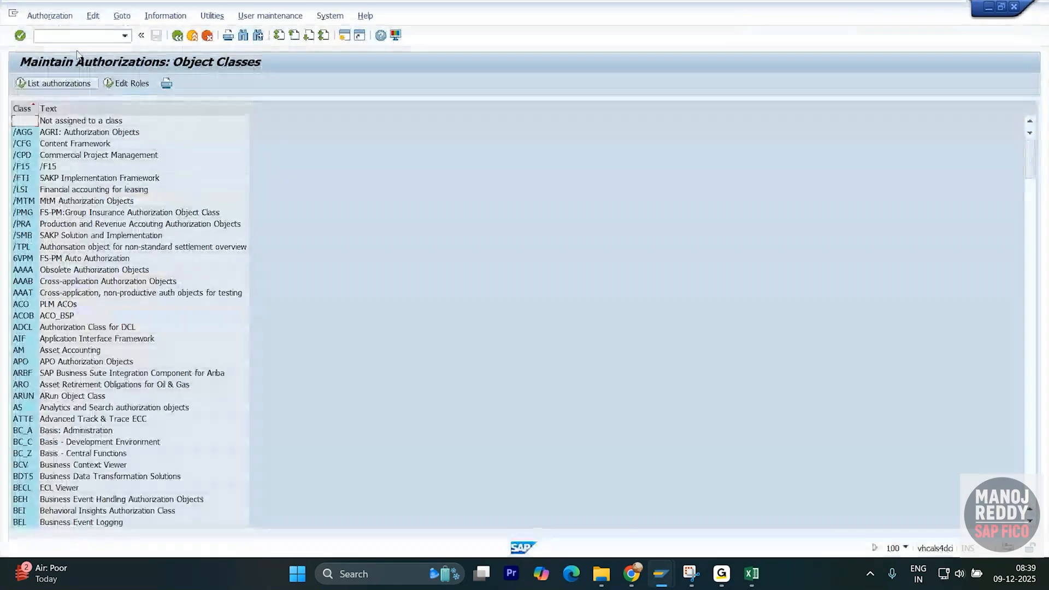
type("/")
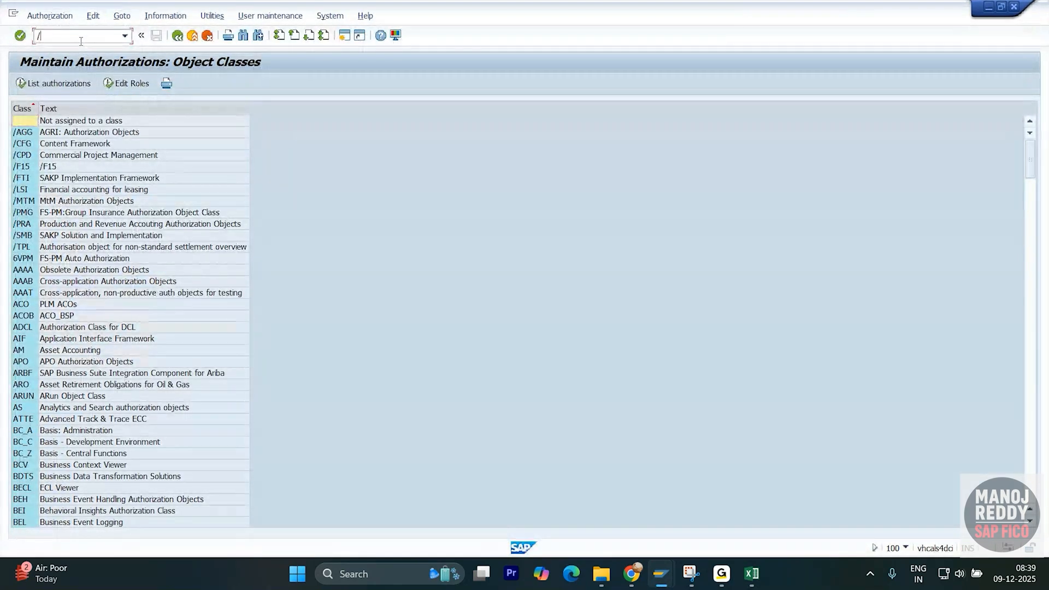
type("osu3")
key("Return")
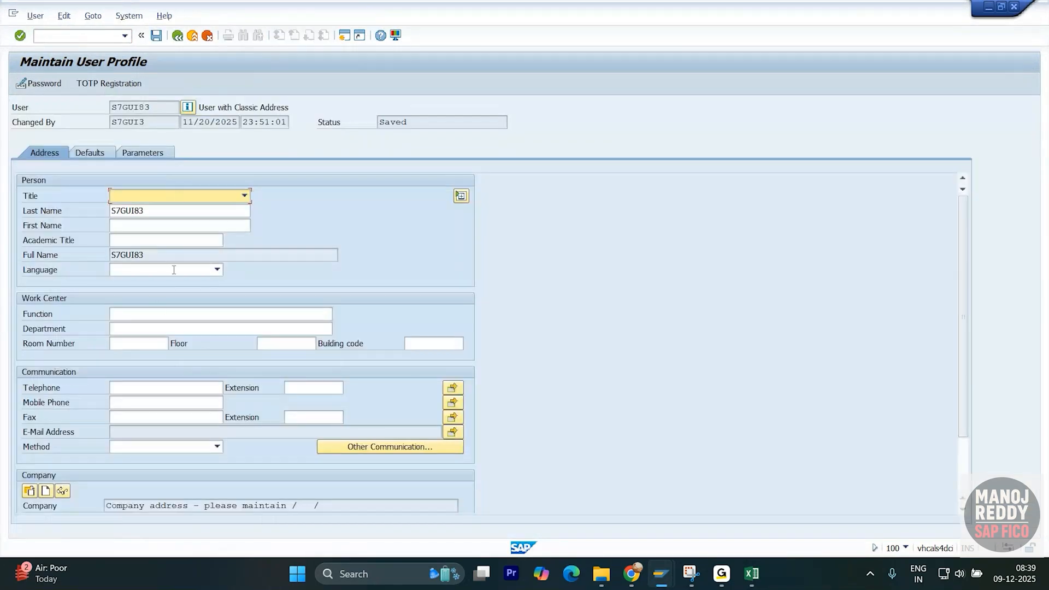
- On Defaults, set date format DD.MM.YYYY and 12-hour time format, and save
left_click(96, 155)
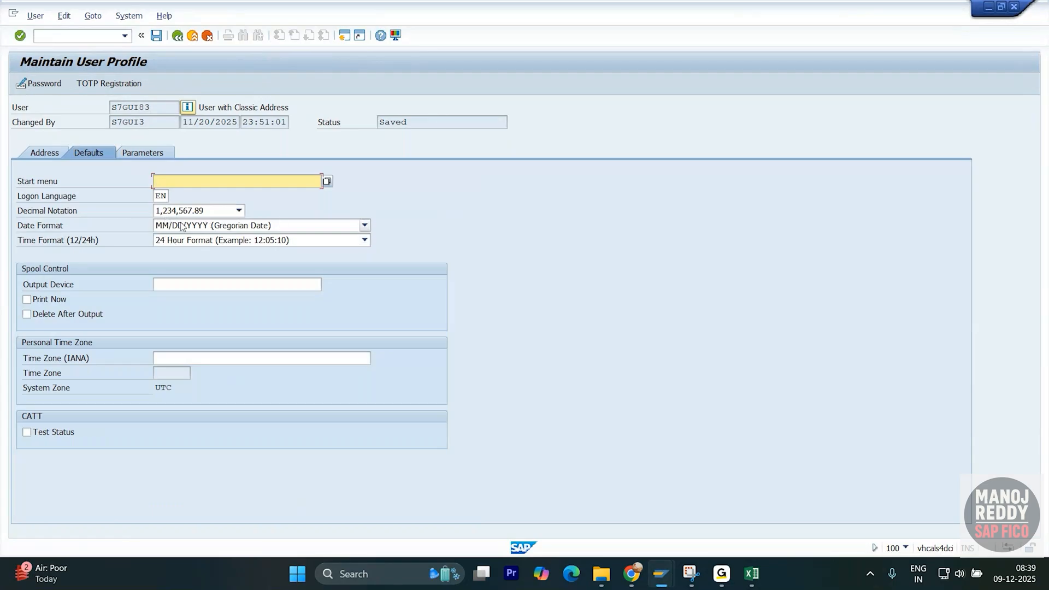
left_click(365, 225)
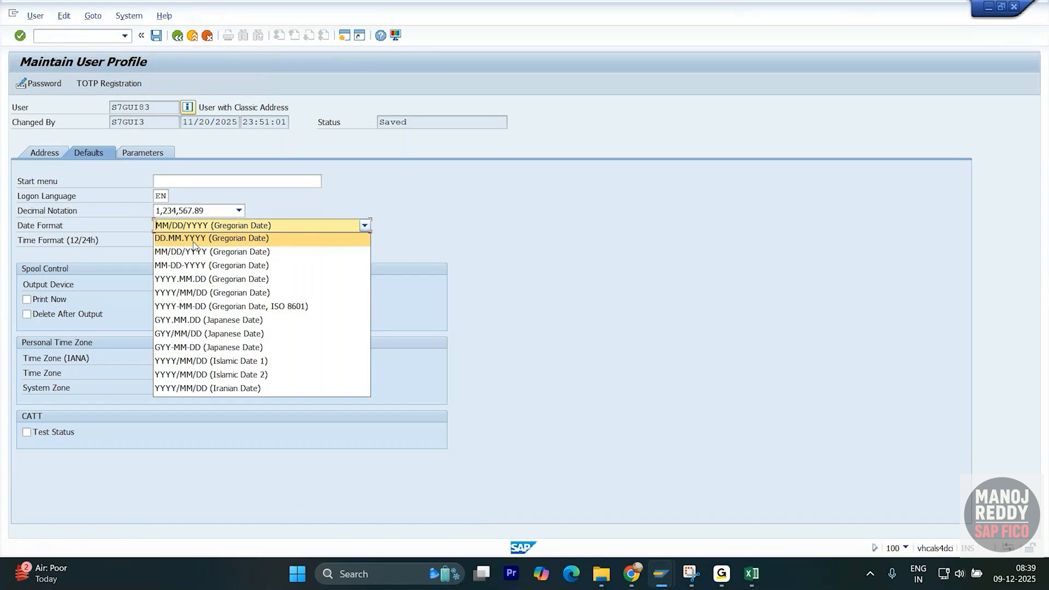
left_click(194, 245)
left_click(364, 241)
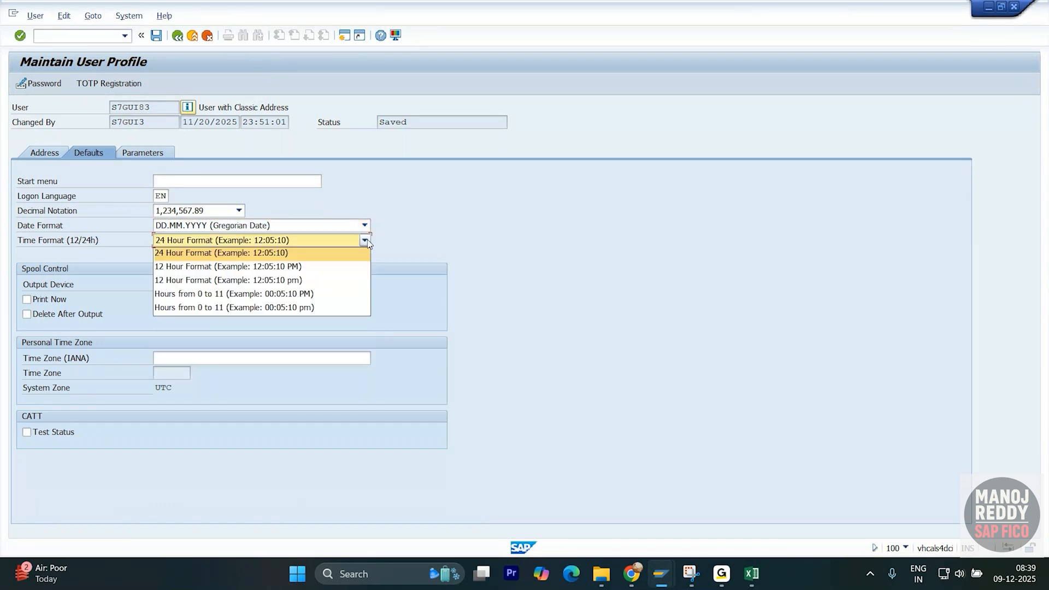
left_click(299, 268)
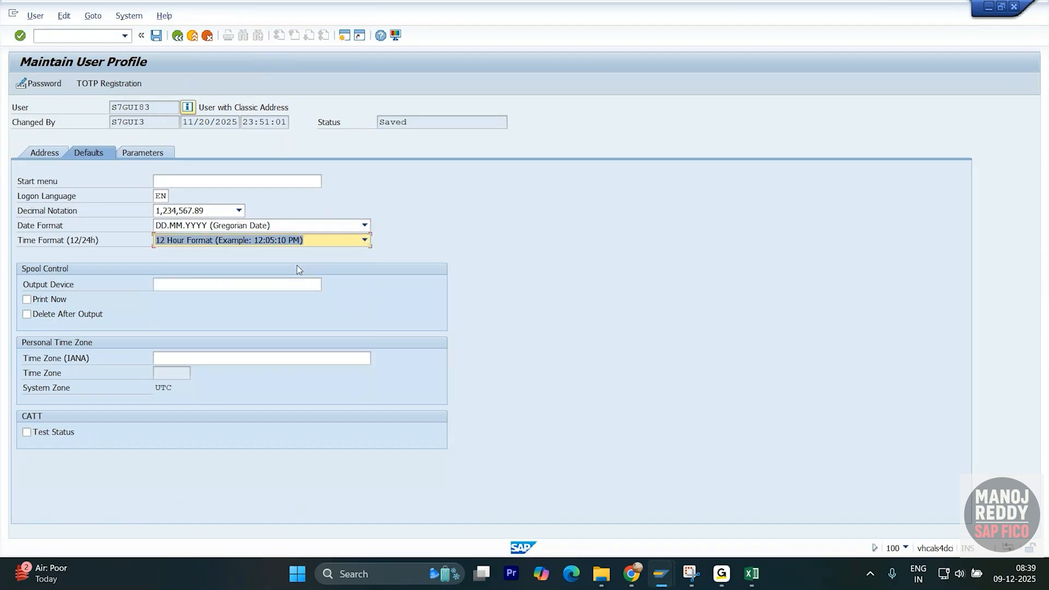
left_click(156, 35)
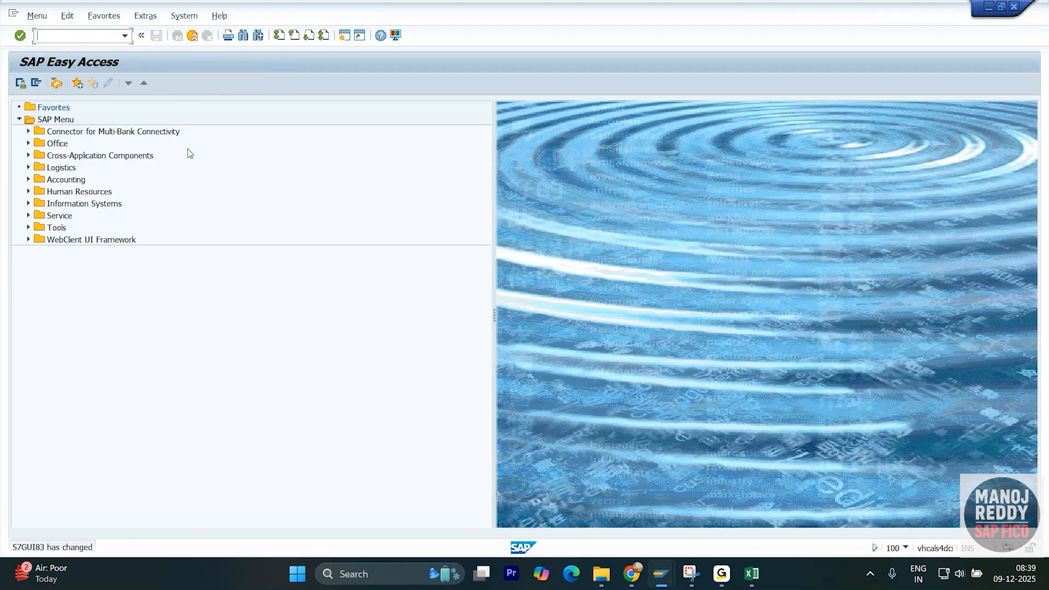
- Reopen the functional area transaction /nFM_function after a detour through /nokbd
key("alt+Tab")
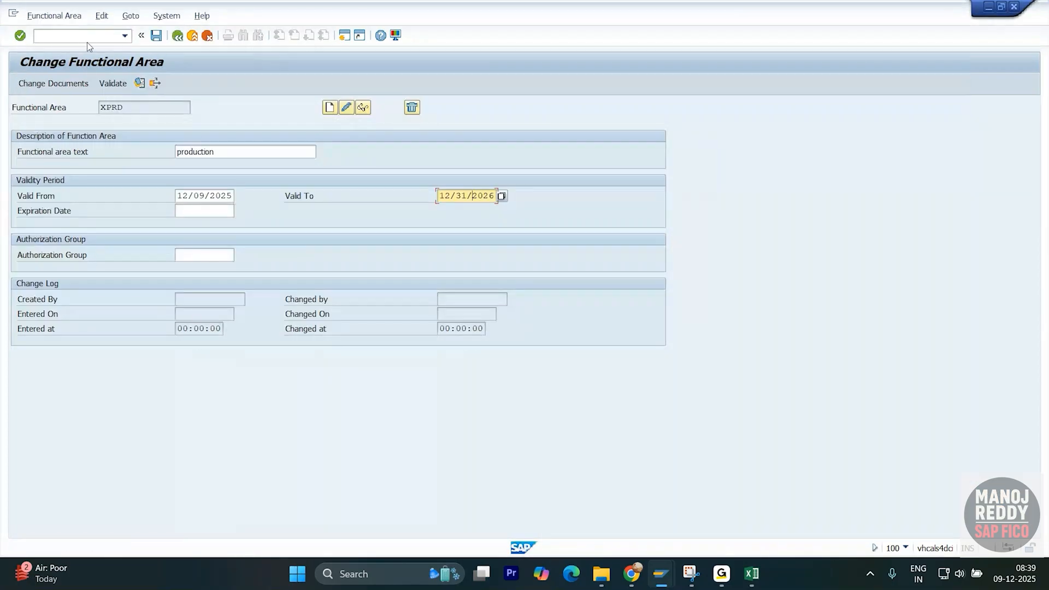
type("/nokbd")
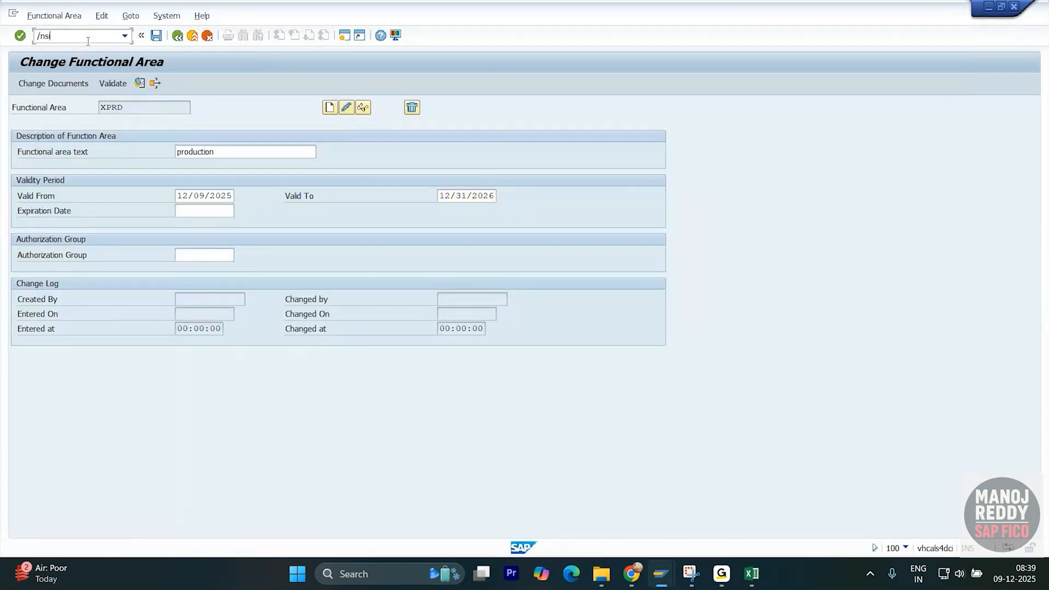
key("Return")
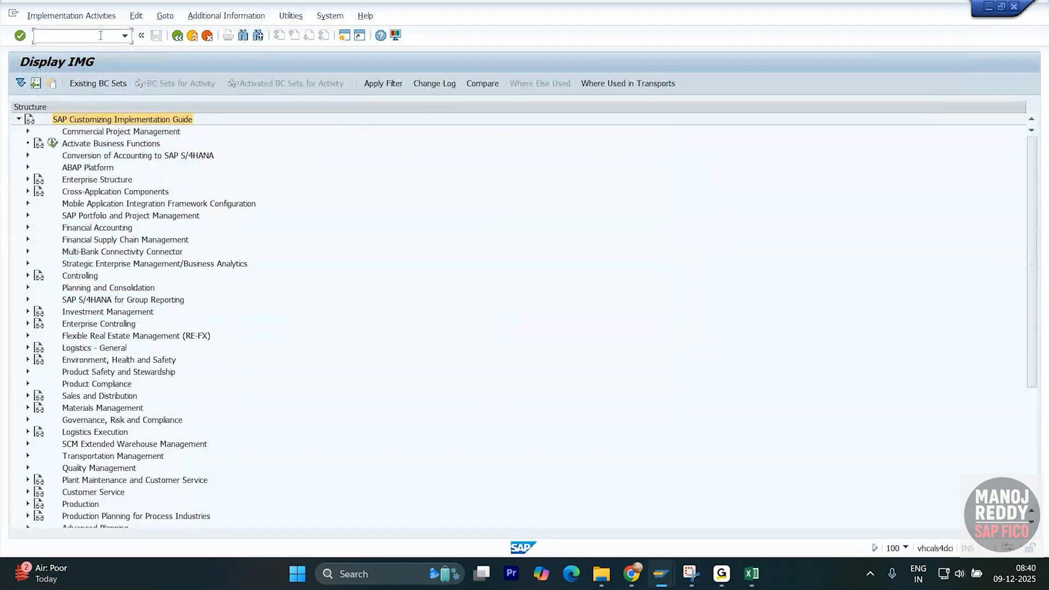
type("/nFM_function")
key("Return")
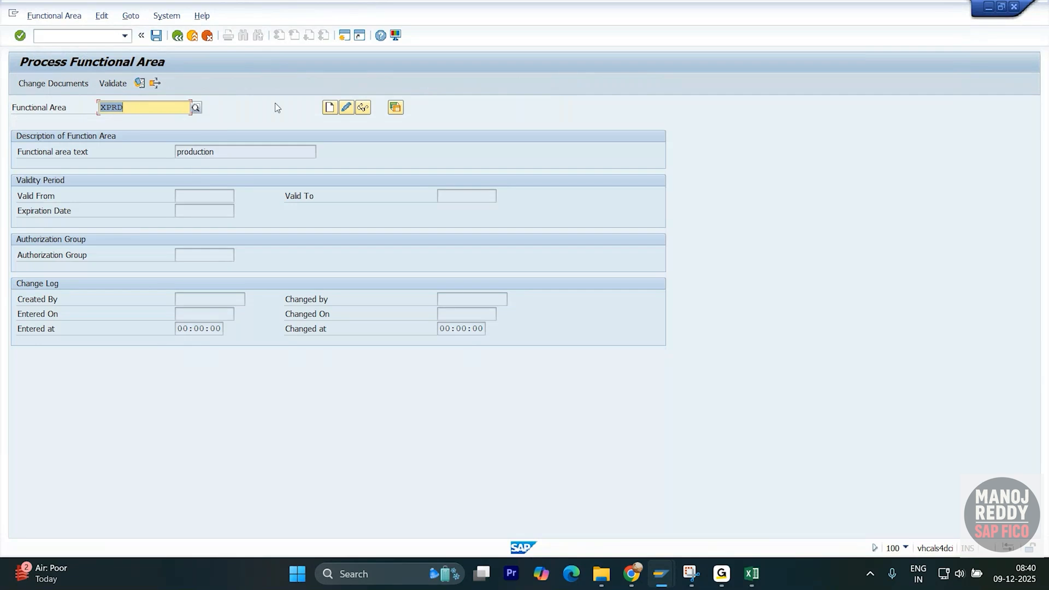
- In change mode, enter XPRD Valid From 12/09/2025 and Valid To 31/12/9999 from history
left_click(346, 107)
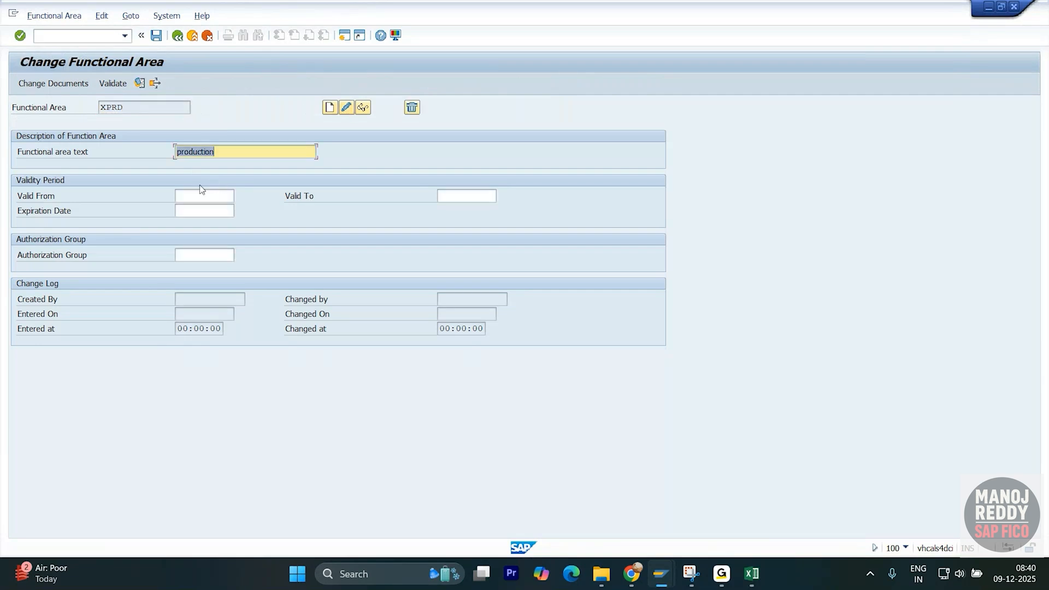
left_click(202, 195)
left_click(217, 212)
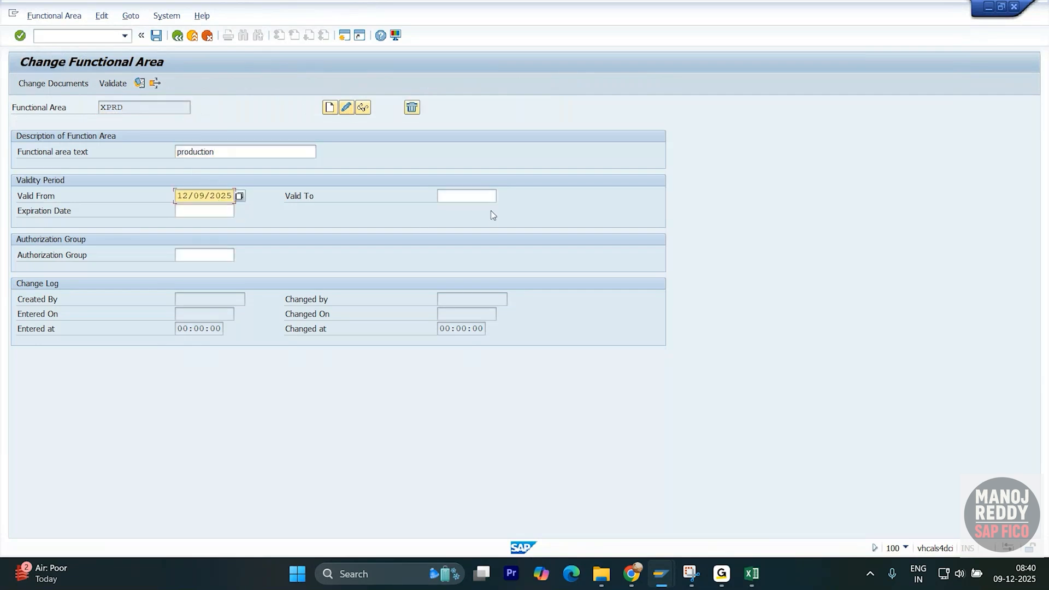
left_click(480, 195)
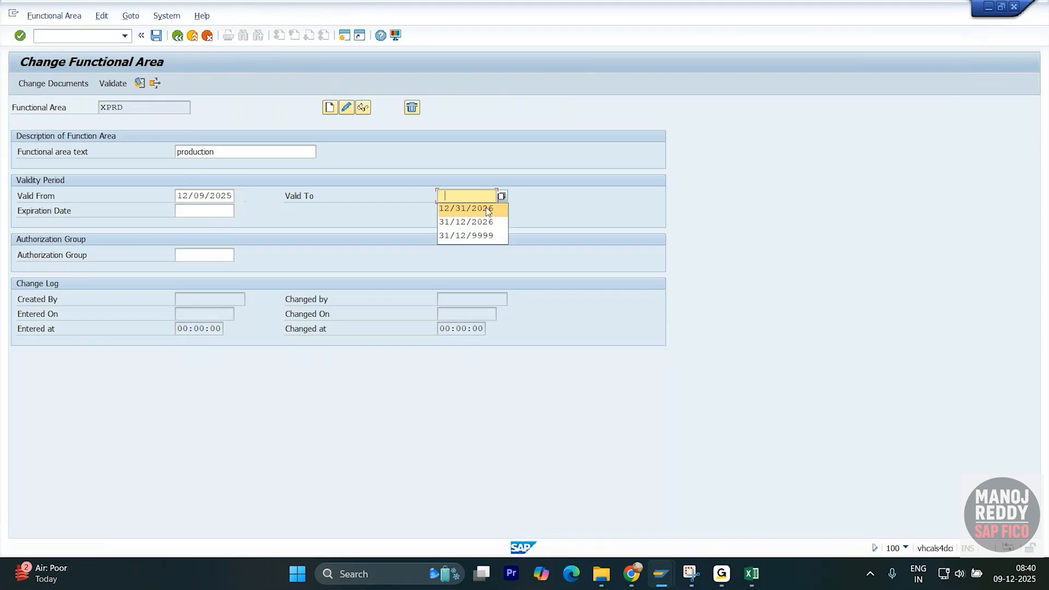
left_click(492, 232)
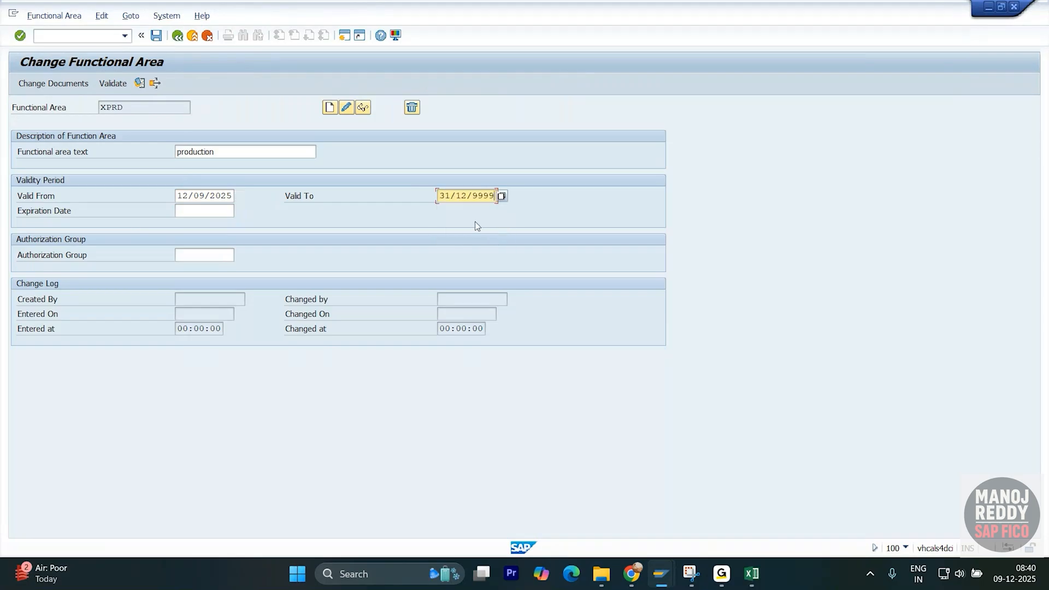
key("Return")
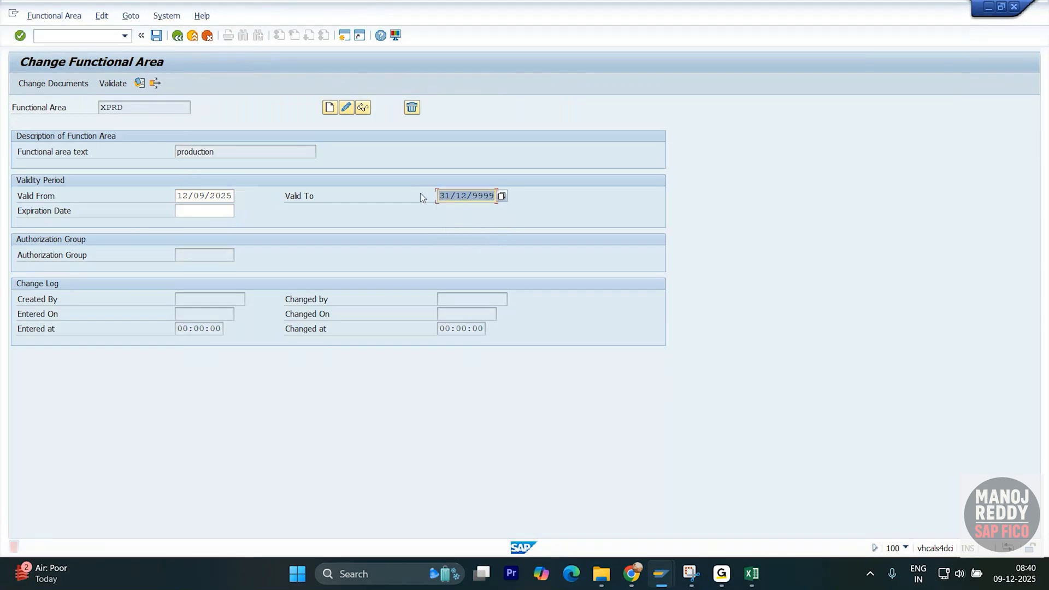
- Retry picking 9 December from the Valid From calendar, then dismiss it
left_click(230, 196)
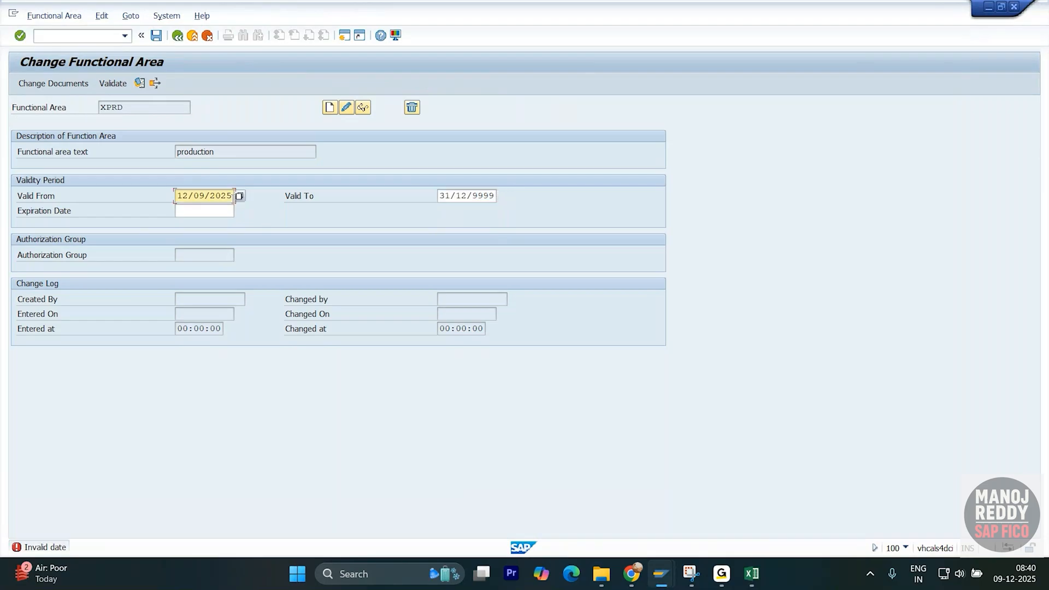
left_click(240, 197)
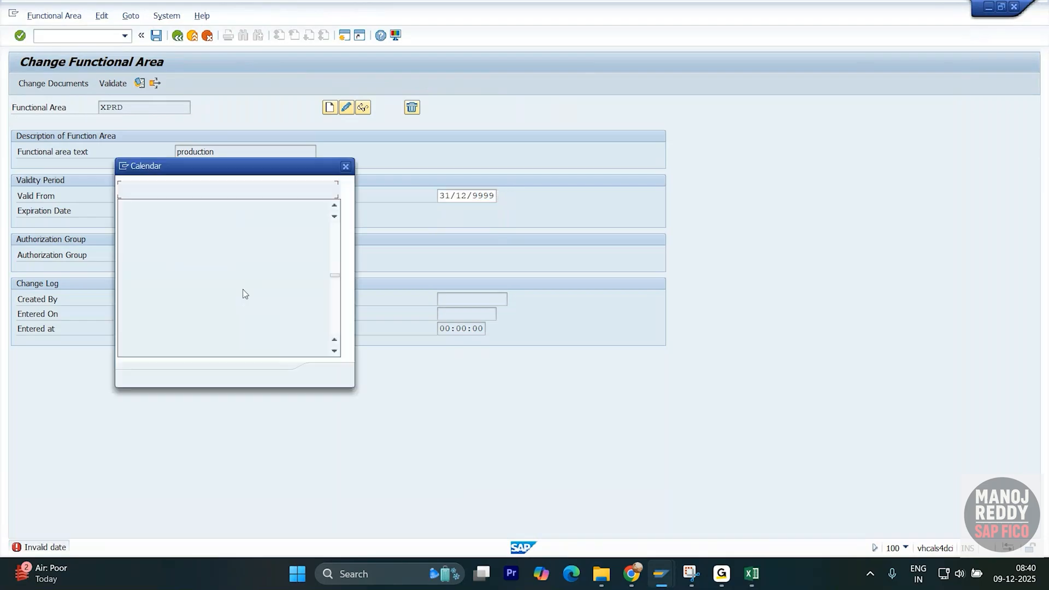
double_click(202, 287)
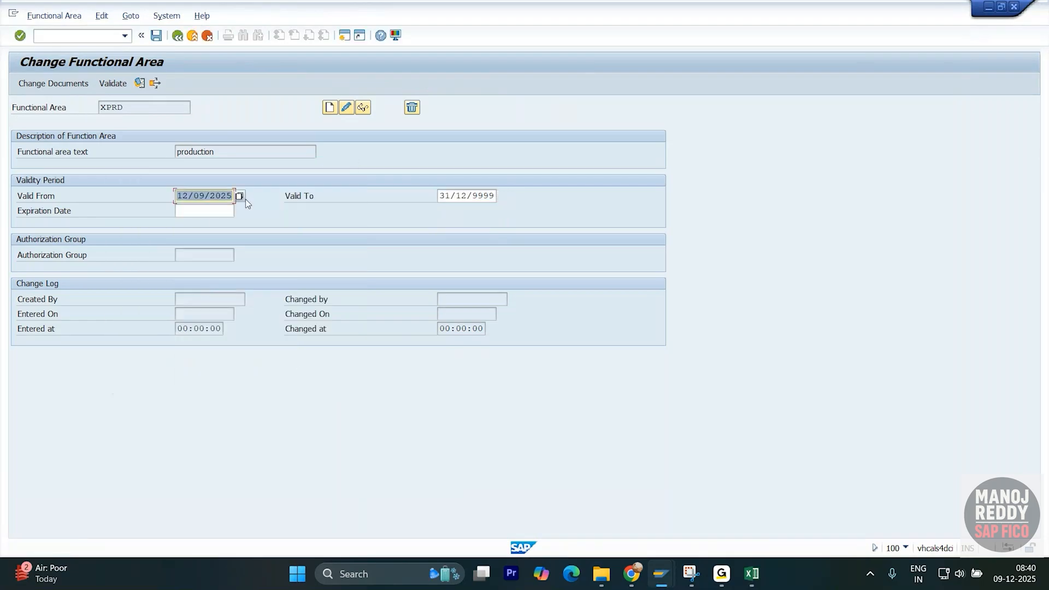
left_click(454, 195)
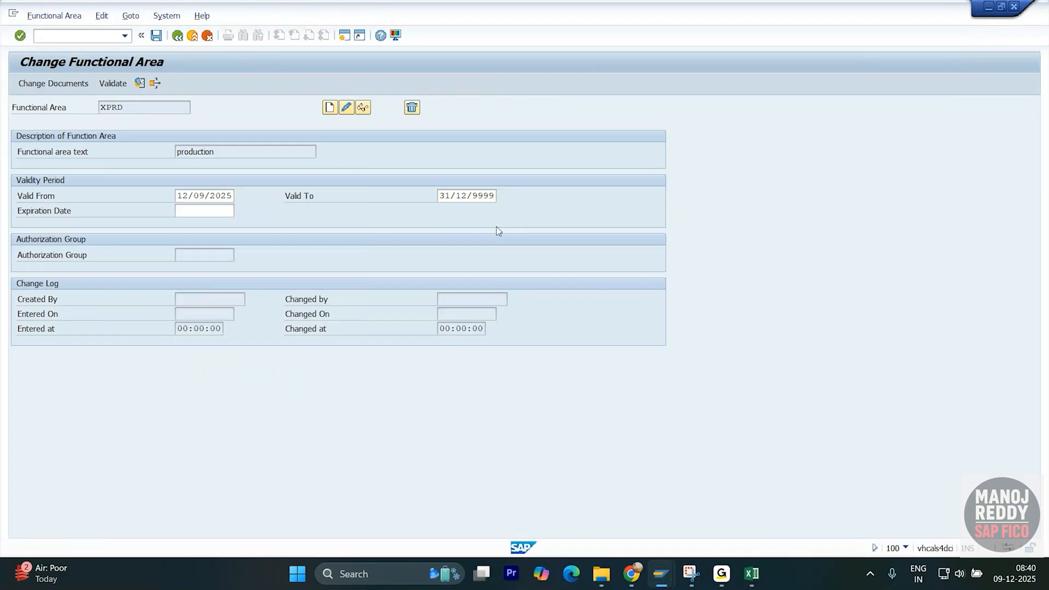
left_click(347, 167)
- Log off and close the SAP session with /nex
left_click(83, 40)
type("/nsex")
key("Return")
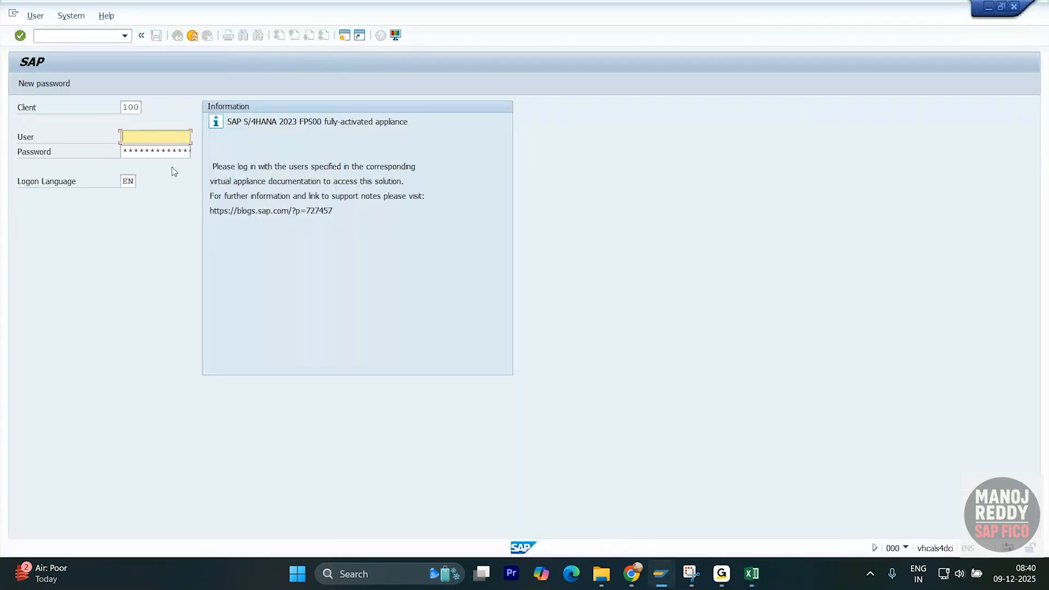
- Log back on with the saved user name and start transaction fm_function
left_click(159, 153)
left_click(159, 153)
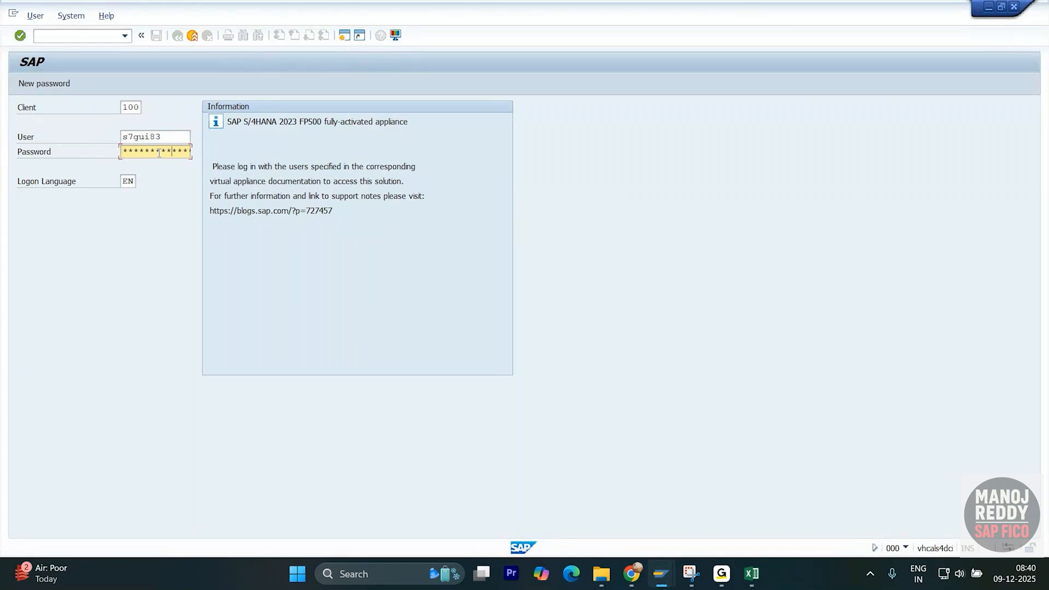
key("Return")
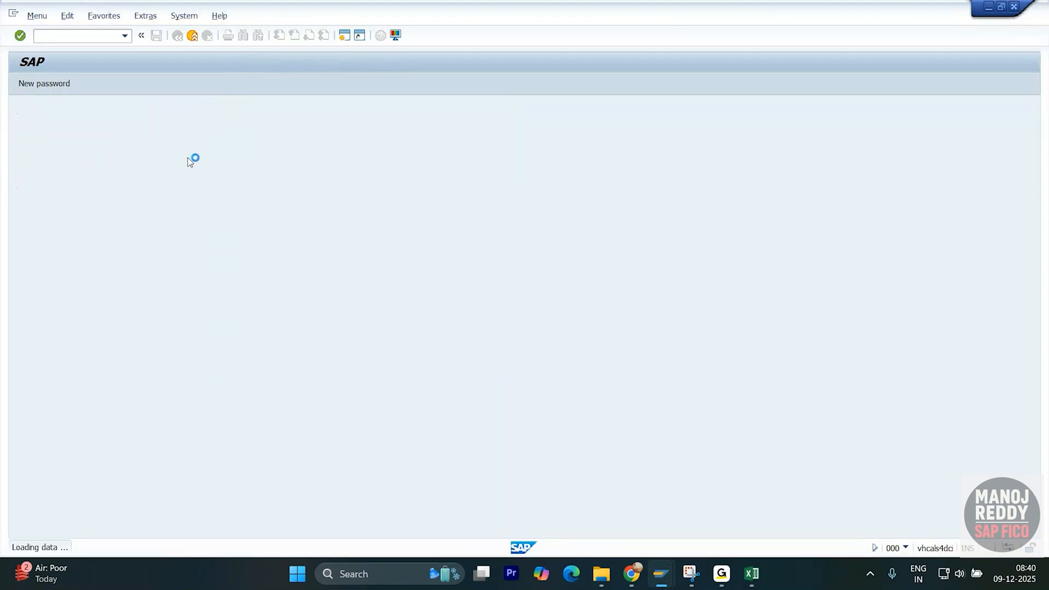
type("f")
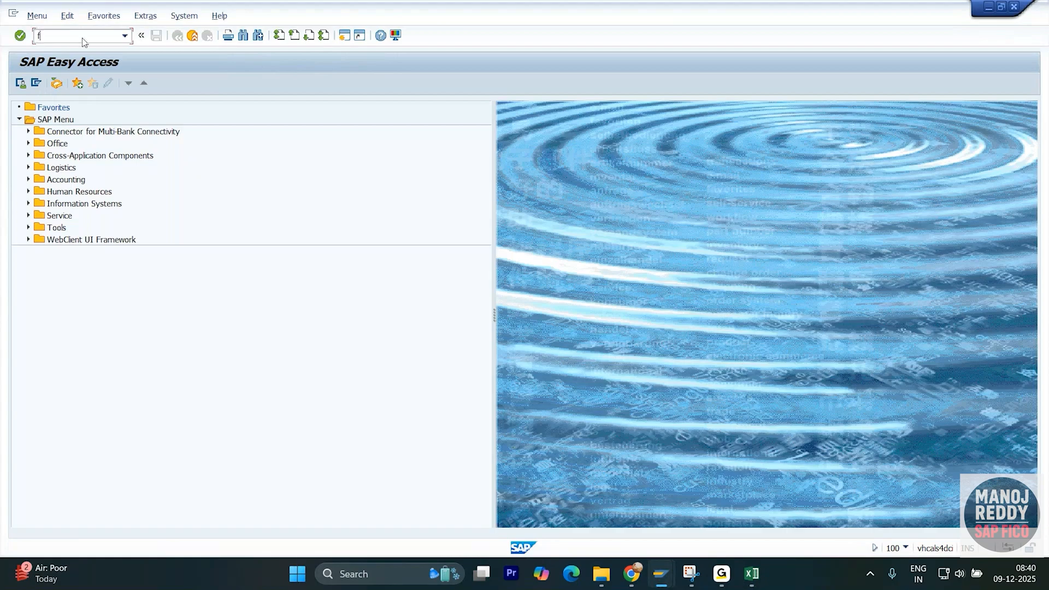
type("m_function")
key("Return")
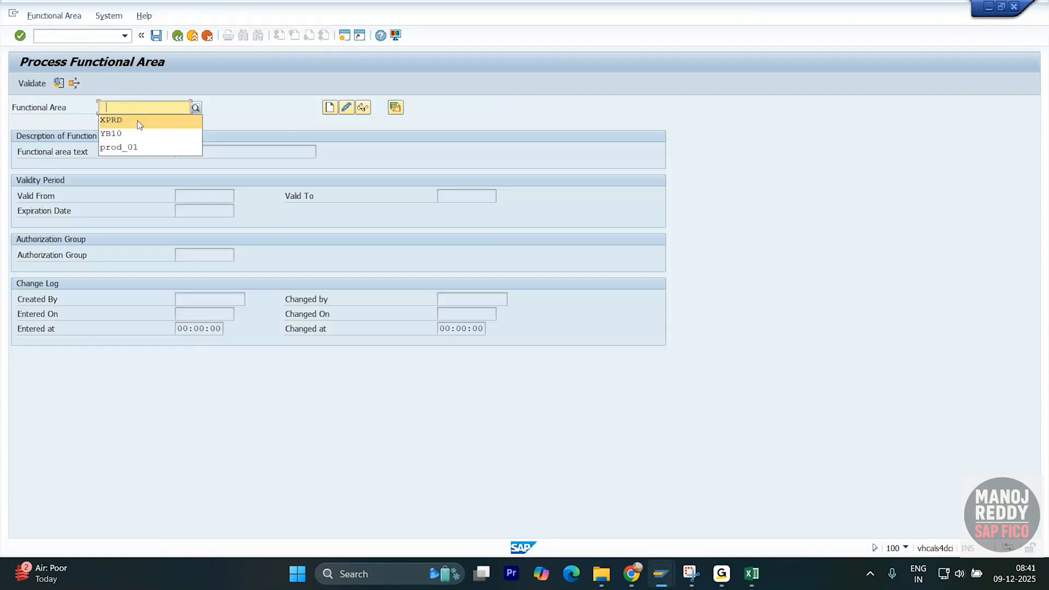
- Load XPRD in change mode and pick 09.12.2025 as Valid From from the calendar
left_click(136, 119)
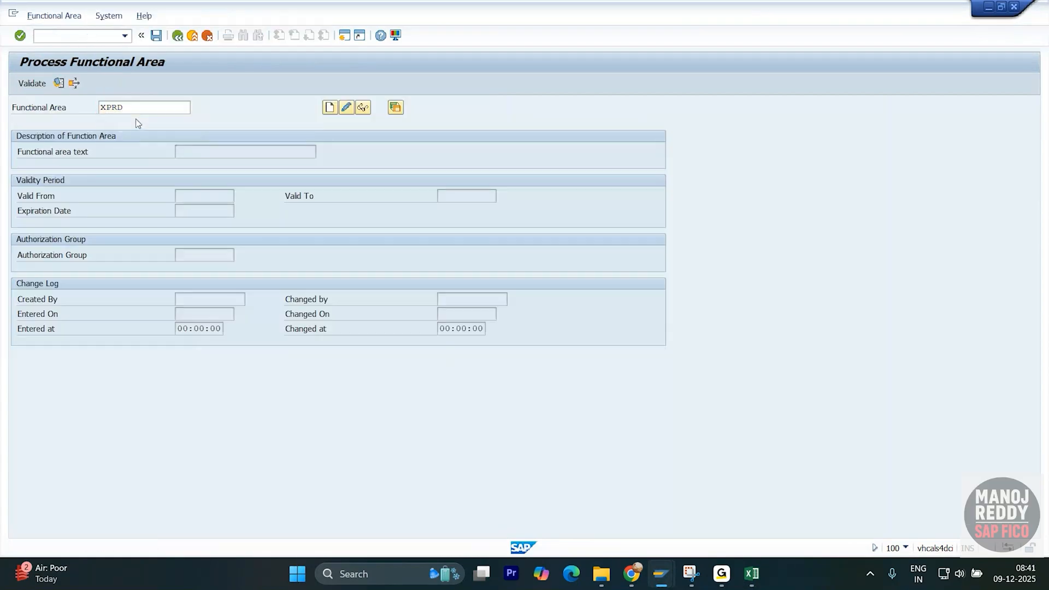
key("Return")
left_click(346, 107)
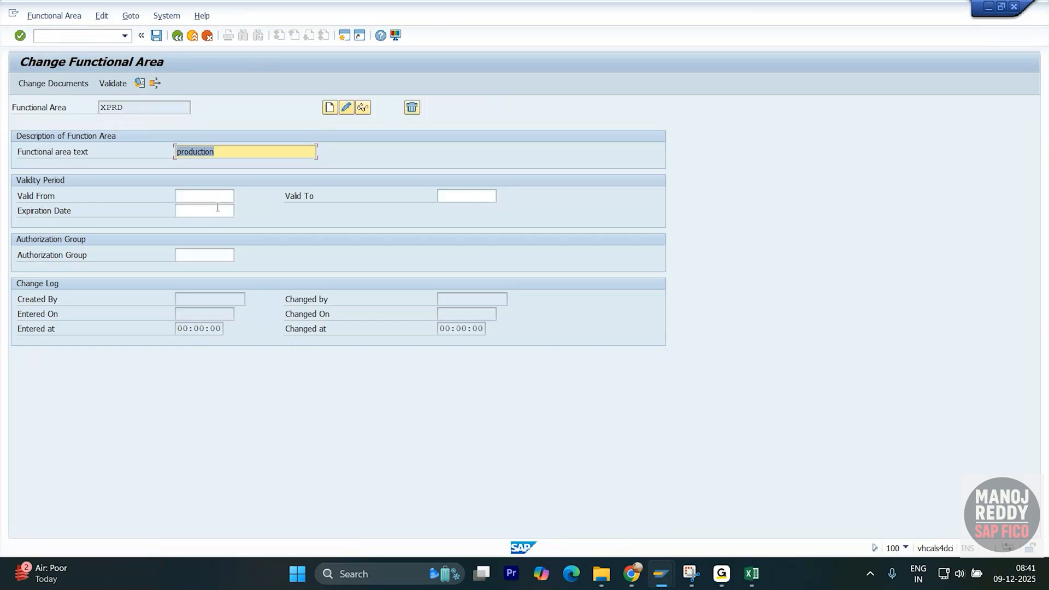
left_click(217, 197)
left_click(241, 197)
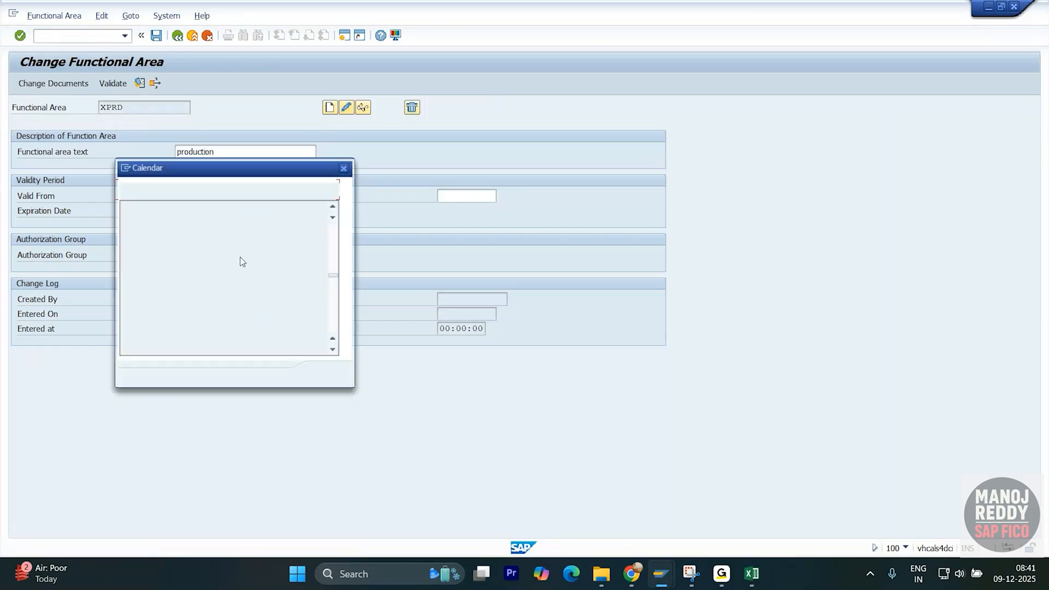
double_click(198, 283)
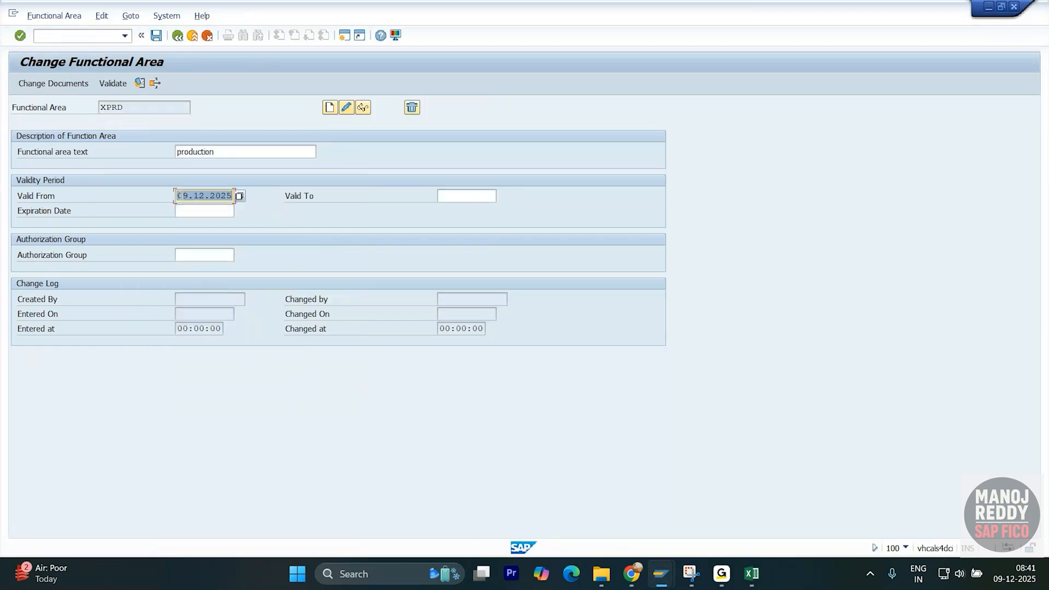
- Copy the Valid From date 09.12.2025
left_click(233, 196)
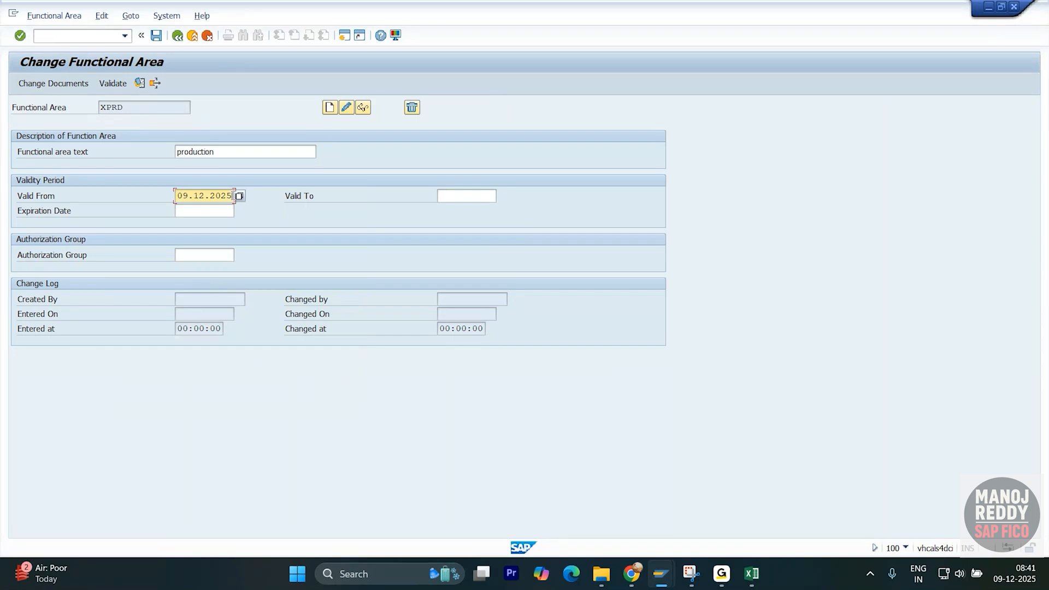
left_click_drag(233, 195, 170, 200)
left_click(192, 213)
left_click(234, 195)
left_click_drag(233, 196, 173, 198)
key("ctrl+c")
left_click(209, 207)
left_click(185, 210)
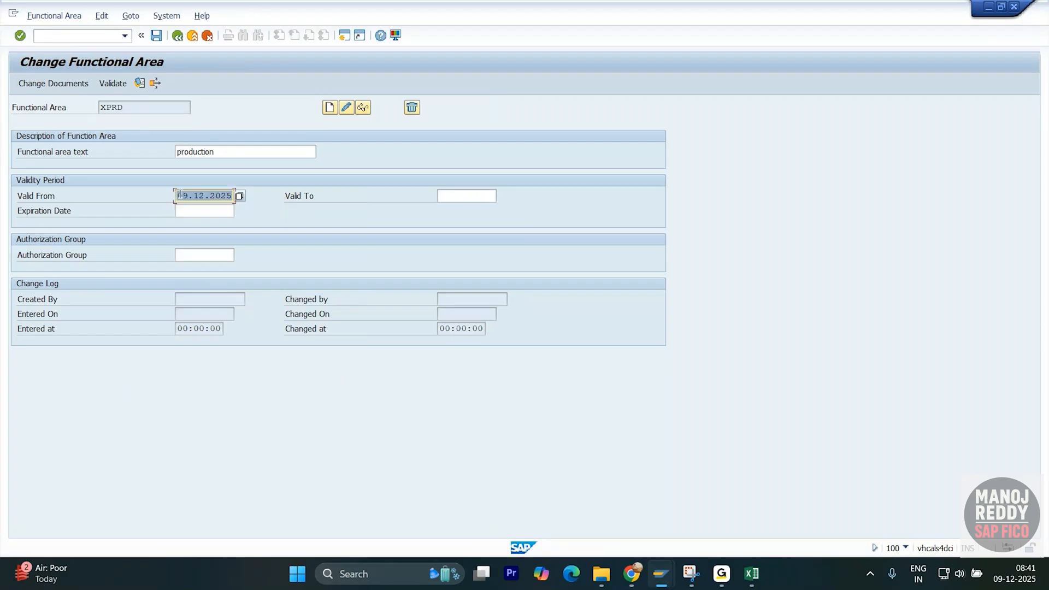
- Paste the date into Valid To and edit it to 31.12.9999
left_click(449, 196)
key("ctrl+v")
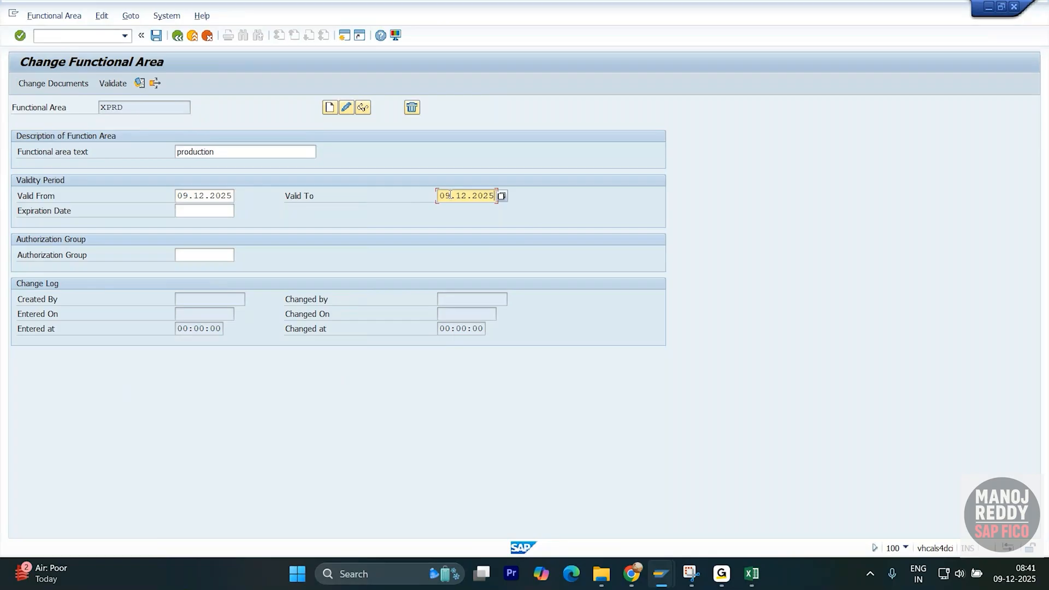
left_click_drag(450, 195, 438, 195)
type("31")
left_click_drag(496, 196, 475, 197)
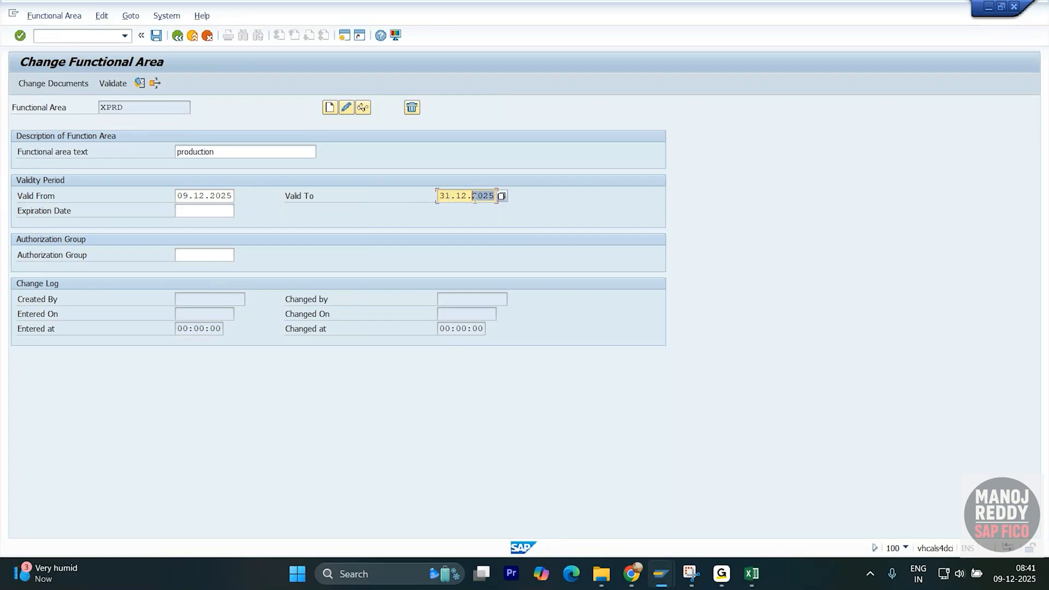
type("9999")
key("Return")
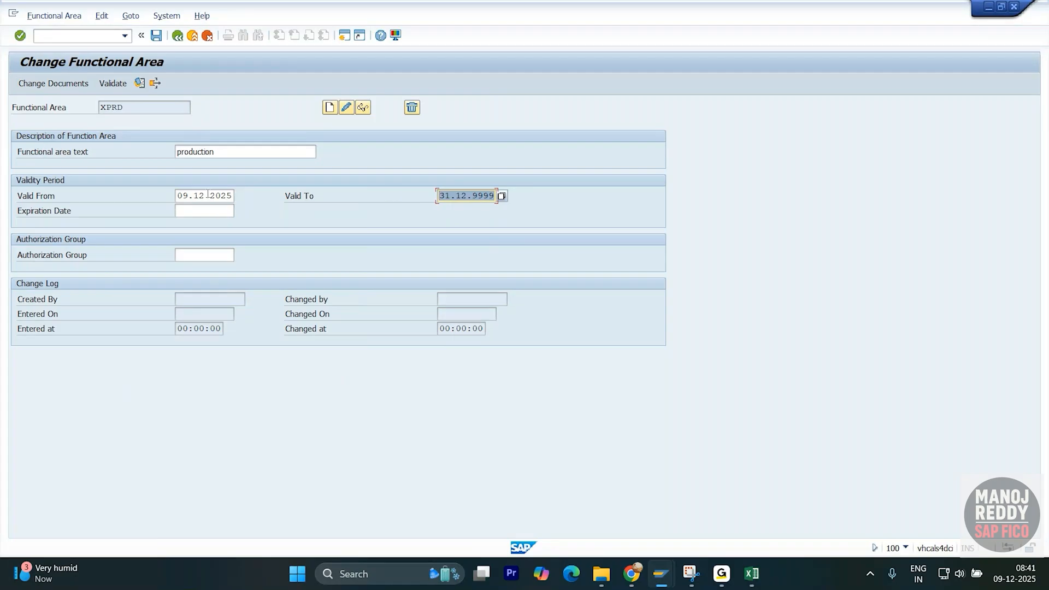
- Check the XPRD code and its 'production' text, then save the functional area
left_click_drag(214, 152, 175, 151)
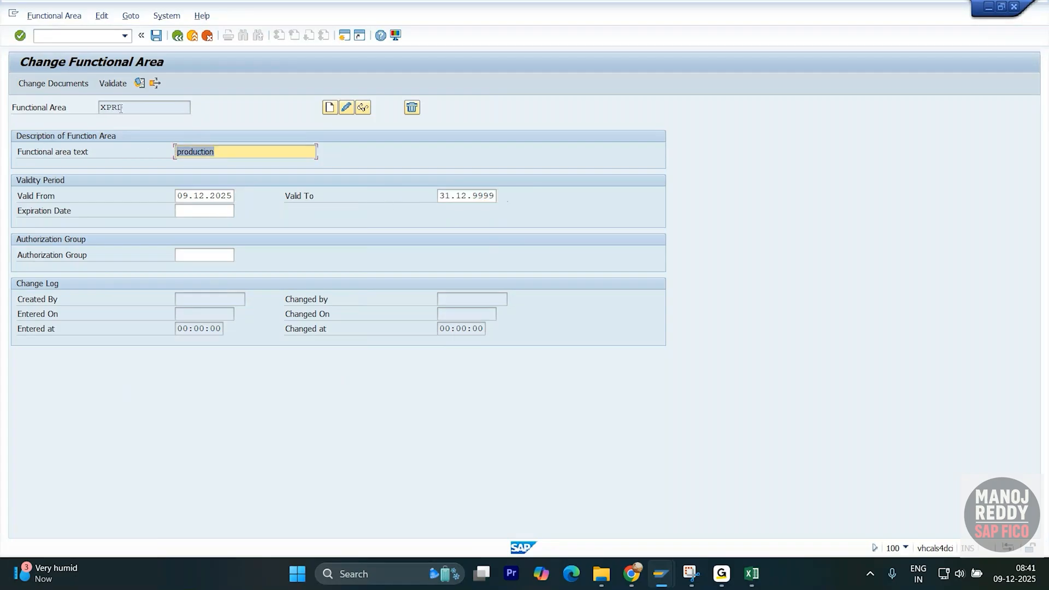
left_click_drag(126, 107, 90, 106)
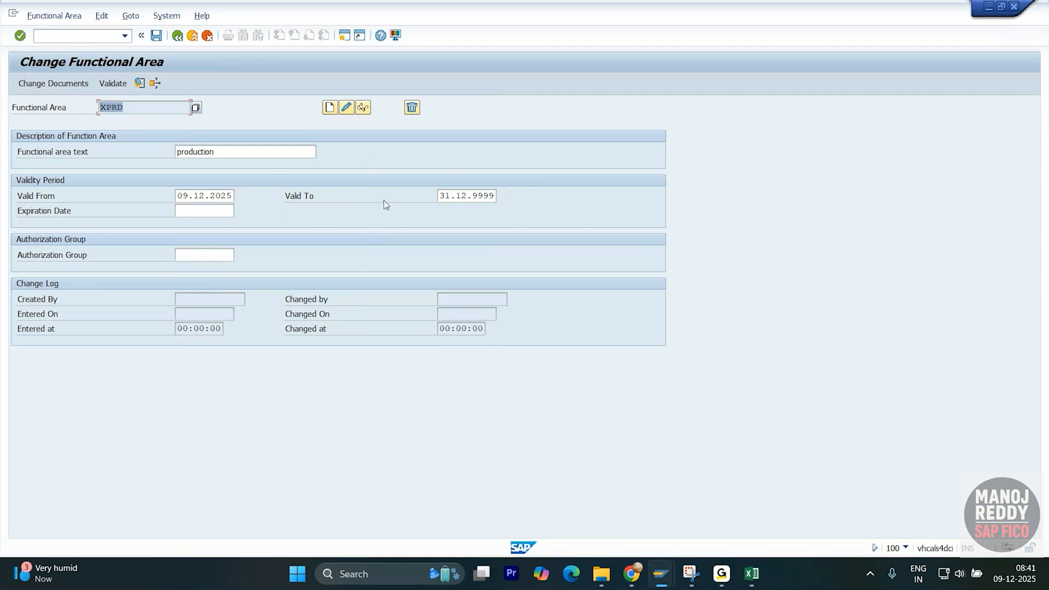
left_click(157, 35)
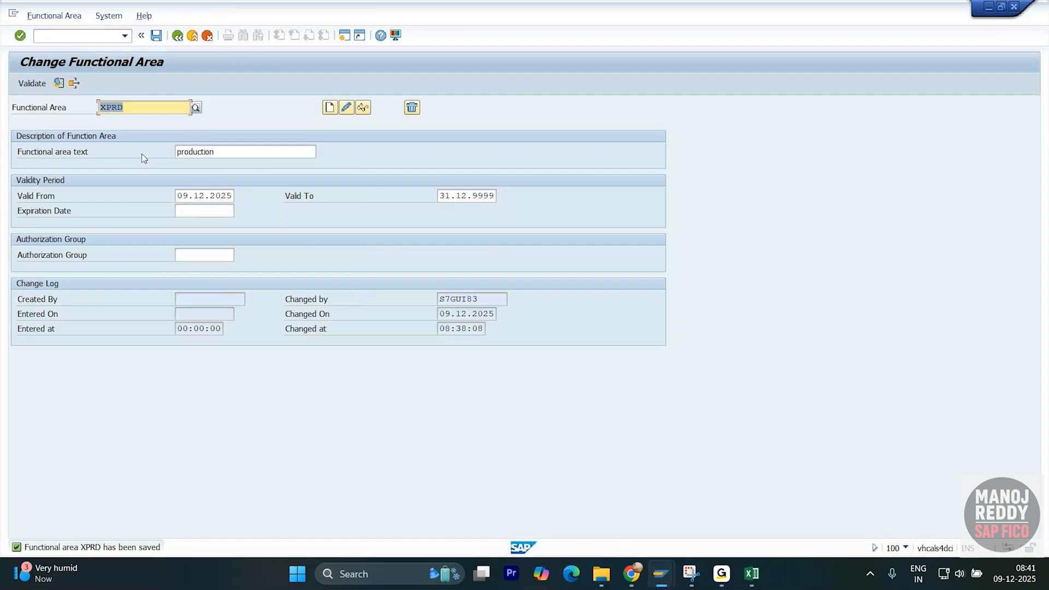
- Copy XINF from cell Y1447 of the notes and start creating functional area XINF
key("alt+Tab")
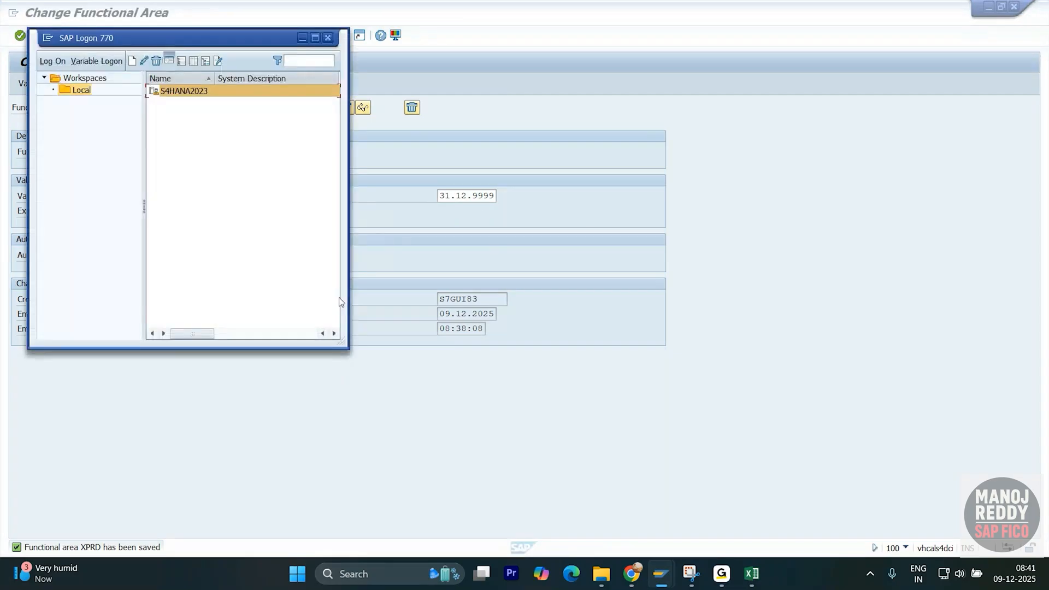
key("alt+Tab")
key("Tab")
left_click(352, 377)
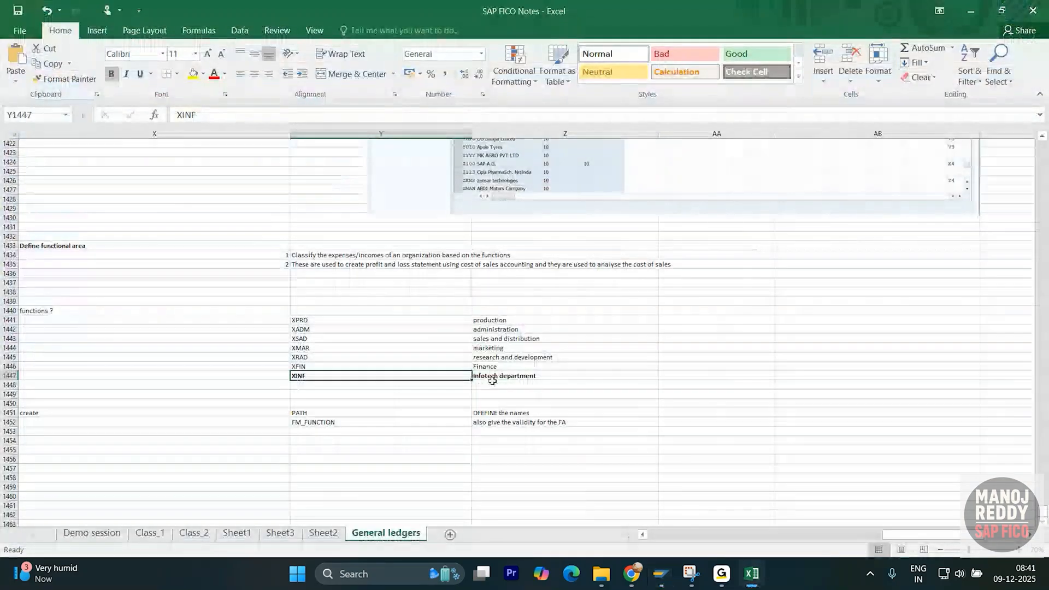
key("ctrl+c")
key("alt+Tab")
key("alt+Tab")
key("Tab")
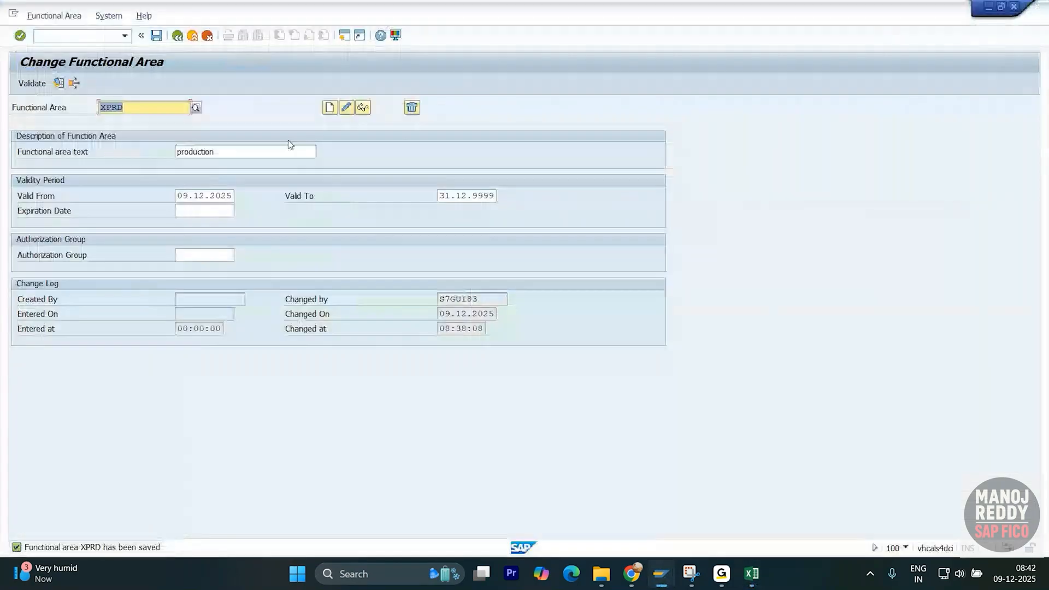
left_click(330, 107)
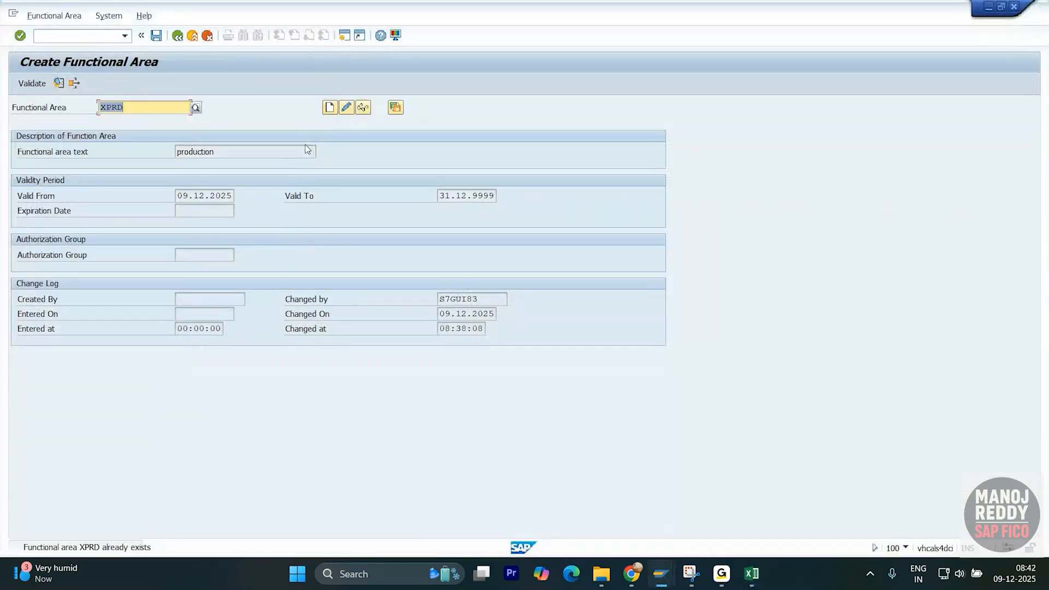
type("XINF")
left_click(329, 107)
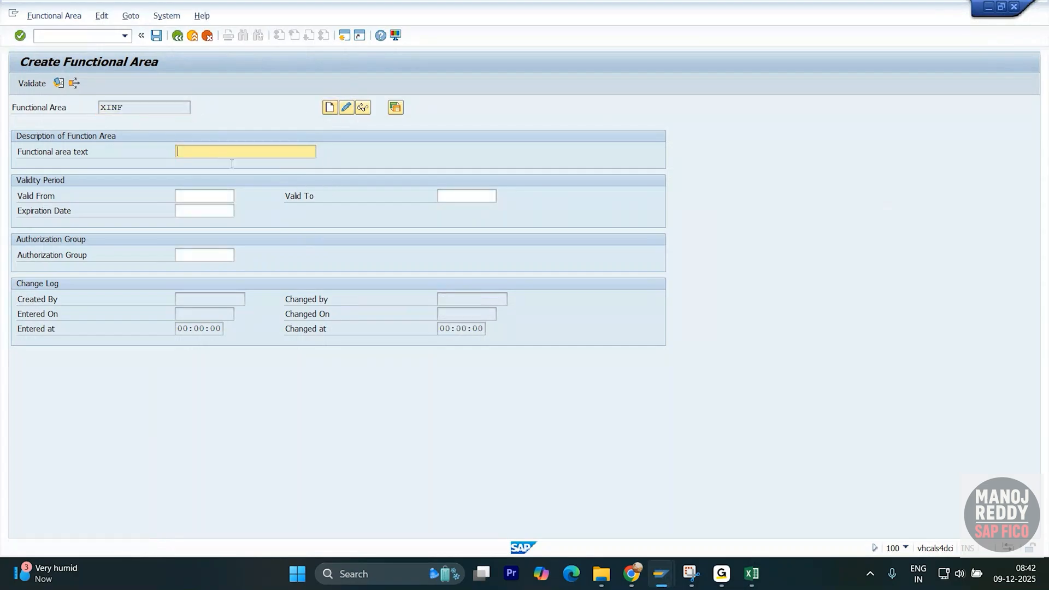
- Copy 'Infotech department' from Z1447 and paste it as the functional area text
key("alt+Tab")
key("alt+Tab")
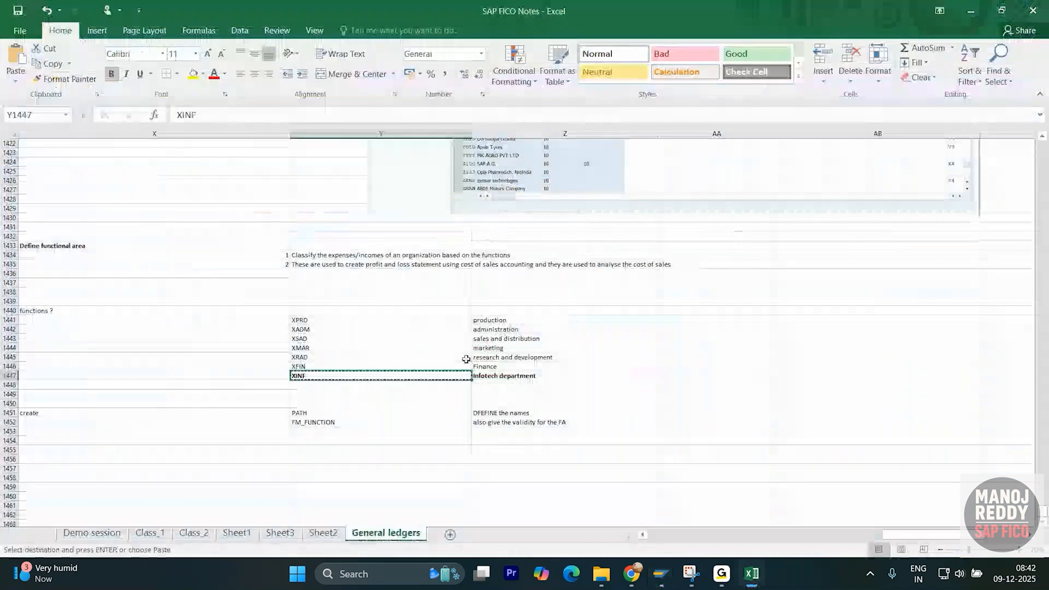
key("ctrl+c")
key("alt+Tab")
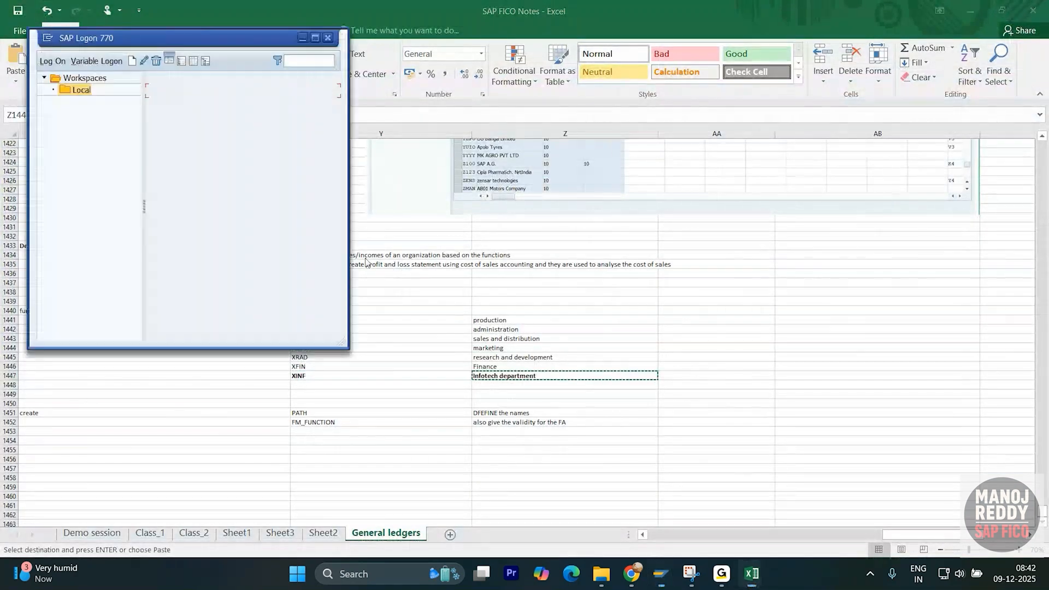
key("alt+Tab")
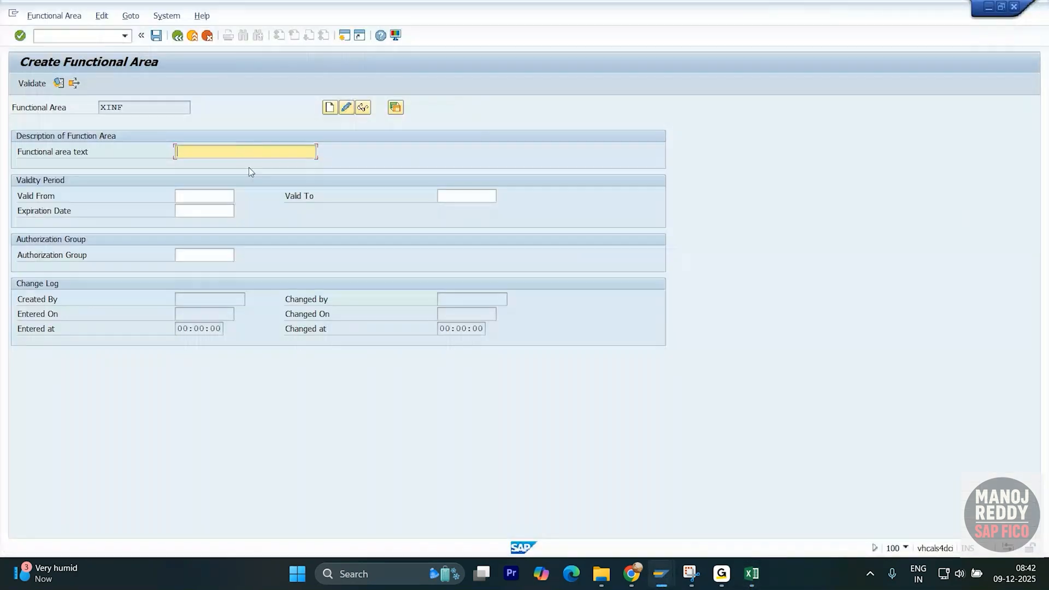
key("ctrl+v")
- Set validity 09.12.2025 to 31.12.9999 from the date history and save XINF
left_click(221, 200)
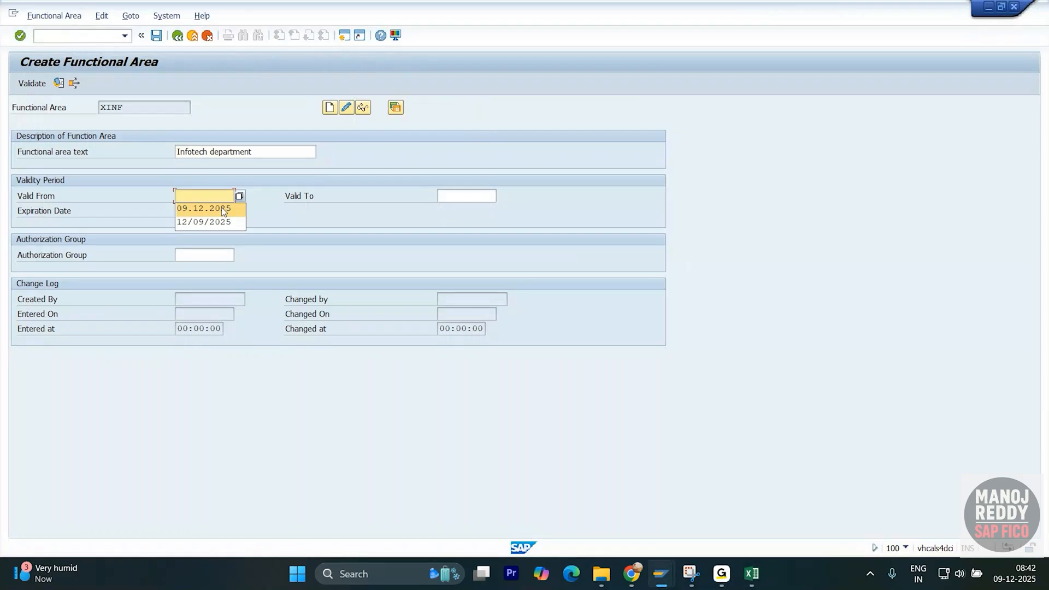
left_click(221, 210)
left_click(469, 197)
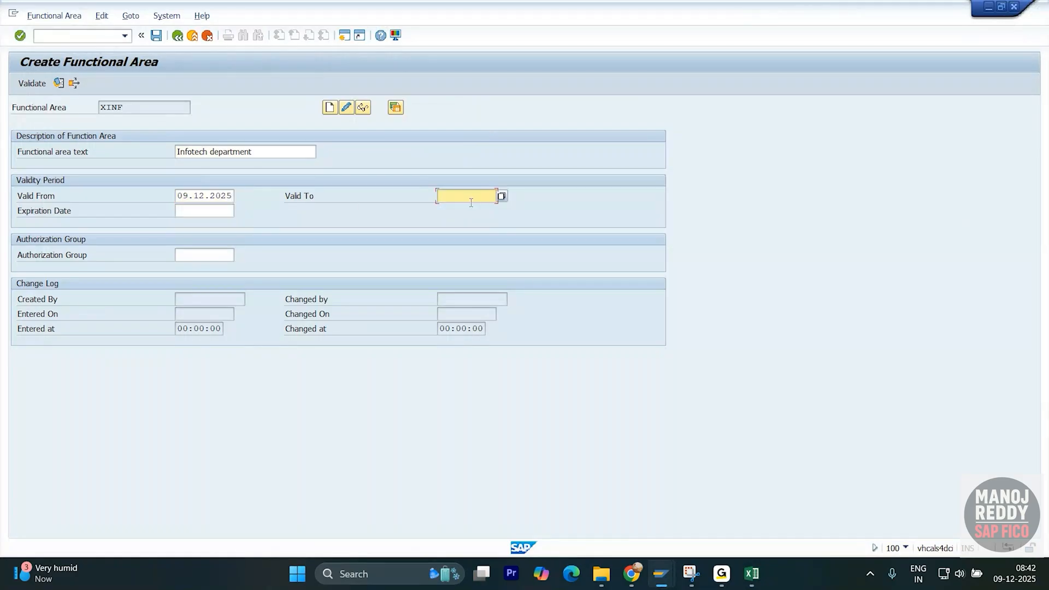
left_click(213, 197)
double_click(214, 198)
left_click(215, 198)
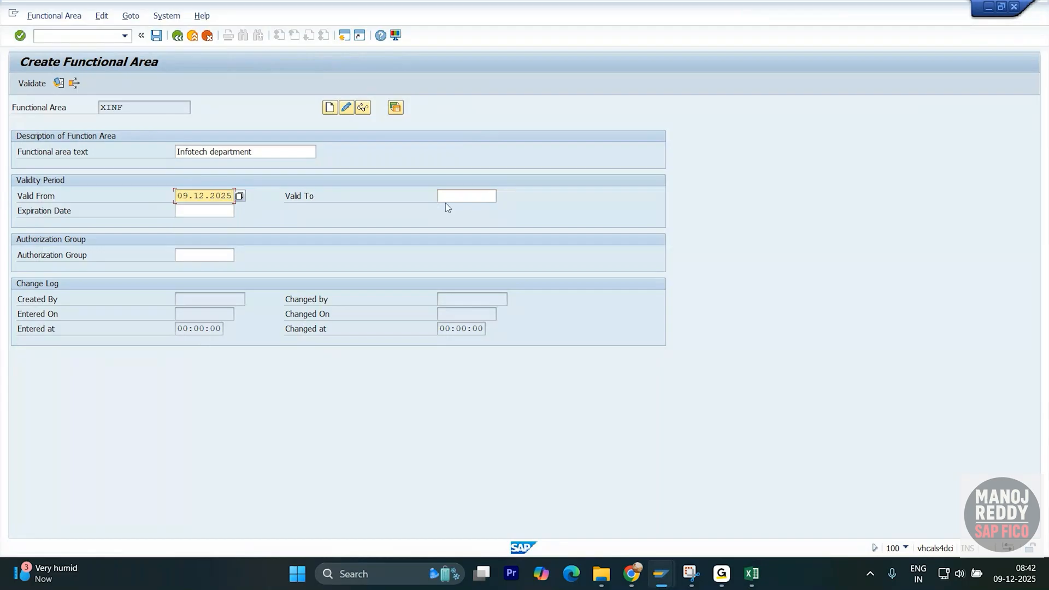
left_click(454, 198)
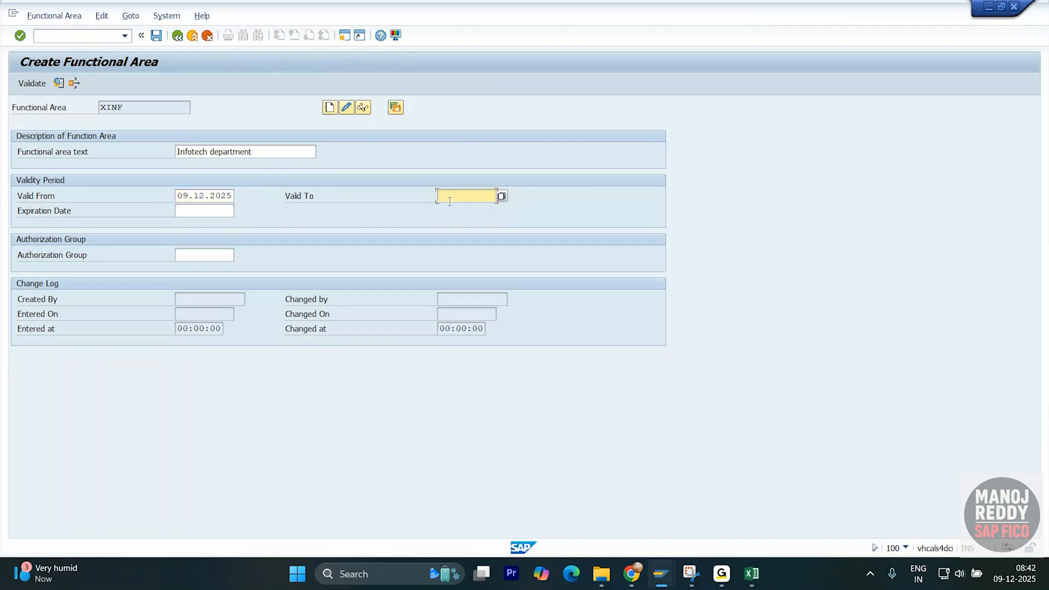
left_click(458, 204)
left_click(464, 213)
left_click(157, 36)
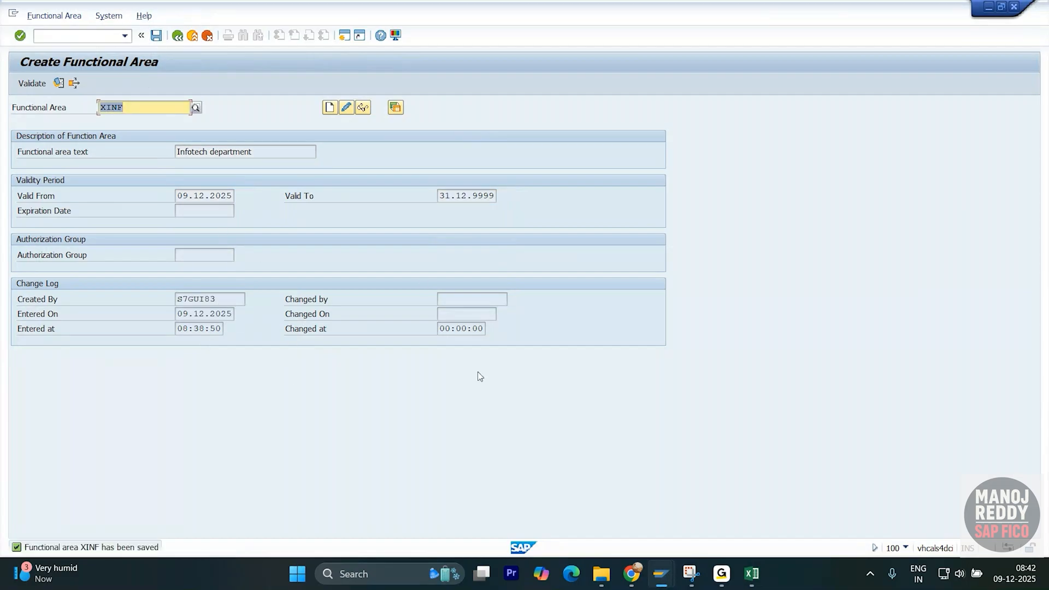
- Enter XUPD in Y1448 and 'Upgrade SAP' in Z1448, then copy the XUPD code
key("alt+Tab")
key("alt+Tab")
key("Tab")
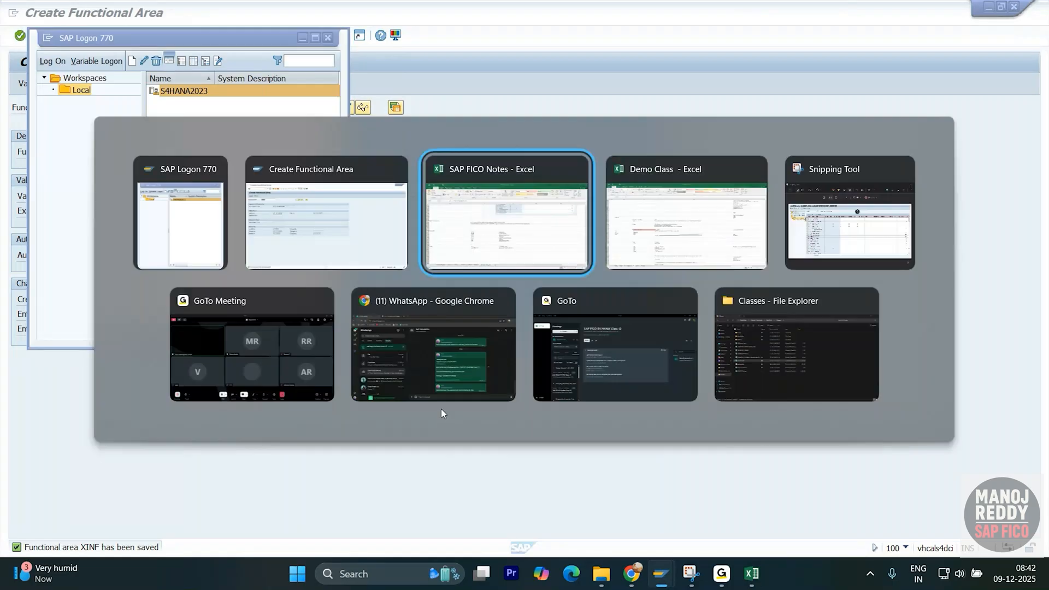
scroll(323, 410, "down", 1)
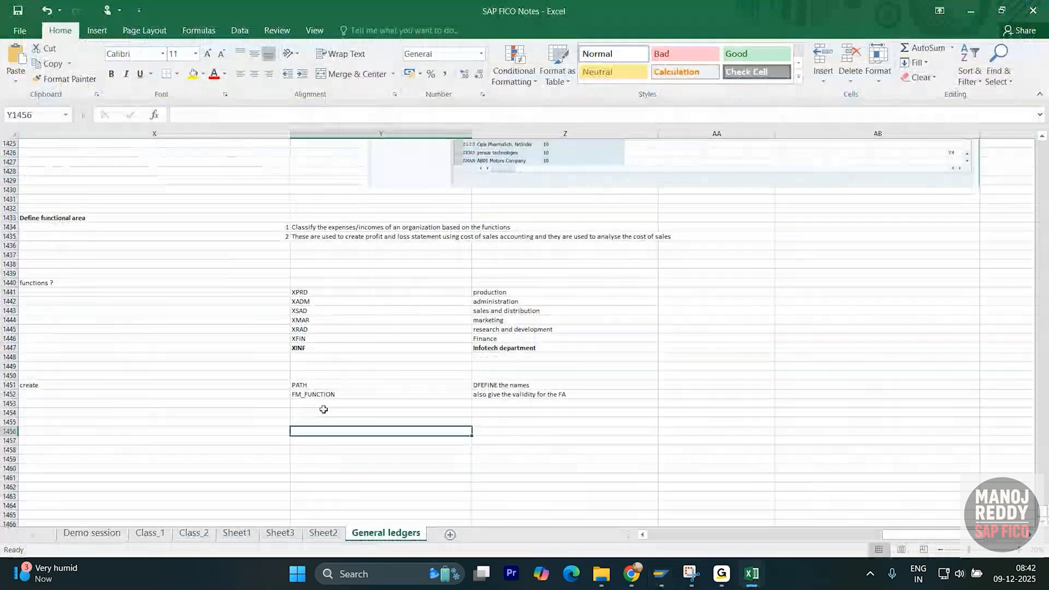
left_click(312, 357)
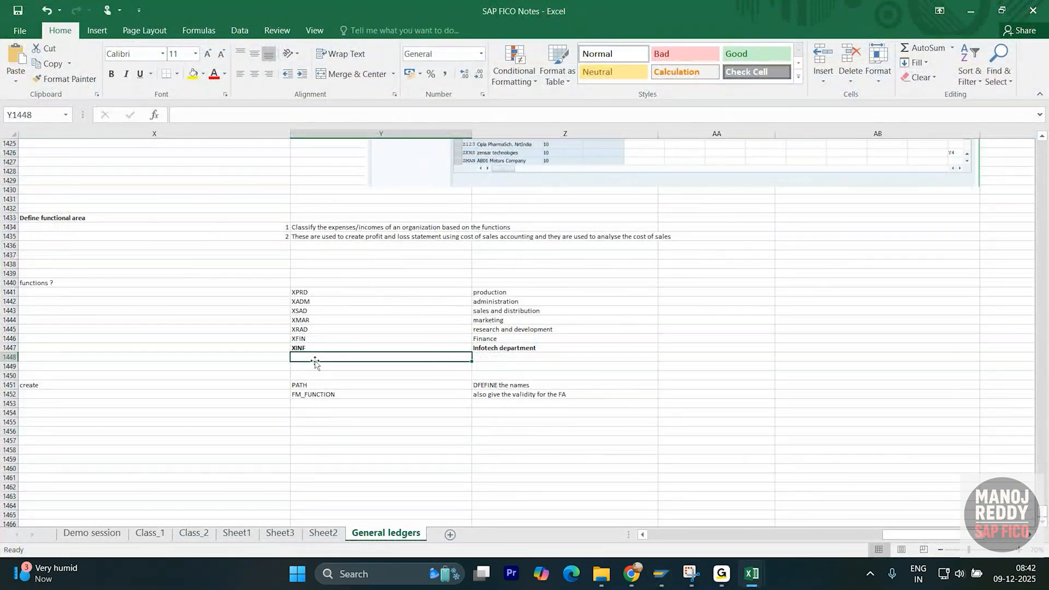
type("X")
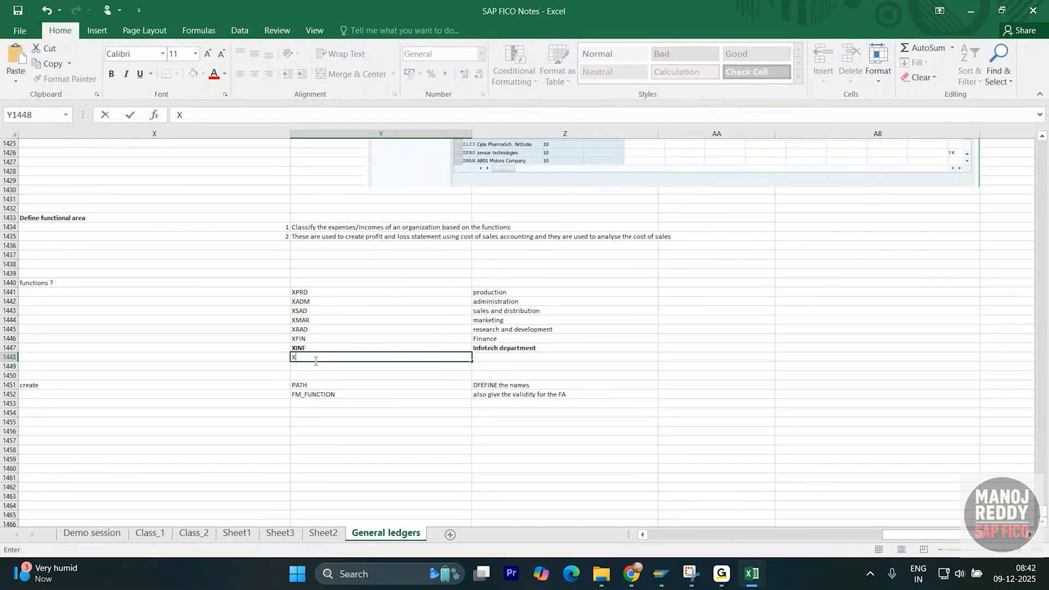
type("UPD")
left_click(498, 359)
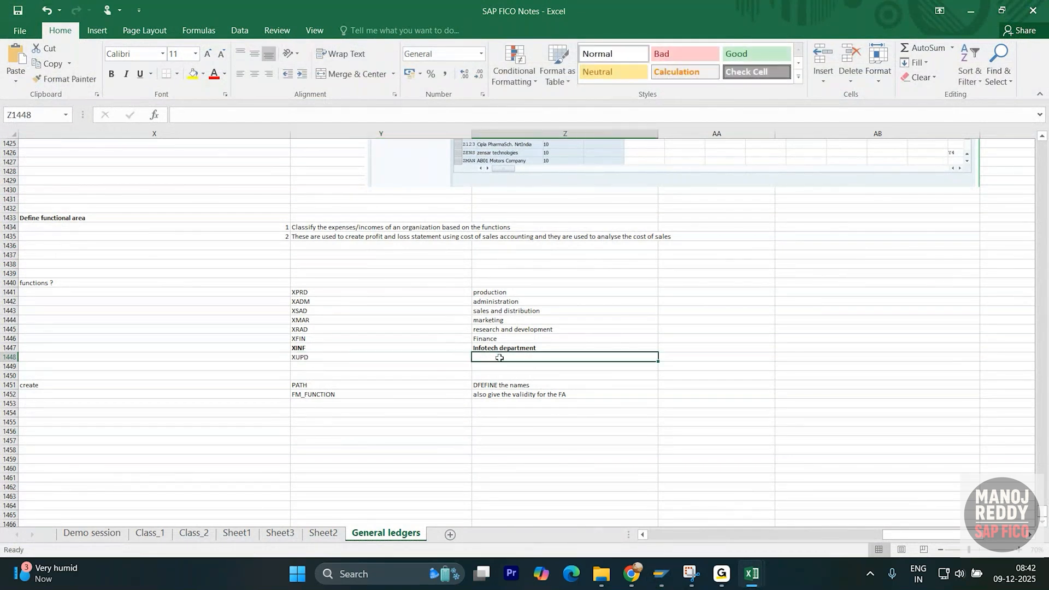
type("Upgrad")
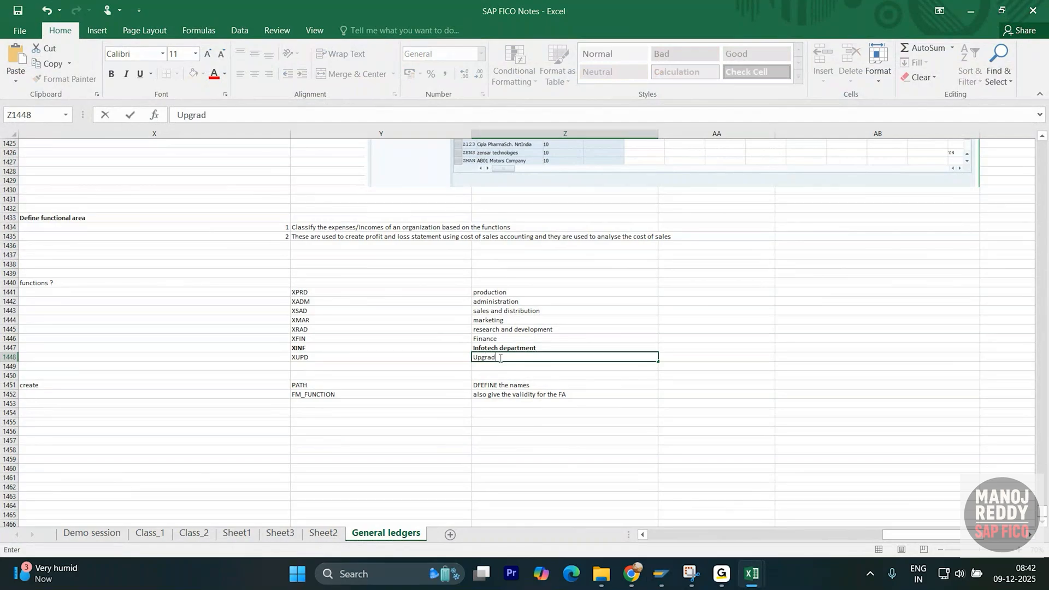
type("e SAP")
key("Return")
left_click(414, 358)
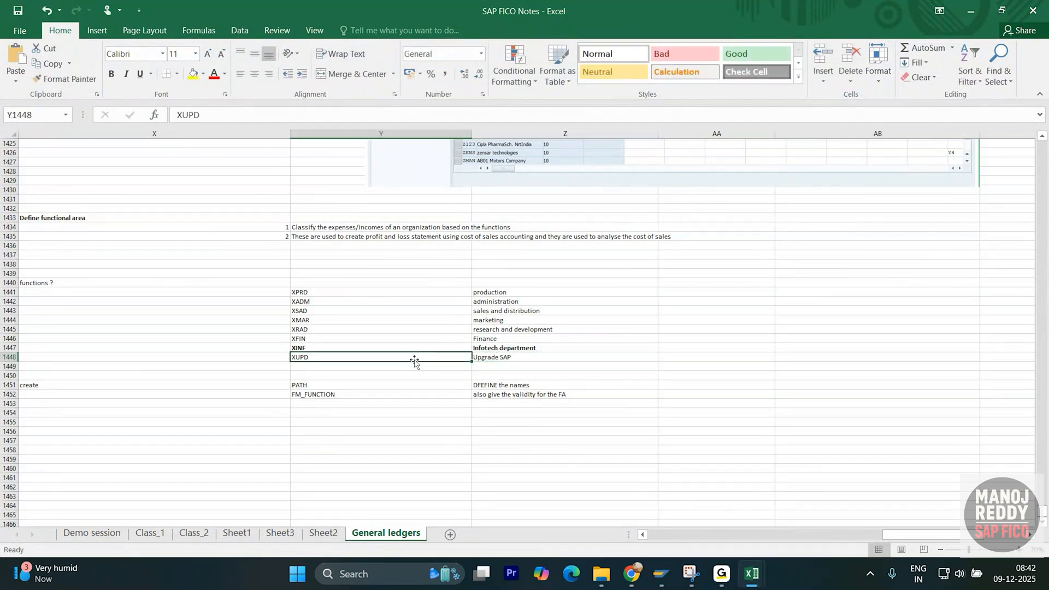
key("ctrl+c")
key("alt+Tab")
key("alt+Tab")
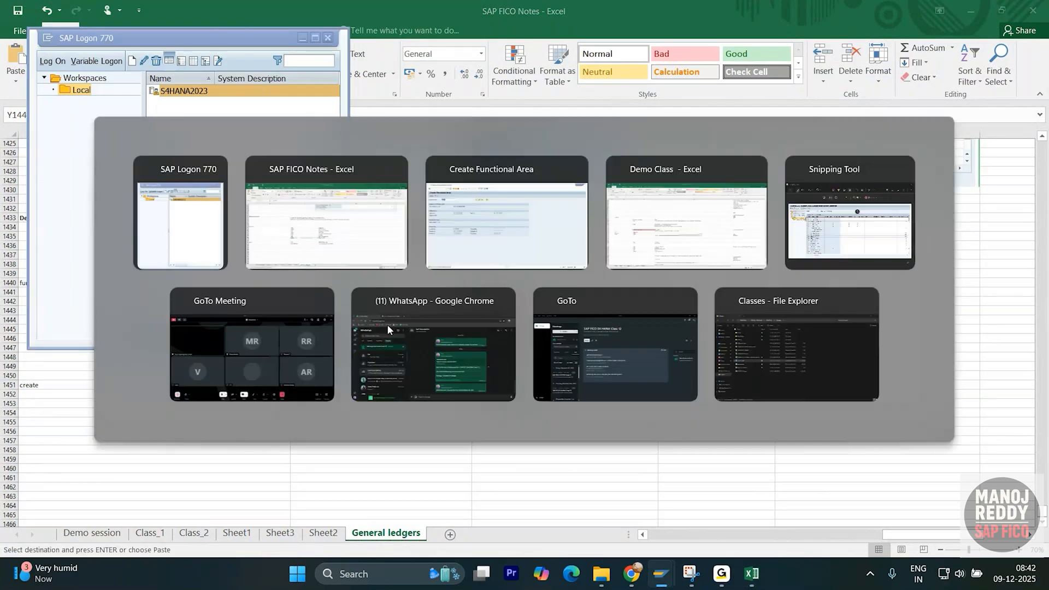
key("alt+Tab")
- Start creating functional area XUPD and paste 'Upgrade SAP' from the notes as its text
key("ctrl+v")
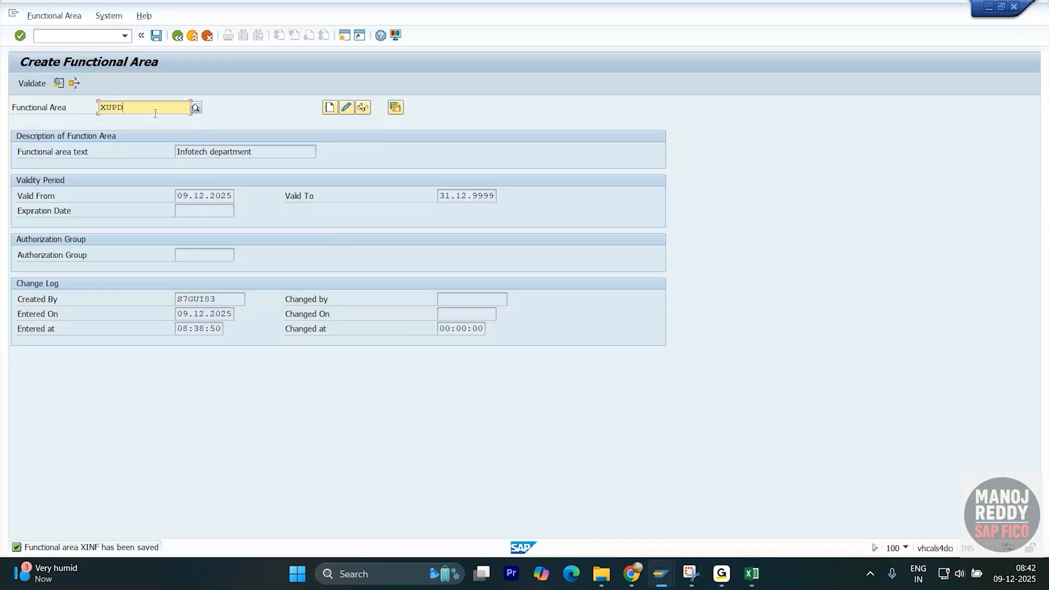
left_click(331, 108)
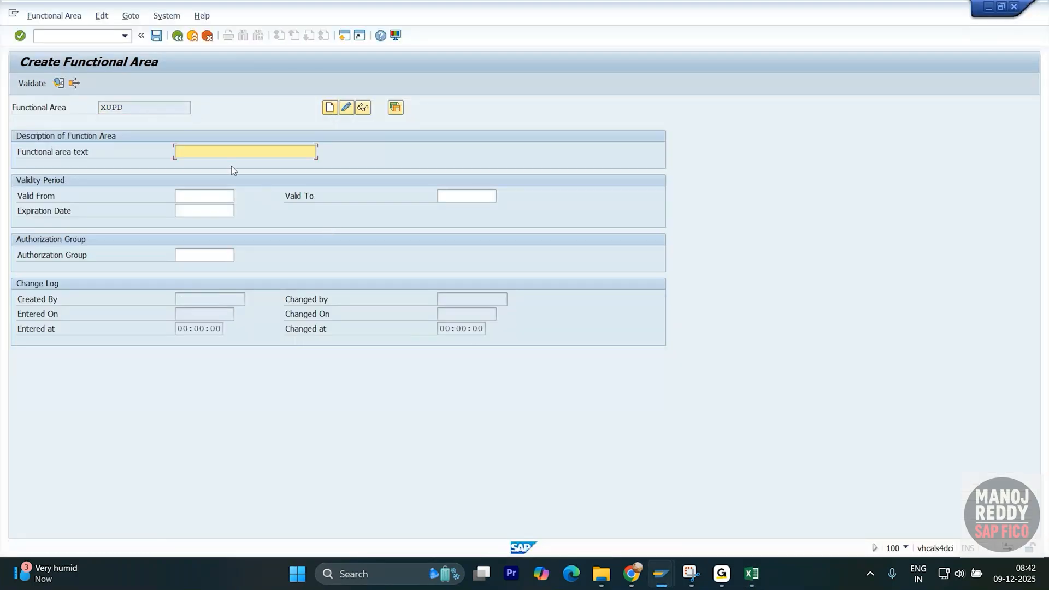
left_click(220, 155)
key("alt+Tab")
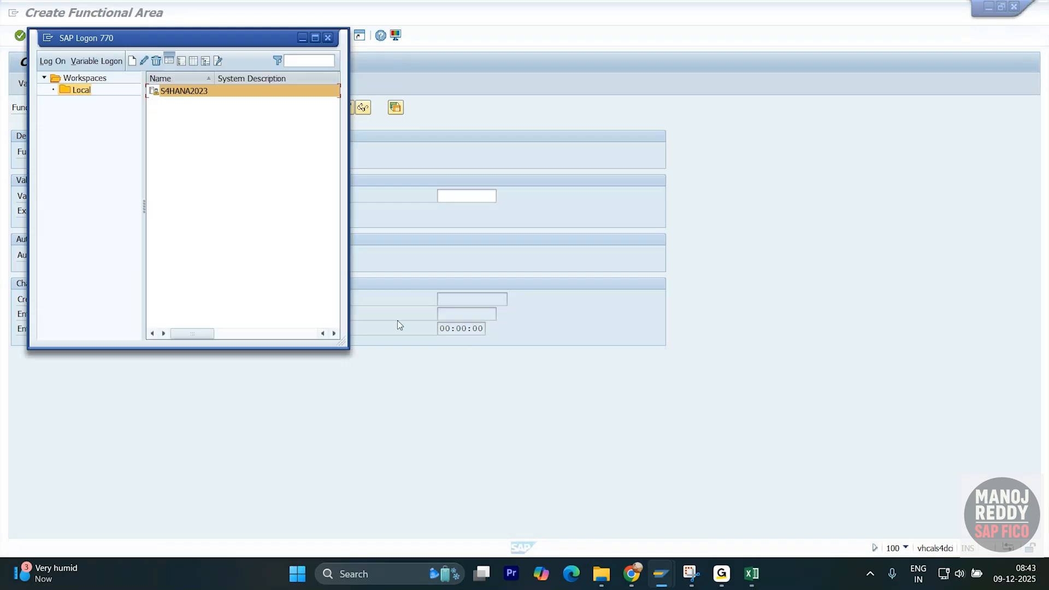
key("alt+Tab")
key("Tab")
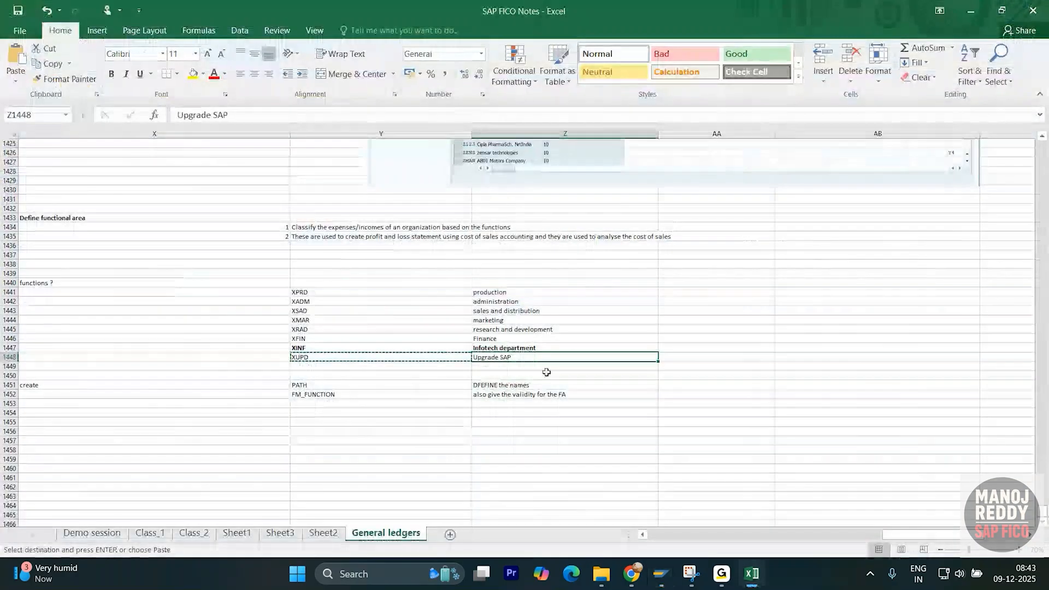
key("ctrl+c")
key("alt+Tab")
key("alt+Tab")
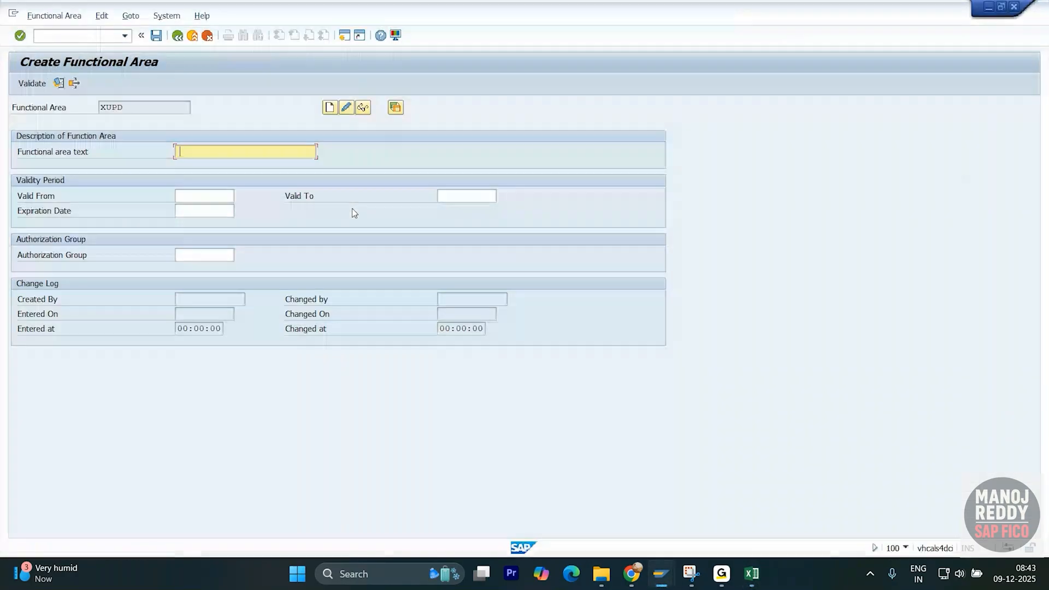
key("ctrl+v")
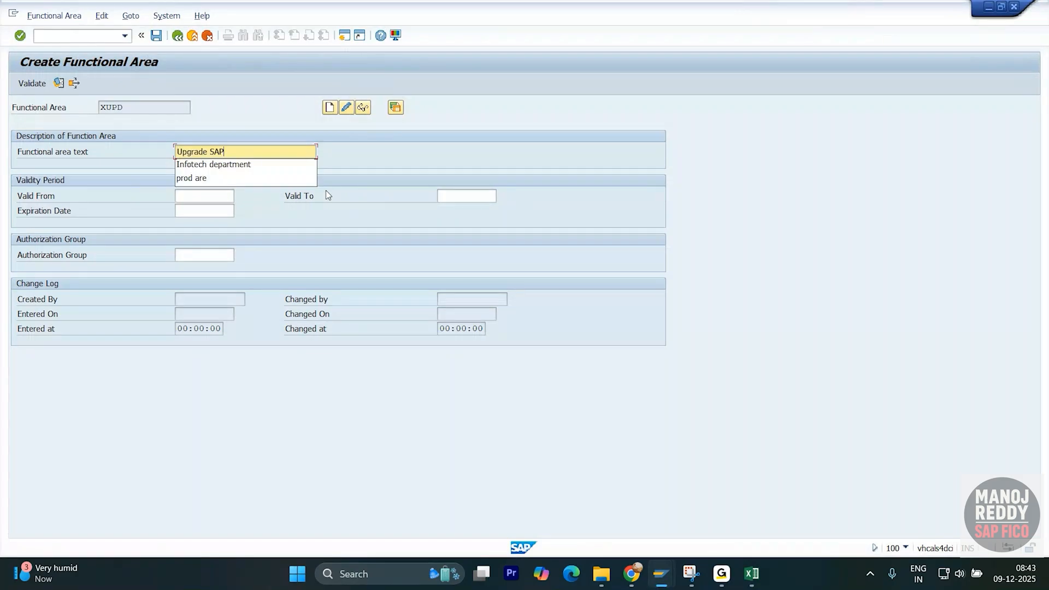
- Set validity from 09.12.2025 to 09.05.2026, reusing the start date for the end date
left_click(202, 195)
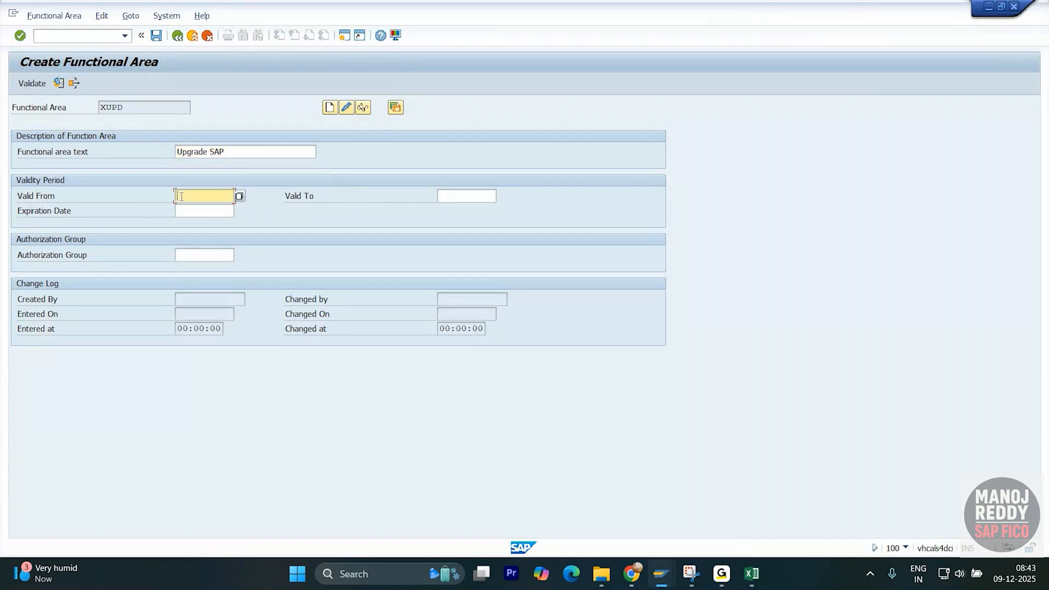
left_click(208, 208)
left_click(467, 196)
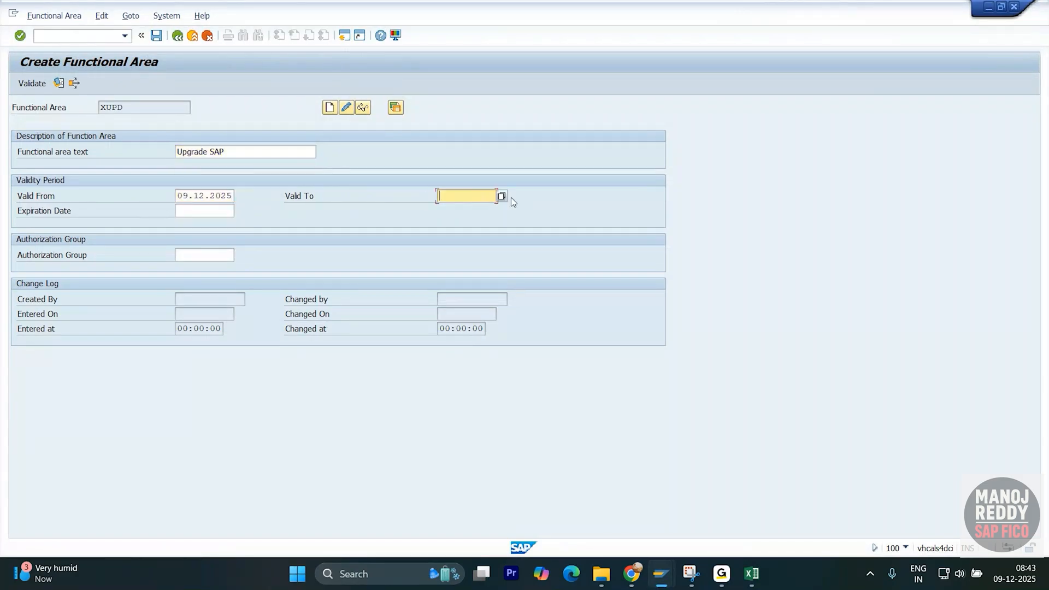
left_click(224, 195)
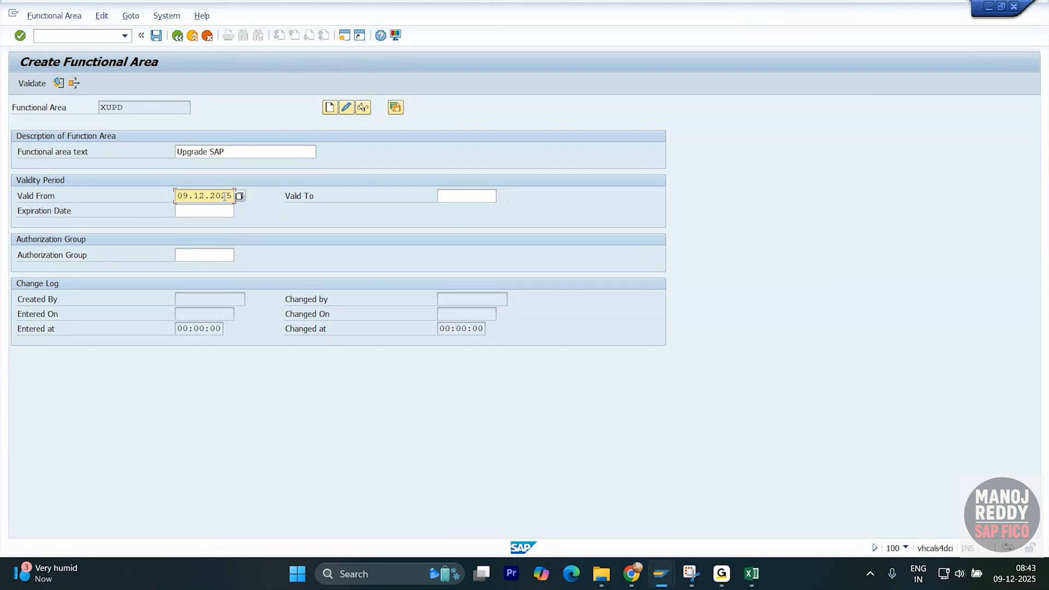
double_click(233, 198)
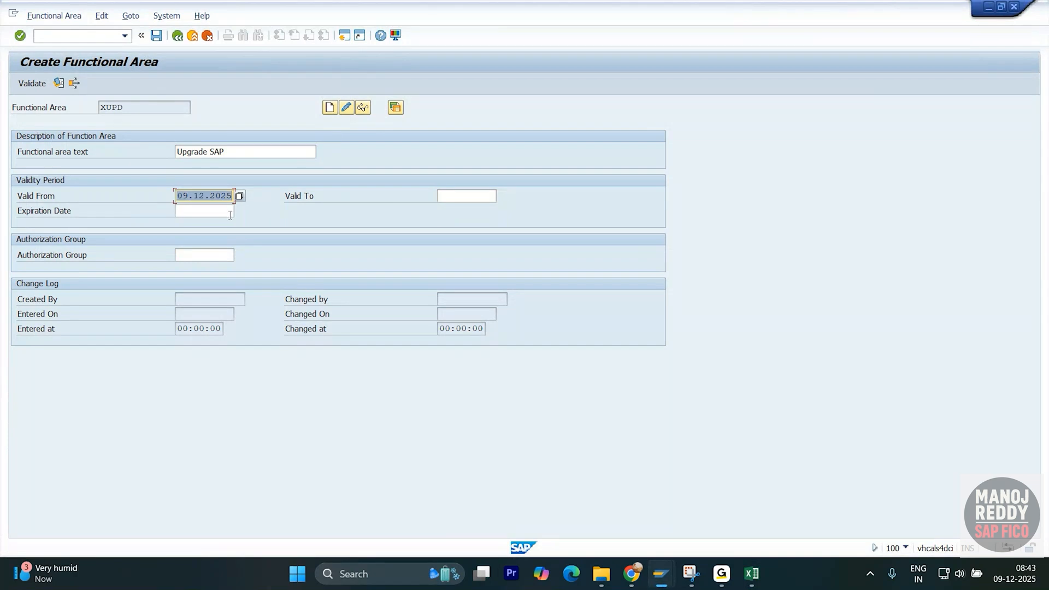
left_click(441, 197)
key("ctrl+v")
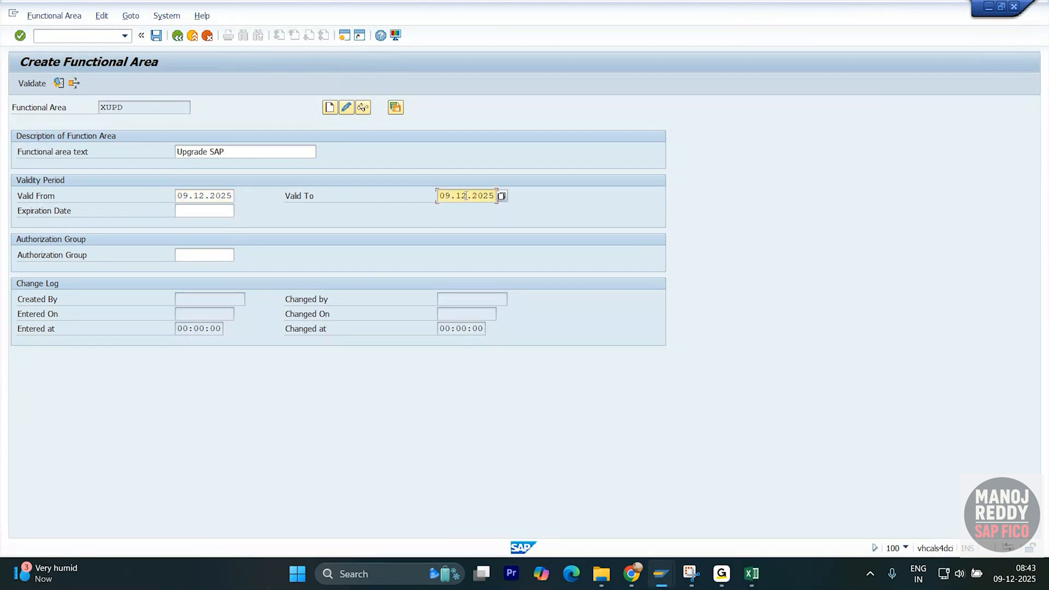
key("BackSpace")
key("BackSpace")
type("05.2026")
key("ctrl+a")
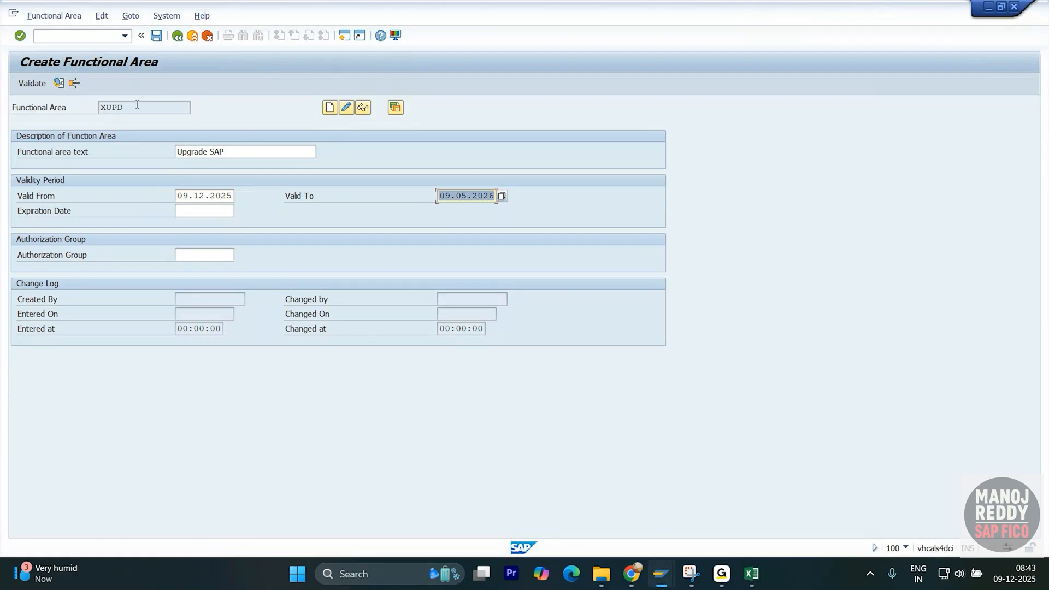
- Check XUPD and the 09.05.2026 end date, save, and reopen XUPD in change mode
left_click_drag(138, 105, 97, 109)
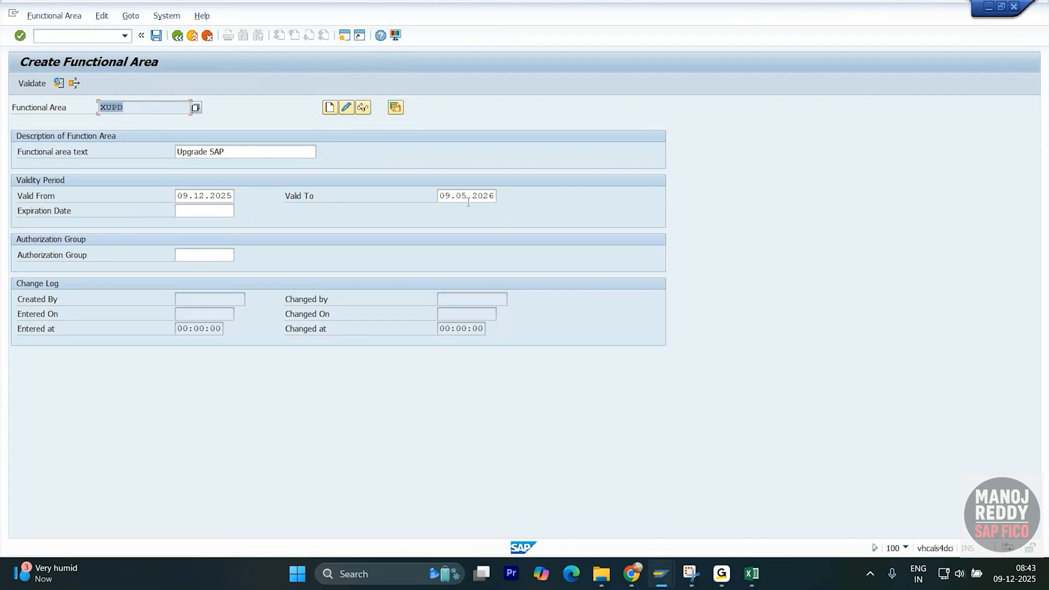
left_click_drag(495, 196, 429, 198)
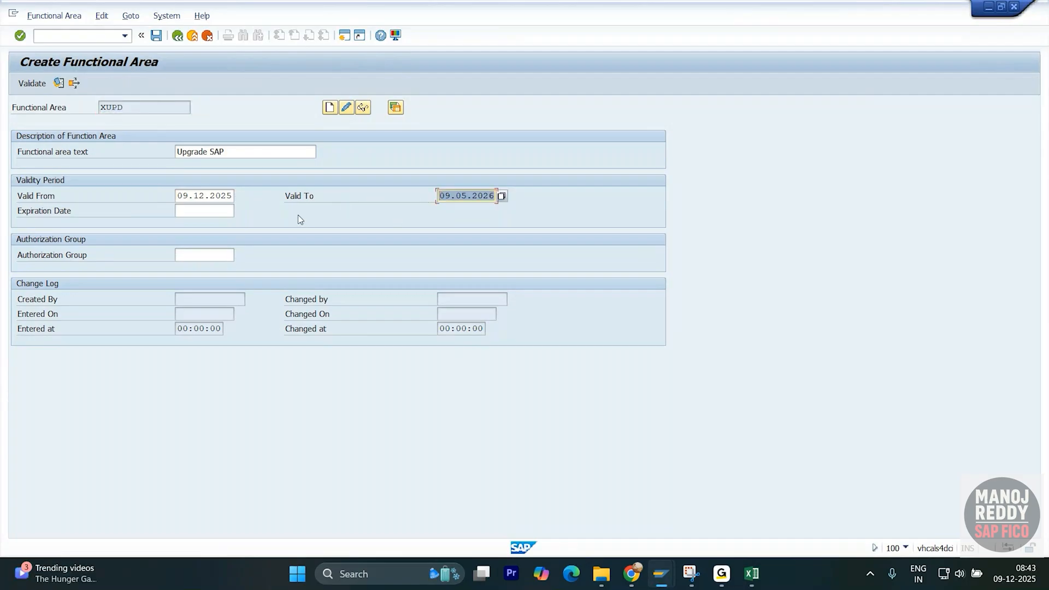
left_click(156, 36)
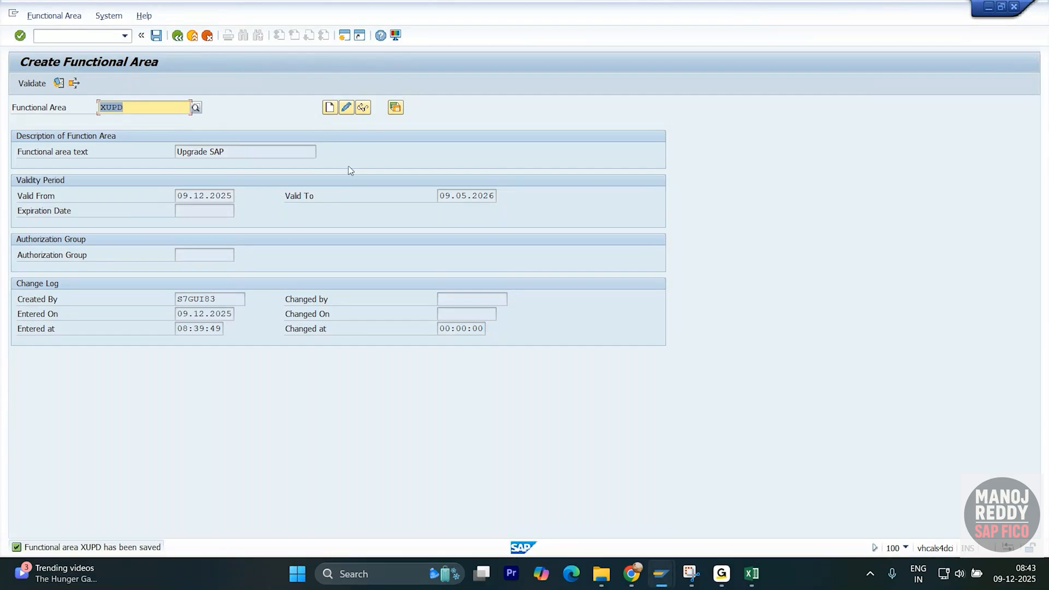
left_click(346, 107)
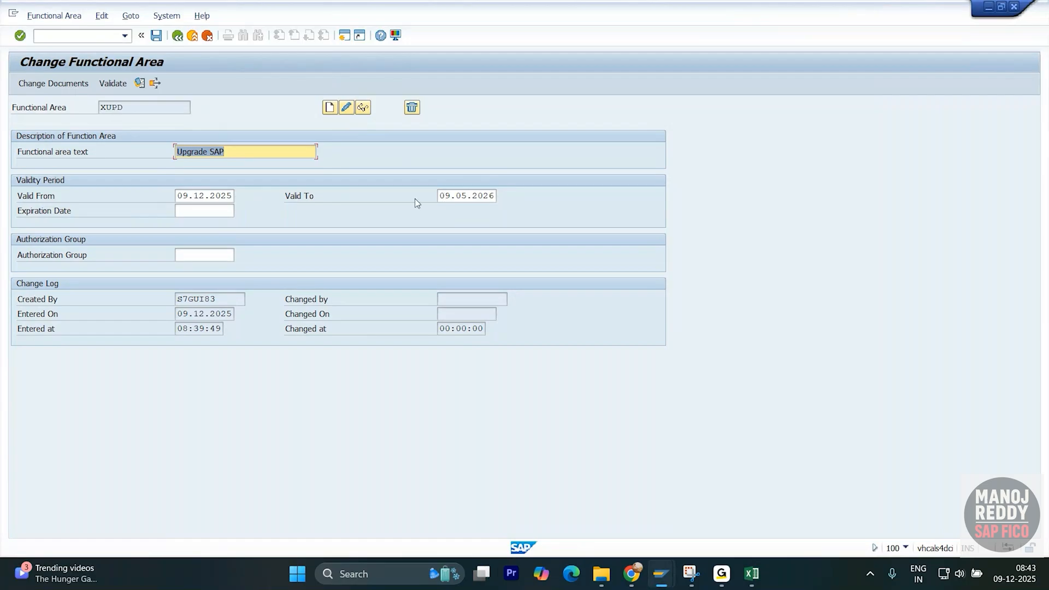
- Return to SAP Easy Access and select the functional area codes and descriptions in the Excel notes
left_click(176, 36)
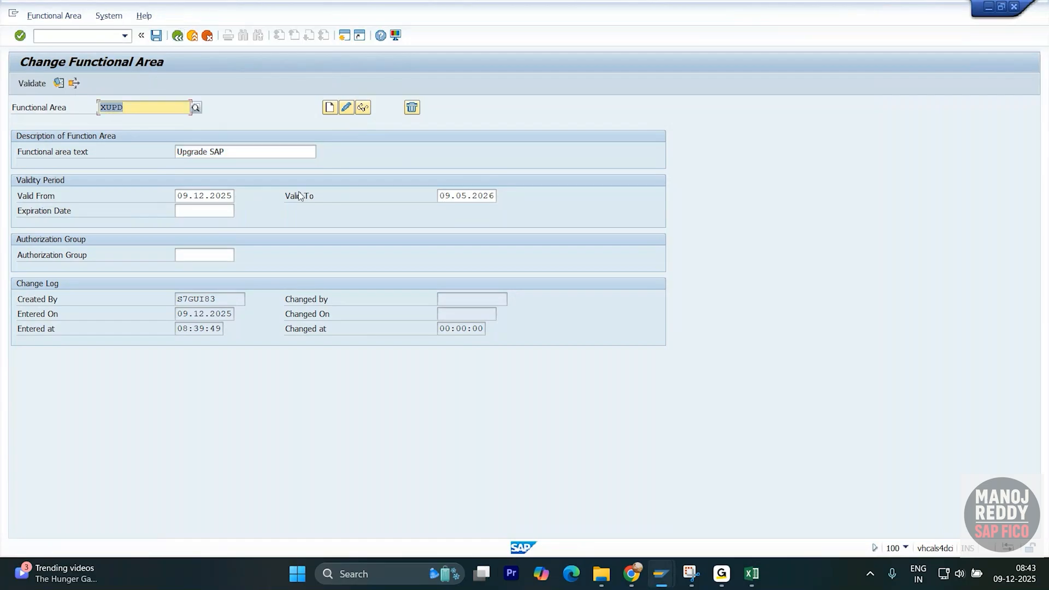
left_click(177, 36)
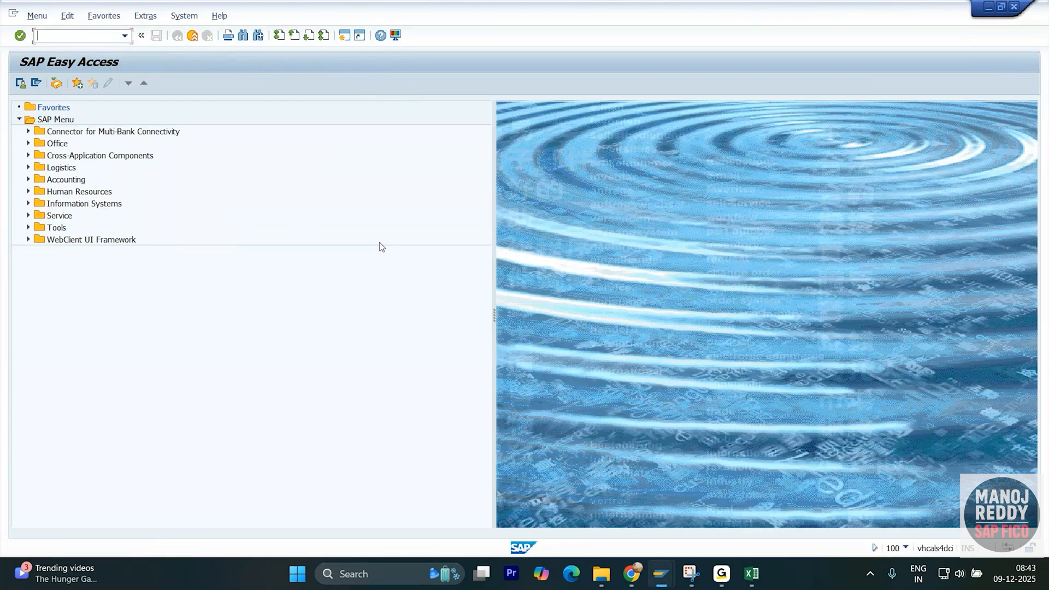
key("alt+Tab")
scroll(412, 377, "down", 3)
left_click(314, 274)
left_click(297, 208)
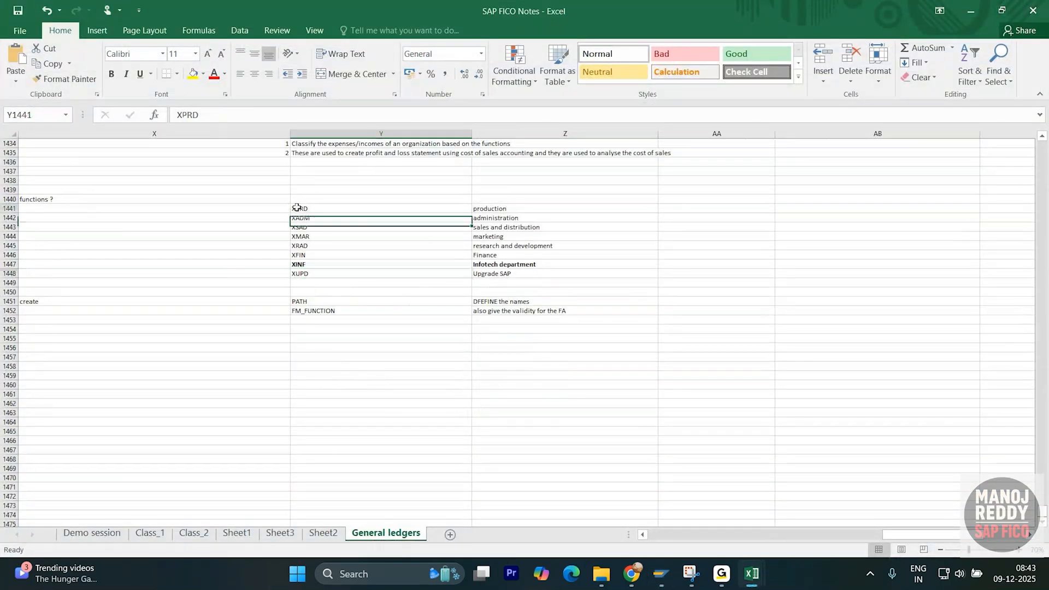
left_click_drag(296, 208, 554, 276)
left_click(383, 367)
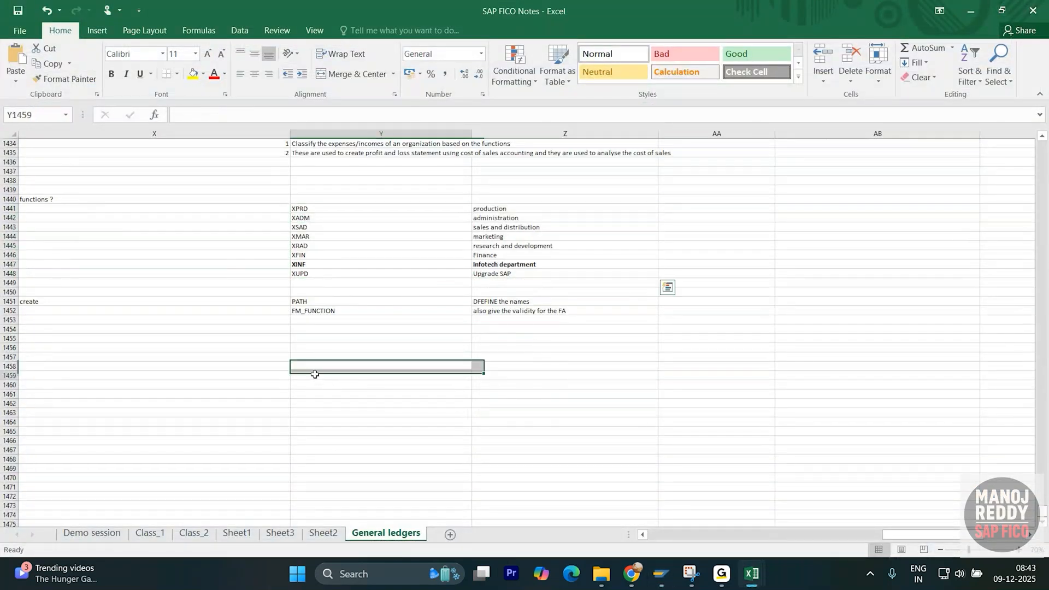
- Type 'activate the cost of sales account' into cell X1457
left_click(303, 337)
left_click(258, 342)
scroll(258, 342, "down", 1)
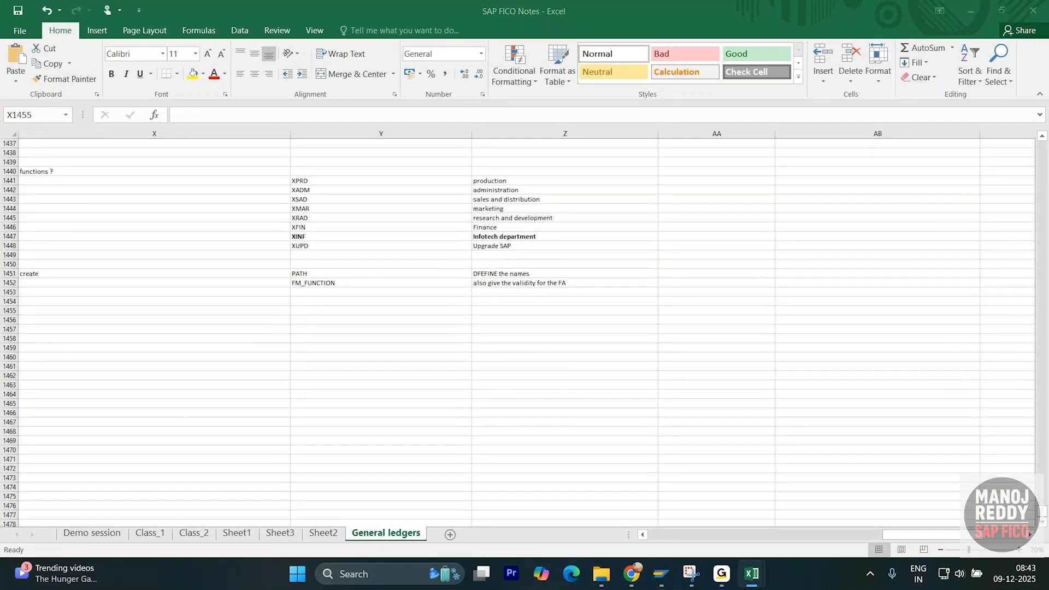
left_click(335, 333)
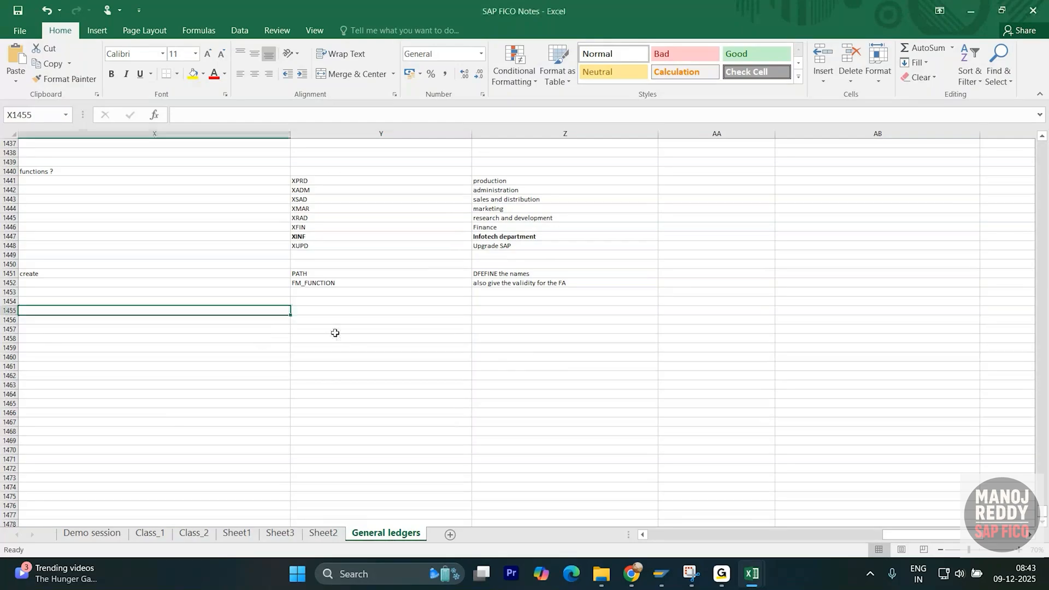
left_click(276, 327)
type("activate")
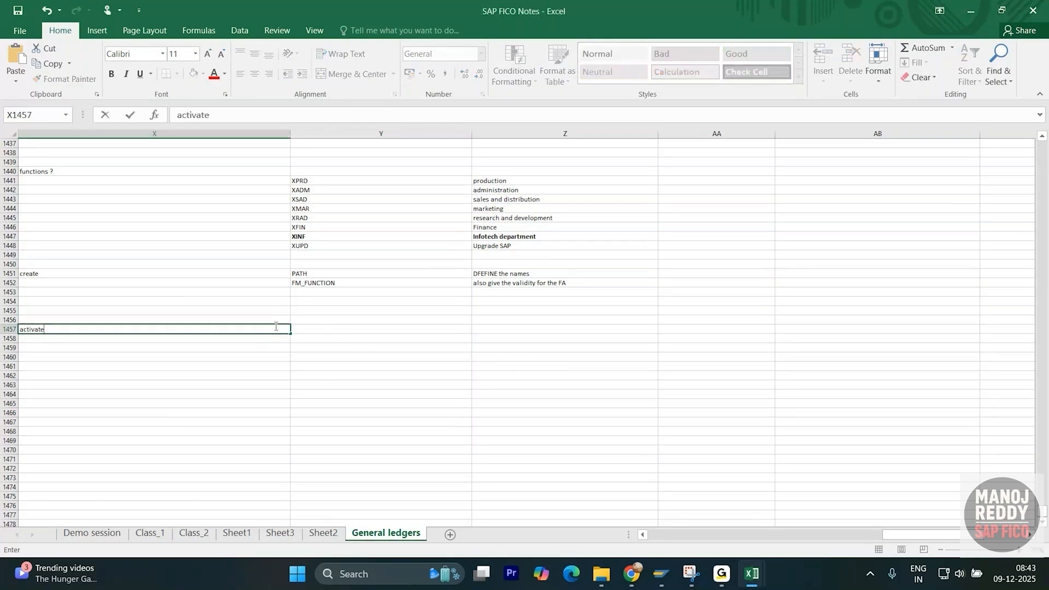
type(" the cost of sales account")
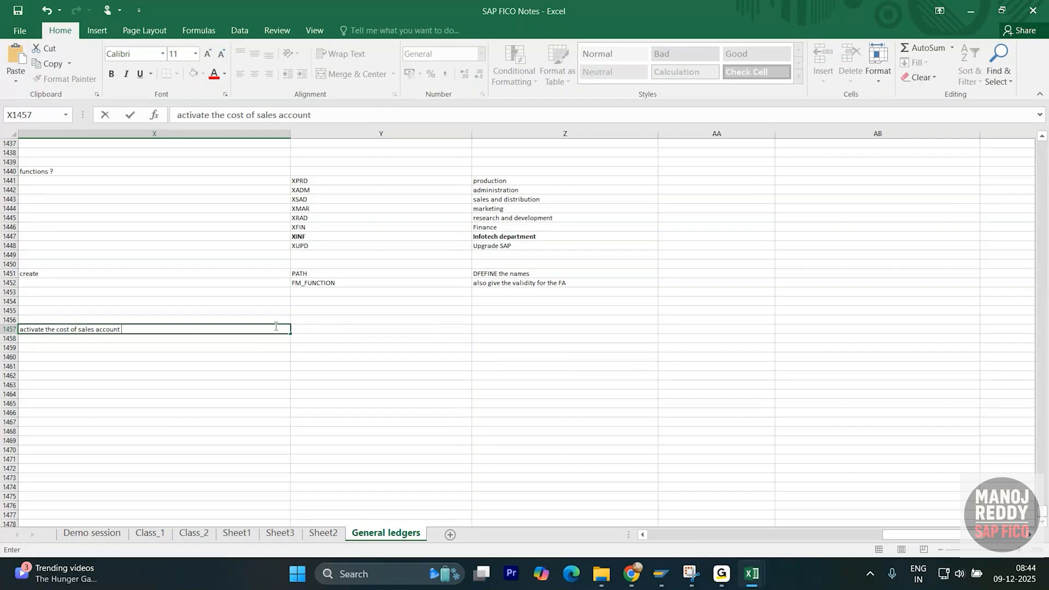
- Turn the X1457 note into the question 'activate the cost of sales account?'
key("Return")
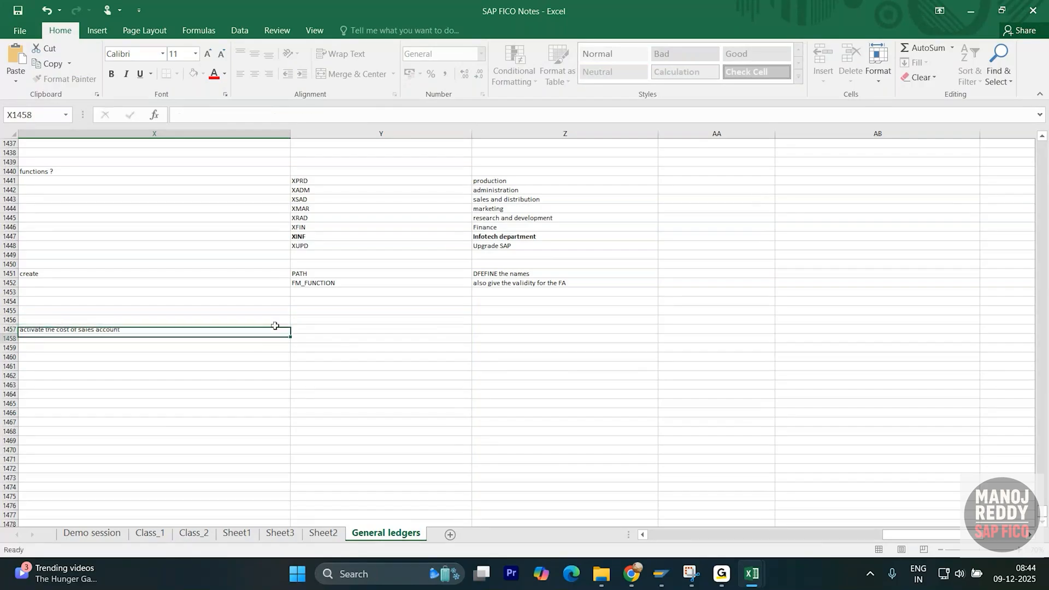
double_click(260, 330)
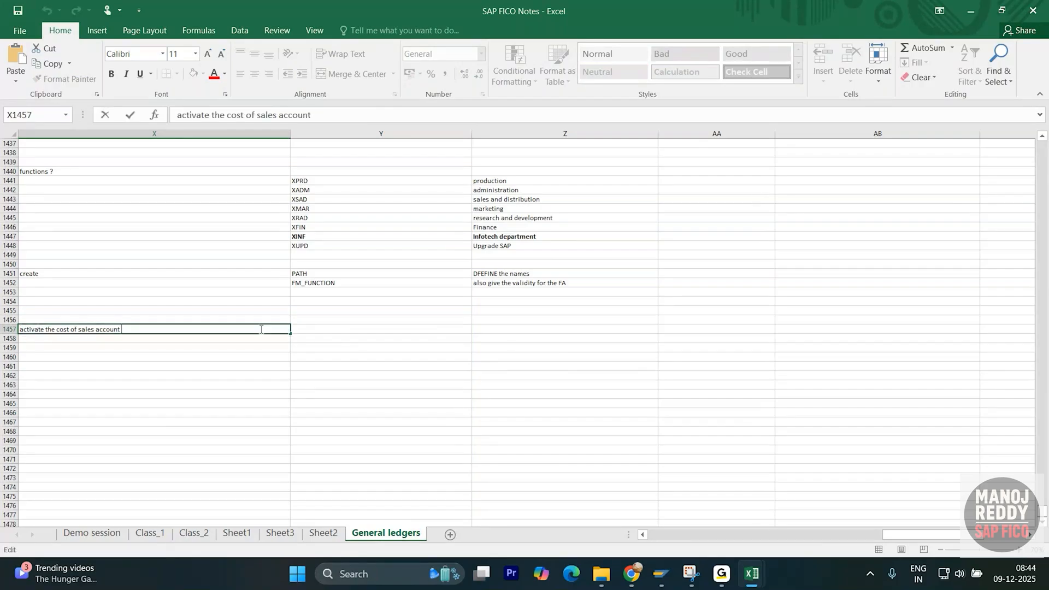
type("?")
key("Return")
- Note in Y1458 that the FA goes into the master data, and add 'WHICH MASTER DATA ?' in Z1457
left_click(329, 337)
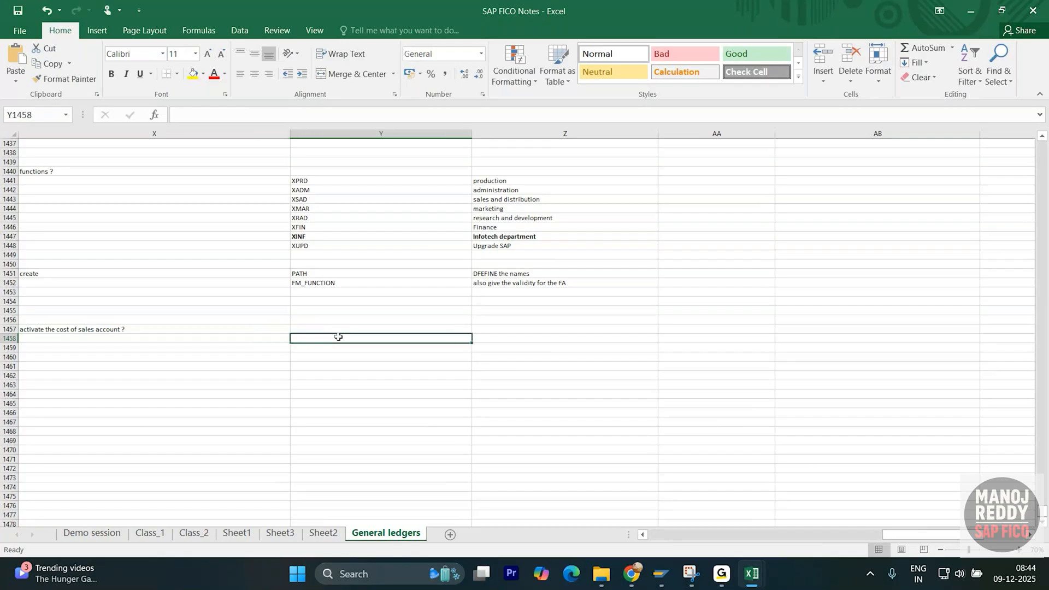
type("you a")
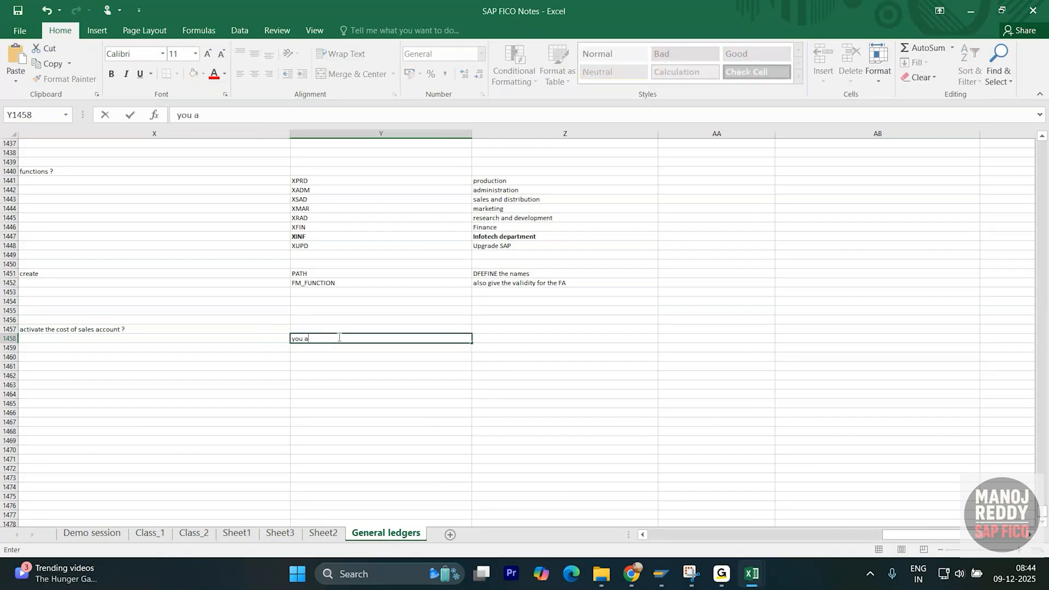
type(" ca")
key("BackSpace")
type("can")
type("t the FA in the master daTA")
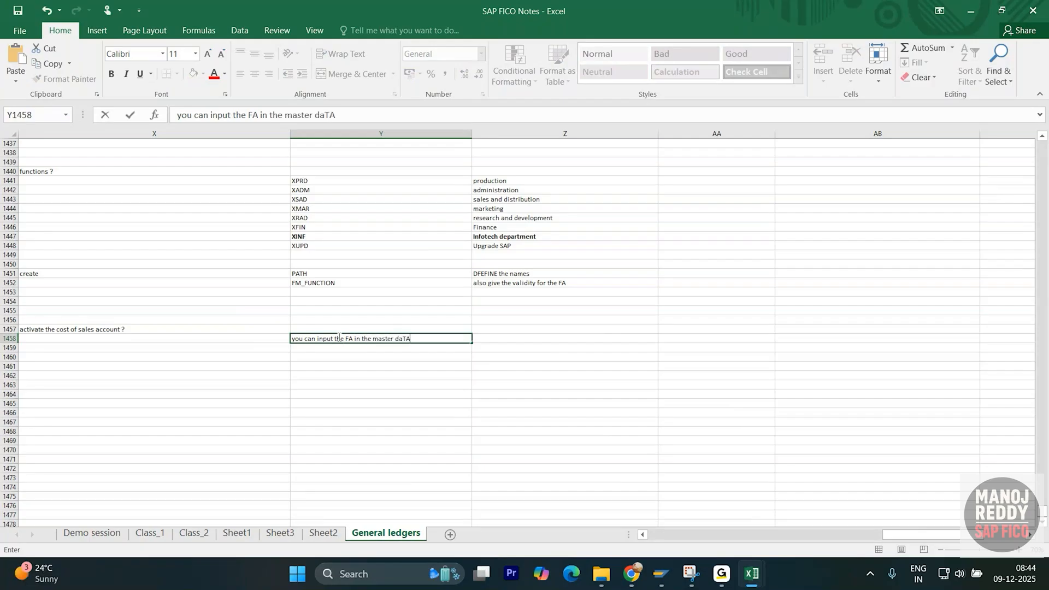
key("Return")
left_click(503, 330)
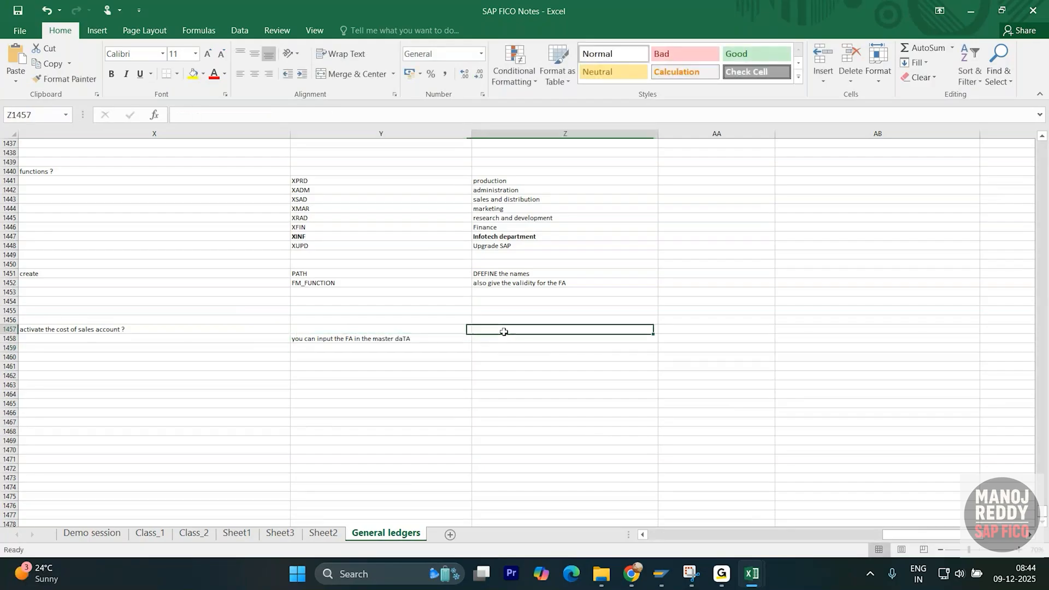
type("WHICH")
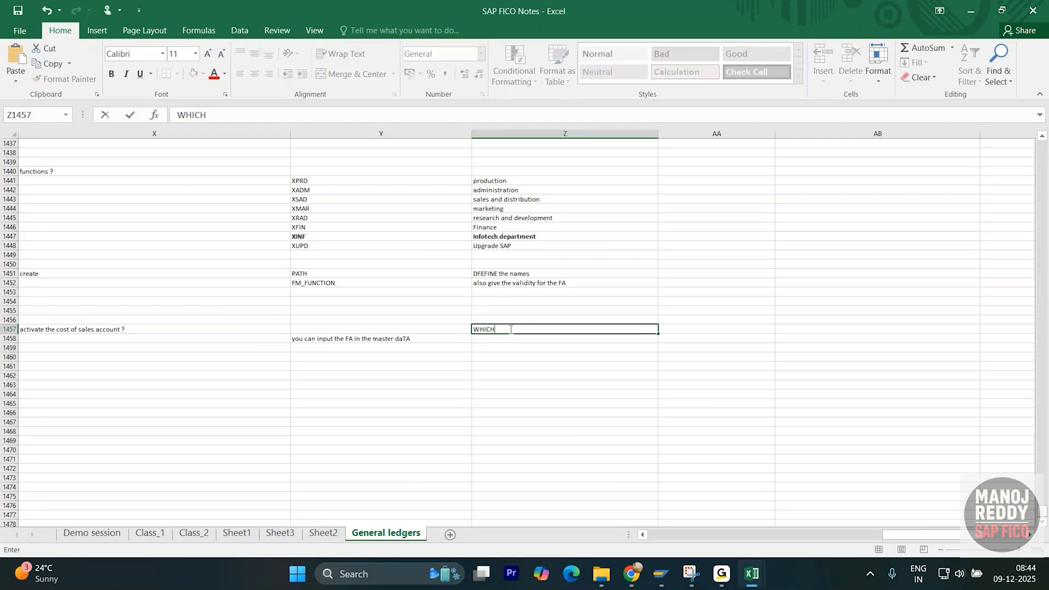
type(" MASTER DATA ?")
key("Return")
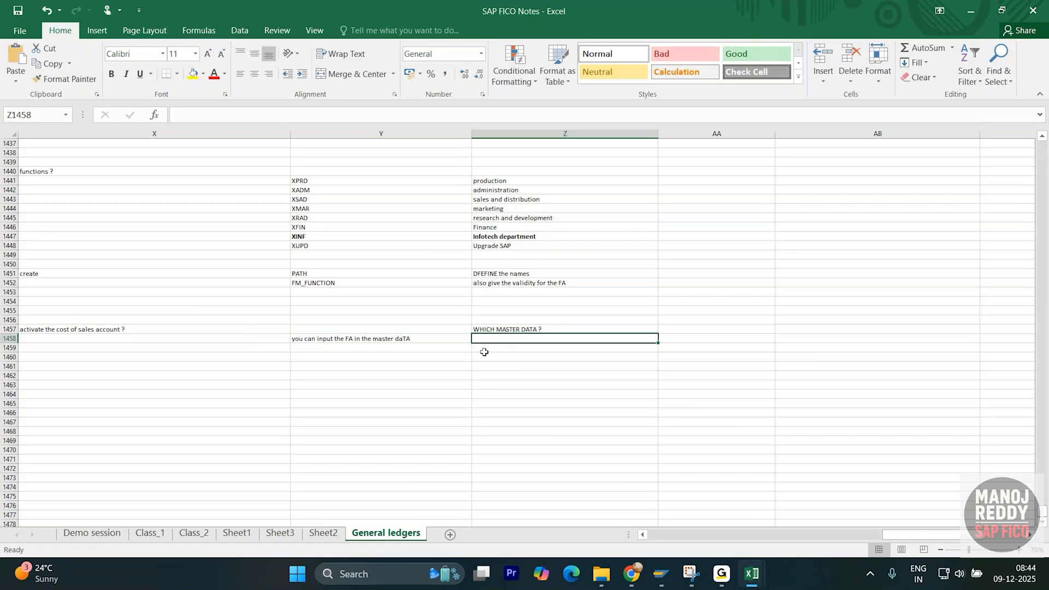
- Move the master-data answer from Y1458 down to Y1460
left_click(410, 337)
key("ctrl+c")
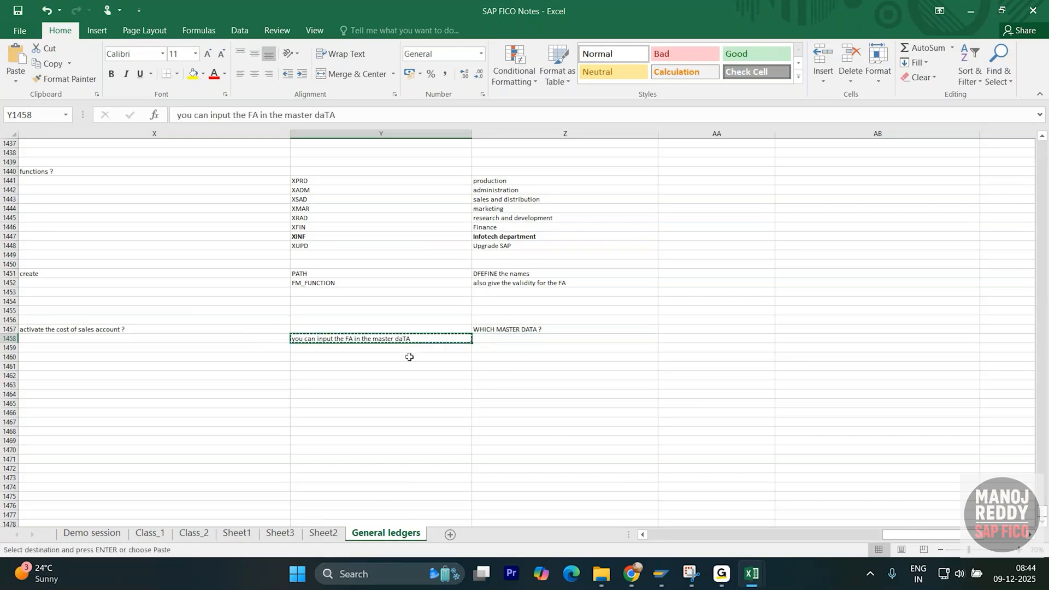
left_click(410, 357)
key("ctrl+v")
left_click(432, 404)
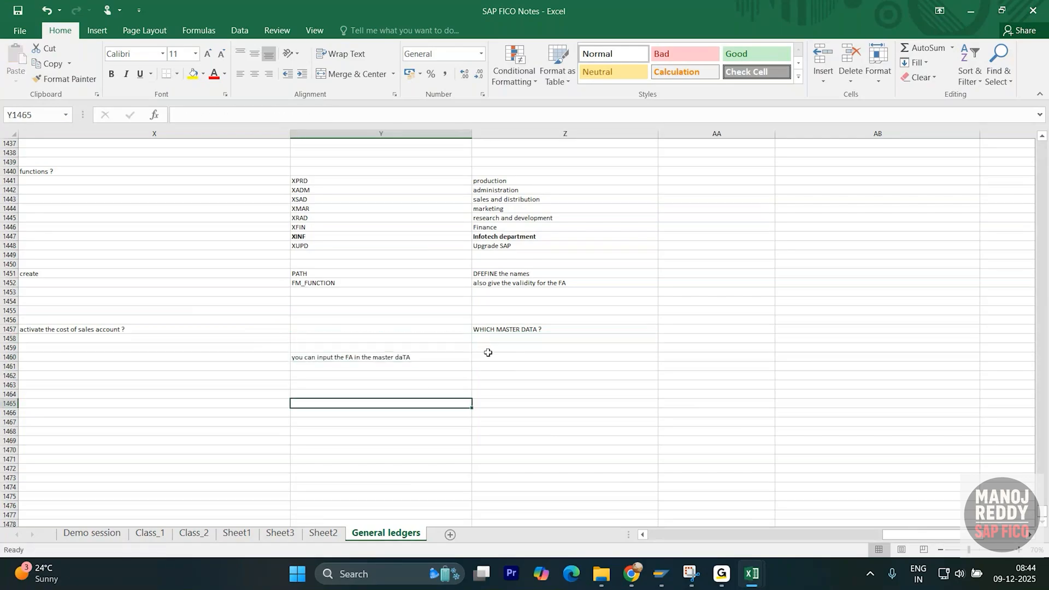
- Enter 'G/l accounting' in Z1459, correcting the typo in the formula bar
left_click(490, 348)
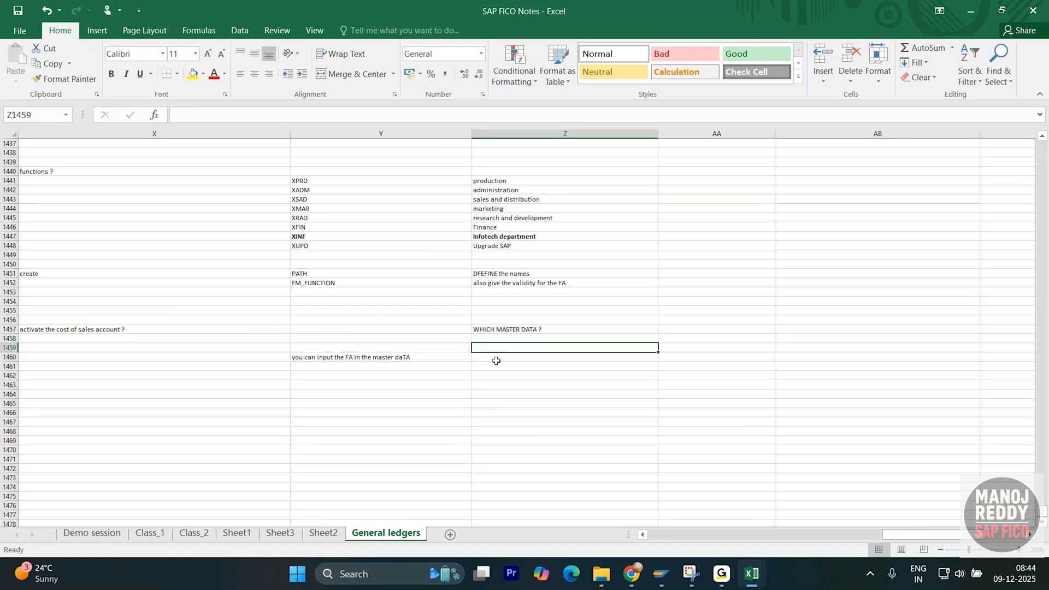
type("G.")
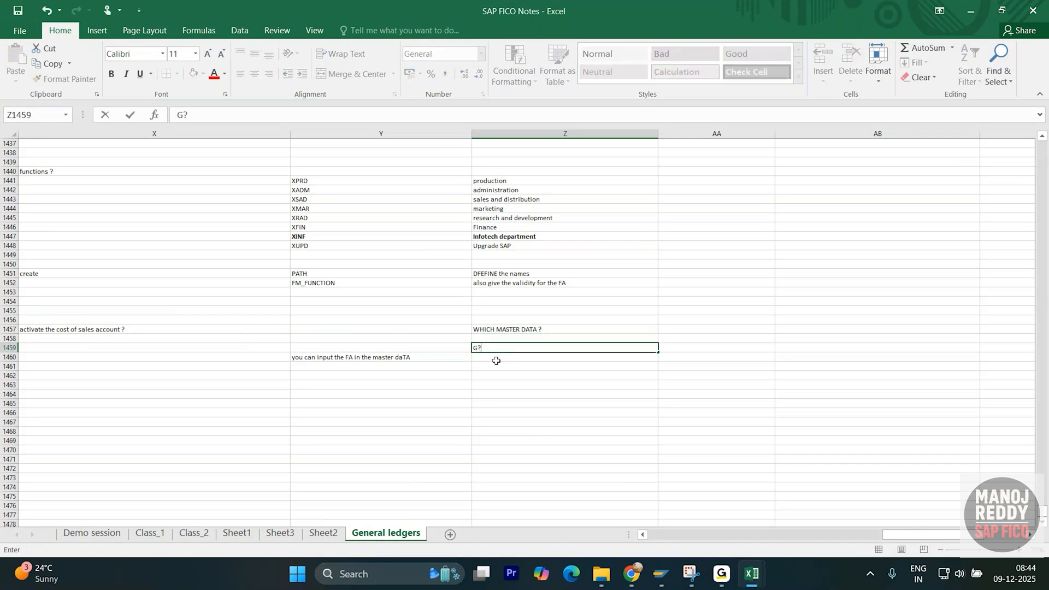
type("l accounting")
key("Return")
left_click(491, 348)
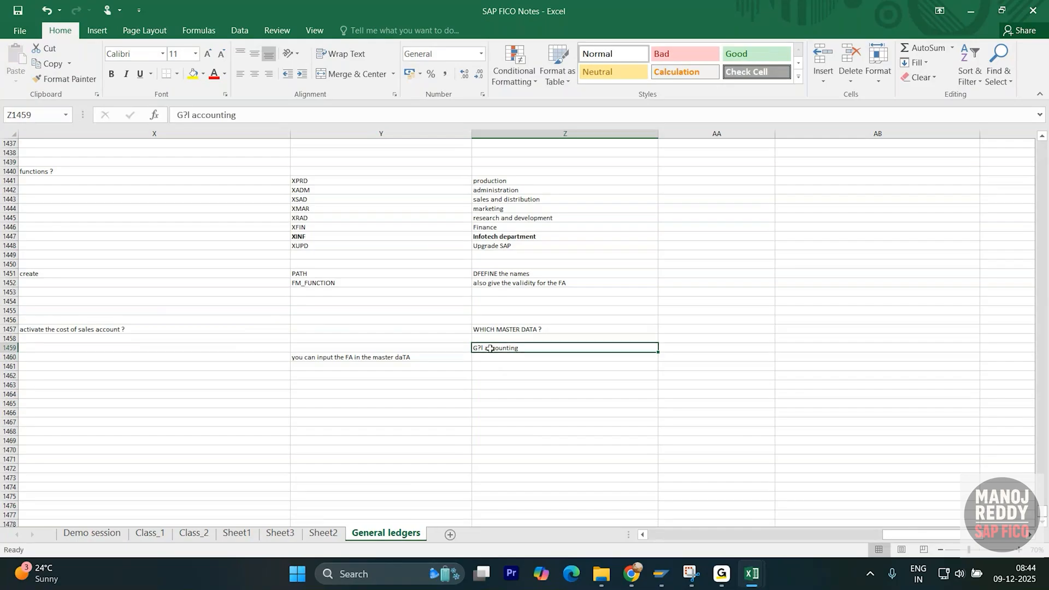
left_click(189, 114)
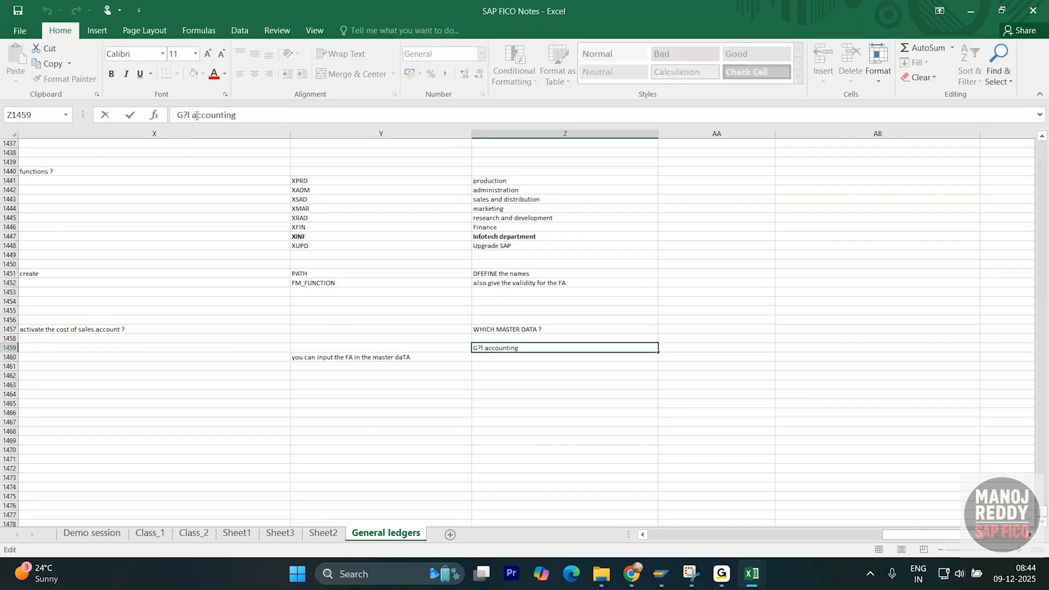
key("BackSpace")
type("/")
left_click(494, 376)
- Add 'Cost centers' in Z1460 and 'internal orders' in Z1461
left_click(498, 360)
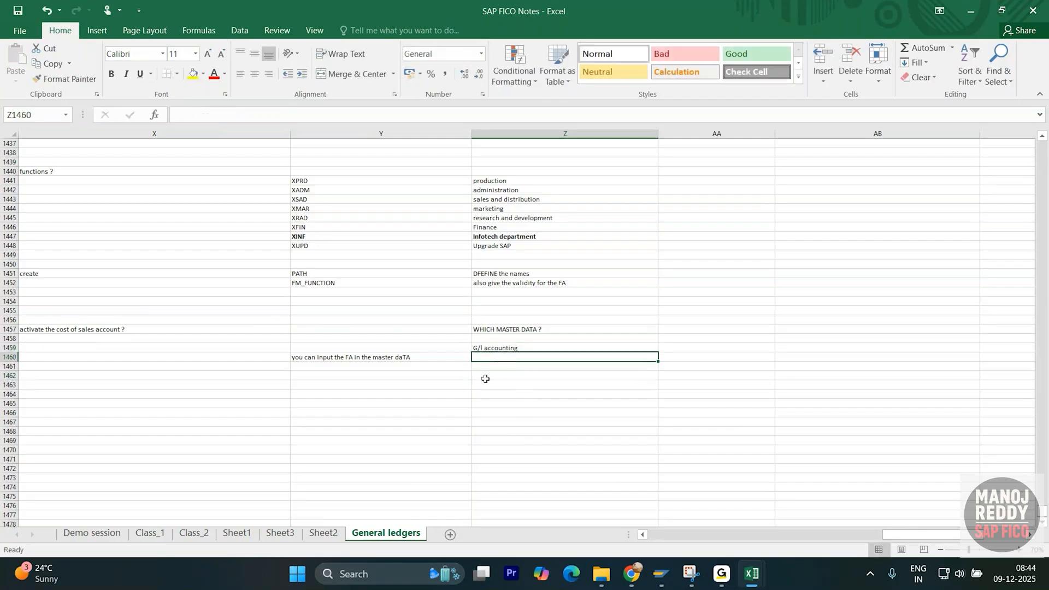
type("C")
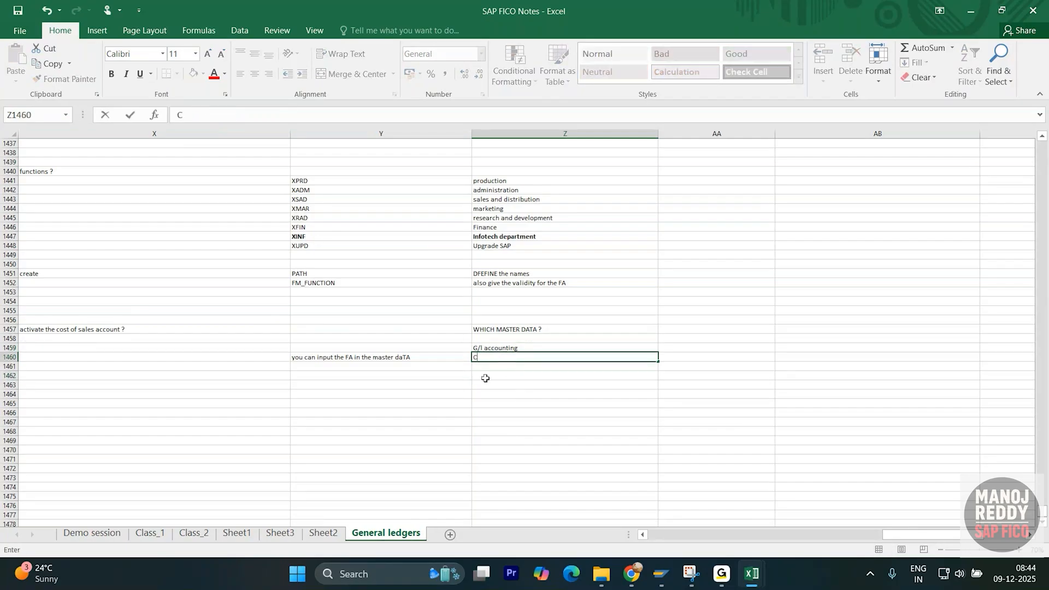
type("ost cednte")
type("ters")
key("Return")
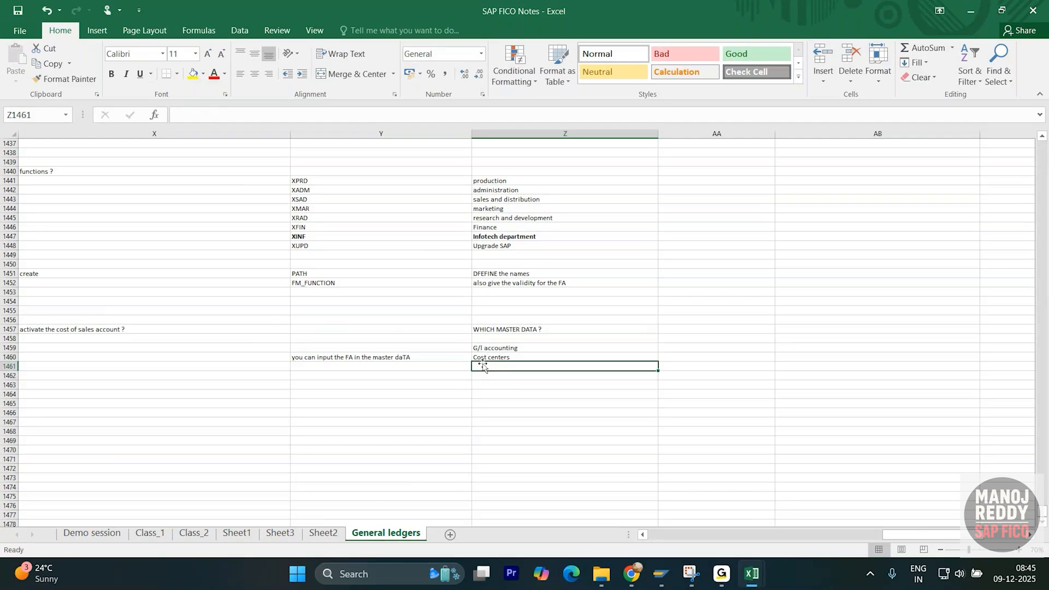
left_click(488, 387)
left_click(495, 366)
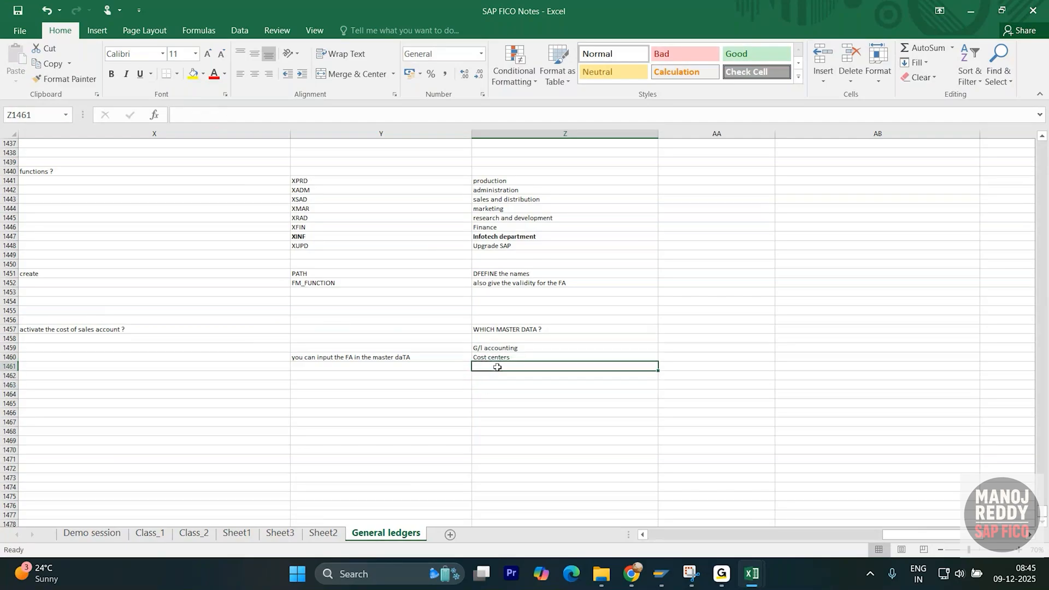
type("inter")
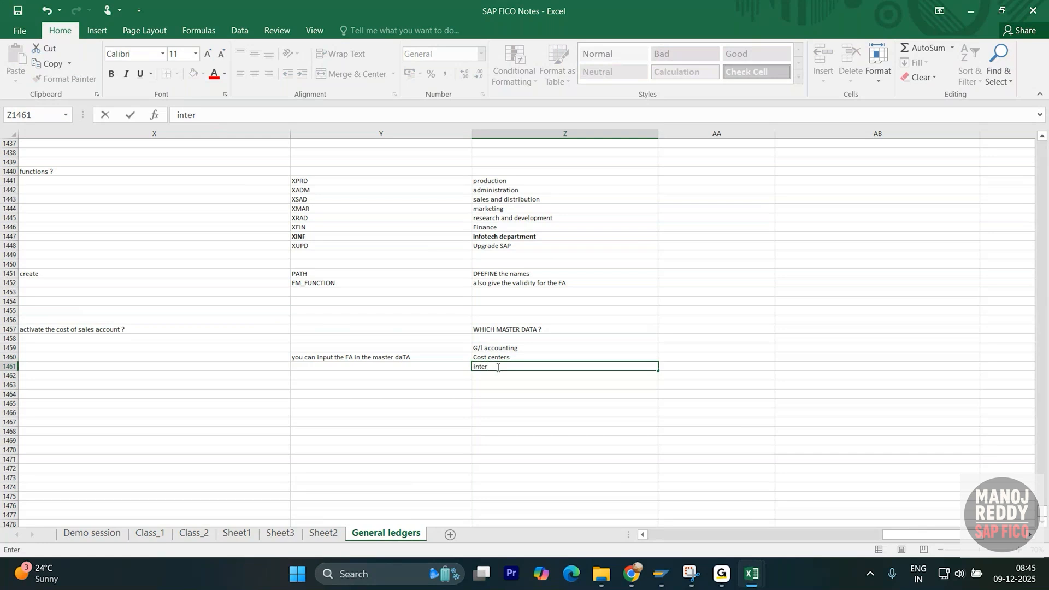
type("nal orders")
key("Return")
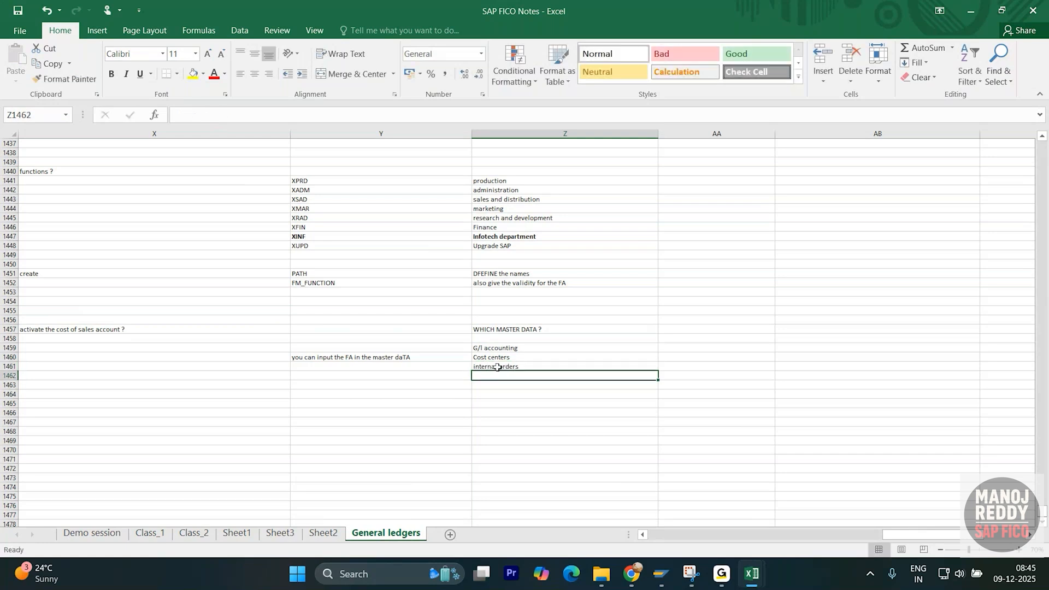
- Select the three master data entries in Z1459:Z1461, then go back to G/l accounting
left_click(497, 367)
left_click_drag(499, 348, 499, 365)
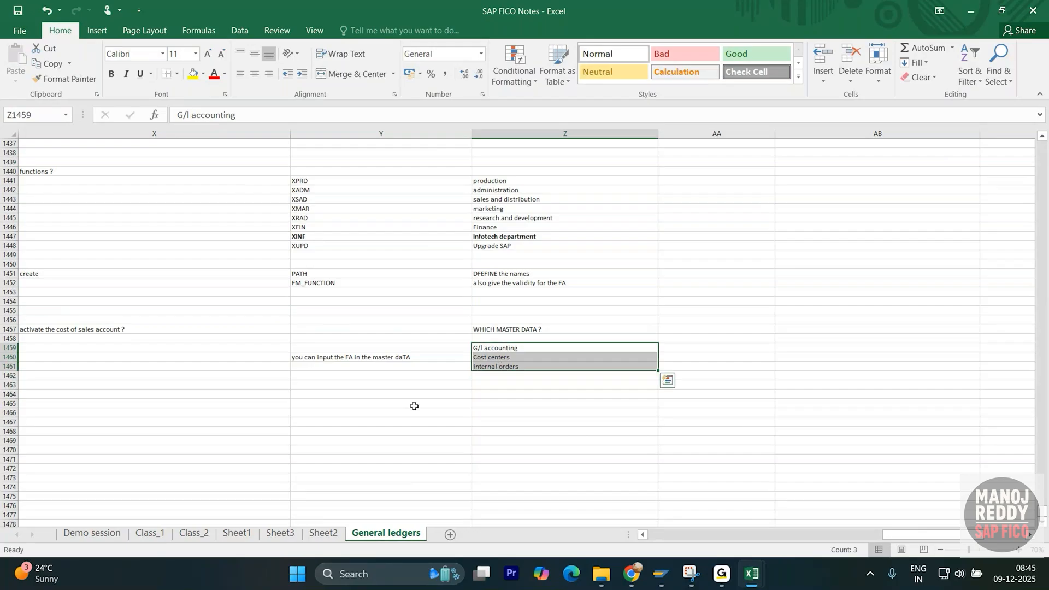
left_click(293, 440)
scroll(199, 365, "down", 3)
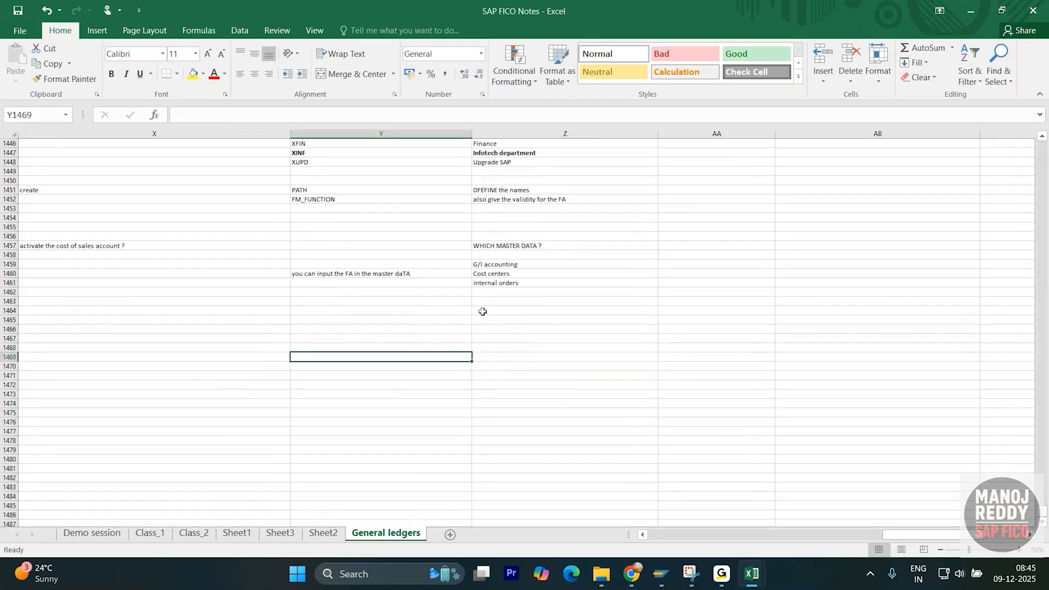
left_click(504, 265)
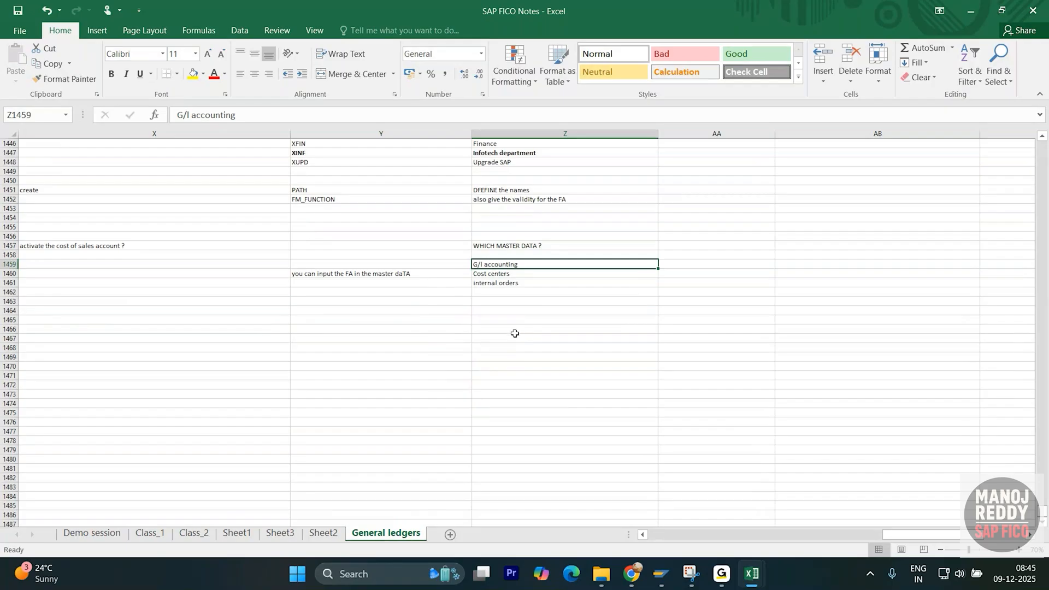
- Paste the copied G/l accounting entry into cell Y1464
key("ctrl+c")
left_click(423, 310)
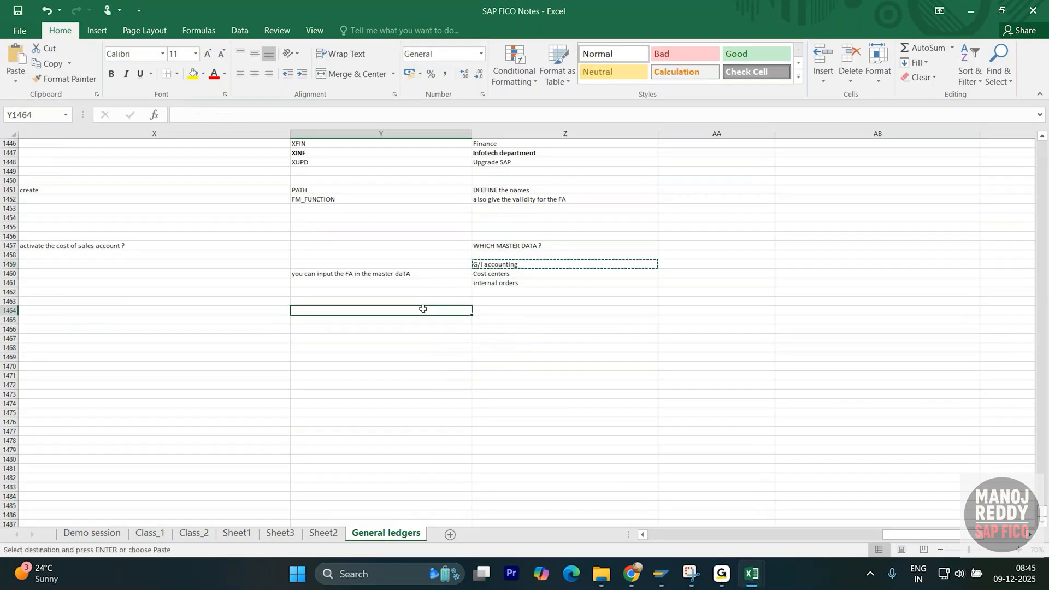
key("ctrl+v")
left_click(440, 356)
- Write the note 'in active COS' in Z1464, replacing the first 'non functional area' text
left_click(538, 309)
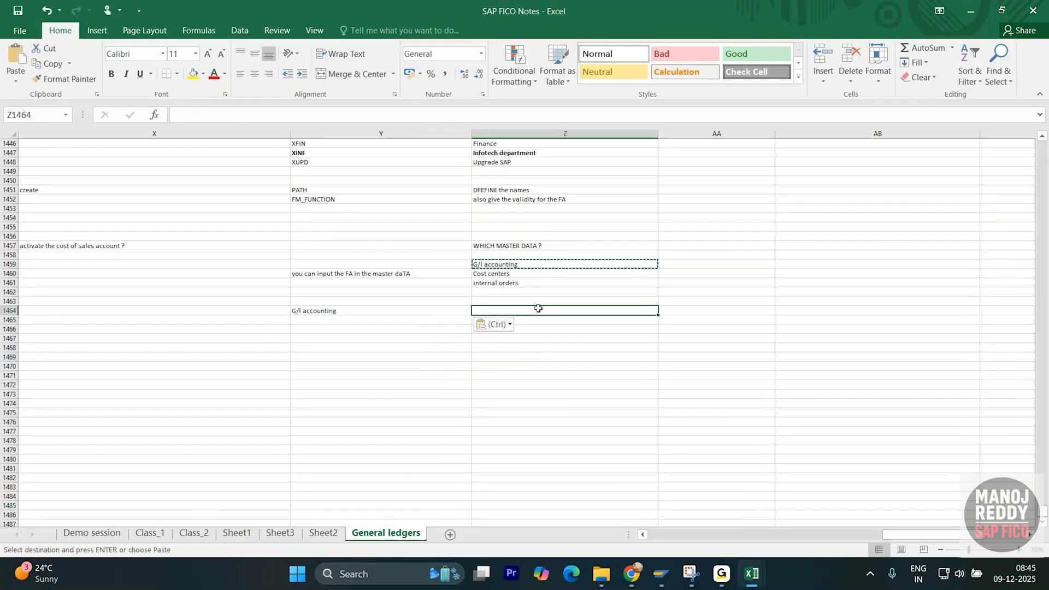
type("non")
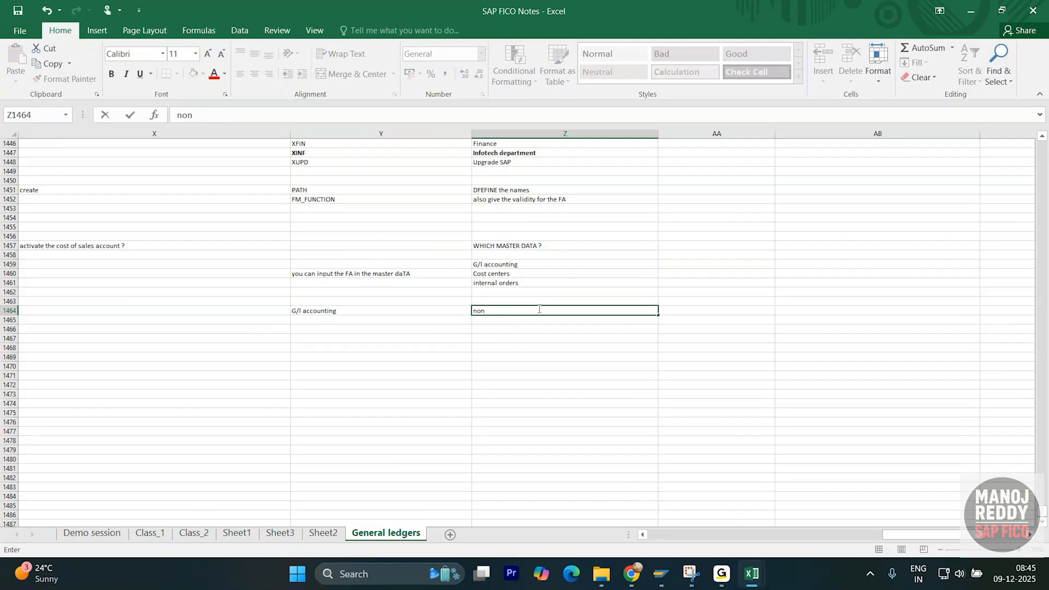
type(" functional area")
key("Tab")
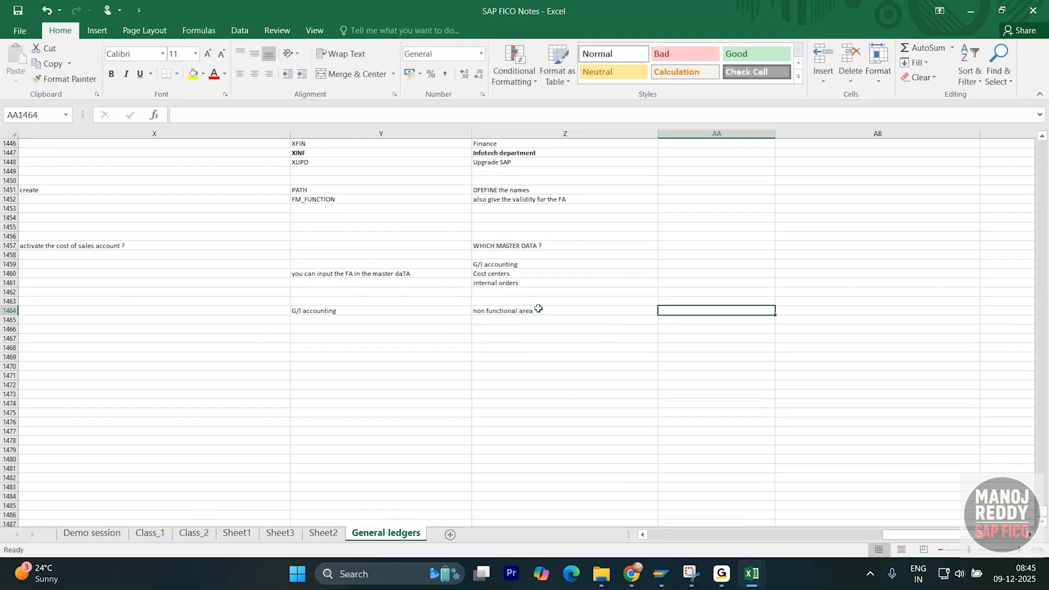
left_click(539, 309)
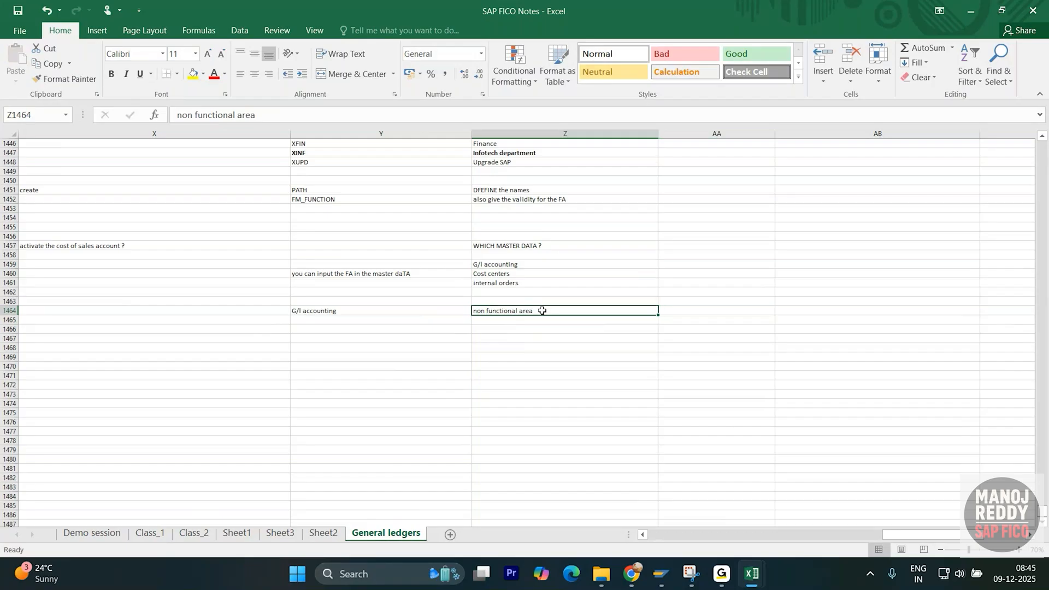
double_click(543, 310)
left_click_drag(534, 311, 466, 312)
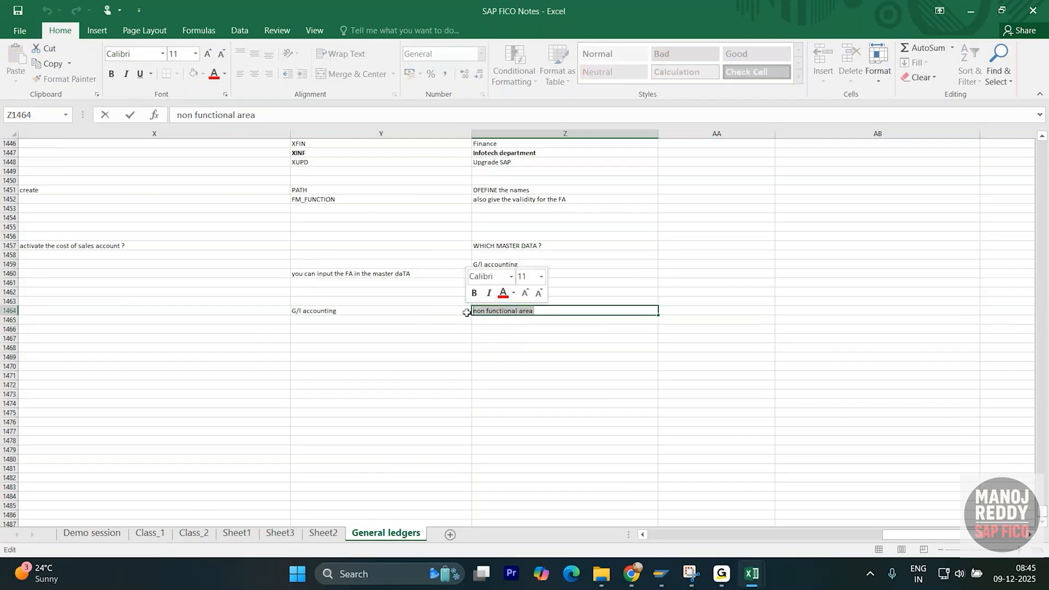
key("BackSpace")
type("in")
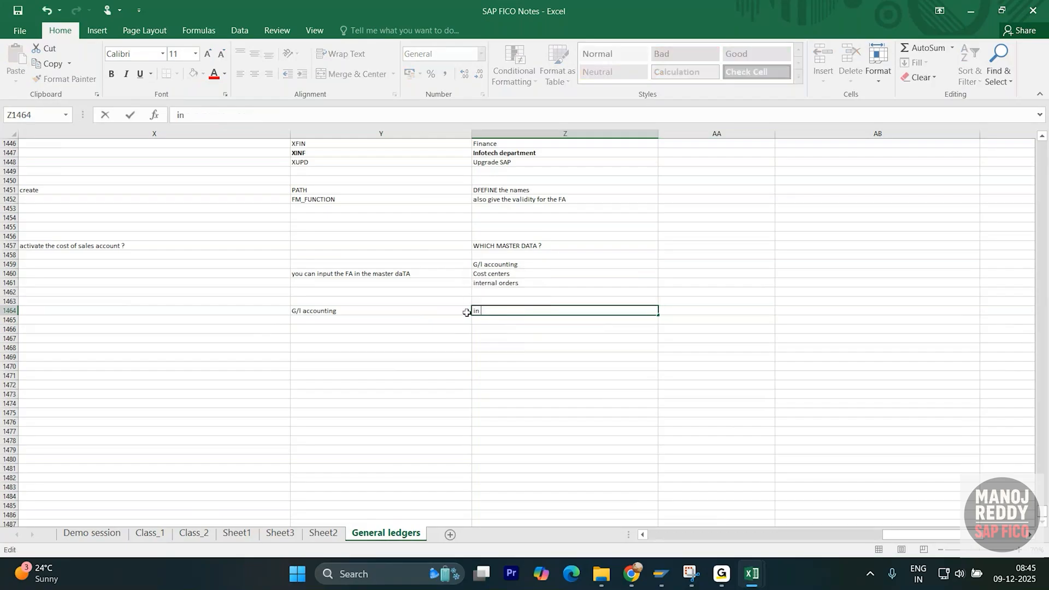
type(" active FA")
type("COS")
key("Return")
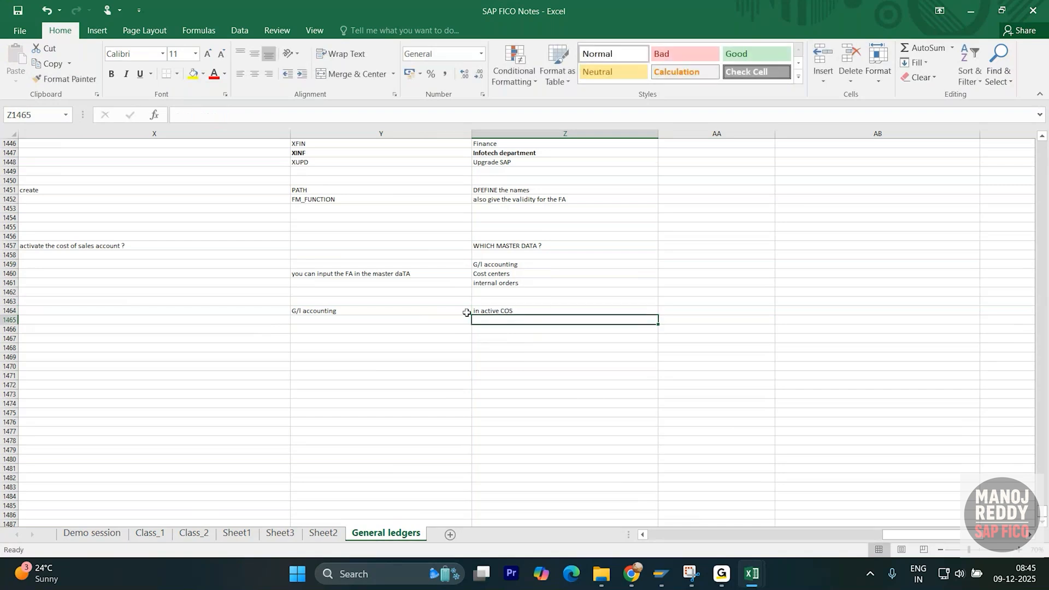
- Add the note 'cost of sales is active' in AA1464 and review the new notes
left_click(663, 311)
type("A")
key("BackSpace")
type("cos")
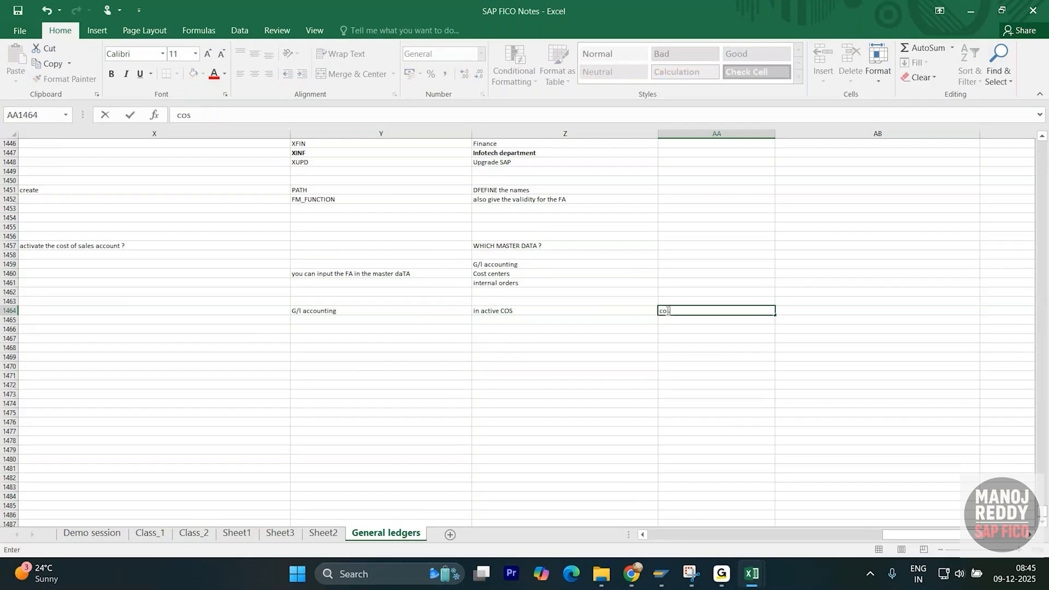
type("t of sales is active")
key("Return")
left_click(587, 310)
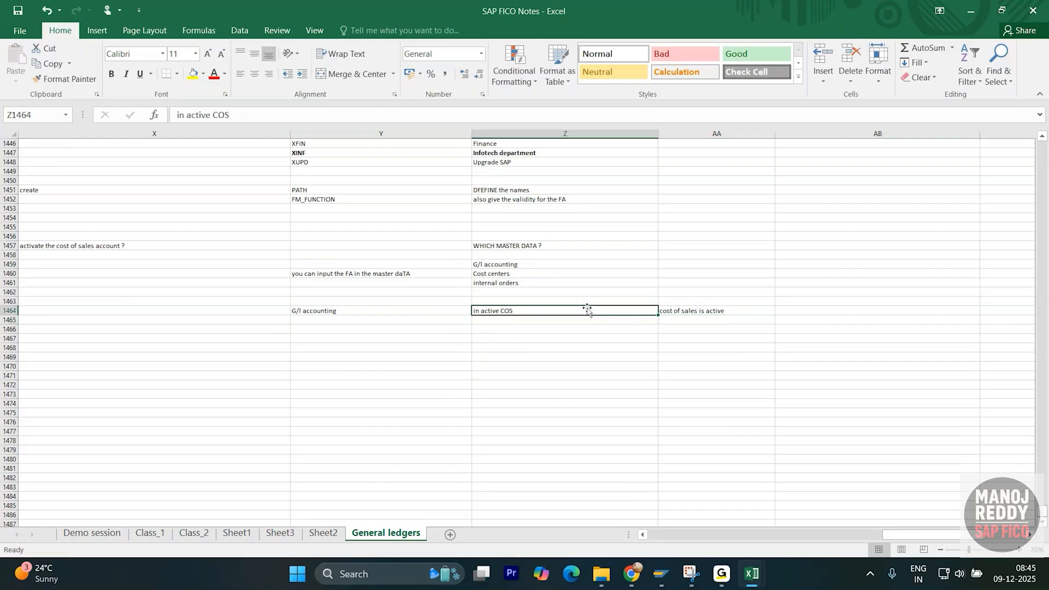
left_click(683, 309)
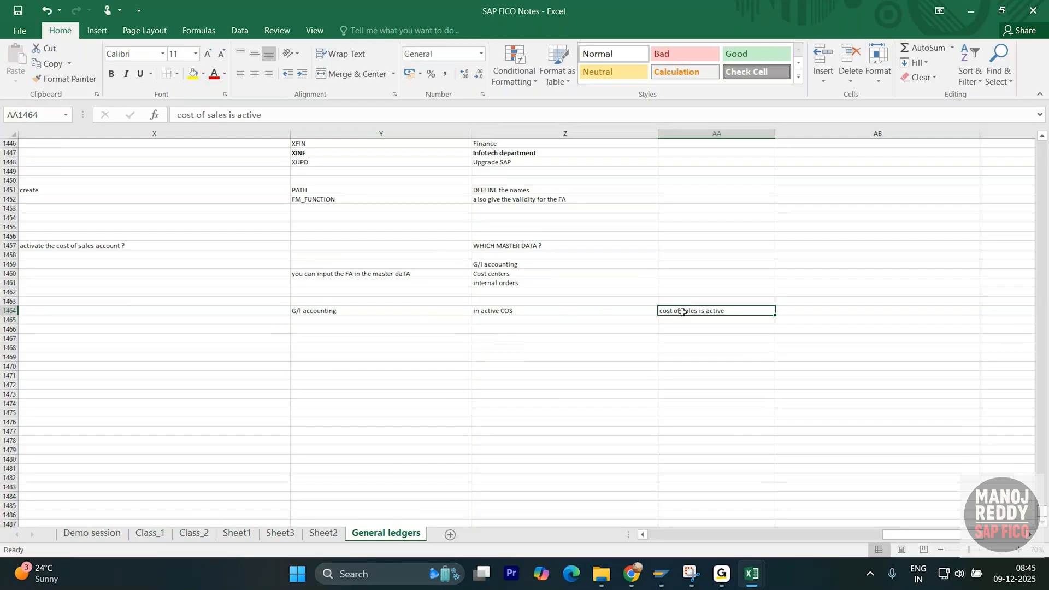
left_click(514, 310)
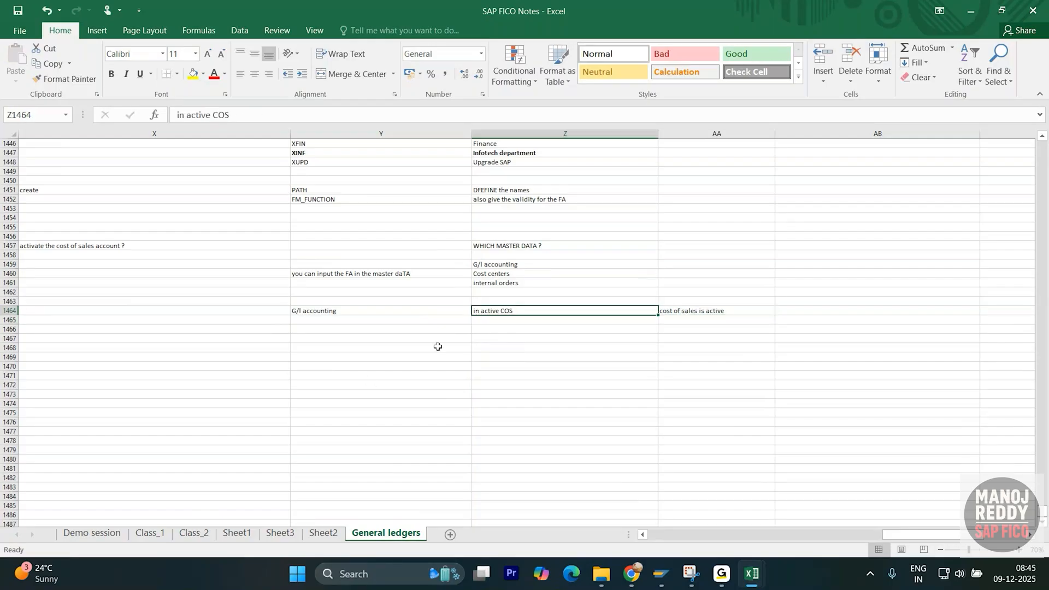
left_click(501, 274)
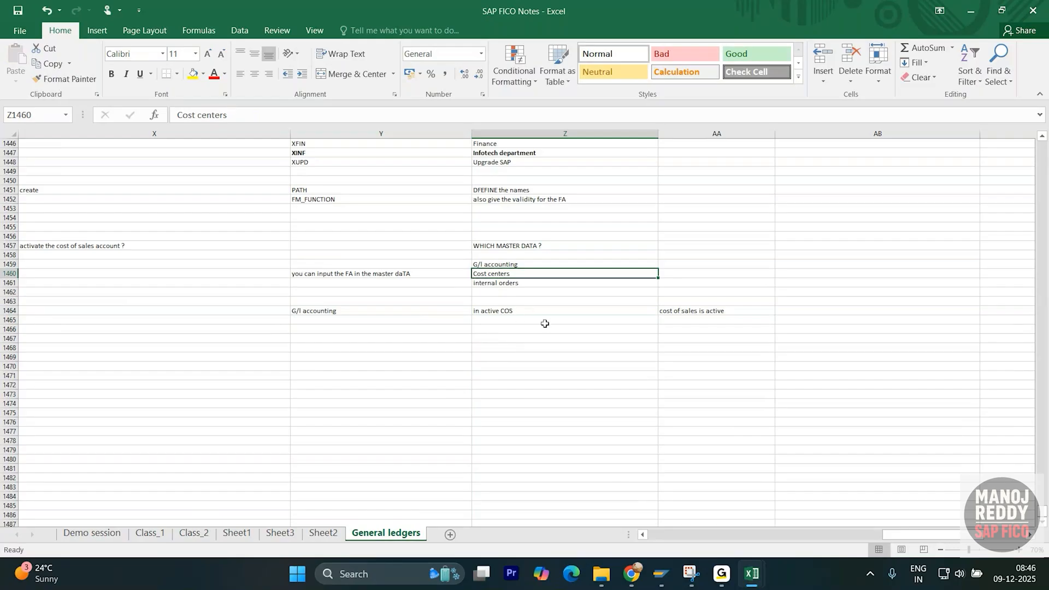
left_click(549, 310)
- Make the G/l accounting note in Y1464 bold
scroll(401, 330, "down", 1)
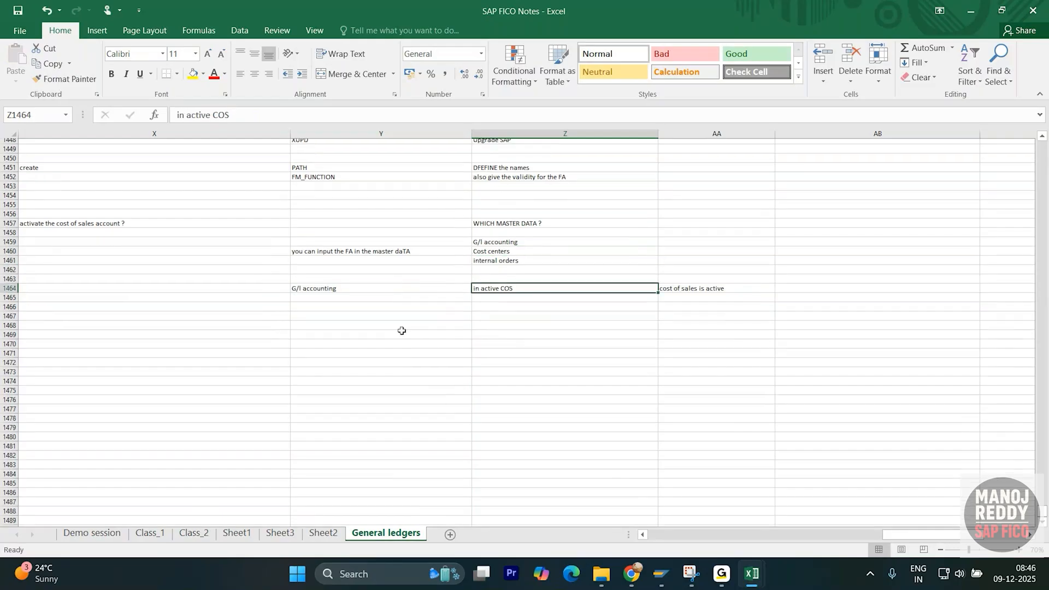
left_click(307, 309)
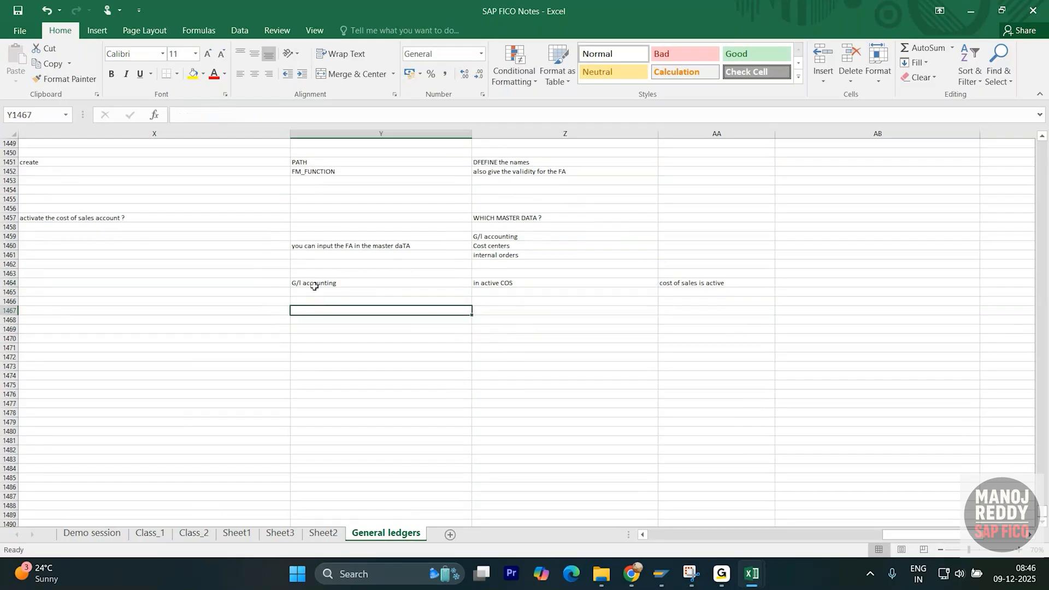
left_click(319, 283)
key("ctrl+b")
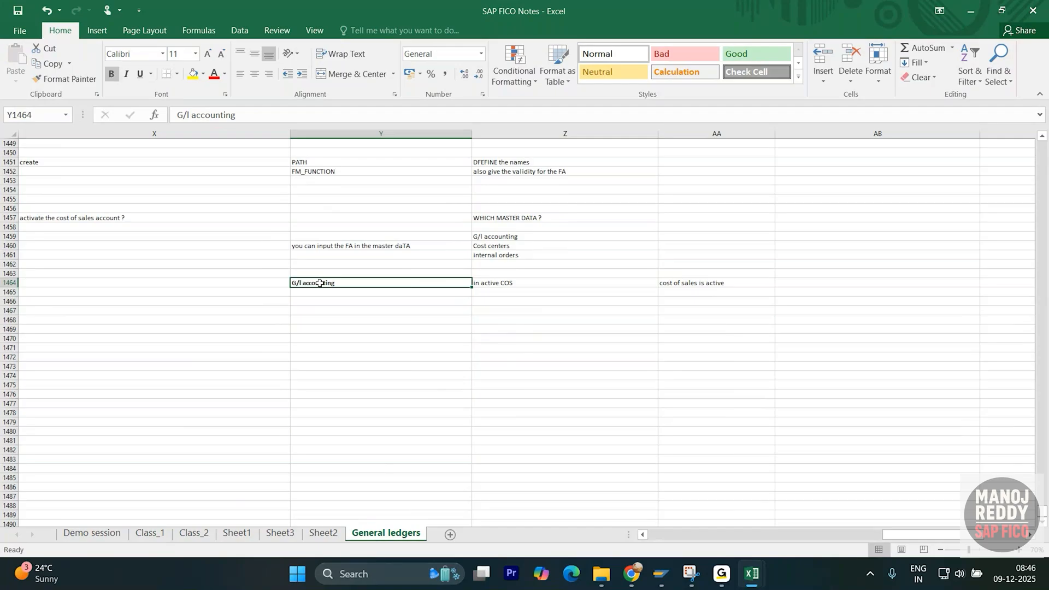
left_click(362, 344)
- Move 'cost of sales is active' from AA1464 to AB1464
left_click(713, 282)
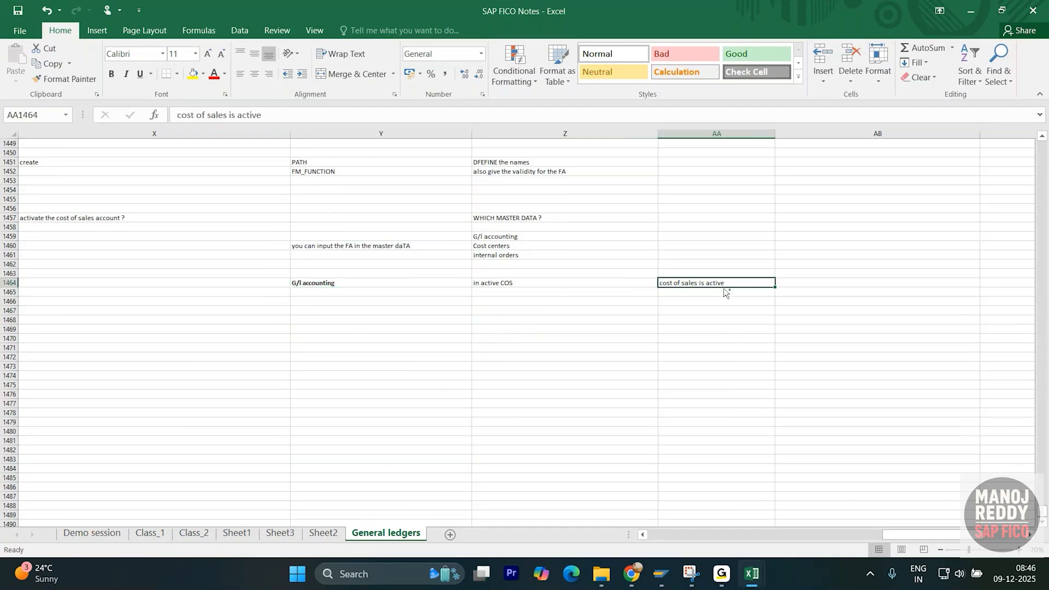
key("ctrl+c")
left_click(825, 282)
key("ctrl+v")
left_click(558, 348)
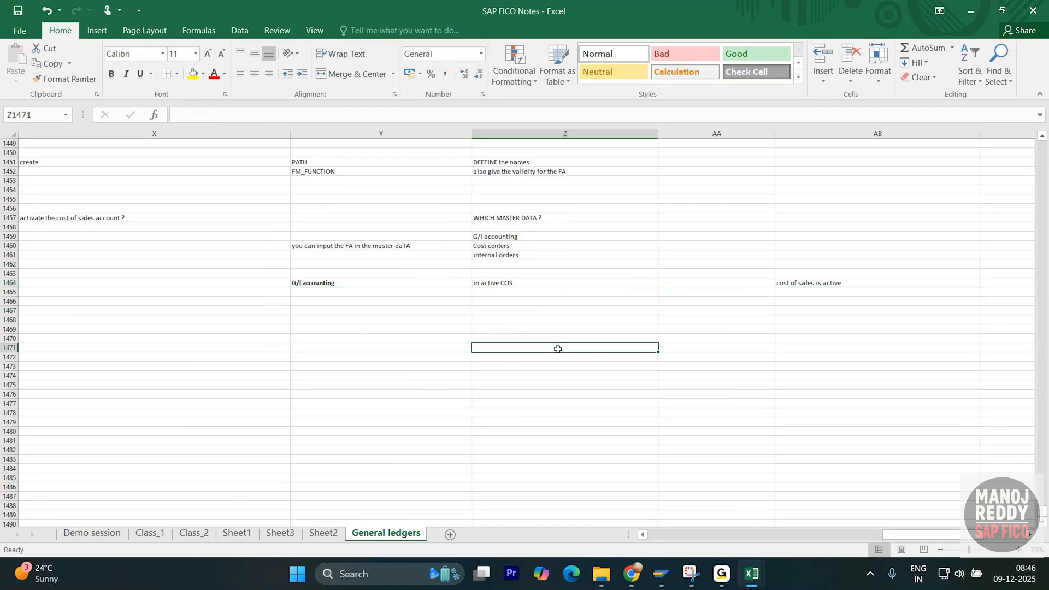
key("alt+Tab")
key("alt+Tab")
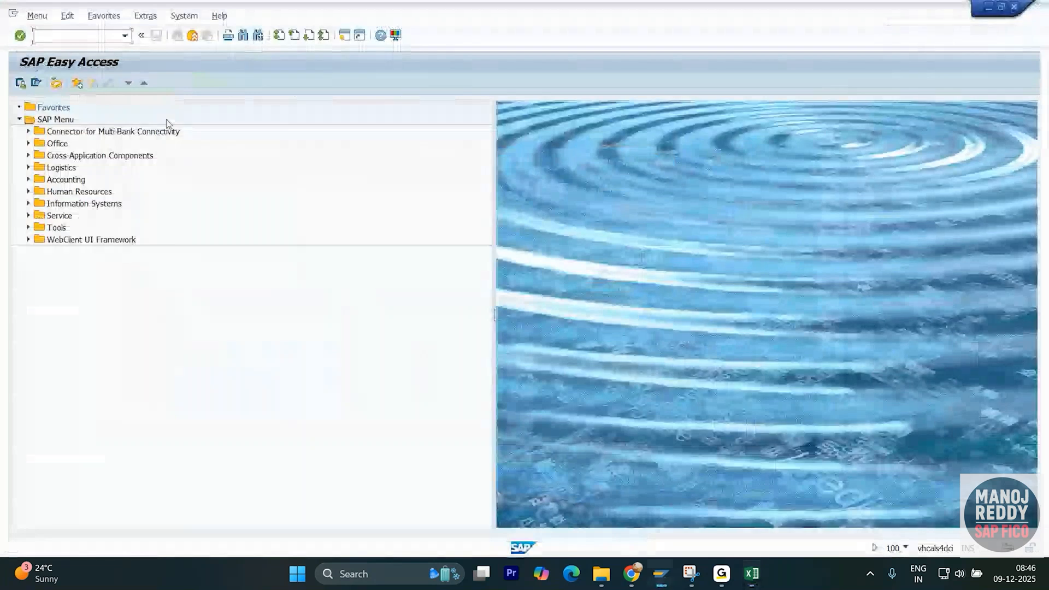
- Use SPRO to open the Reference IMG and expand Financial Accounting Global Settings to Define Functional Area
type("se1")
key("BackSpace")
key("BackSpace")
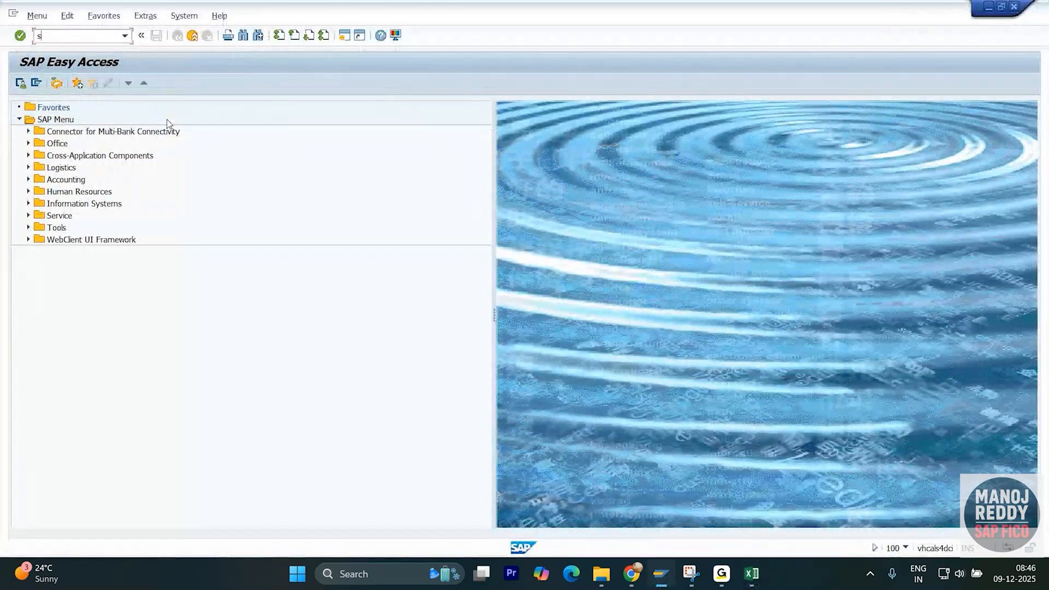
type("pro")
key("Return")
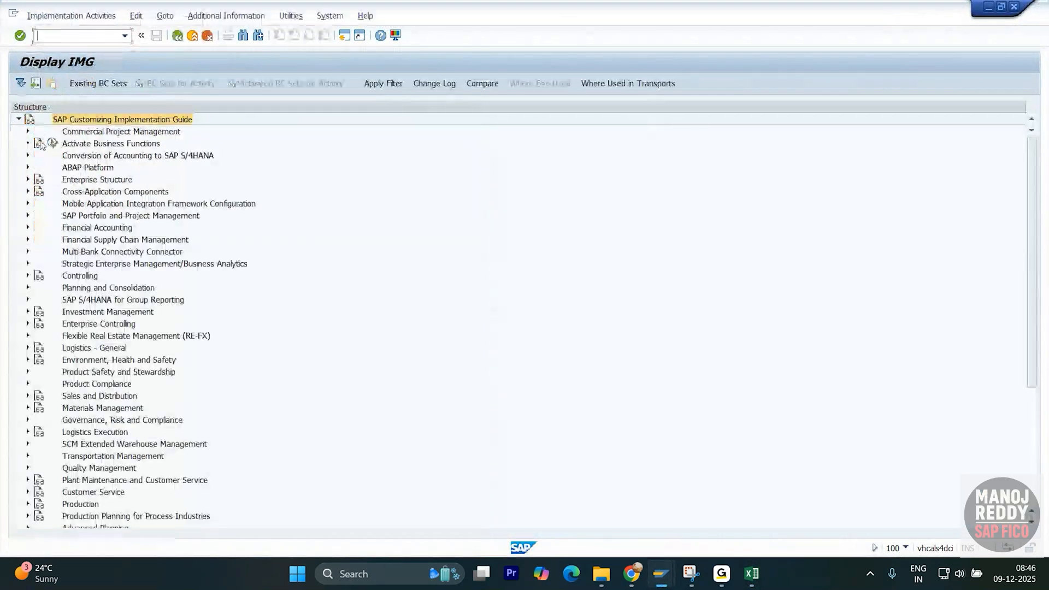
left_click(27, 227)
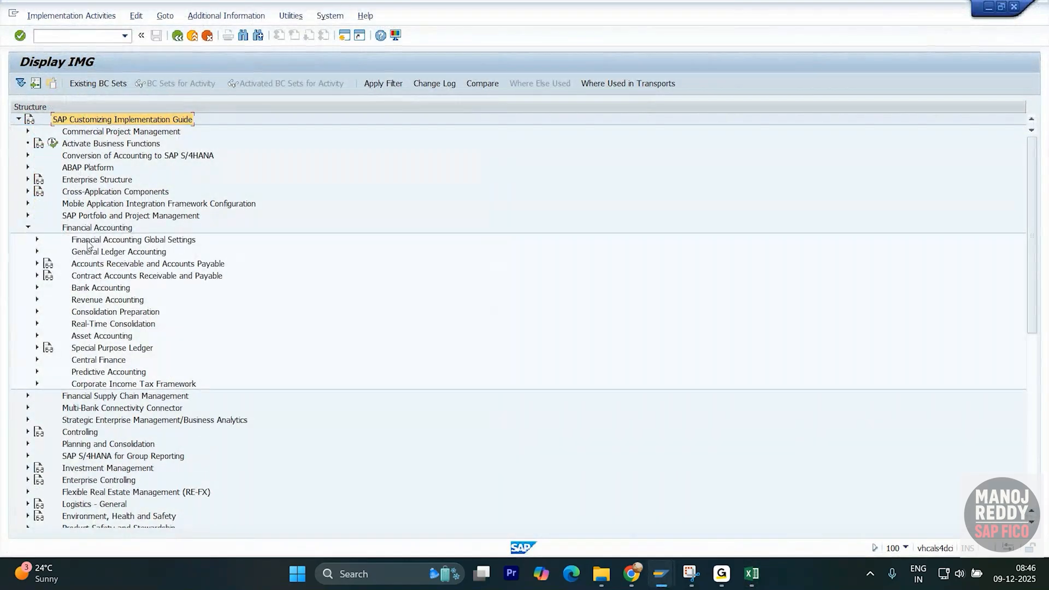
left_click(36, 240)
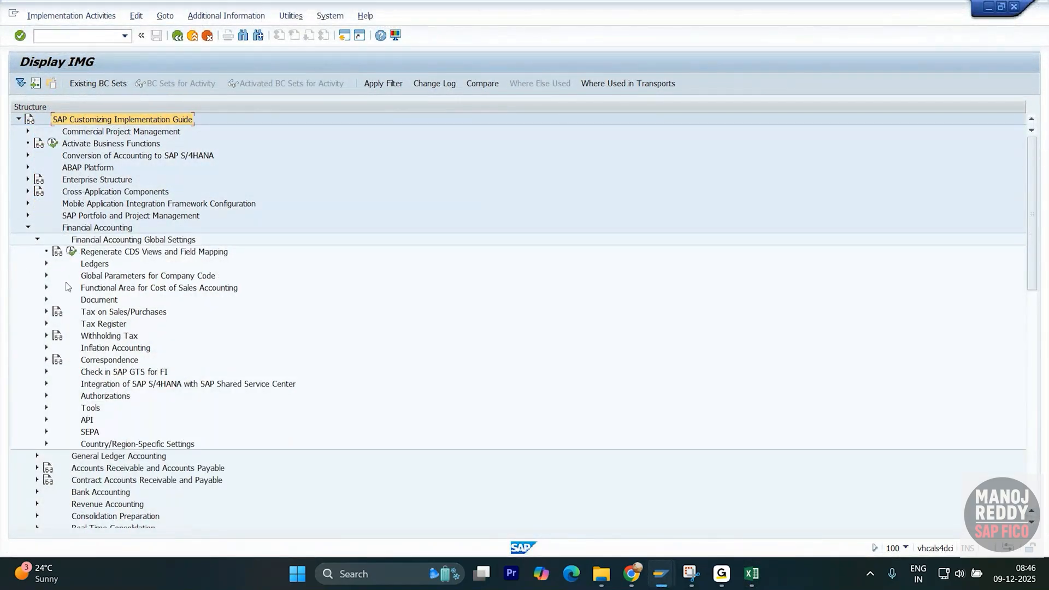
left_click(134, 289)
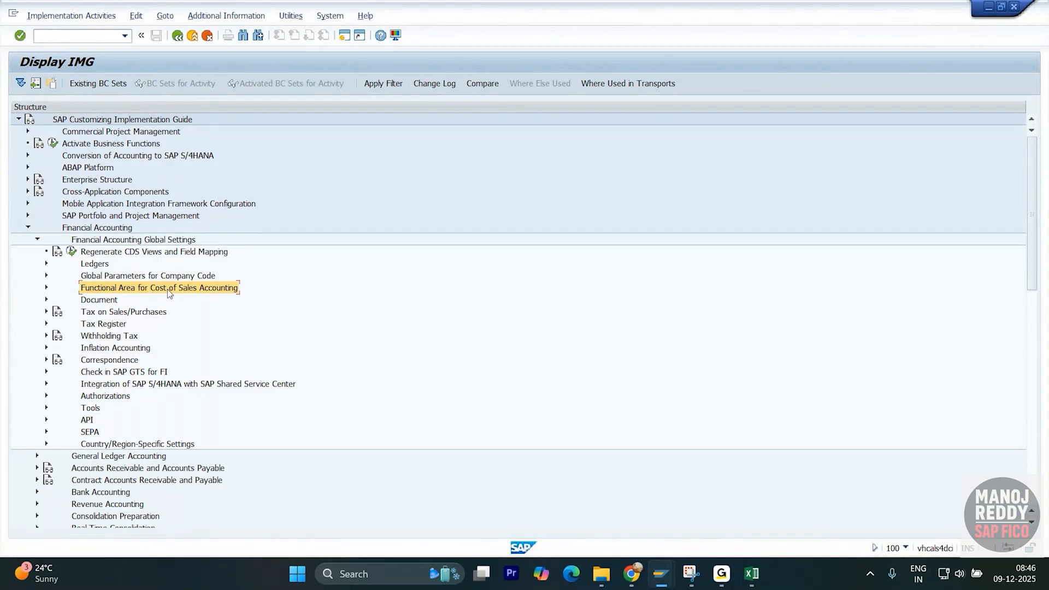
left_click(46, 288)
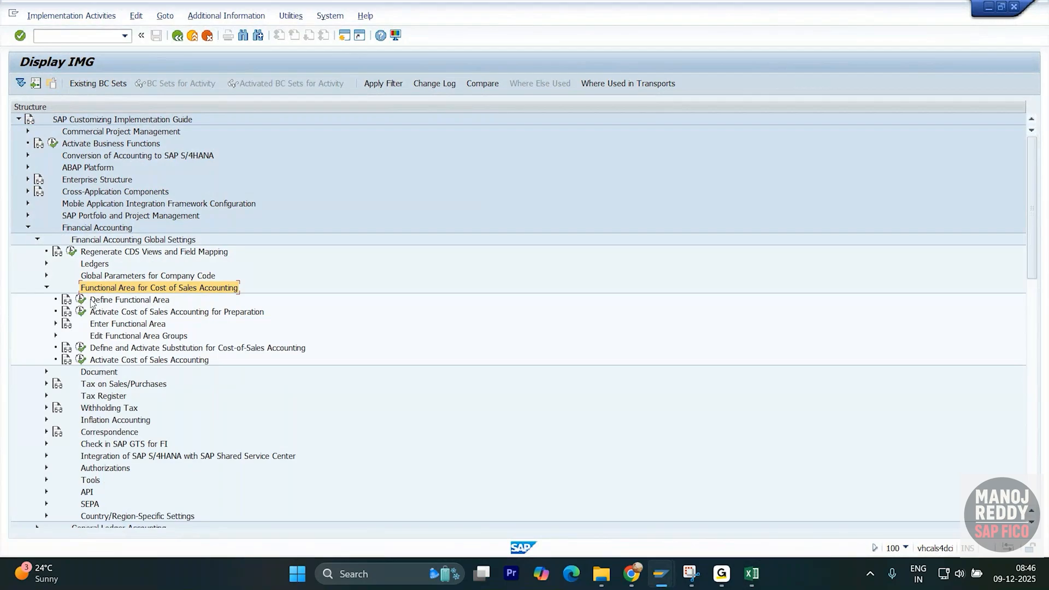
left_click(82, 301)
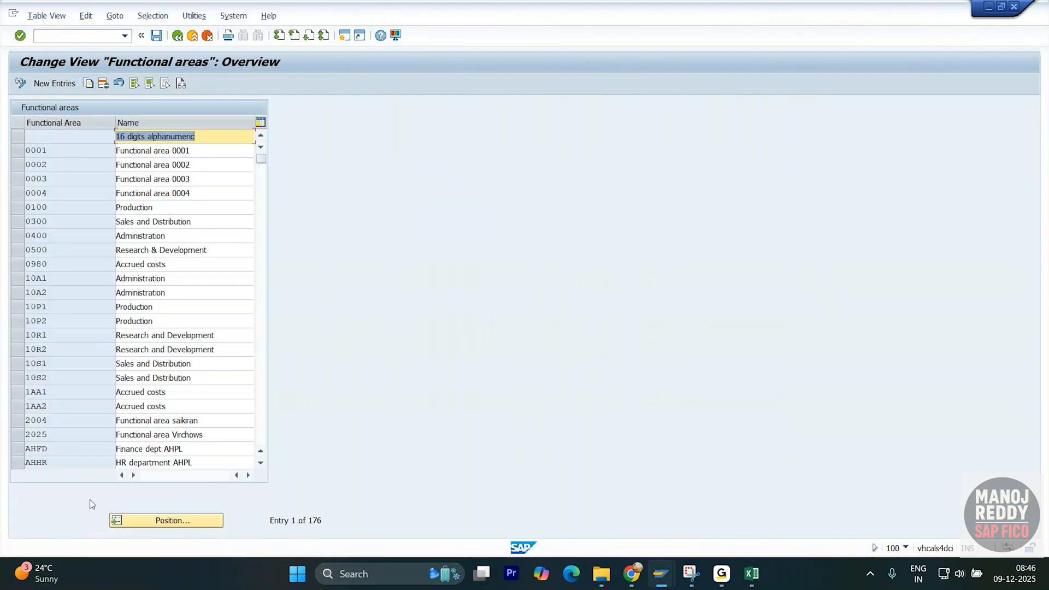
left_click(154, 520)
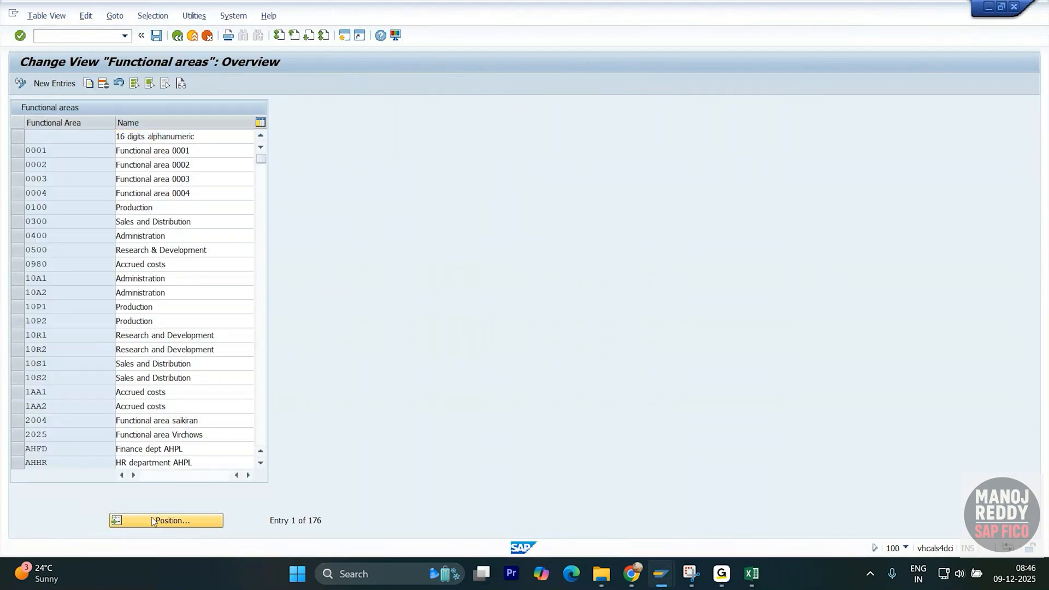
type("ZT100")
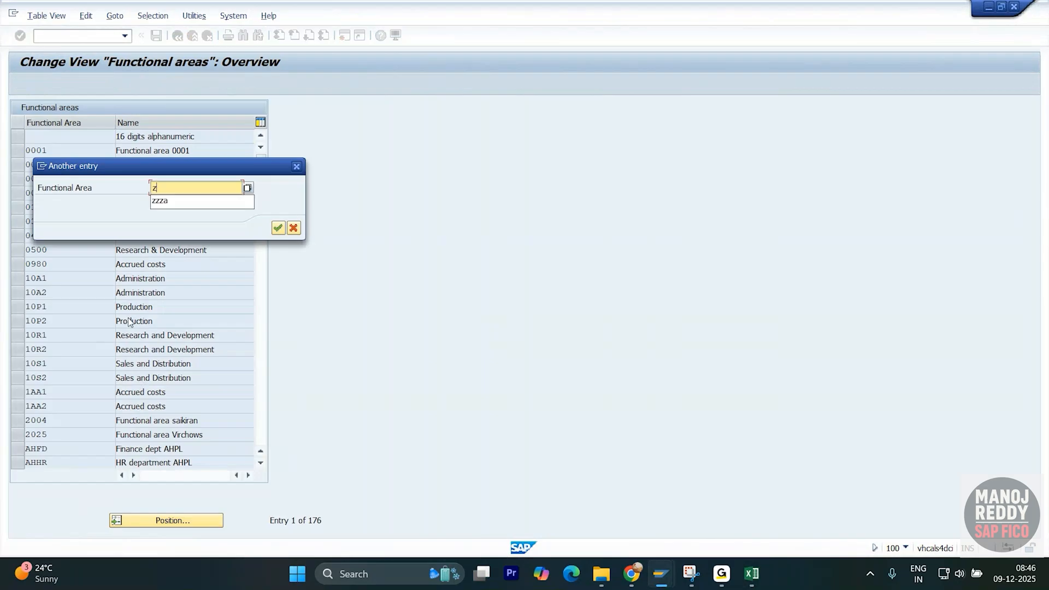
key("Return")
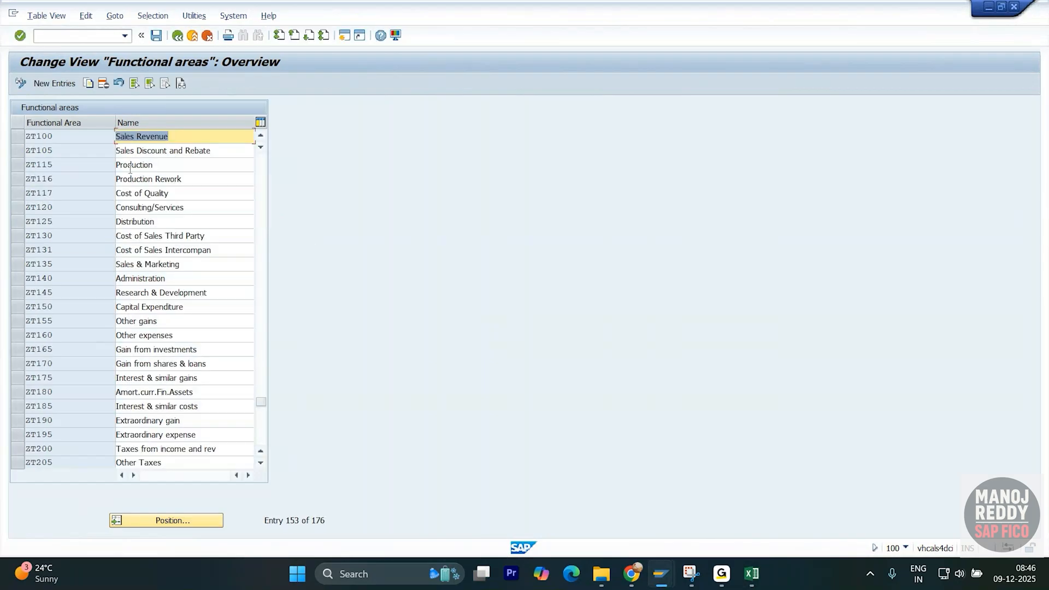
scroll(103, 255, "down", 2)
scroll(103, 259, "up", 2)
key("alt+Tab")
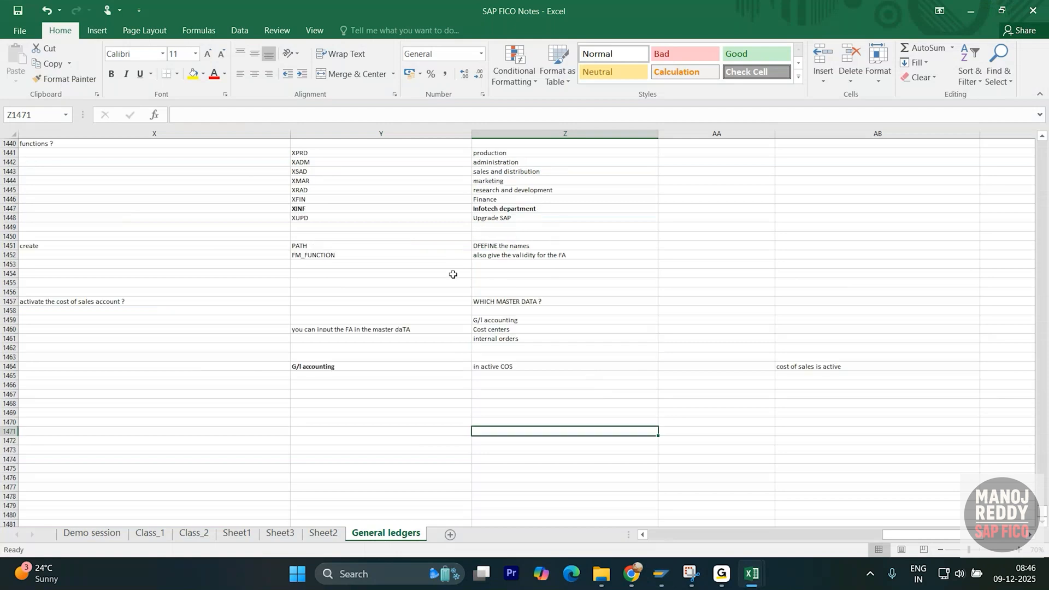
scroll(382, 245, "up", 2)
left_click(340, 211)
key("alt+Tab")
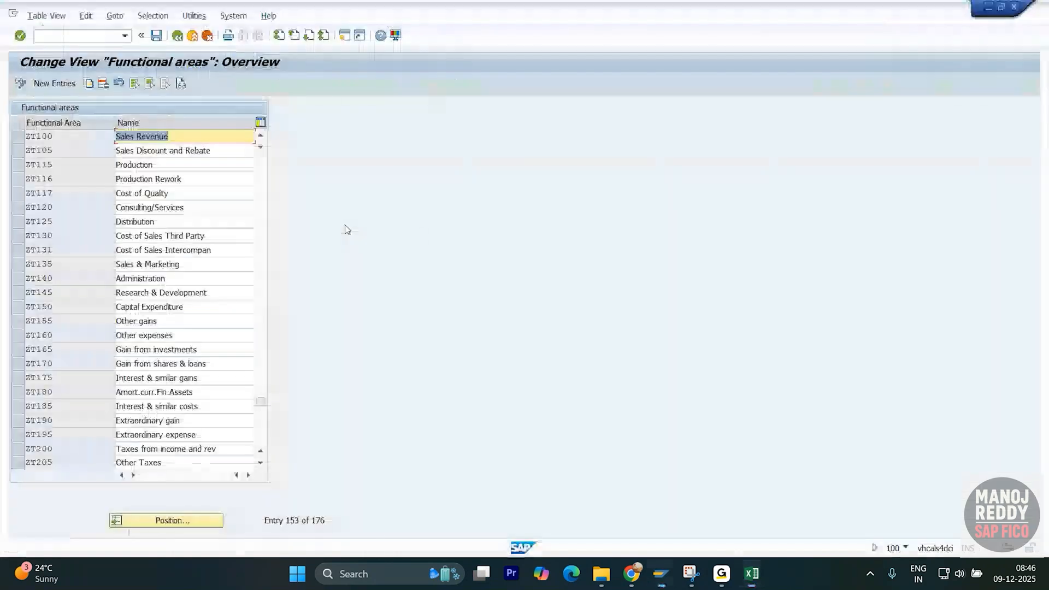
scroll(173, 321, "down", 1)
scroll(173, 350, "up", 8)
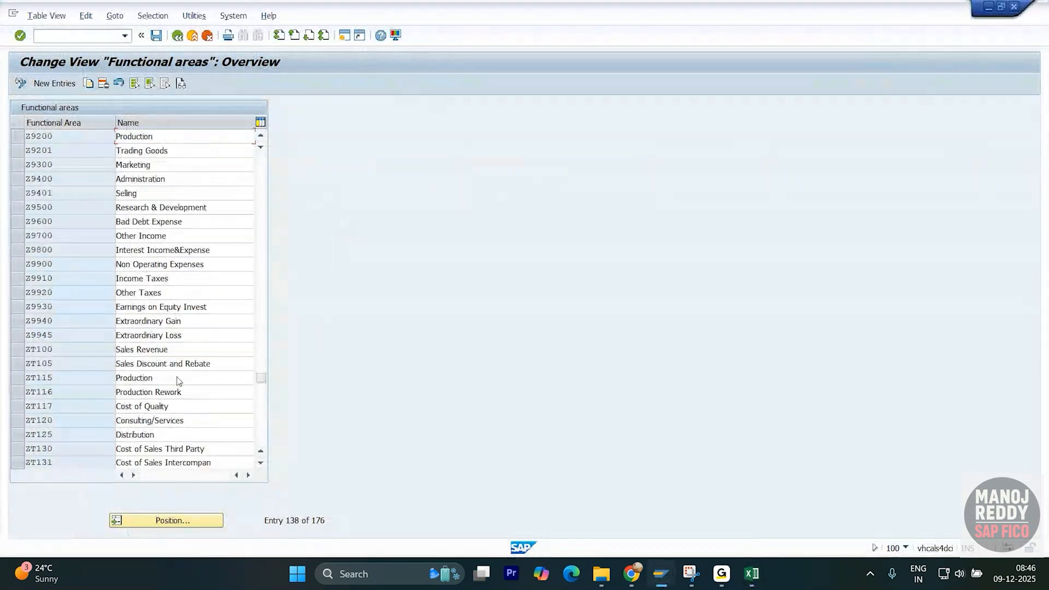
scroll(171, 369, "up", 2)
scroll(168, 364, "up", 2)
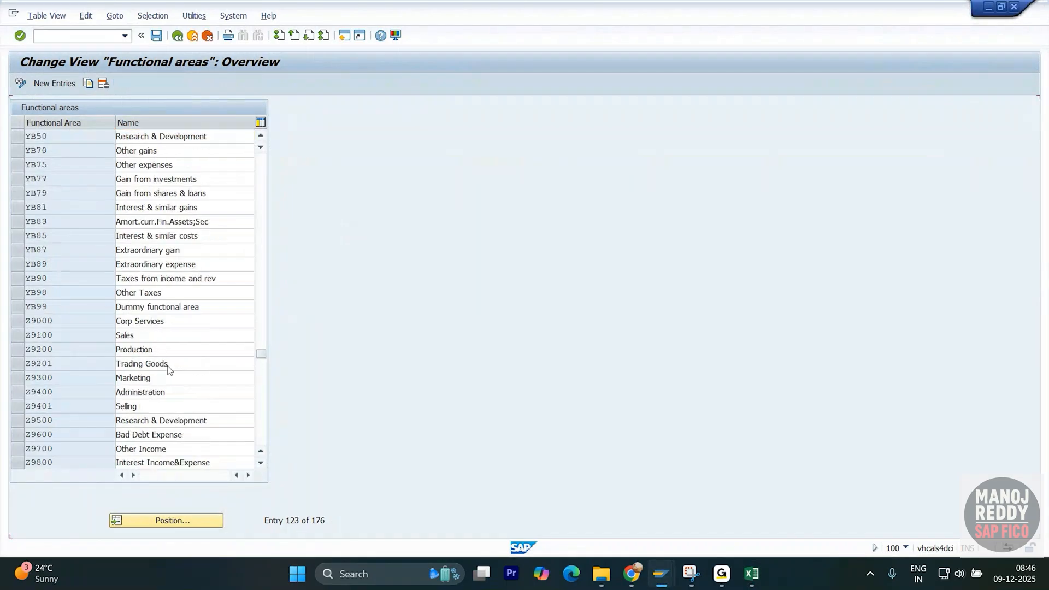
scroll(145, 307, "down", 2)
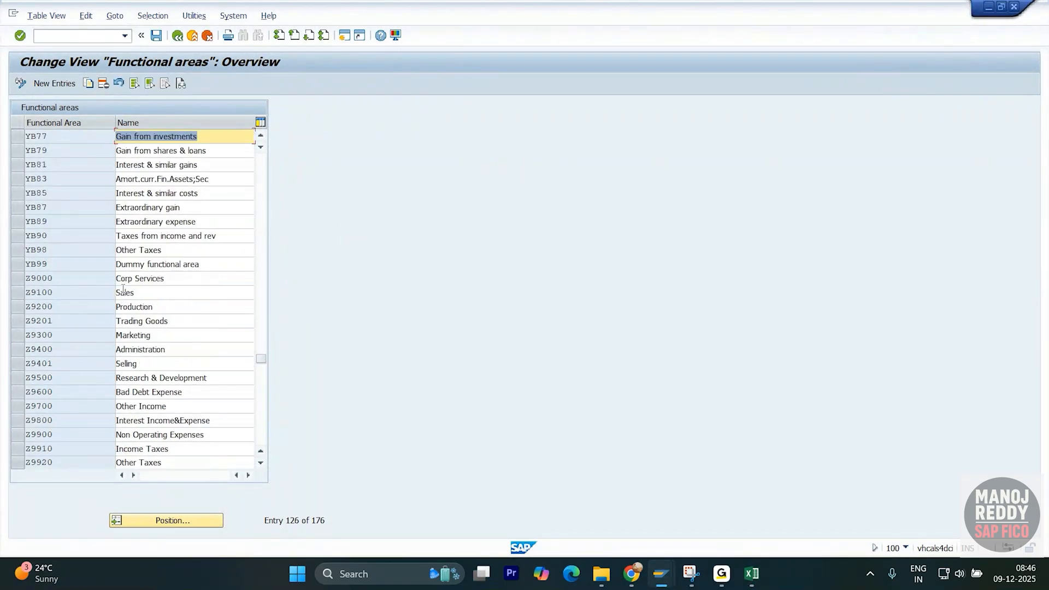
scroll(68, 275, "down", 2)
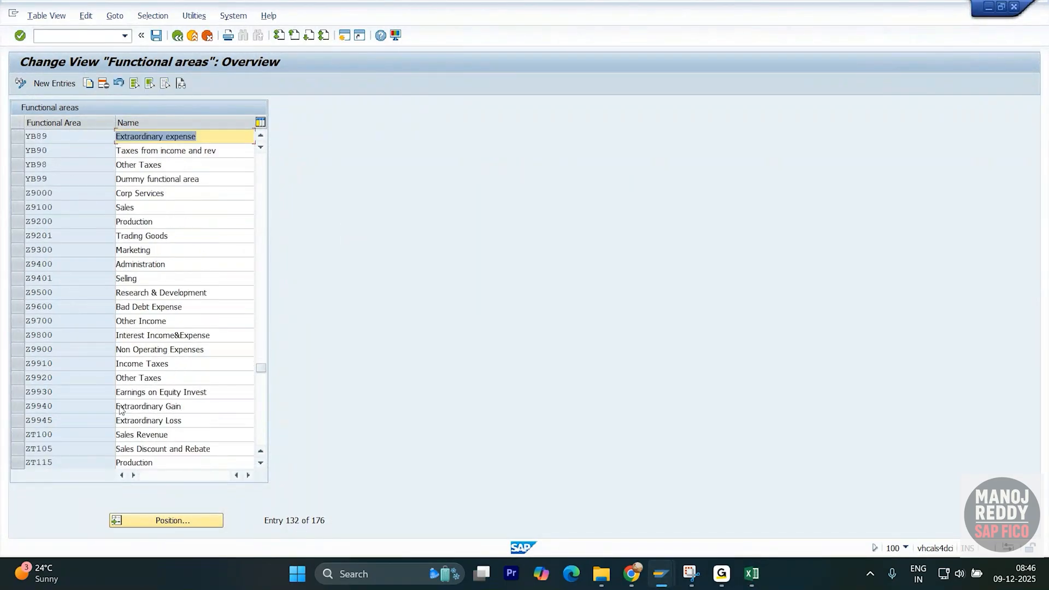
left_click(162, 523)
scroll(86, 220, "up", 9)
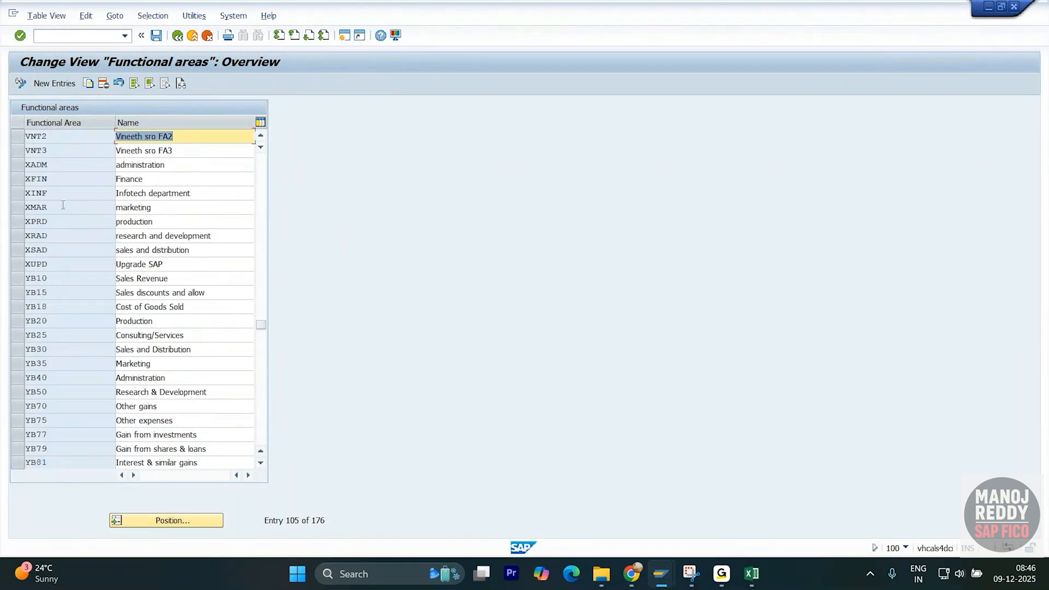
scroll(72, 196, "up", 1)
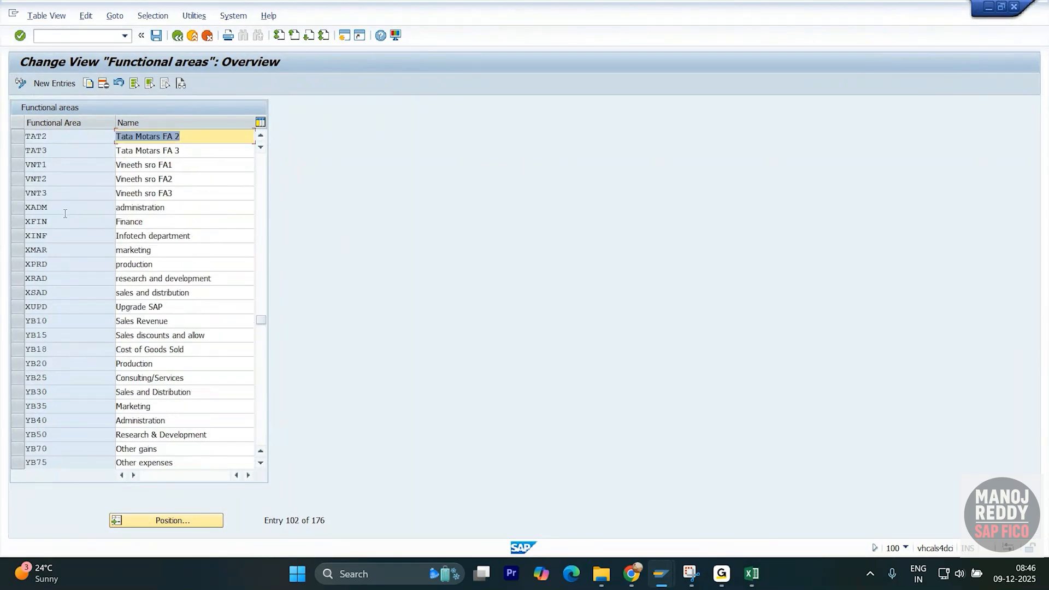
left_click_drag(51, 208, 31, 307)
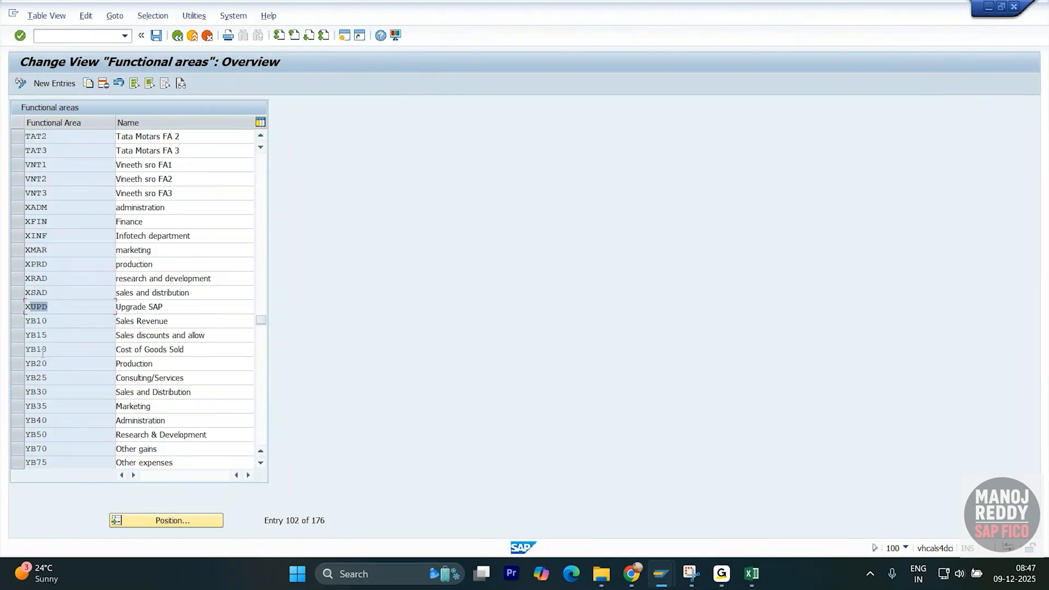
left_click(177, 35)
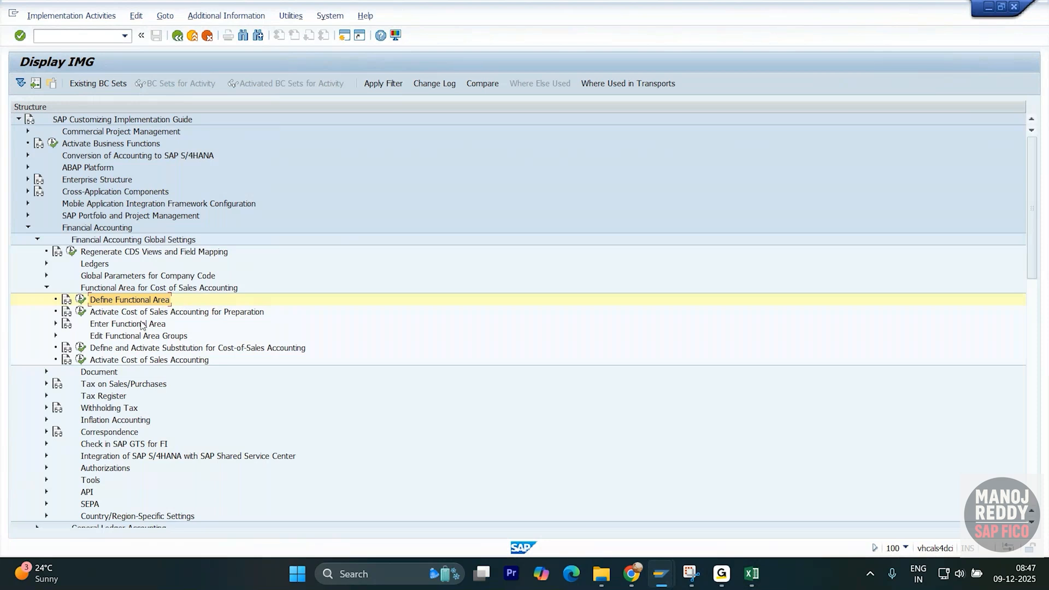
- Open the cost of sales activation settings and compare company code 0001 with 1710, which is Active
double_click(104, 359)
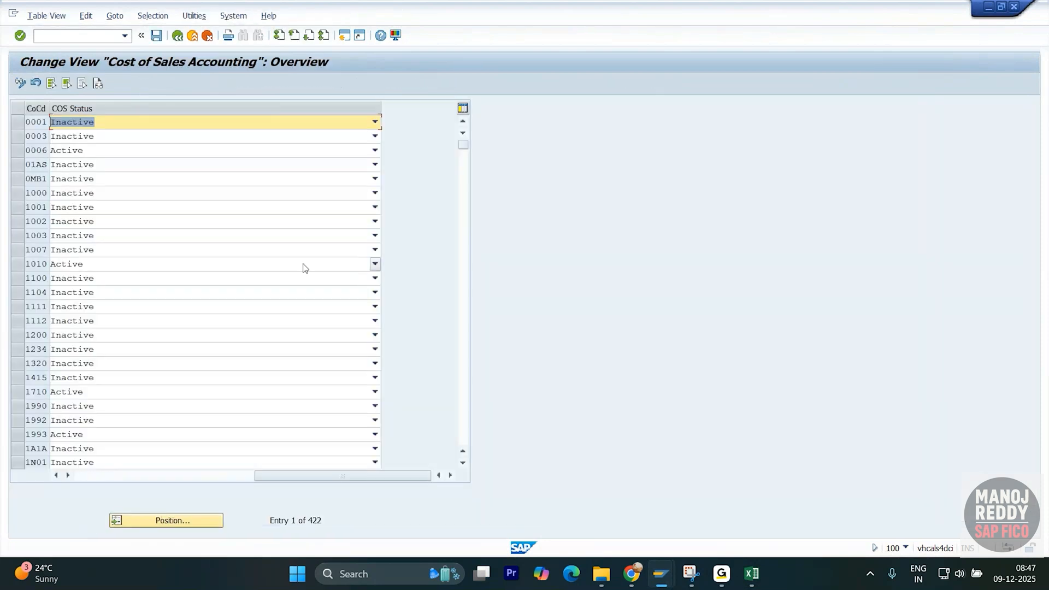
left_click(46, 121)
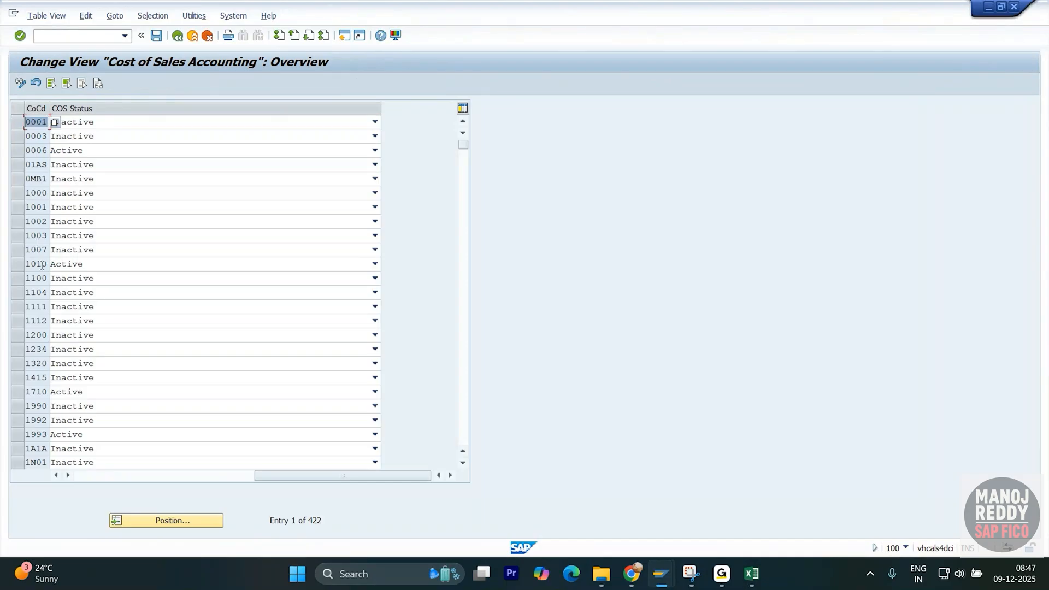
left_click(46, 391)
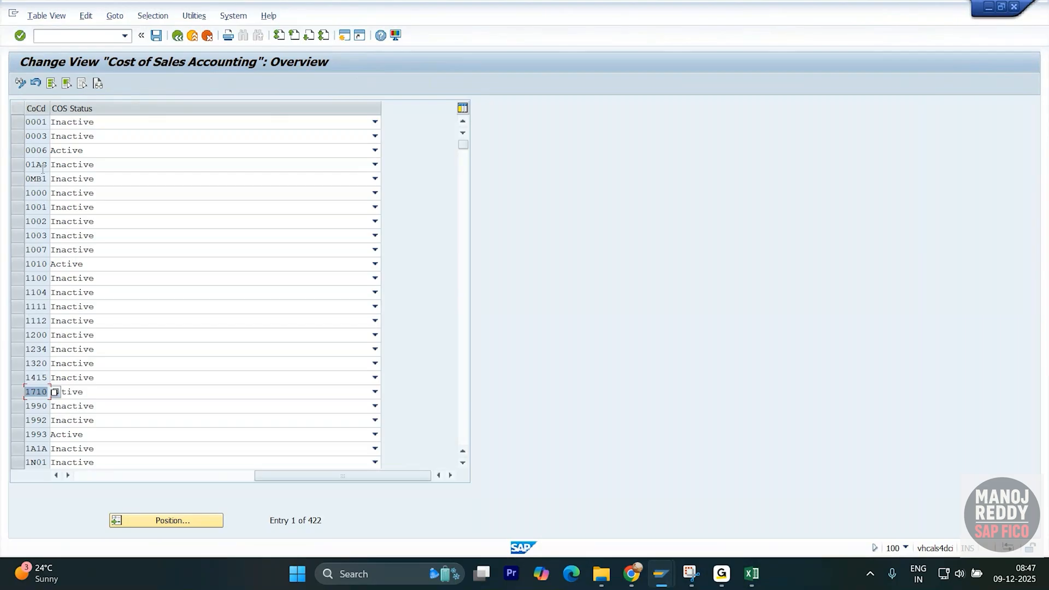
left_click(44, 121)
left_click_drag(40, 121, 26, 122)
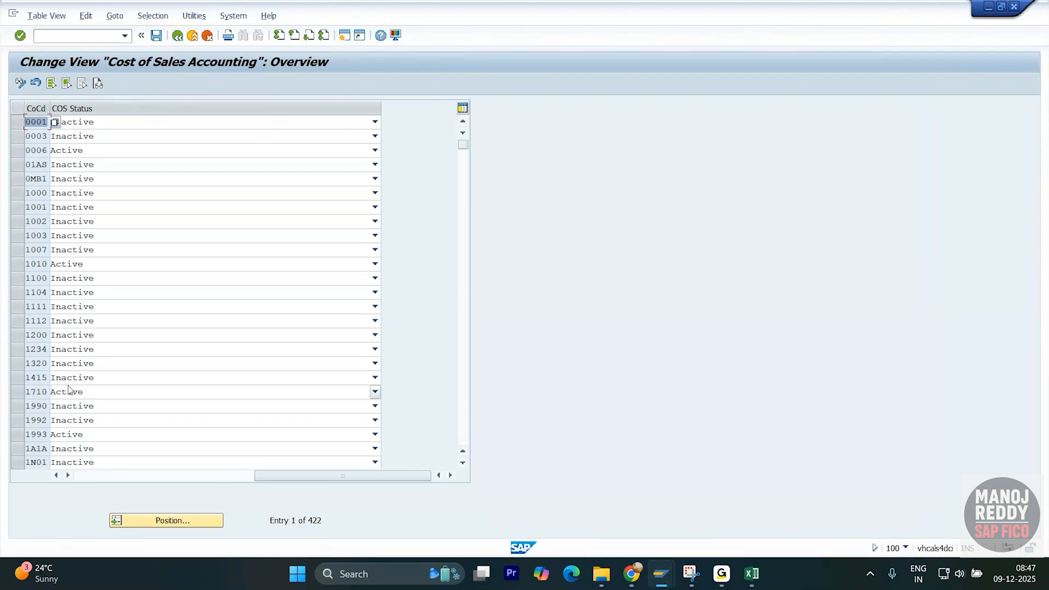
left_click_drag(48, 392, 27, 393)
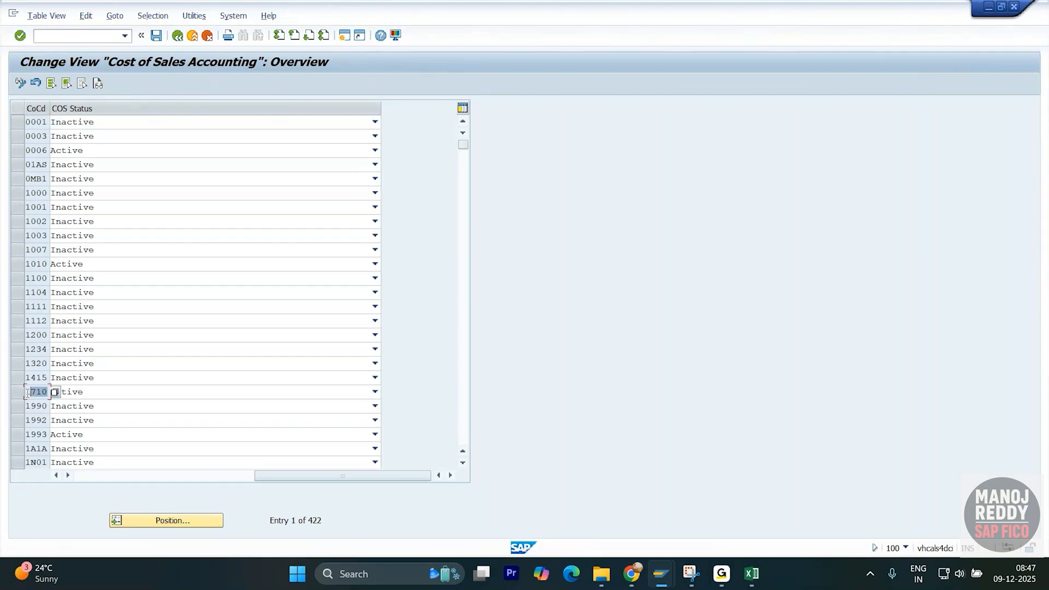
key("alt+Tab")
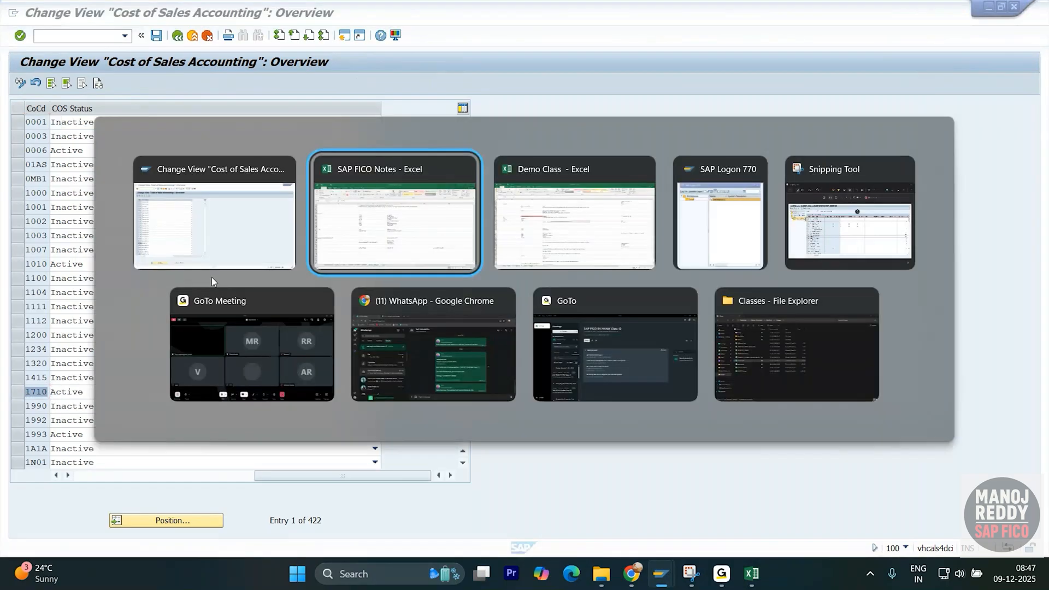
left_click(215, 238)
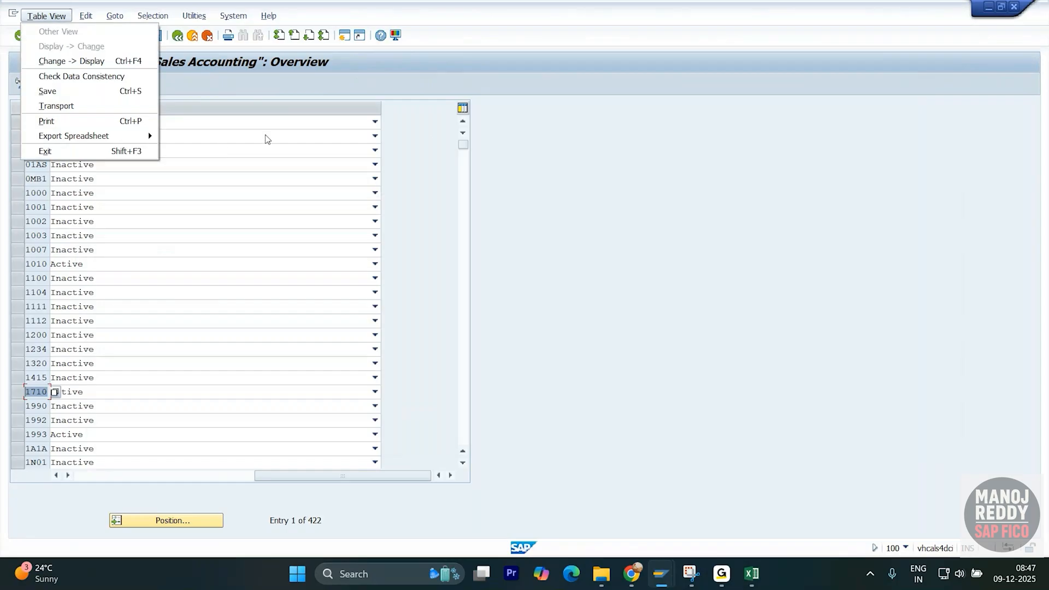
left_click(365, 52)
left_click(89, 40)
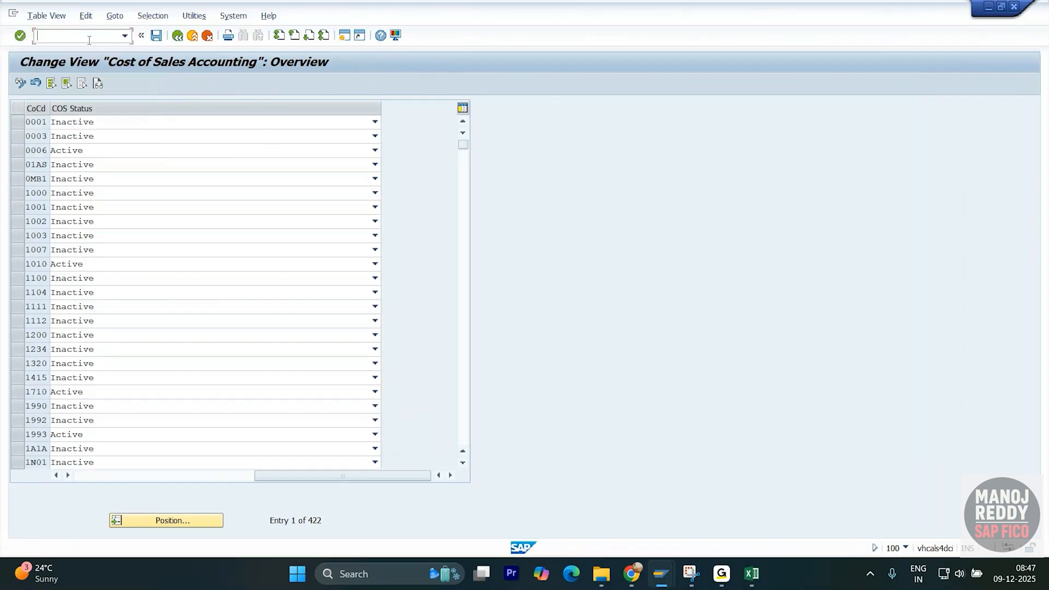
- Open central G/L account editing with /oFS00 and switch the account tree to company code 0001
type("/ofs")
key("Return")
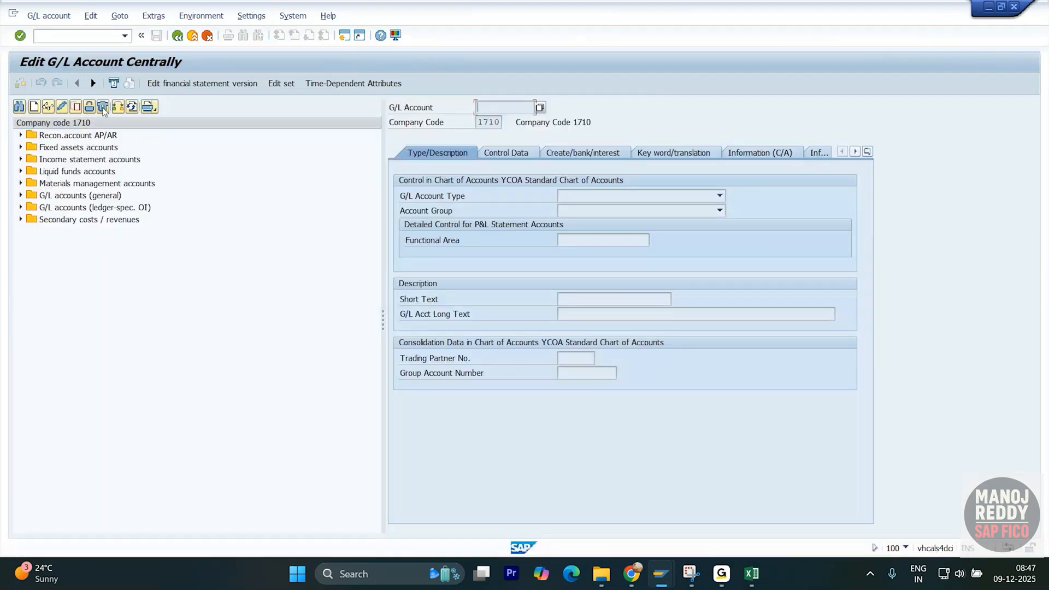
left_click(118, 106)
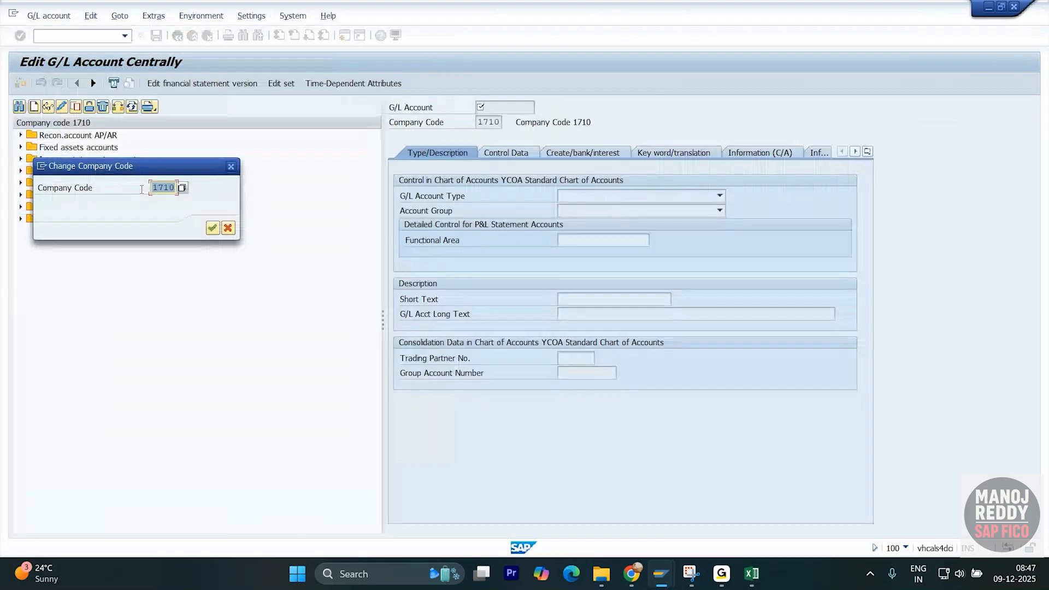
type("0001")
key("Return")
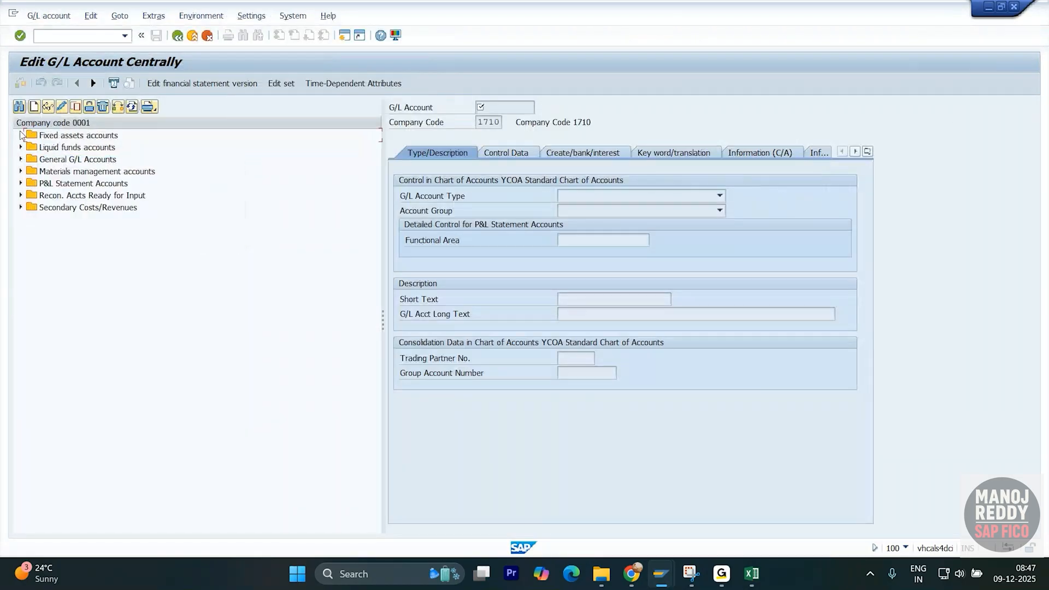
- Display fixed asset accounts 001000 and 6001, inspecting the P&L statement account type field
left_click(21, 135)
double_click(75, 147)
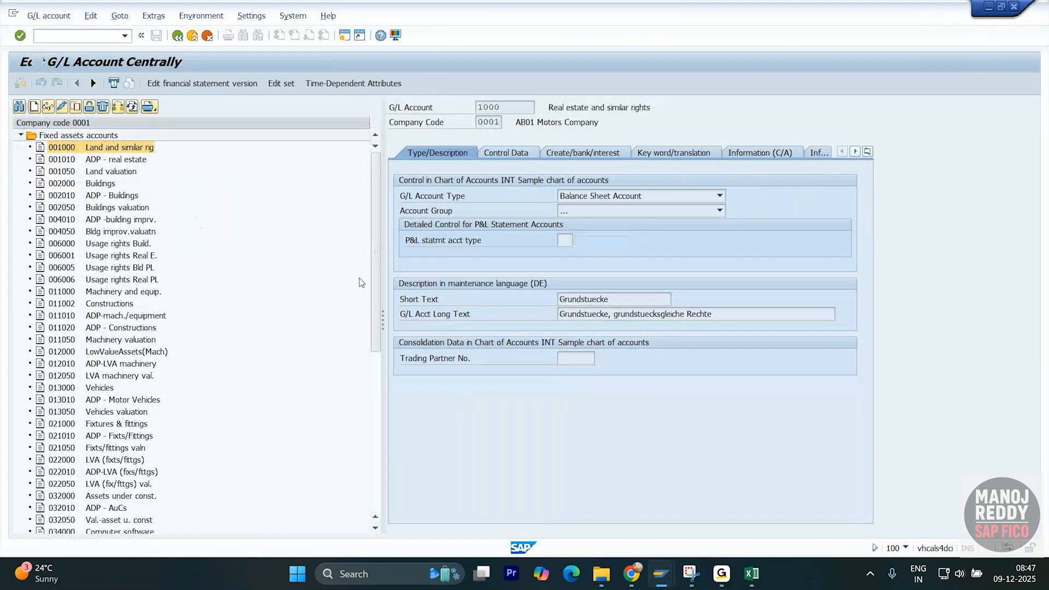
left_click(565, 240)
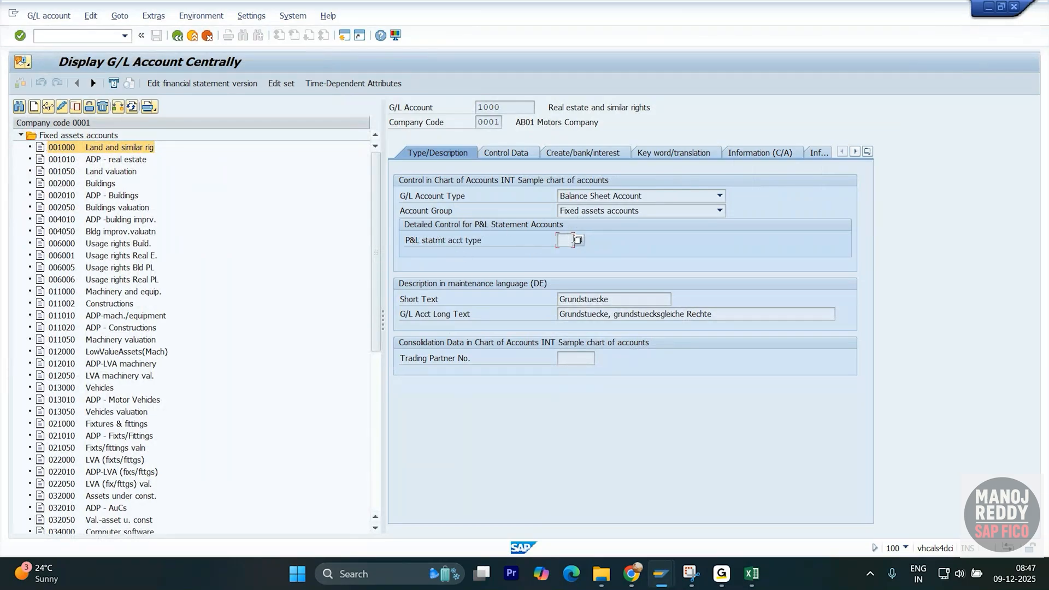
double_click(76, 257)
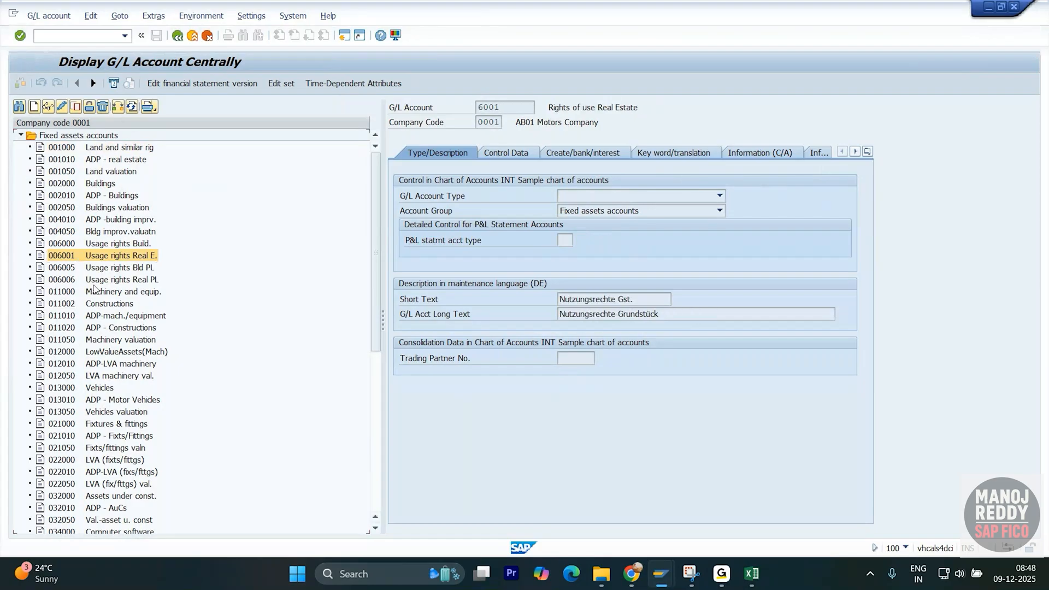
scroll(96, 303, "down", 10)
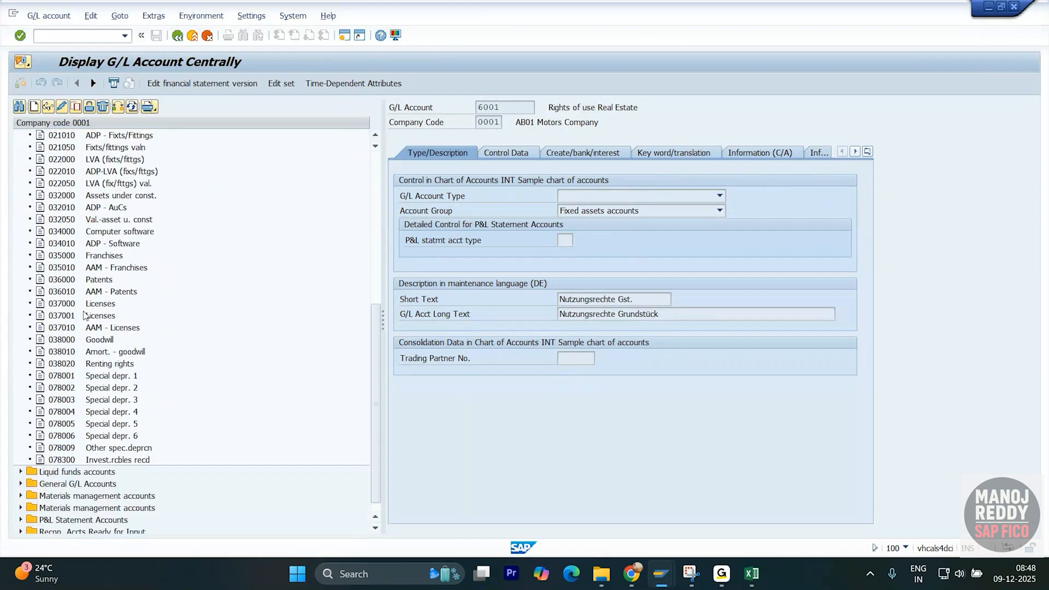
- Display accounts 102000, 110000, 004000 and 31010 from the Liquid funds and General G/L groups
double_click(31, 464)
double_click(84, 473)
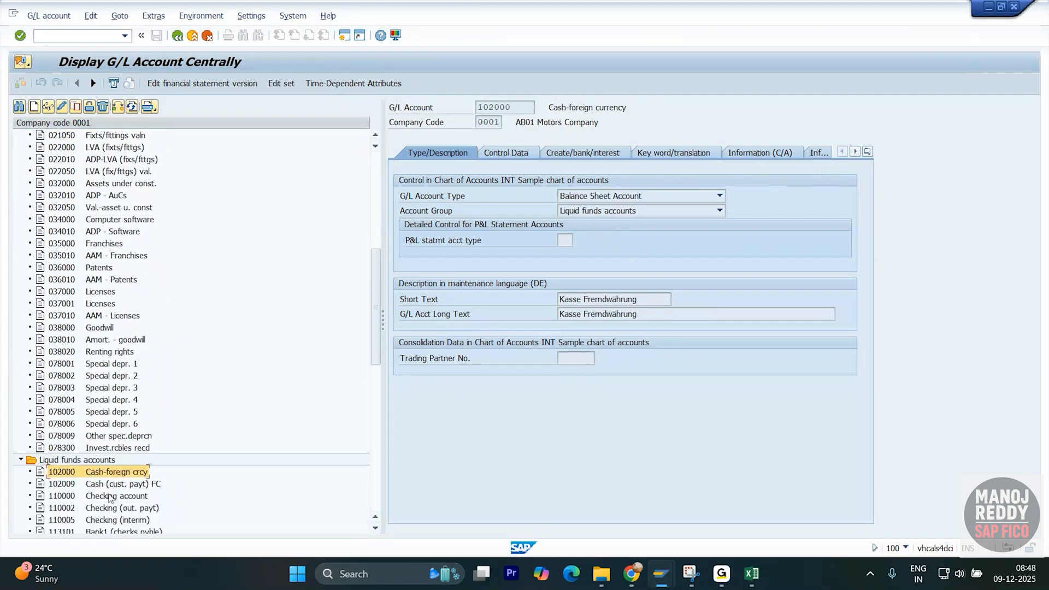
double_click(91, 498)
scroll(60, 459, "down", 6)
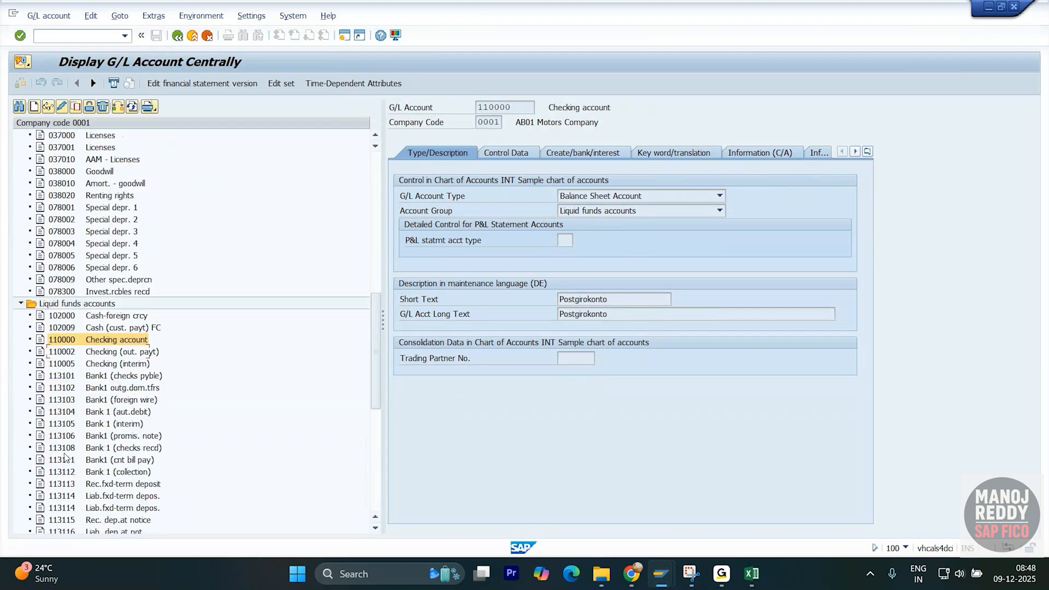
scroll(60, 459, "down", 8)
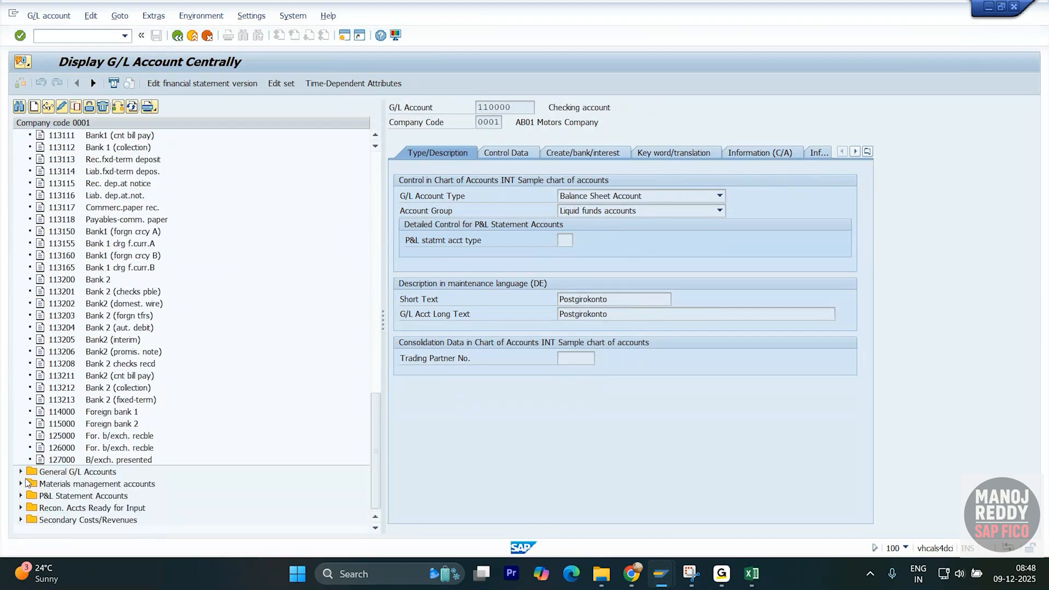
left_click(20, 473)
double_click(79, 484)
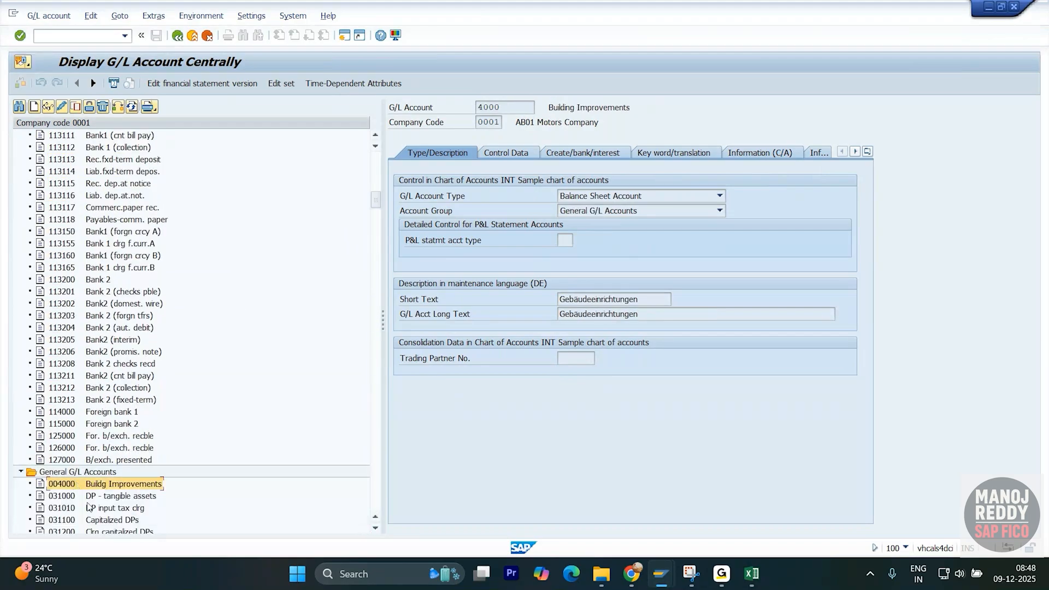
double_click(113, 508)
scroll(112, 509, "down", 2)
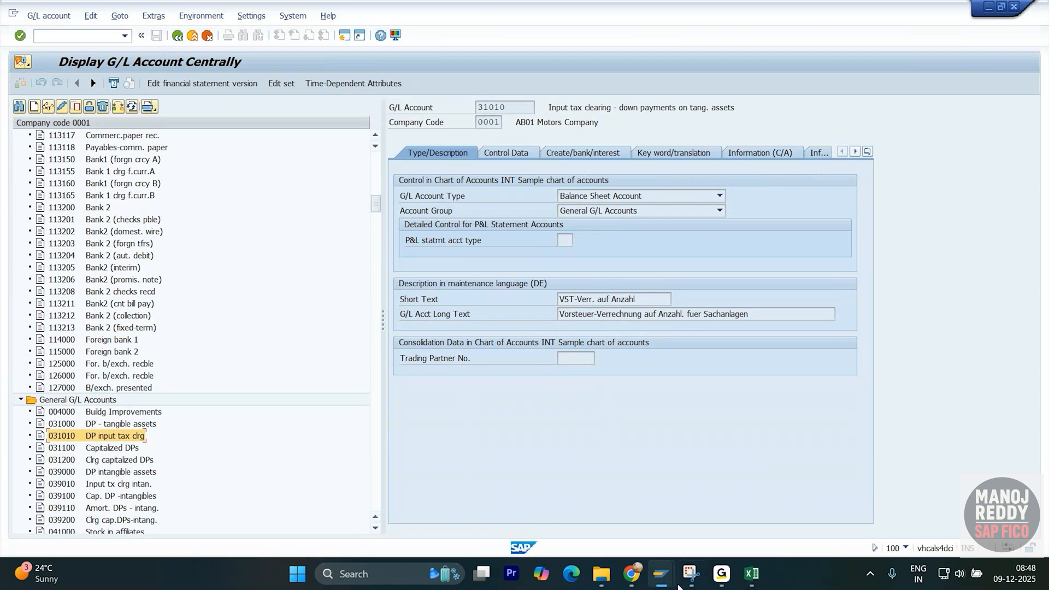
- Snip the SAP account screen and box the P&L statement control section in red
left_click(691, 574)
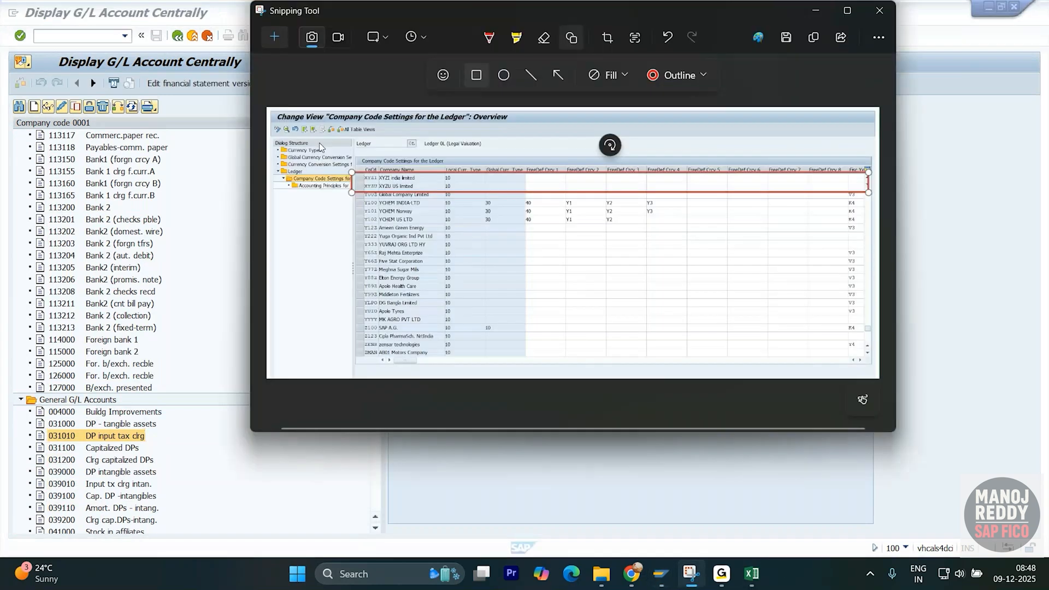
left_click(269, 32)
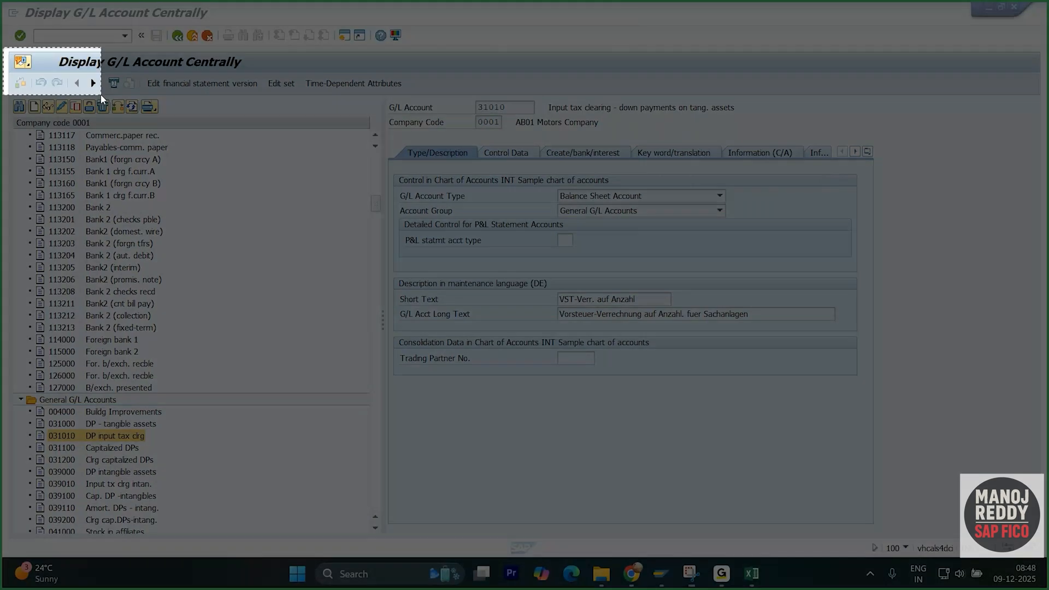
left_click_drag(3, 48, 1047, 529)
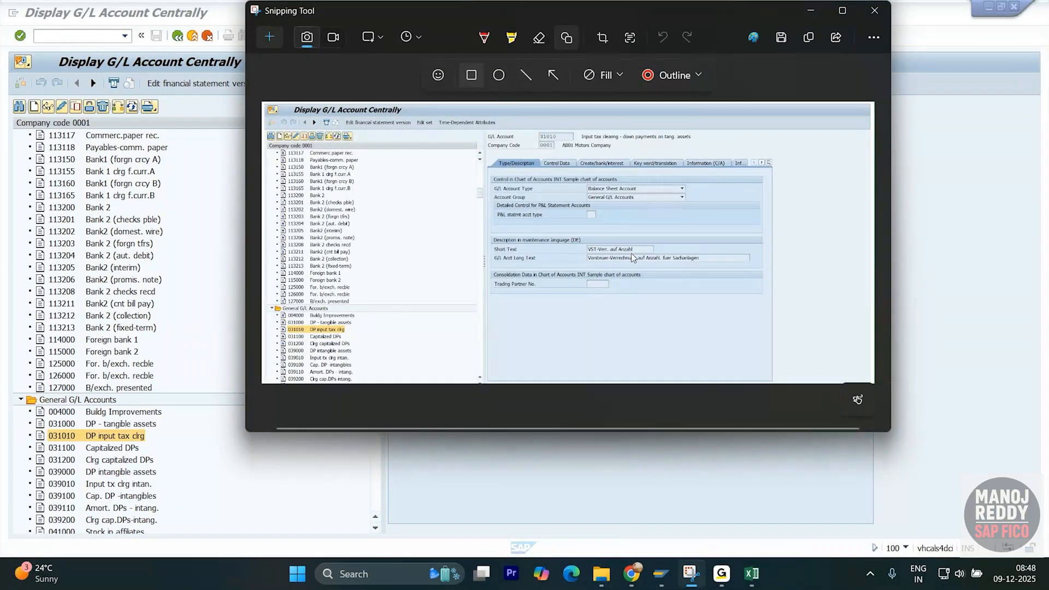
mouse_move(473, 198)
left_mouse_down()
mouse_move(664, 233)
mouse_move(750, 233)
left_mouse_up()
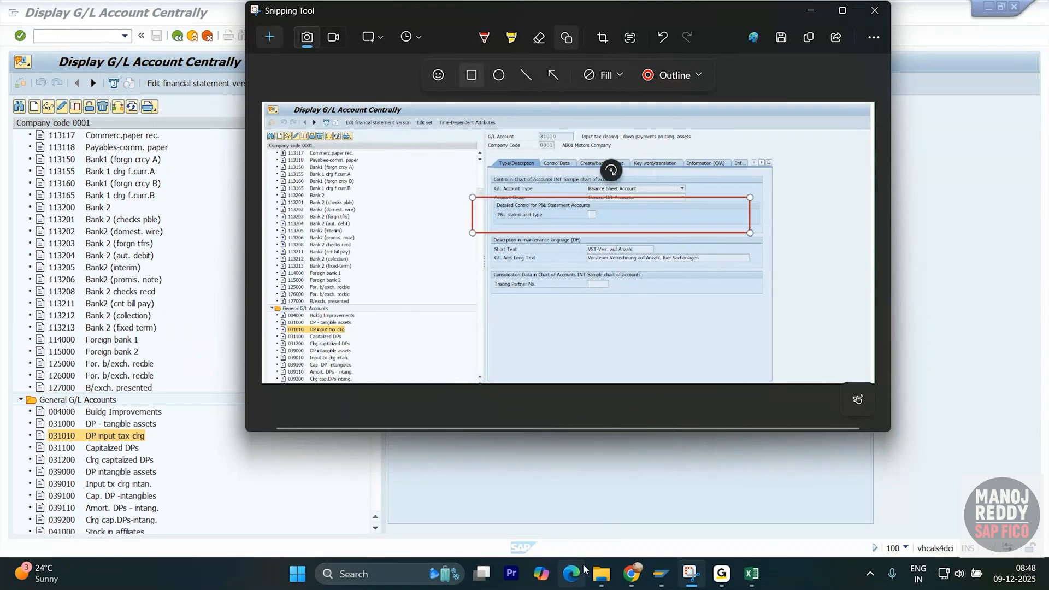
- Paste the snip at Y1467 in the SAP FICO Notes workbook and shrink it
left_click(753, 575)
left_click(678, 508)
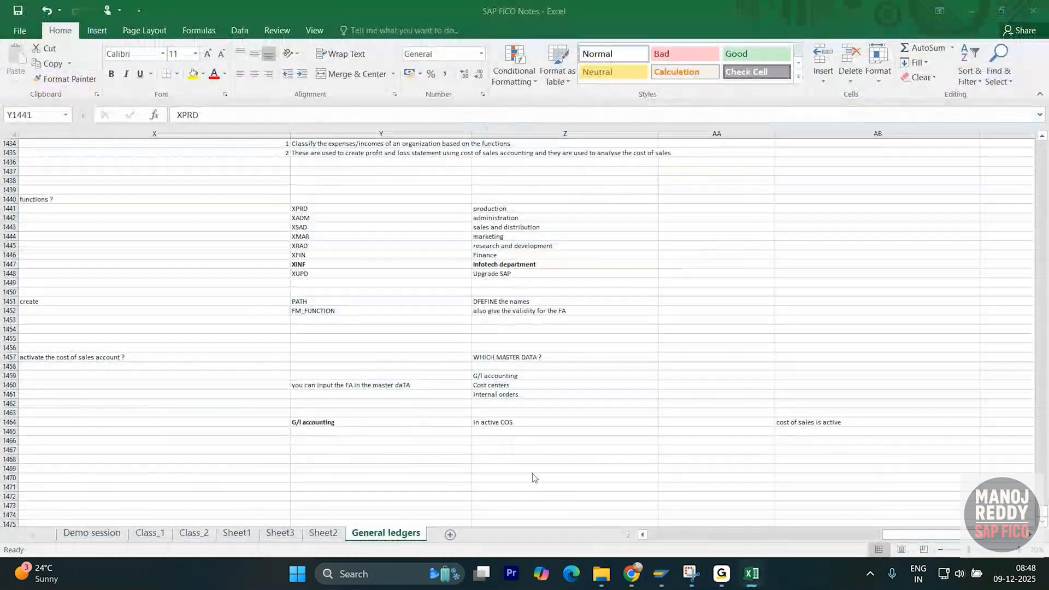
left_click(463, 452)
scroll(463, 456, "down", 3)
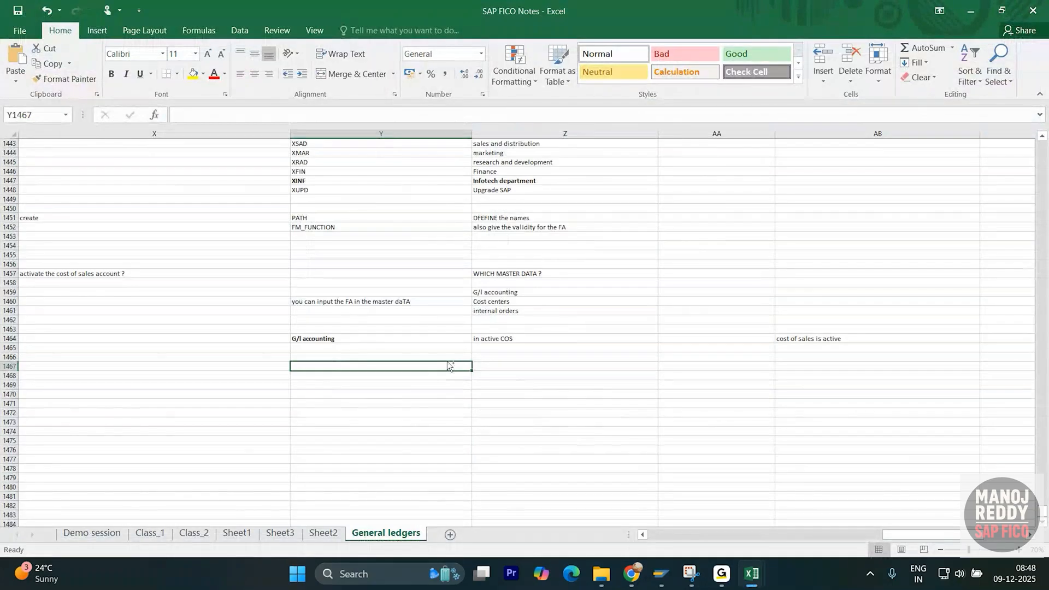
key("ctrl+v")
left_click_drag(290, 361, 575, 356)
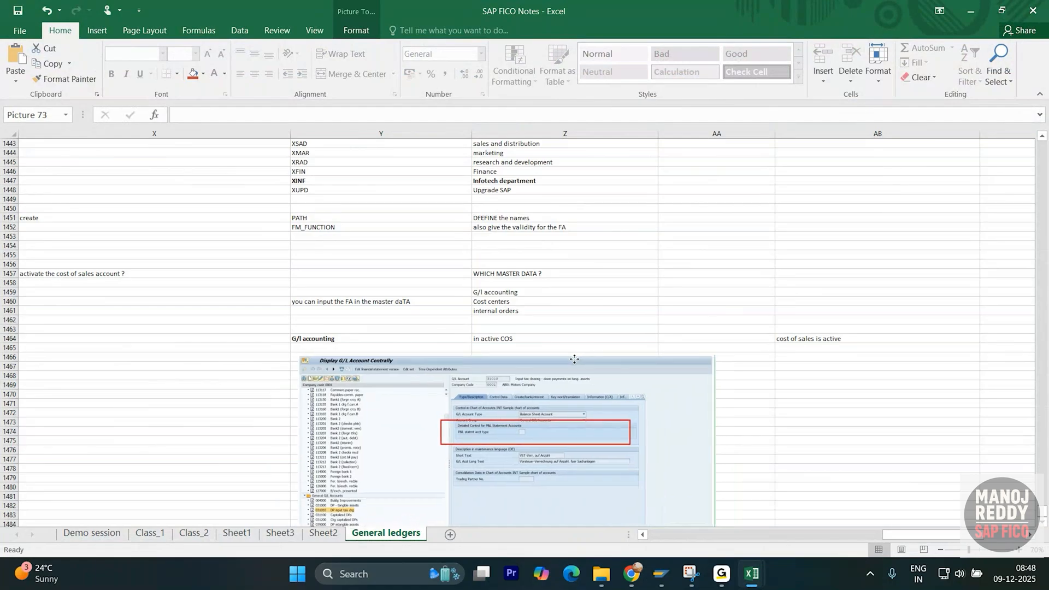
left_click(801, 440)
key("alt+Tab")
key("Tab")
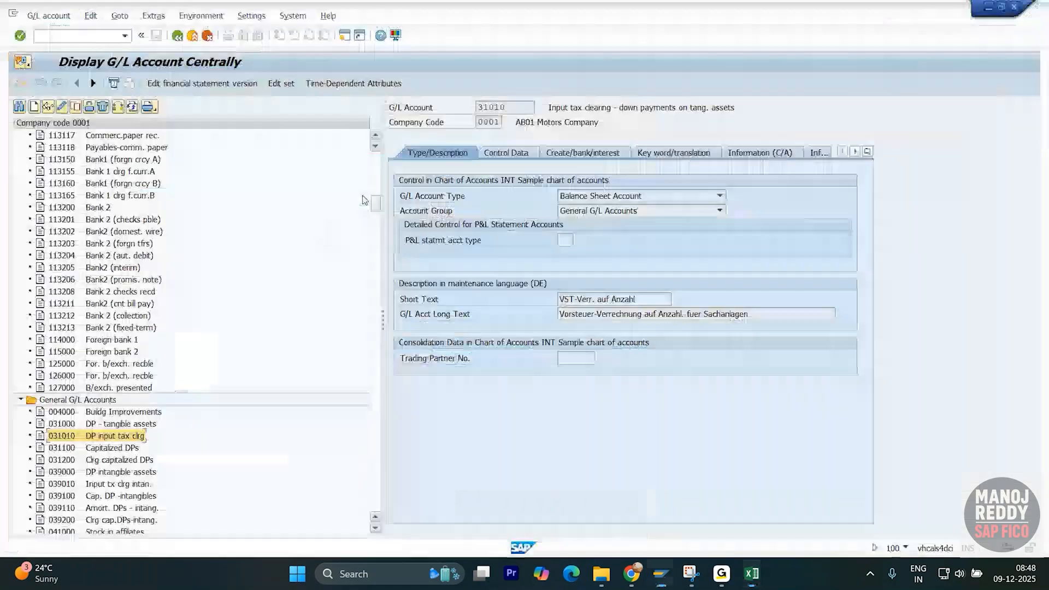
- Switch the account tree to company code 1710, correcting the mistyped 1017
left_click(118, 108)
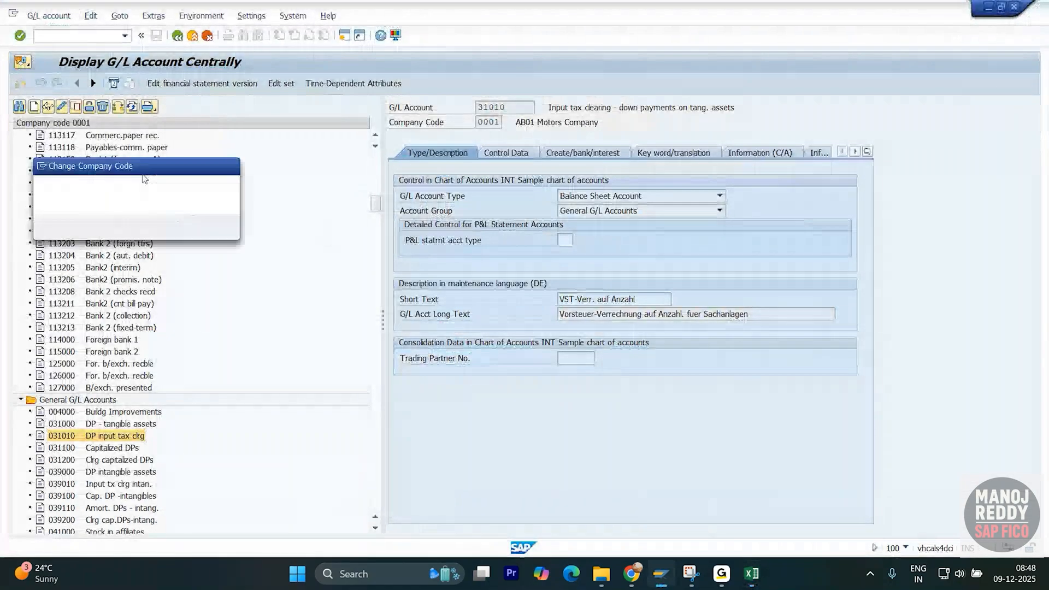
key("BackSpace")
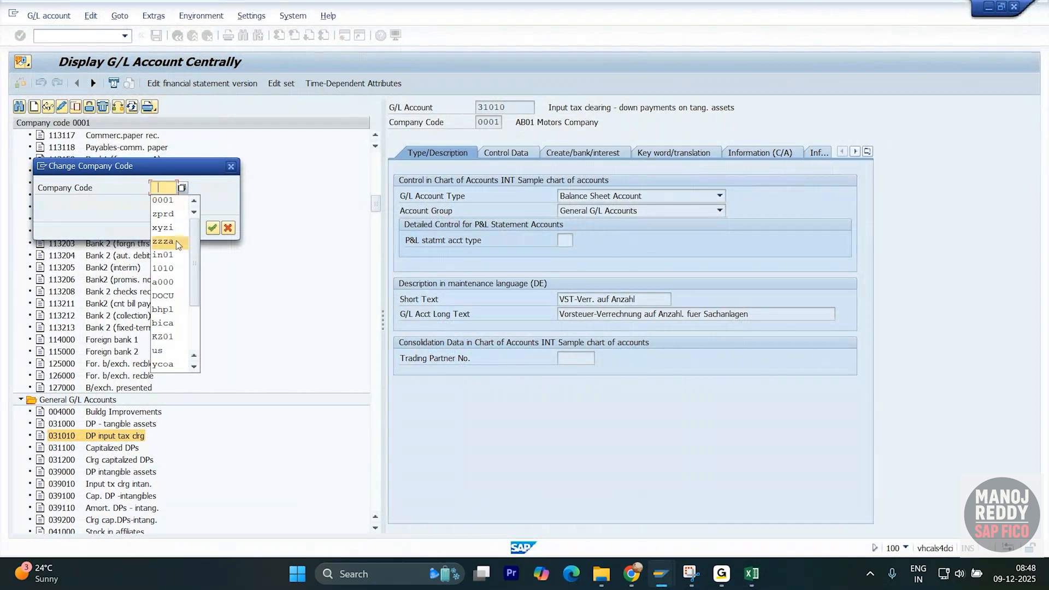
key("BackSpace")
type("1017")
key("Return")
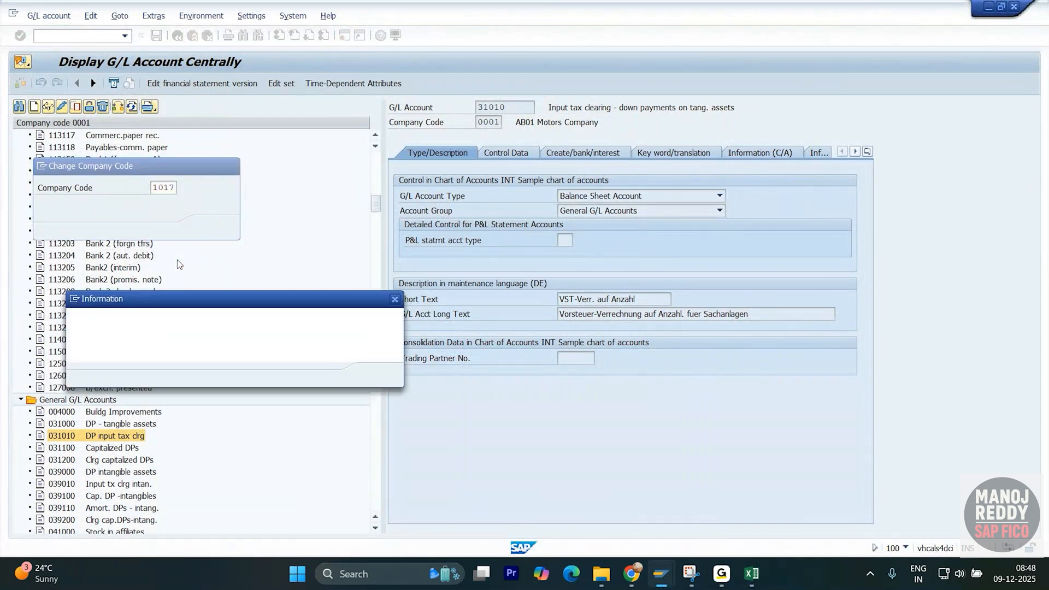
left_click(376, 375)
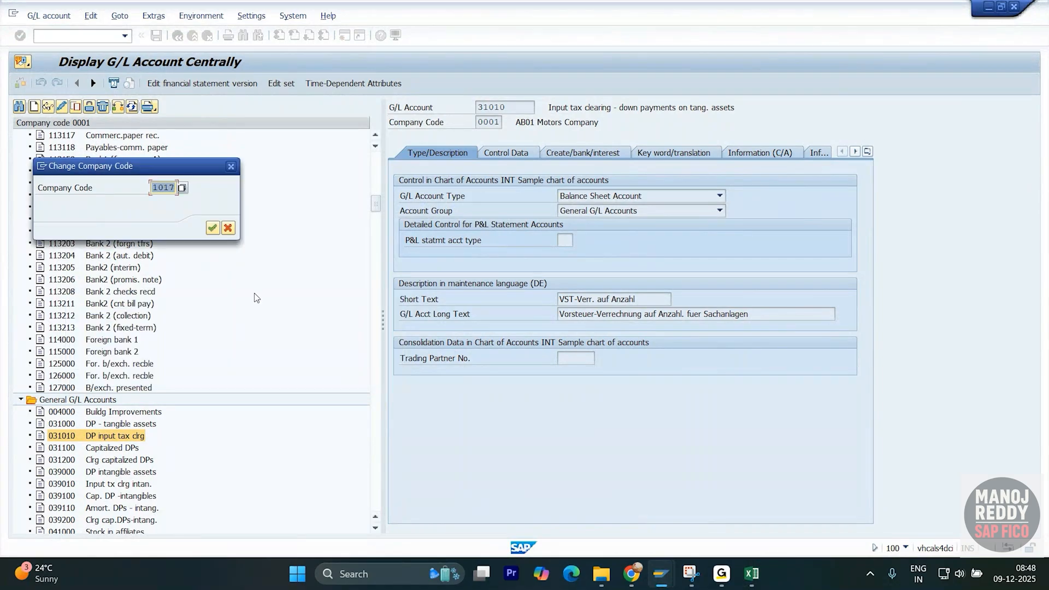
type("1710")
key("Return")
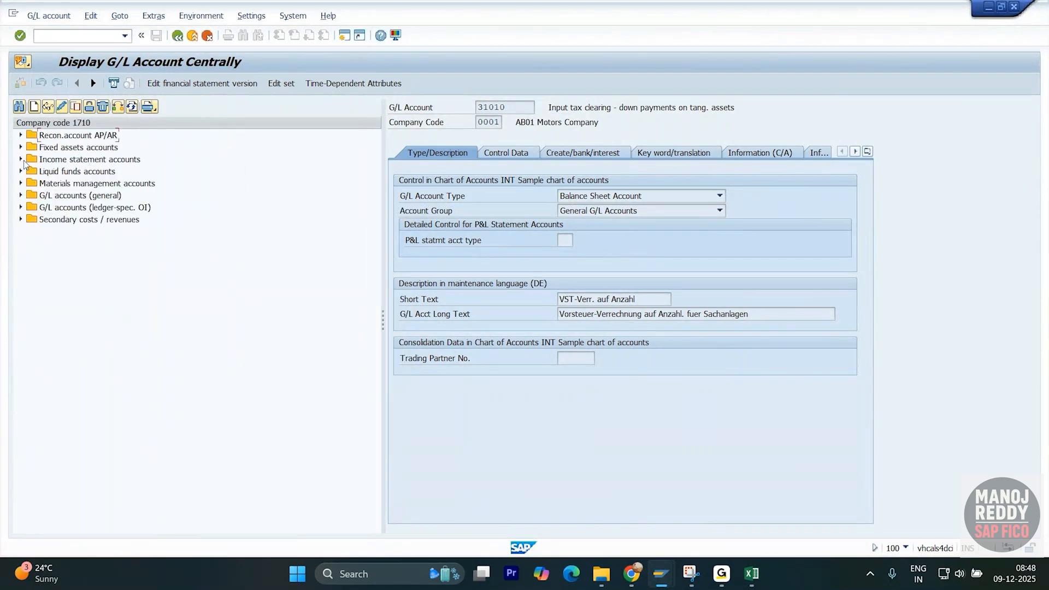
- Display revenue account 41000000 and check its Account Group and G/L Account Type options
left_click(21, 159)
double_click(87, 172)
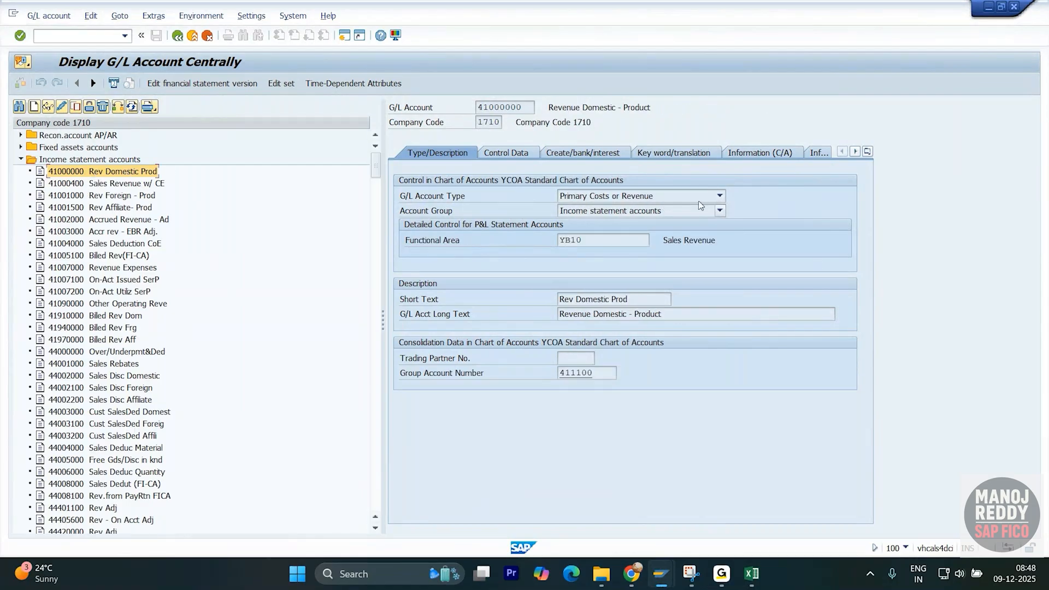
left_click(720, 211)
left_click(719, 213)
left_click(719, 198)
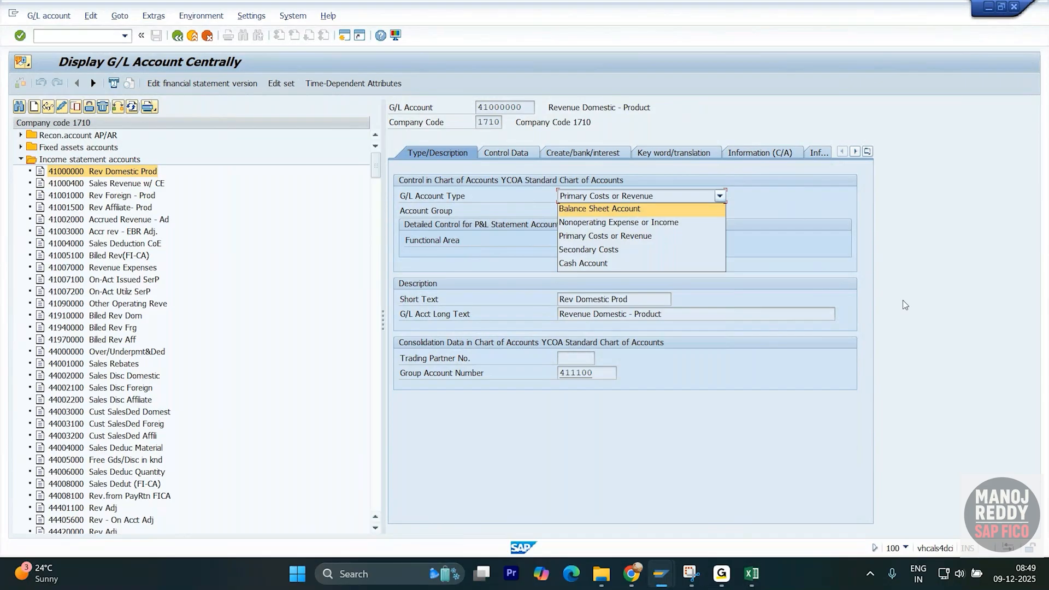
- Snip account 41000000, box Nonoperating and Primary Costs types in red, add an arrow and handwritten P&L
key("super+shift+s")
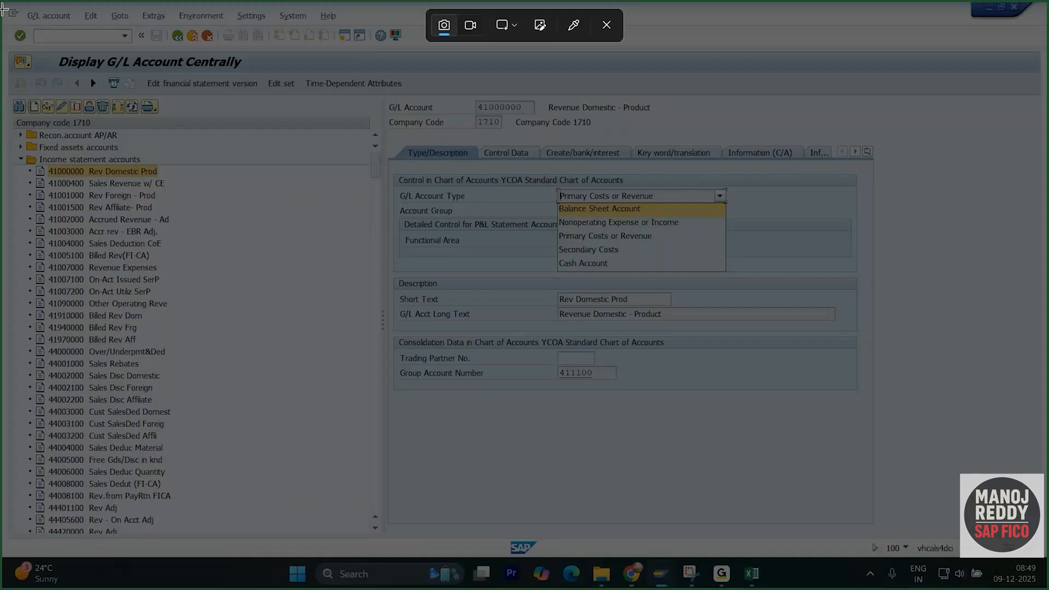
left_click_drag(2, 5, 964, 489)
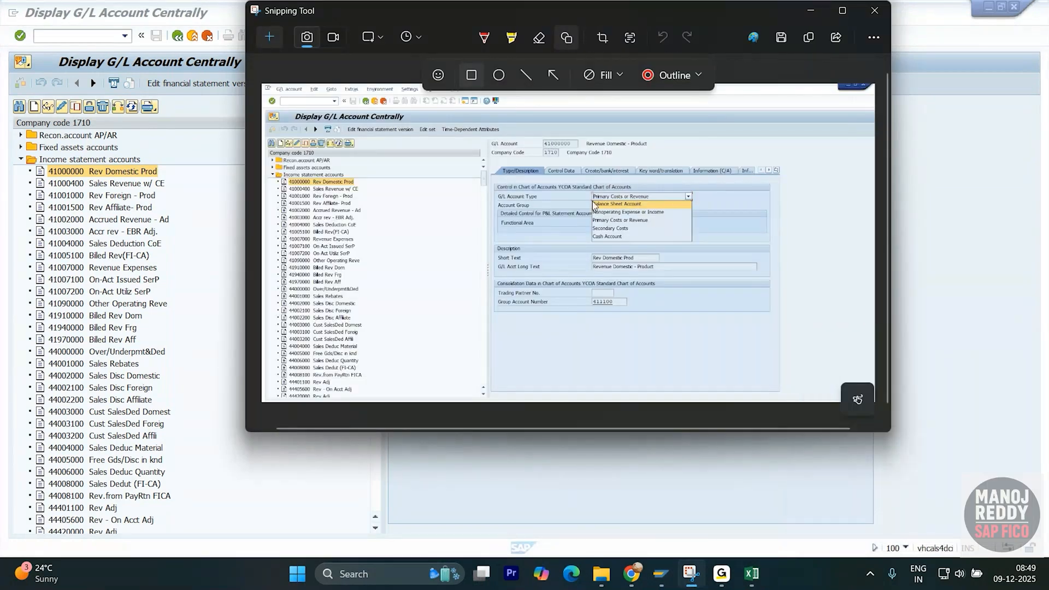
mouse_move(583, 208)
left_mouse_down()
mouse_move(692, 225)
mouse_move(782, 205)
left_mouse_up()
left_click(553, 75)
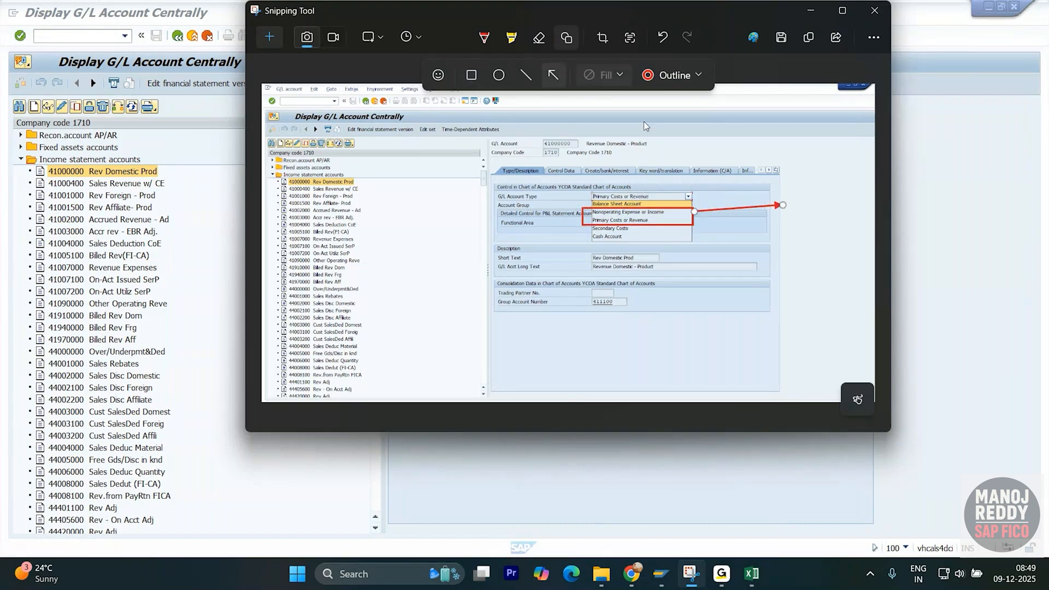
left_click(486, 37)
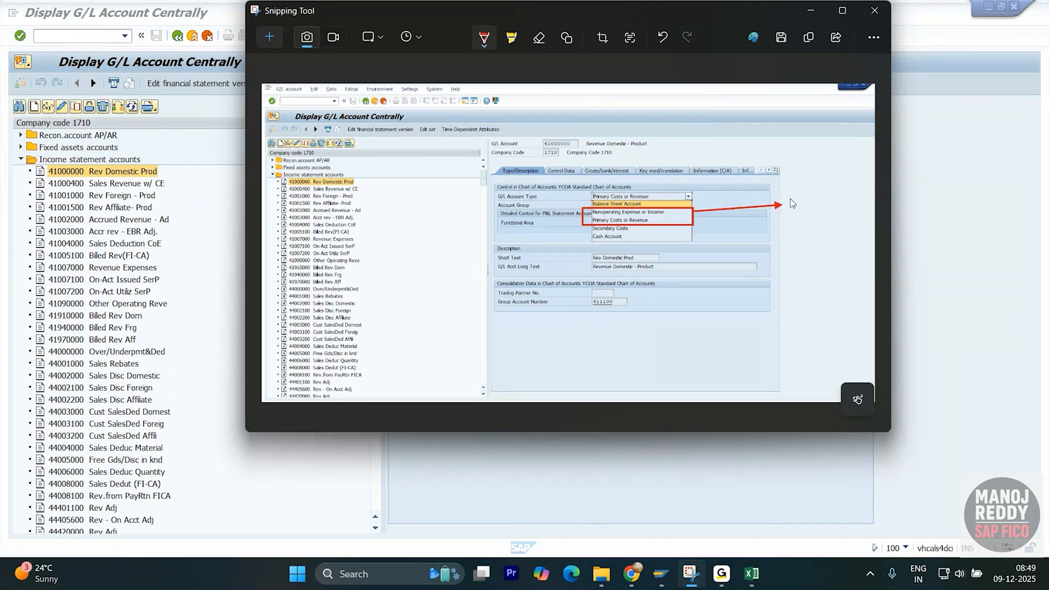
mouse_move(794, 214)
left_mouse_down()
mouse_move(799, 196)
mouse_move(814, 197)
mouse_move(818, 225)
mouse_move(825, 211)
left_mouse_up()
- Paste the annotated P&L snip below the earlier screenshot in General ledgers and resize it
key("alt+Tab")
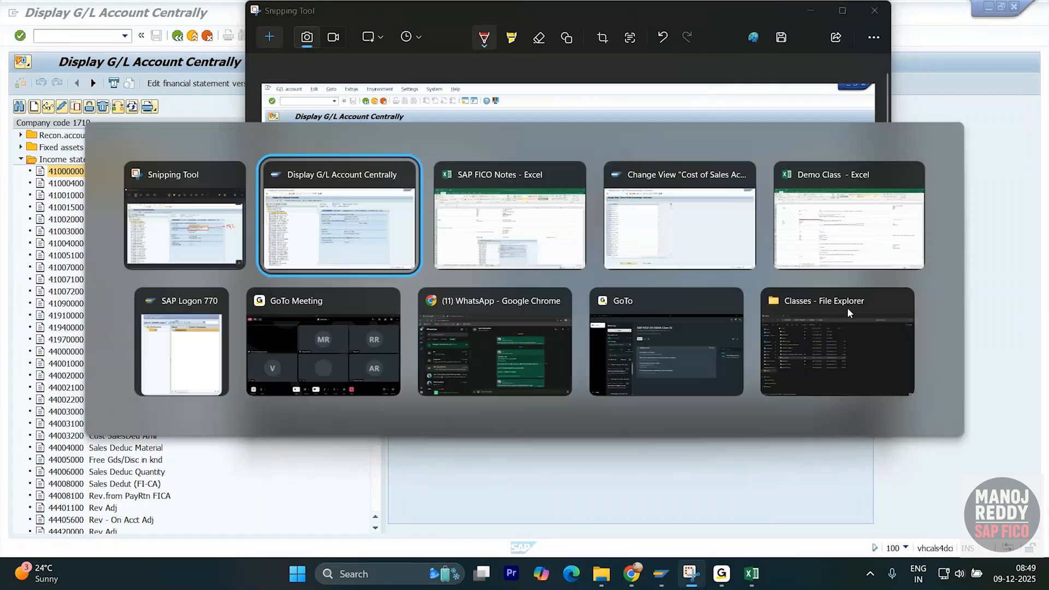
key("Tab")
scroll(607, 369, "down", 7)
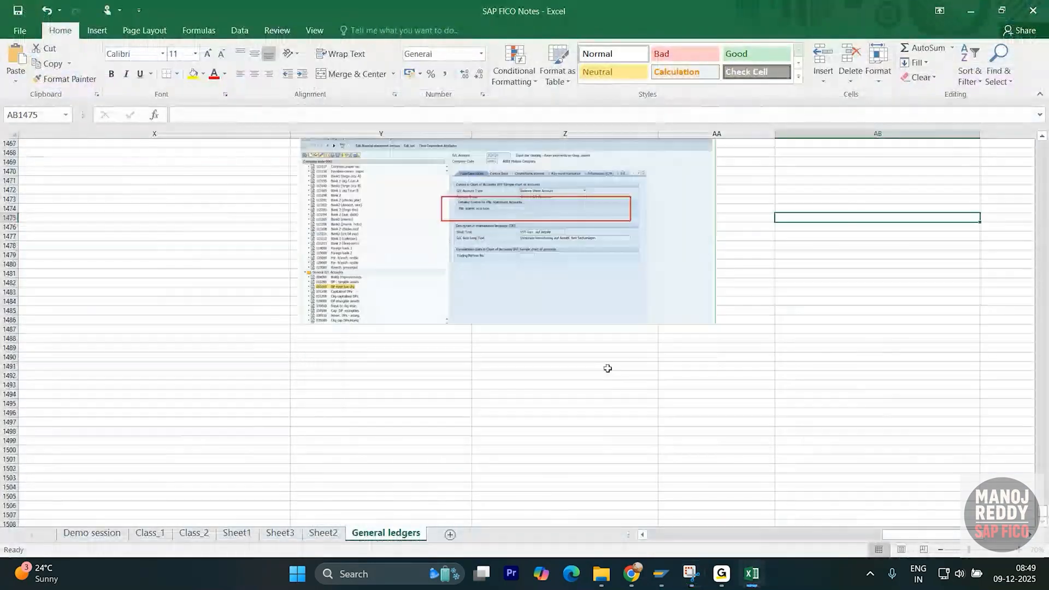
left_click(382, 376)
key("ctrl+v")
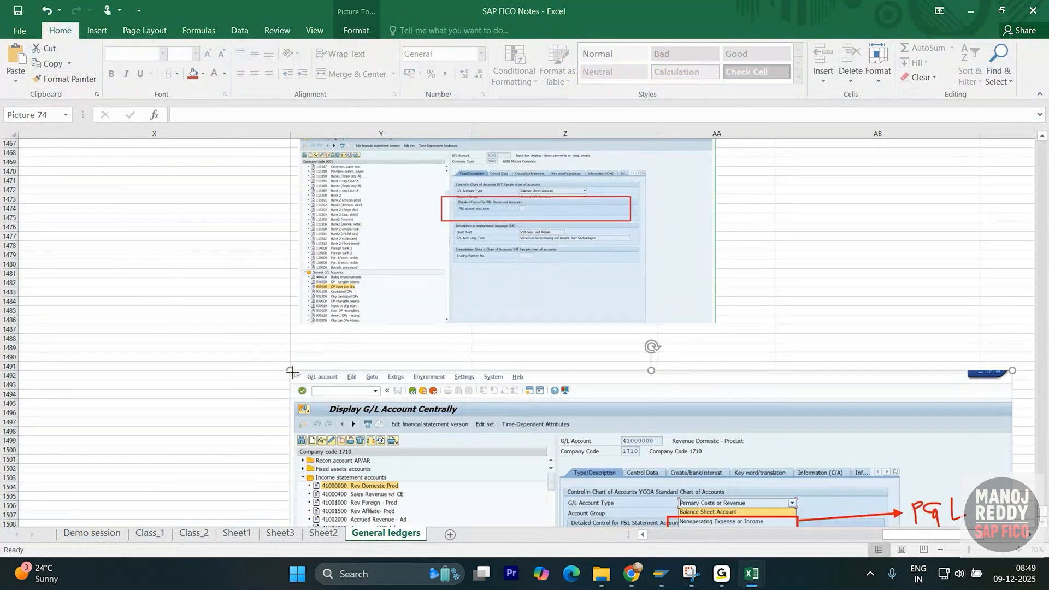
left_click_drag(293, 373, 397, 427)
left_click_drag(601, 471, 513, 405)
scroll(761, 357, "up", 6)
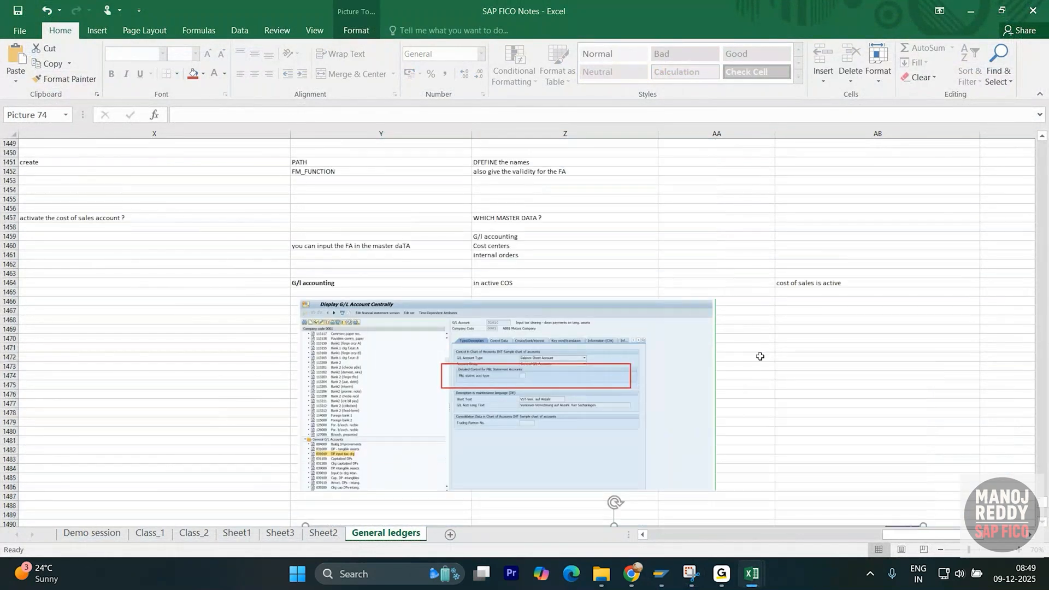
scroll(760, 356, "up", 2)
left_click(875, 339)
key("alt+Tab")
key("alt+Tab")
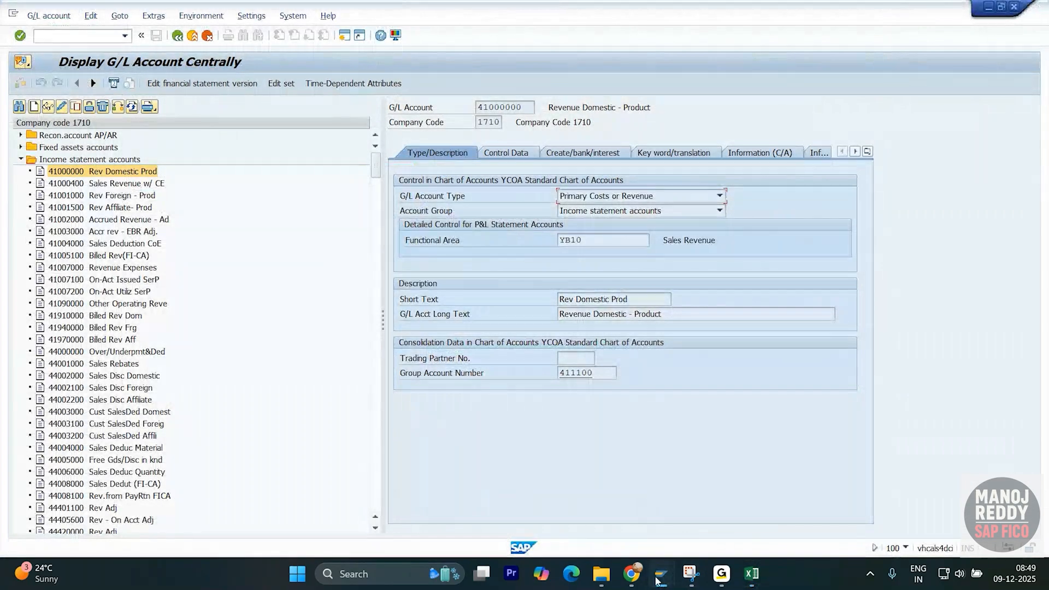
- Snip account 41000000's screen and box the Functional Area YB10 Sales Revenue row in red
mouse_move(661, 574)
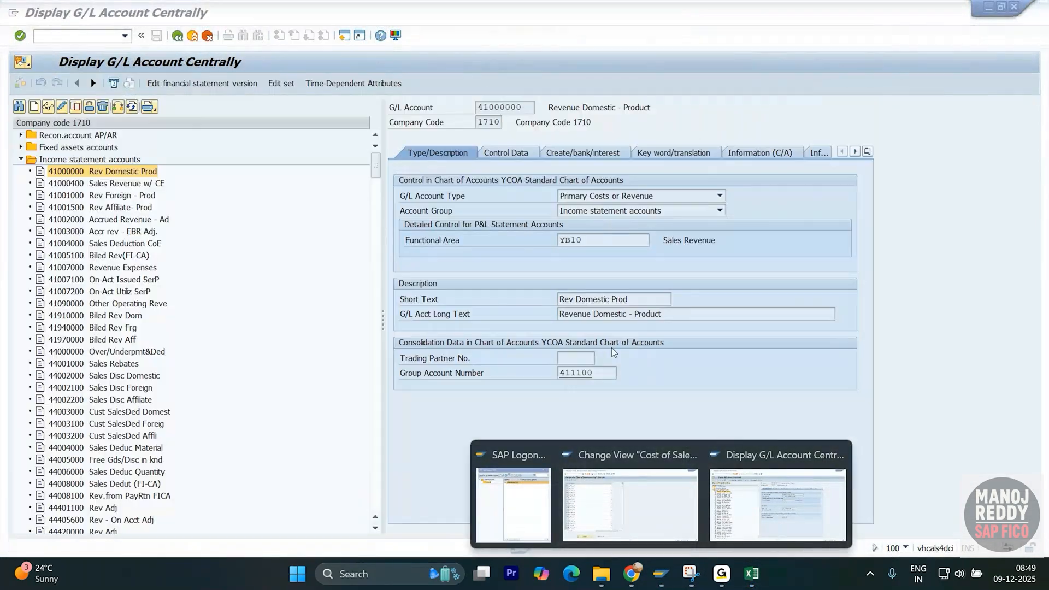
left_click(752, 499)
left_click(692, 569)
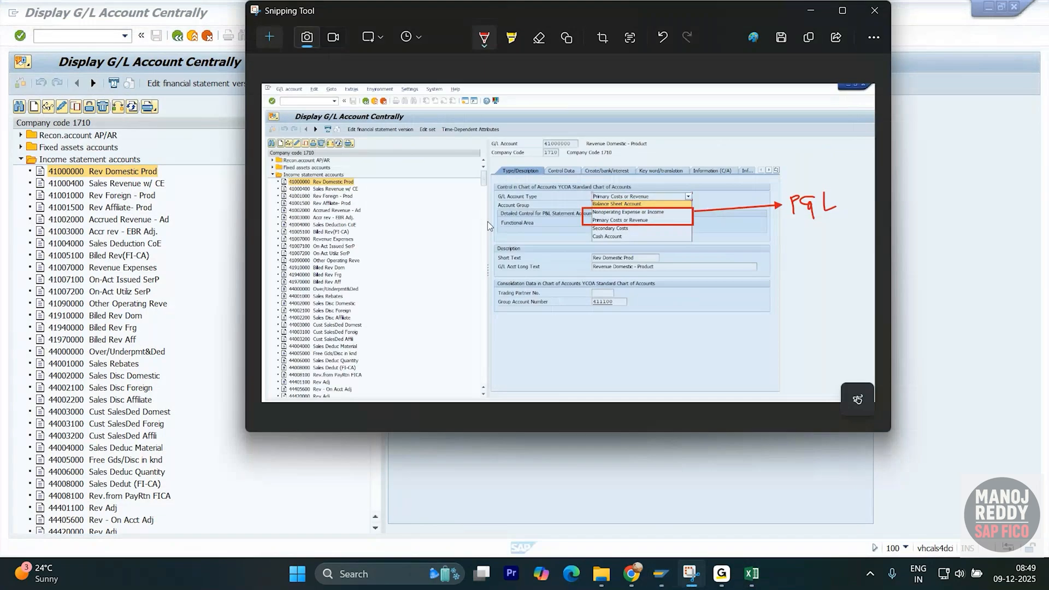
left_click(286, 50)
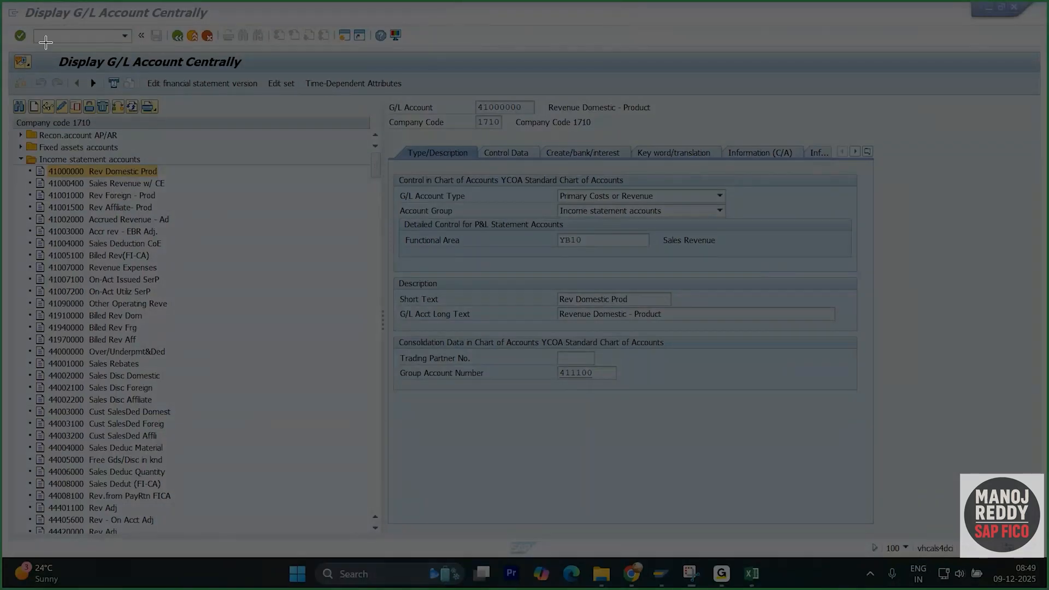
left_click_drag(9, 32, 1044, 525)
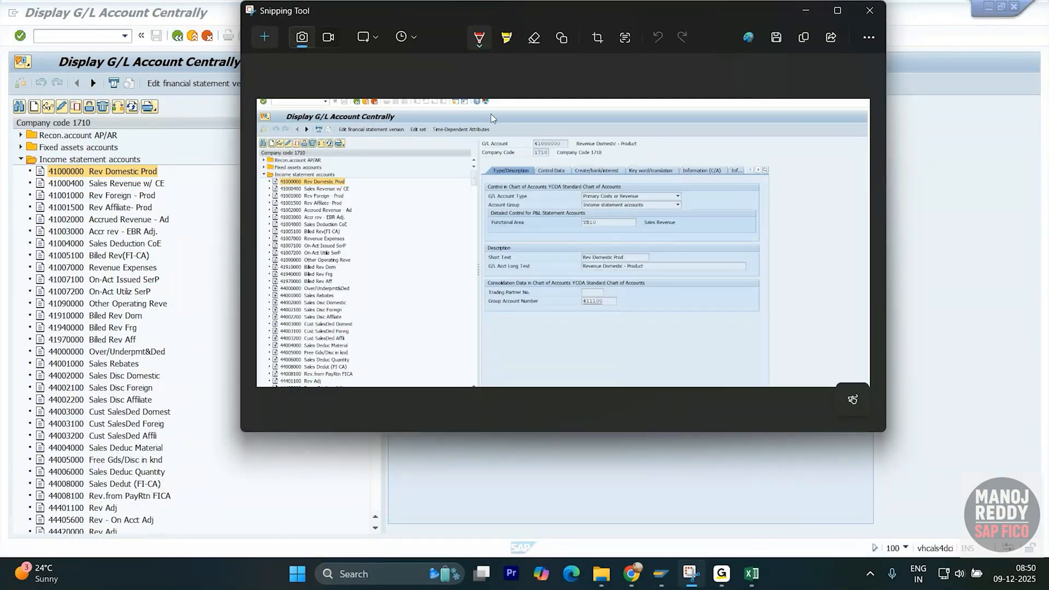
left_click(566, 36)
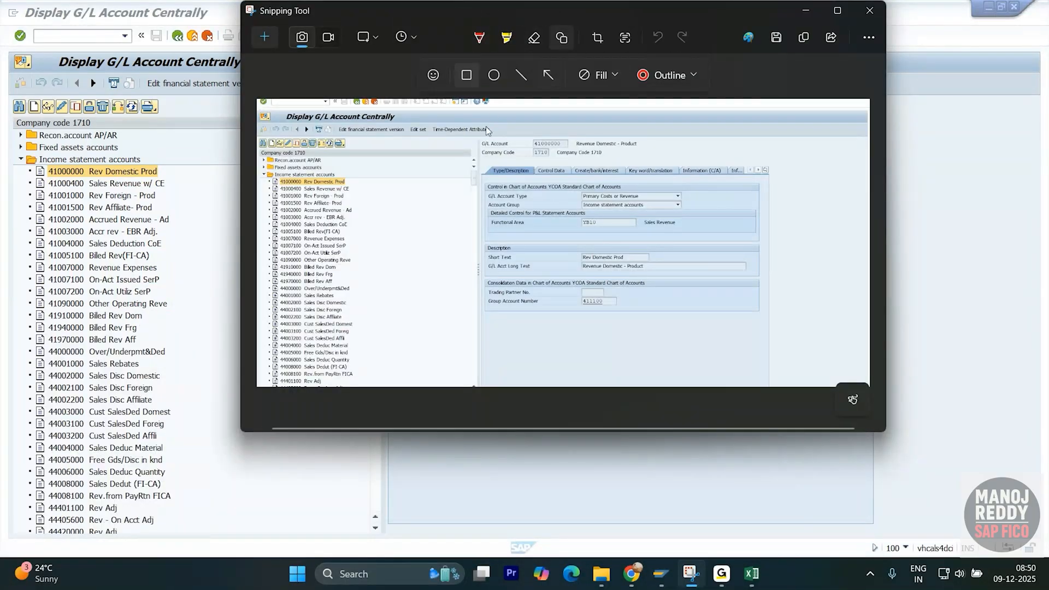
left_click_drag(480, 214, 742, 246)
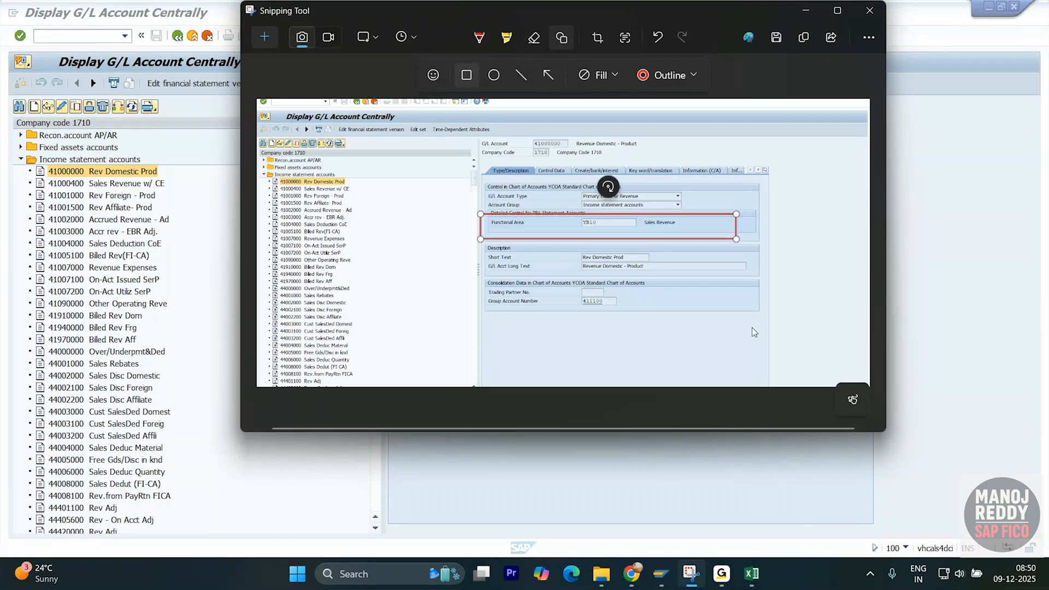
- Paste the Functional Area snip into cell AB1466 of the Excel notes
key("alt+Tab")
key("alt+Tab")
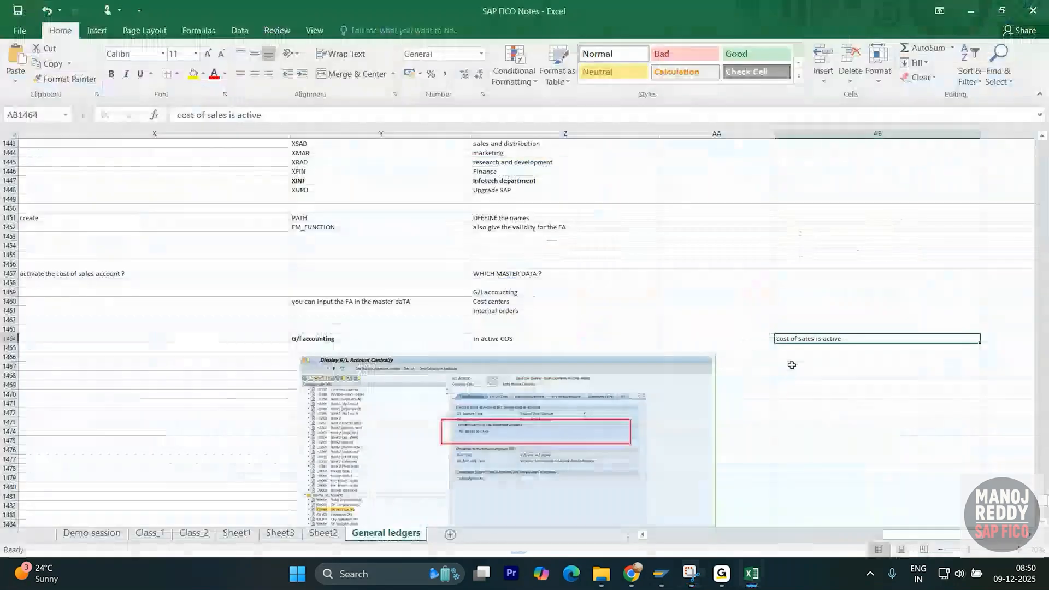
left_click(830, 357)
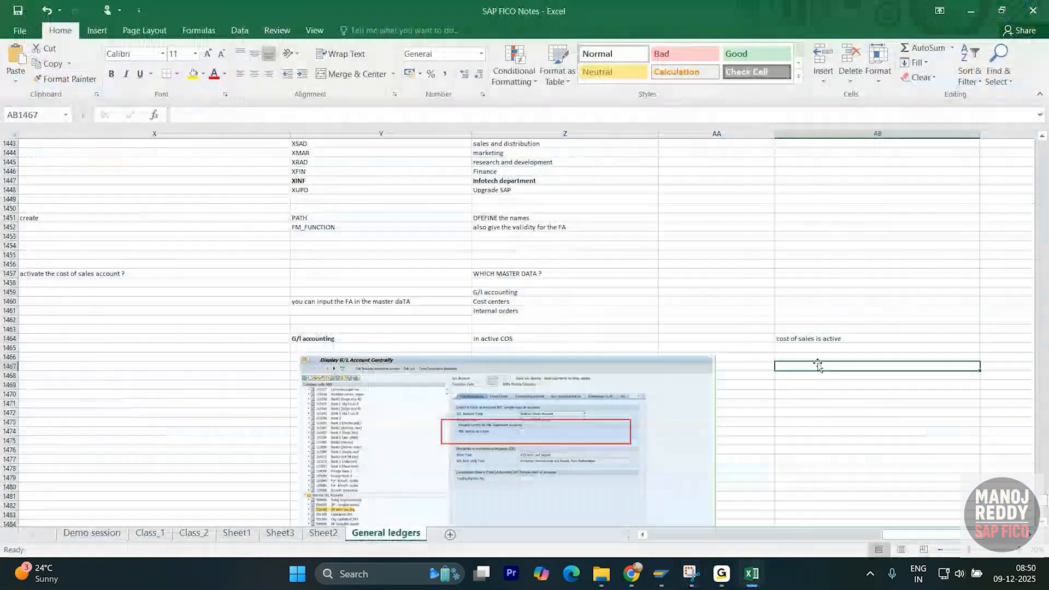
key("ctrl+v")
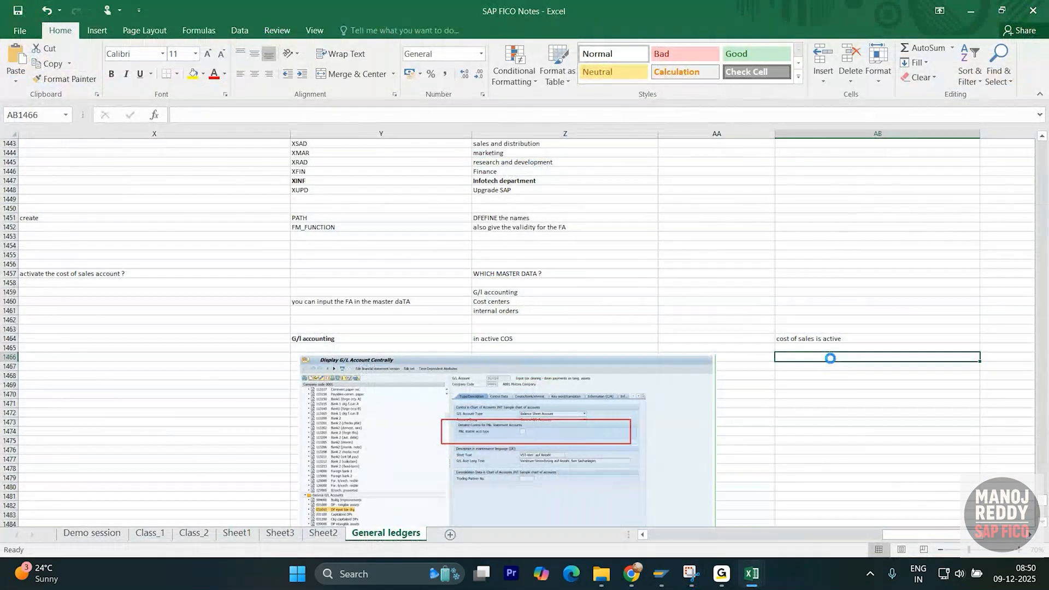
scroll(835, 397, "down", 2)
scroll(835, 397, "down", 1)
key("alt+Tab")
key("alt+Tab")
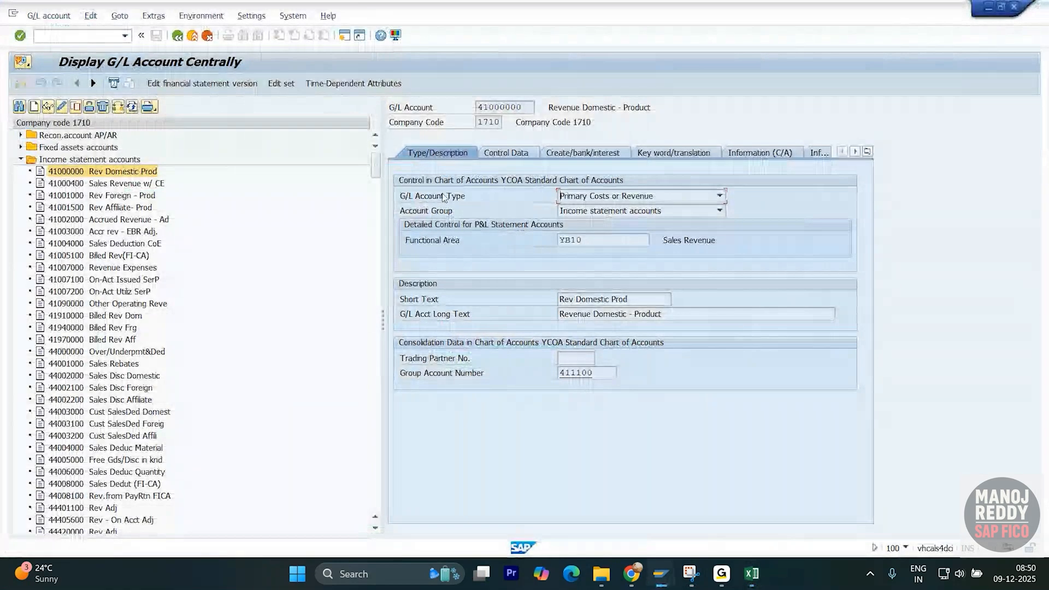
- Start a new G/L account, browse the account field's previous entries, then cancel
left_click(48, 107)
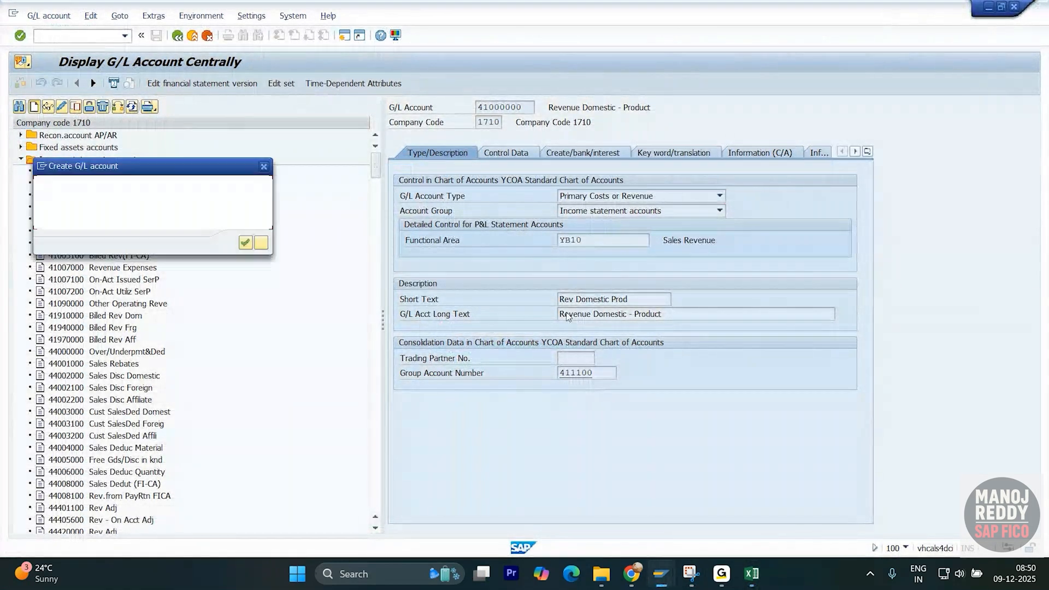
left_click(180, 189)
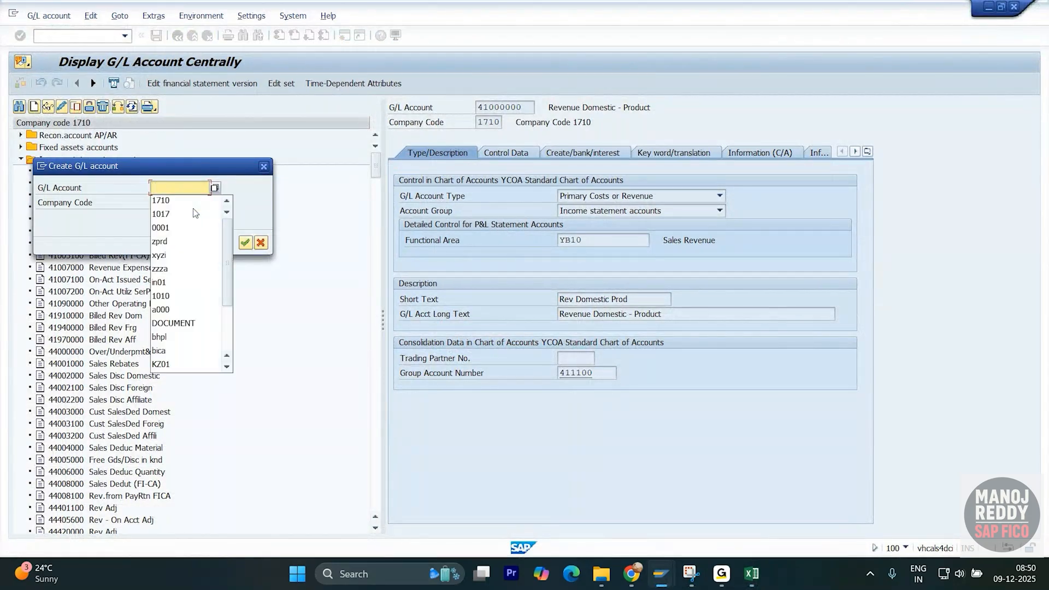
scroll(209, 288, "down", 2)
scroll(209, 286, "down", 1)
scroll(206, 287, "up", 3)
left_click(264, 166)
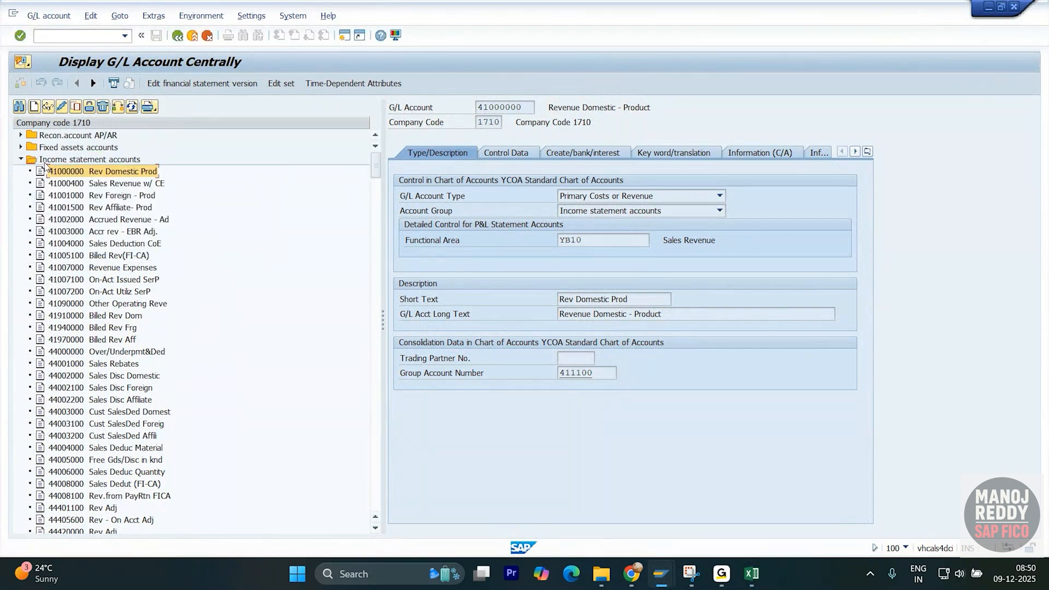
- Copy number 16000000 from Fixed assets accounts and create new account 16000001 from it
left_click(19, 147)
left_click(99, 160)
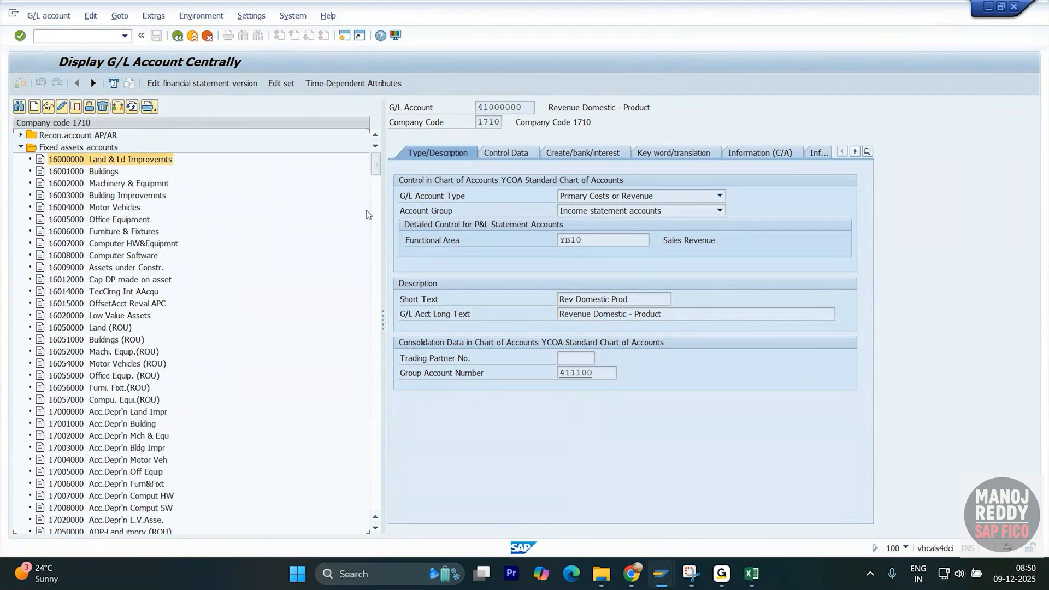
double_click(529, 106)
left_click(415, 109)
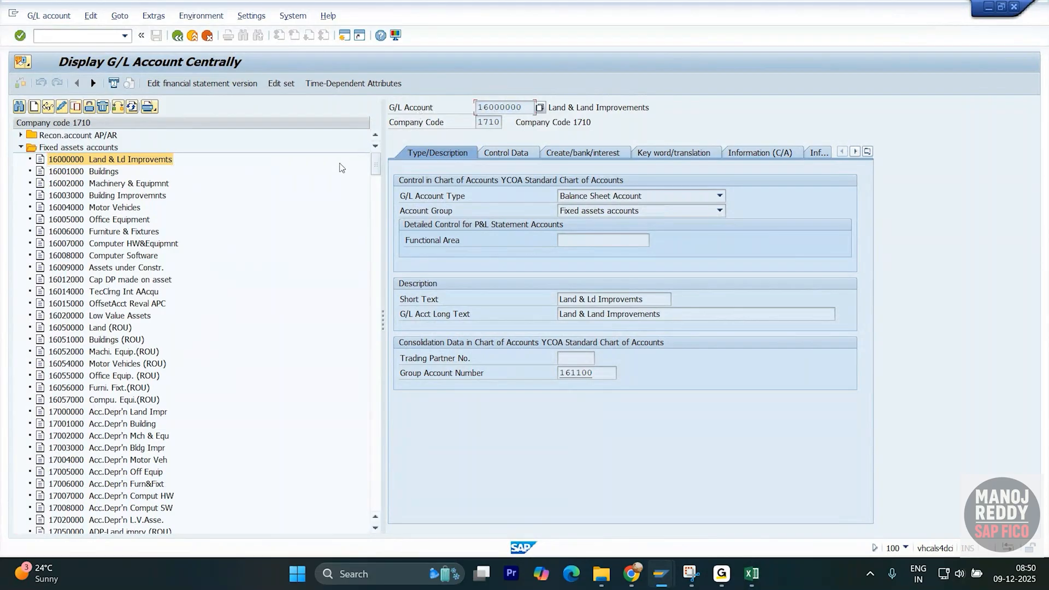
left_click(33, 106)
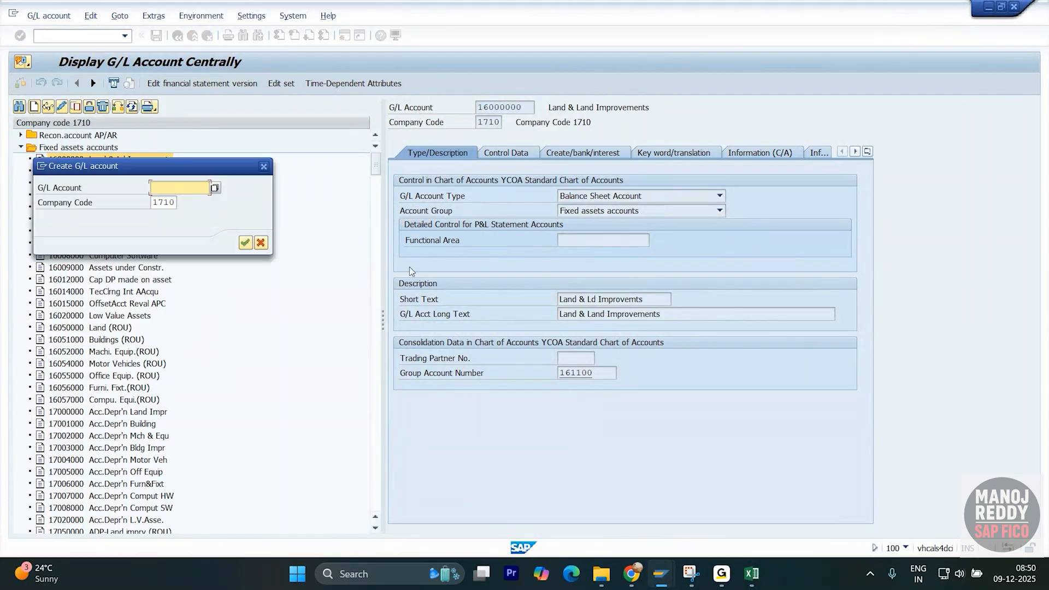
key("ctrl+v")
key("BackSpace")
type("1")
key("Return")
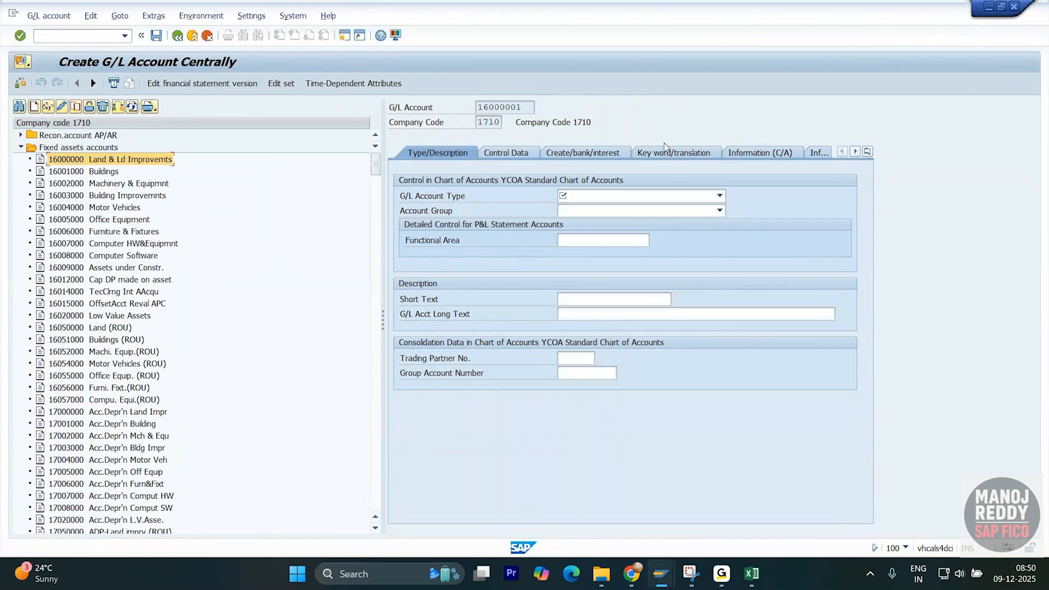
- Set account 16000001's type to Primary Costs or Revenue, then switch to the Excel notes
left_click(720, 196)
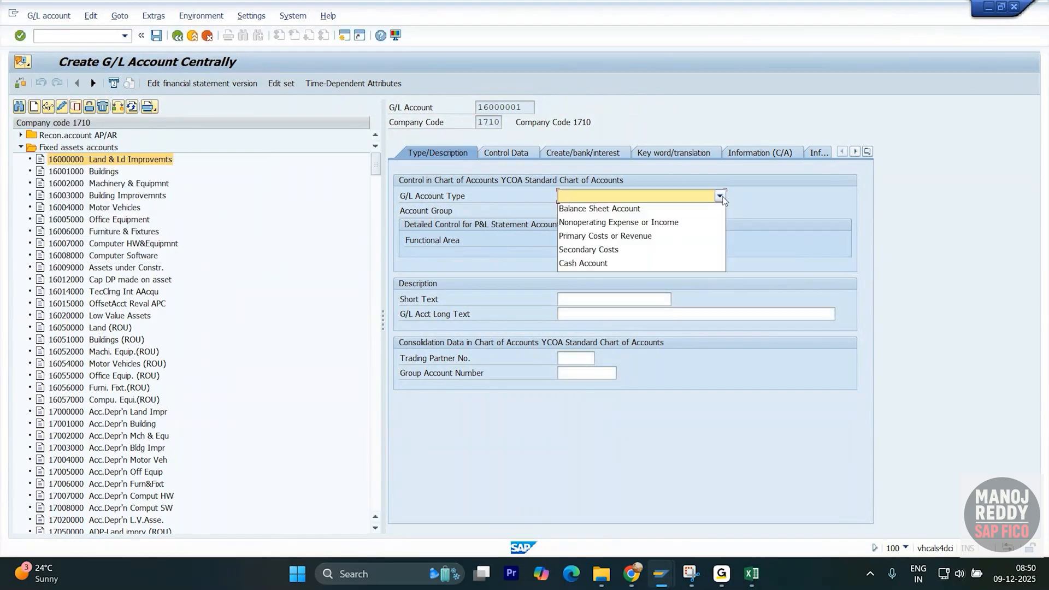
left_click(620, 211)
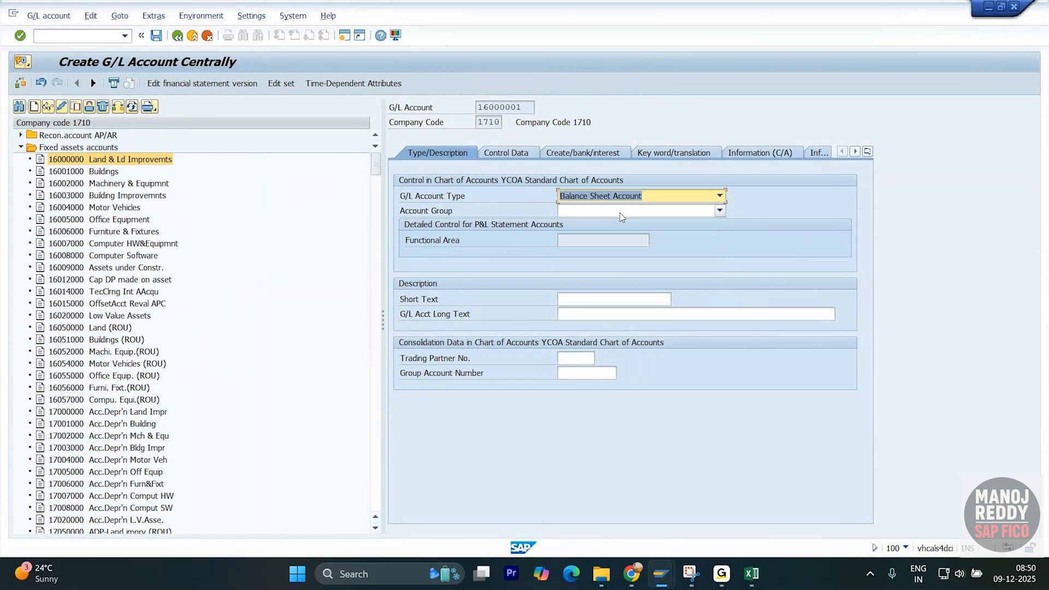
left_click(567, 241)
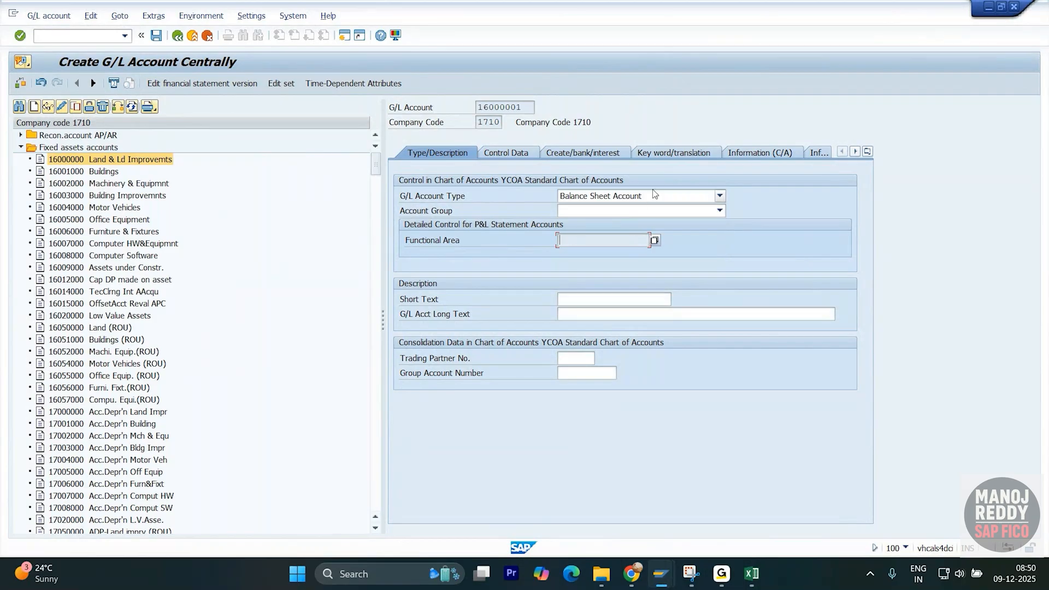
left_click(720, 197)
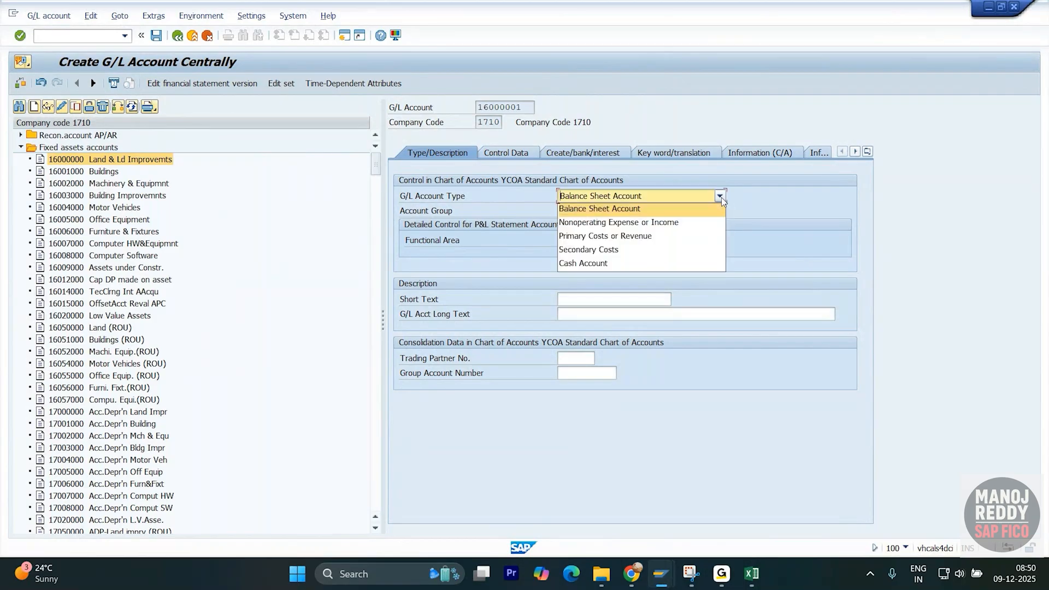
left_click(669, 226)
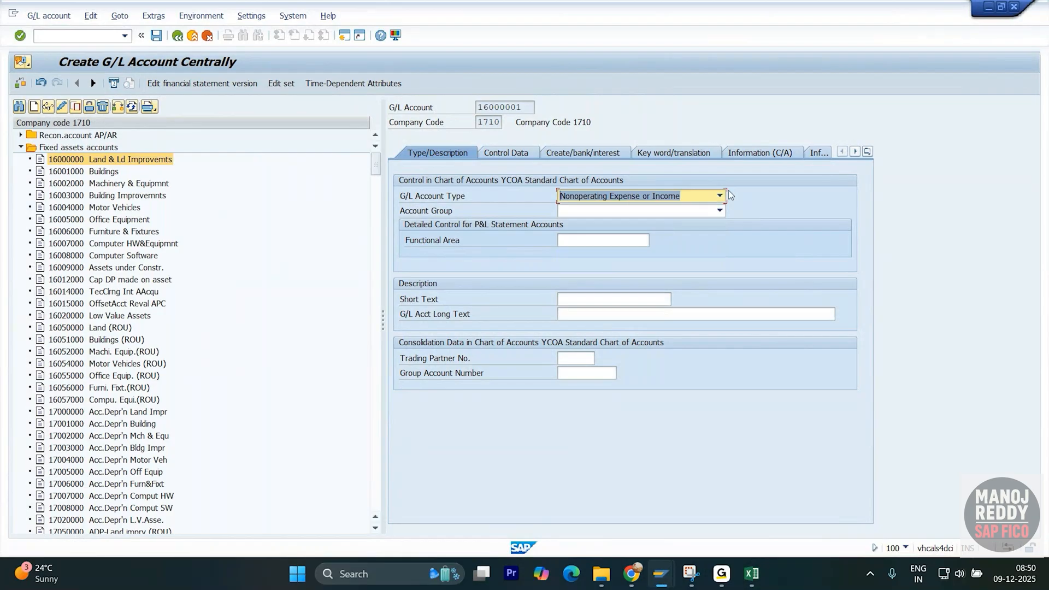
left_click(724, 194)
left_click(656, 231)
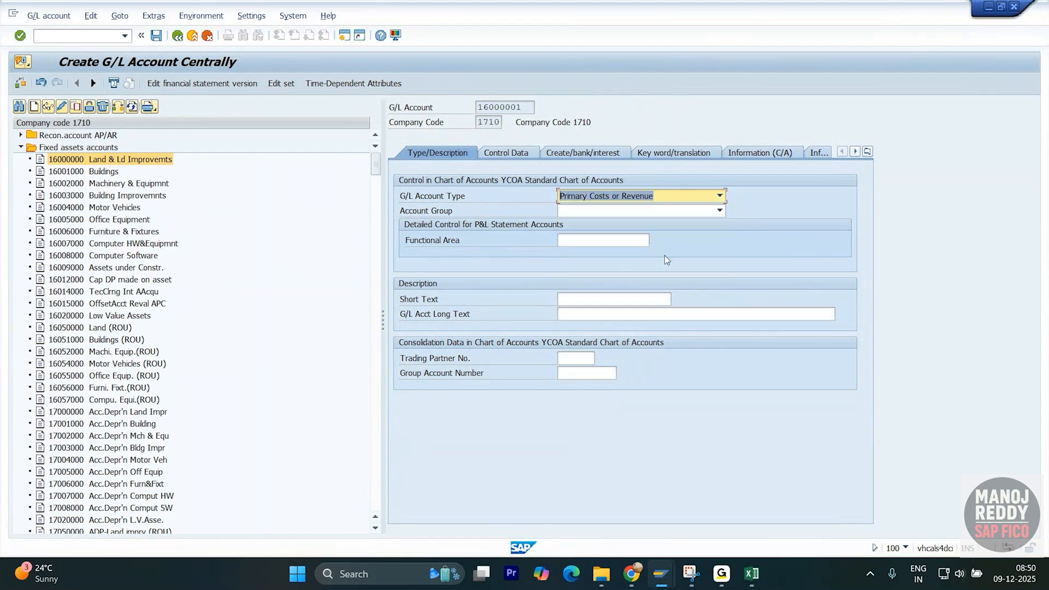
left_click(595, 243)
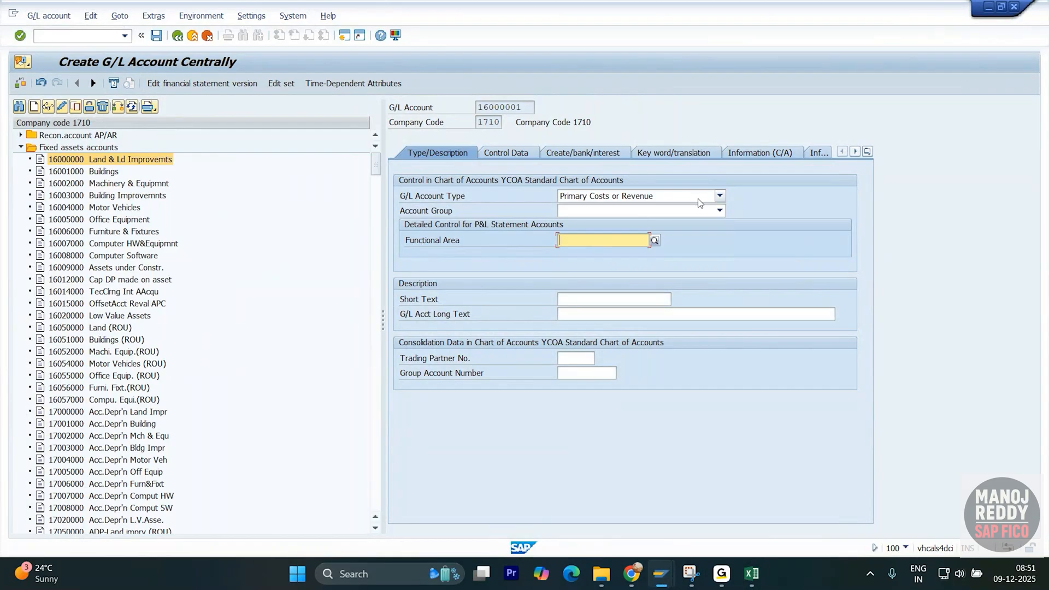
key("alt+Tab")
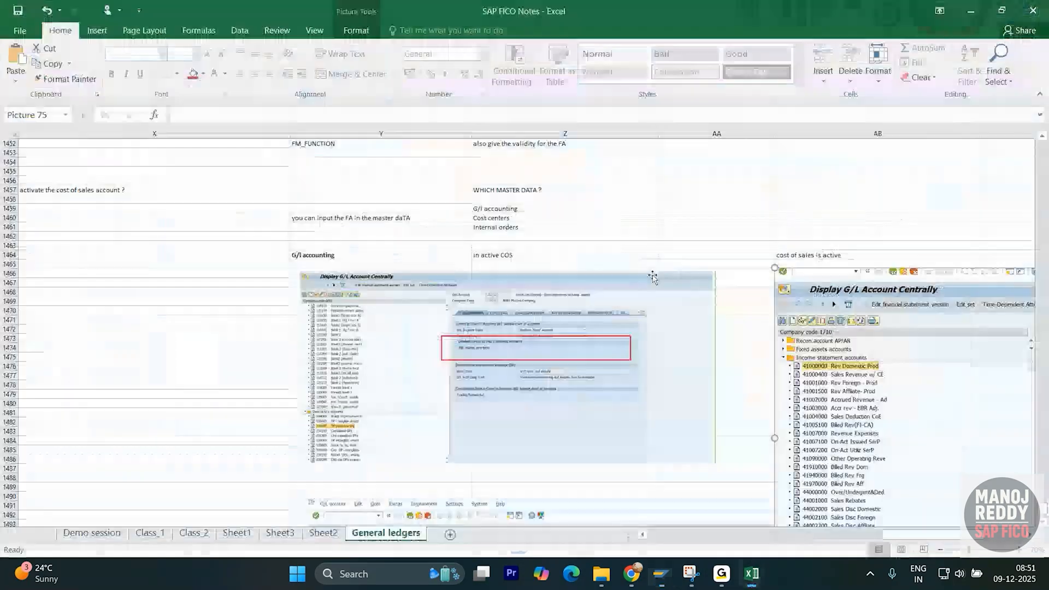
- Reposition the annotated account-type screenshot on the General ledgers sheet
scroll(663, 372, "down", 5)
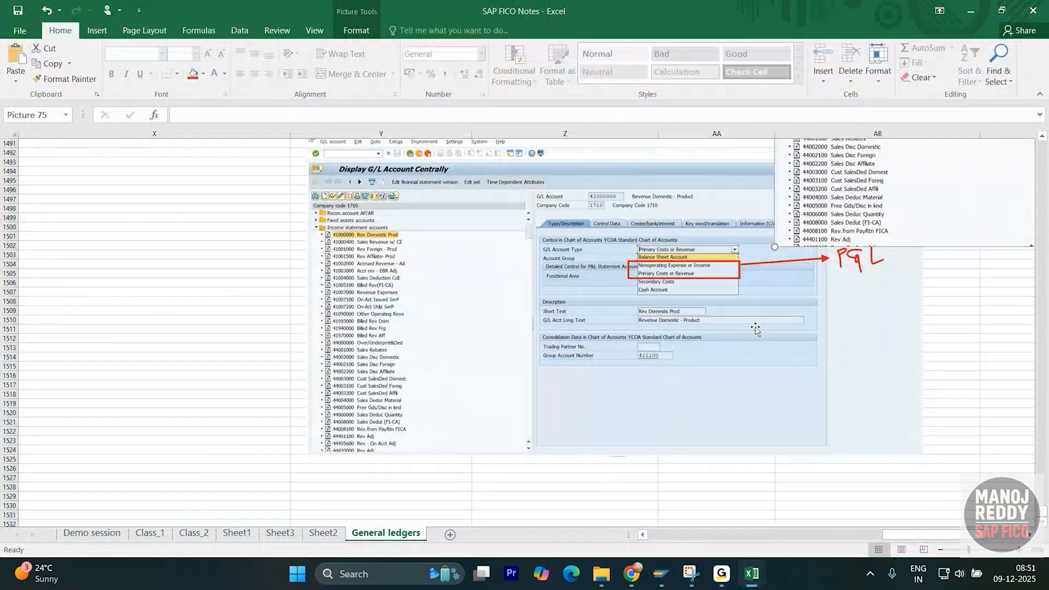
scroll(645, 369, "up", 2)
left_click_drag(619, 374, 461, 341)
scroll(490, 342, "down", 5)
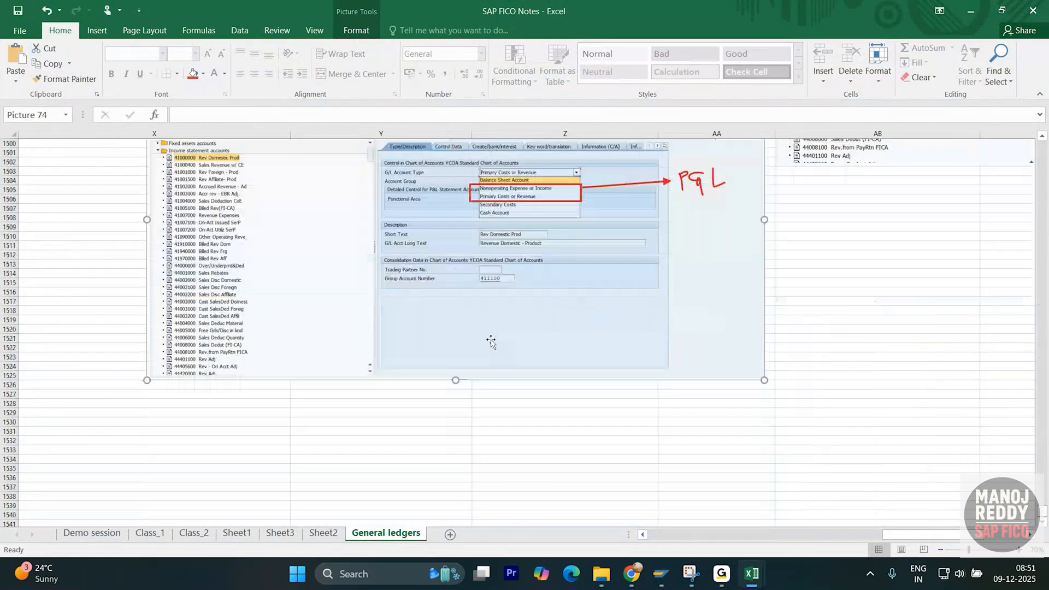
scroll(493, 335, "up", 2)
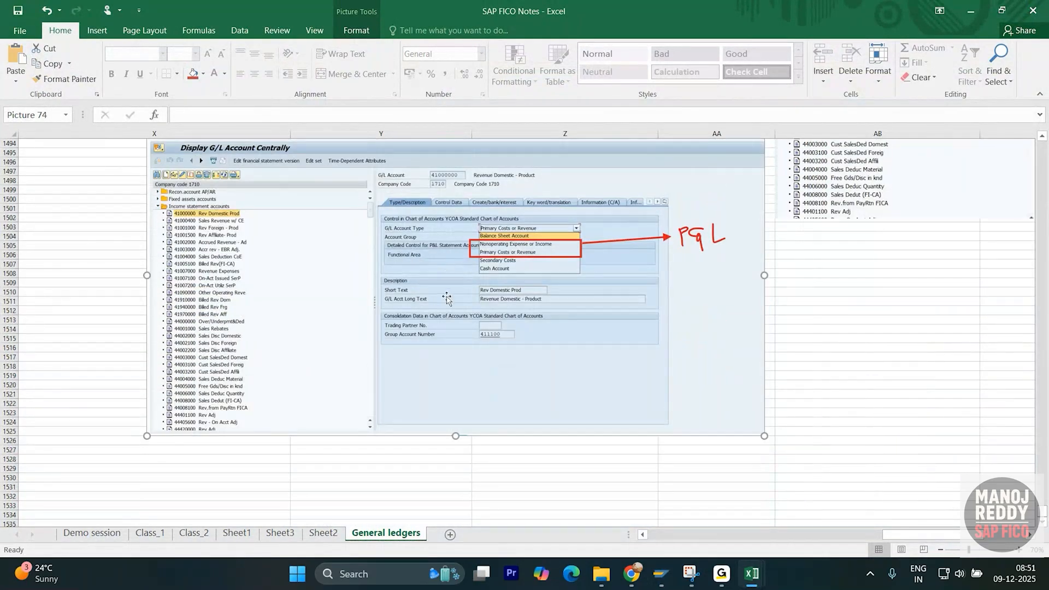
left_click_drag(449, 300, 457, 311)
scroll(432, 336, "down", 5)
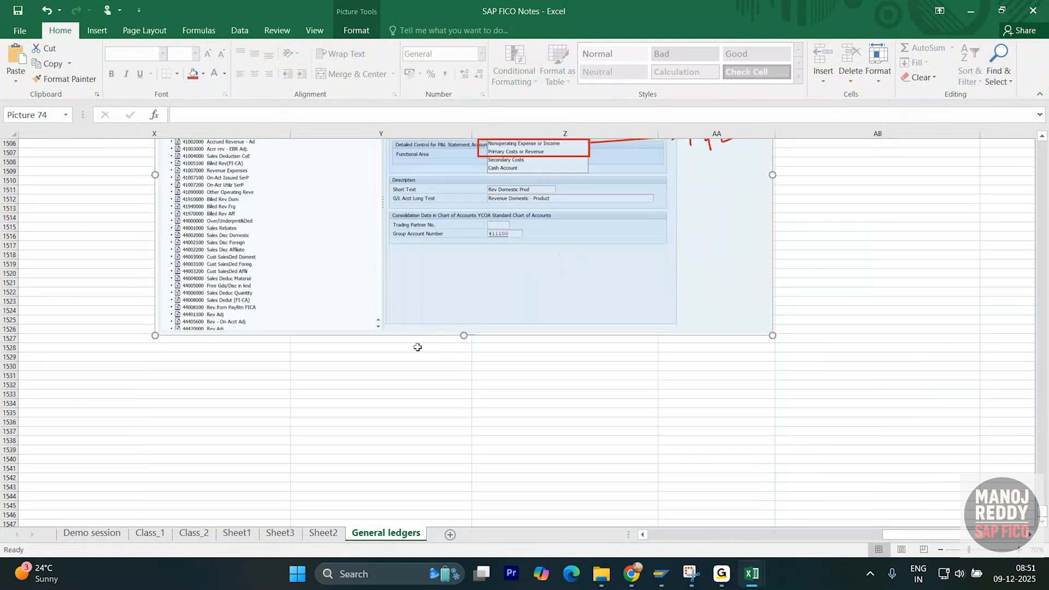
scroll(468, 322, "up", 5)
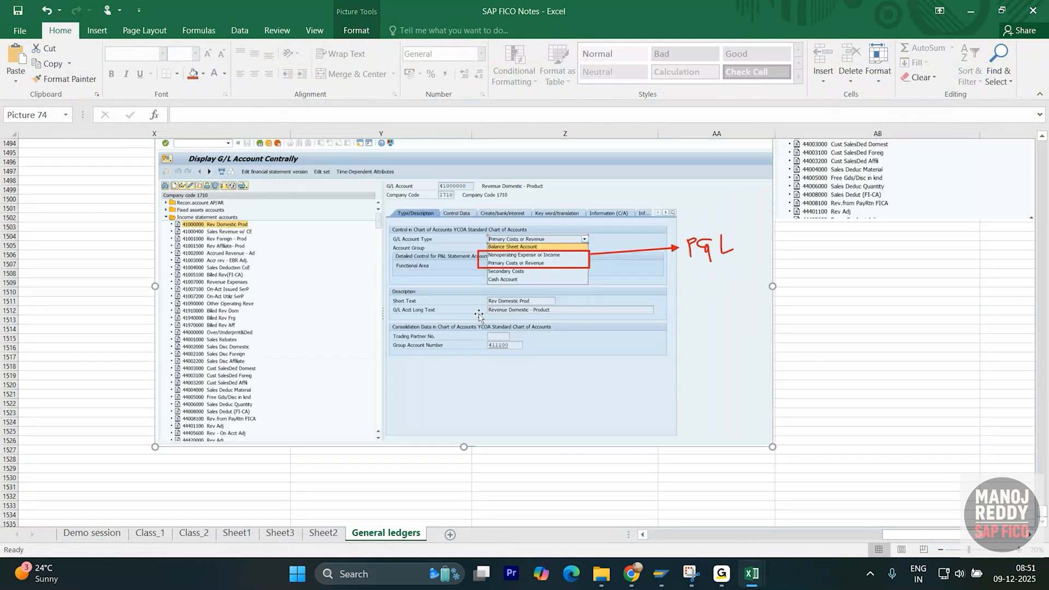
scroll(464, 325, "up", 5)
scroll(462, 327, "up", 1)
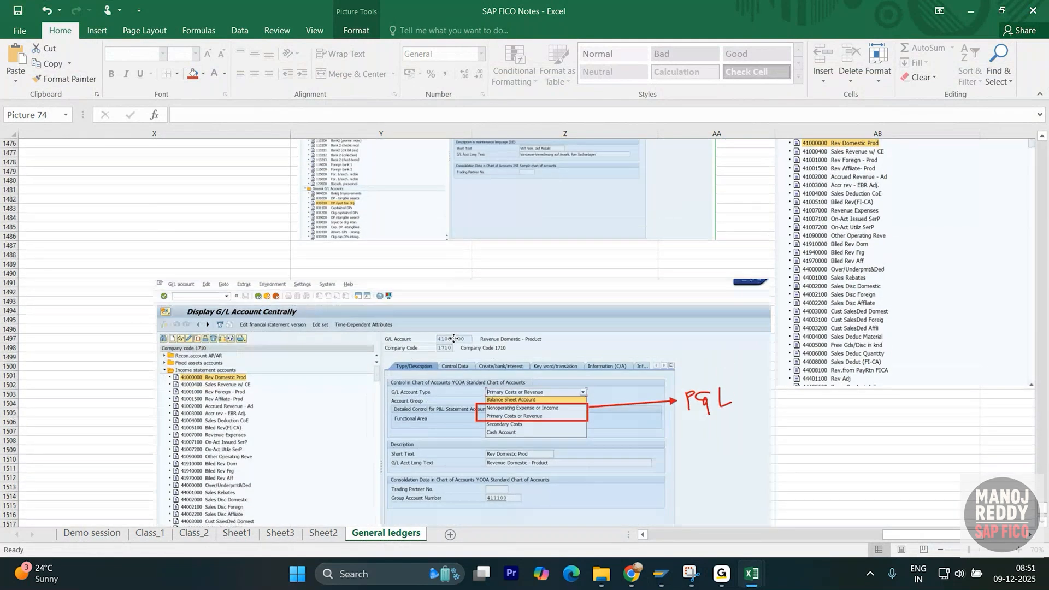
scroll(458, 335, "down", 4)
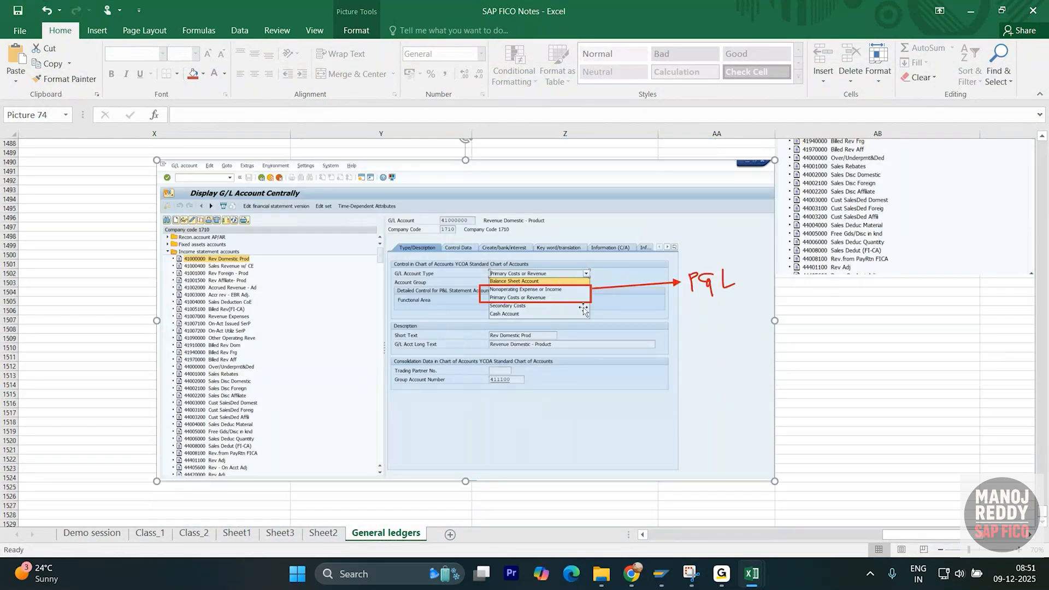
scroll(498, 376, "down", 6)
left_click(382, 389)
scroll(403, 358, "up", 5)
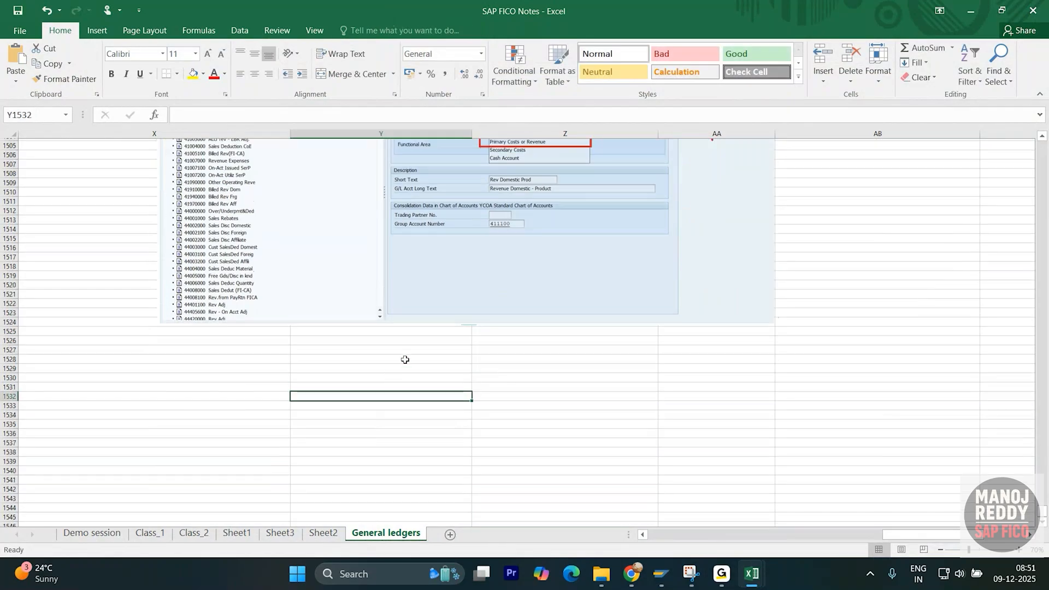
left_click(616, 354)
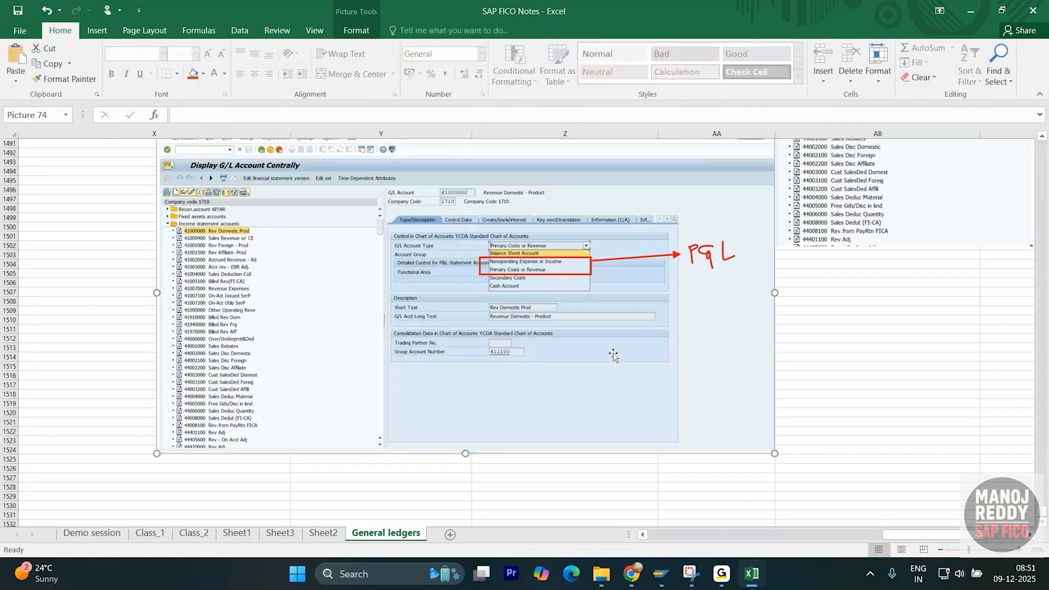
scroll(601, 350, "down", 2)
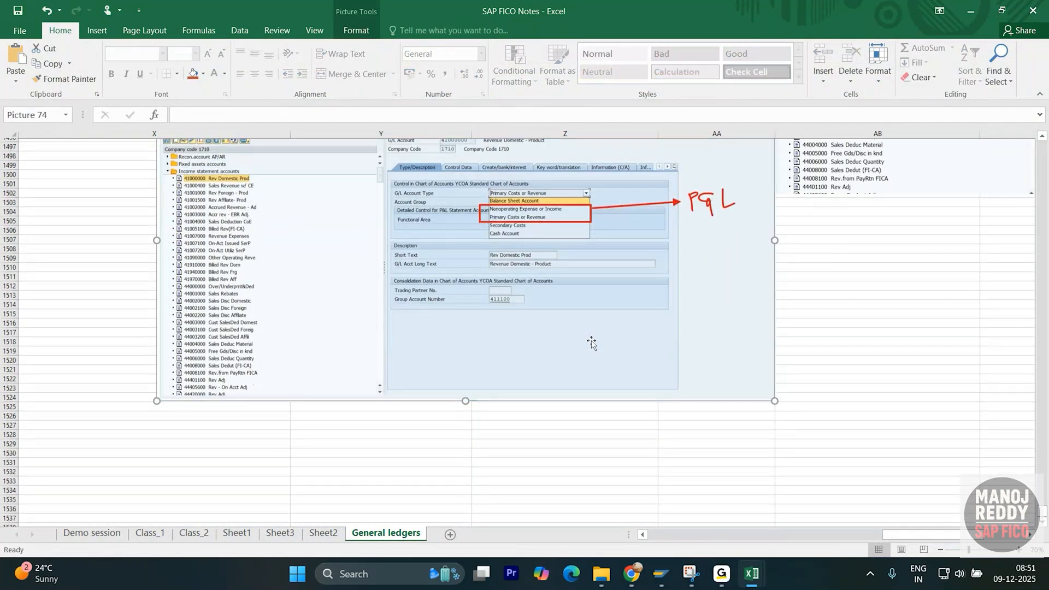
scroll(555, 395, "up", 11)
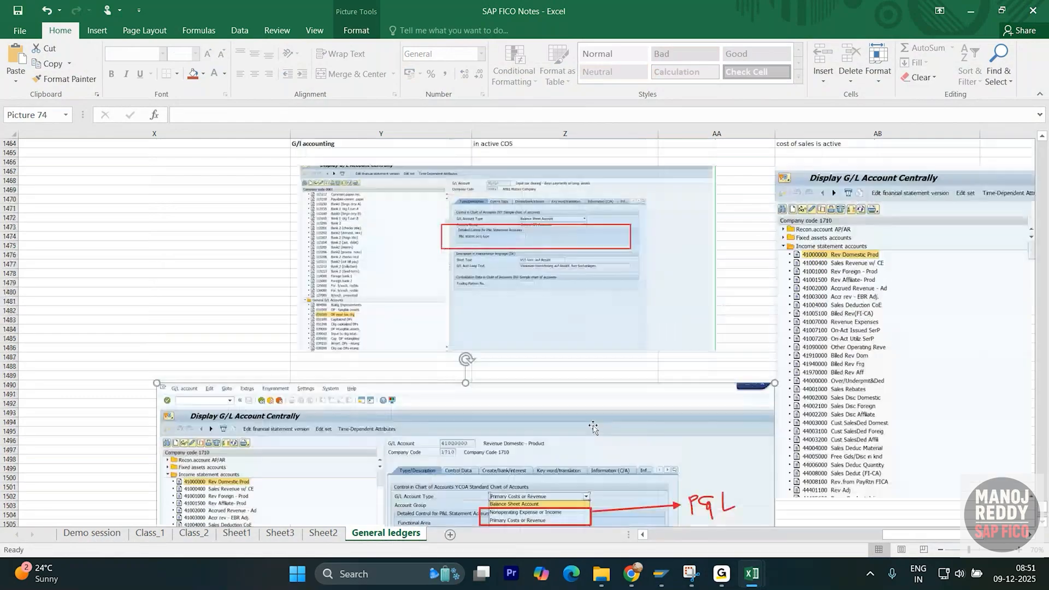
scroll(596, 428, "up", 4)
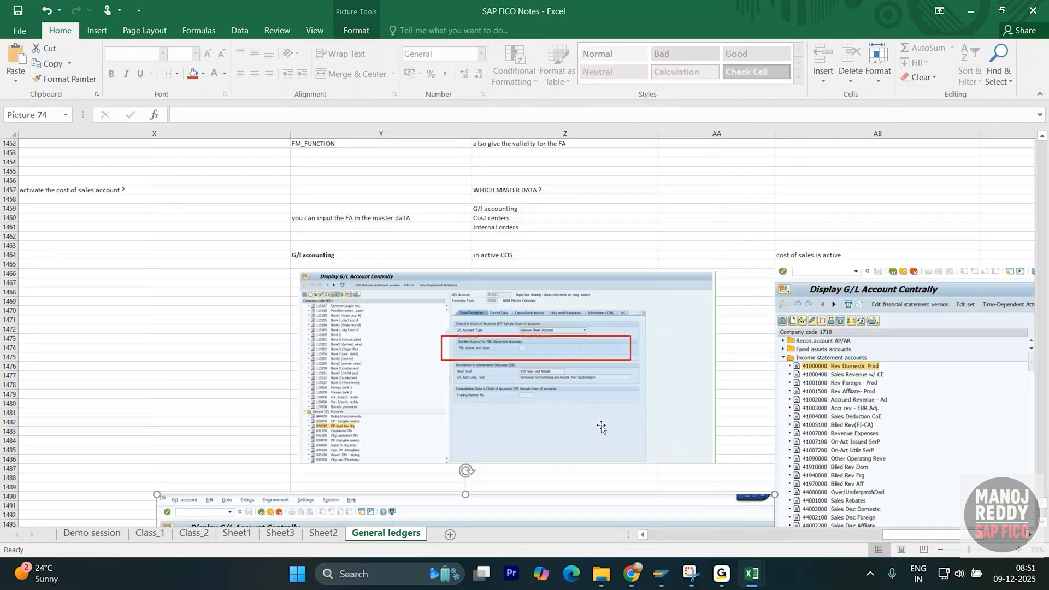
scroll(595, 402, "down", 3)
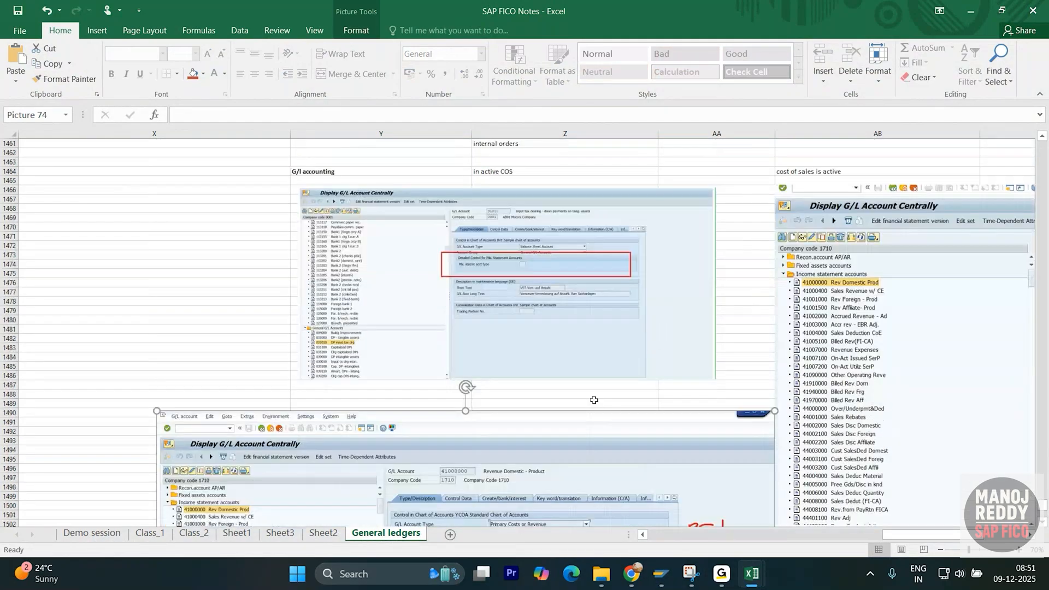
- Check the G/L account type list in SAP and return to the Excel notes
key("alt+Tab")
left_click(720, 196)
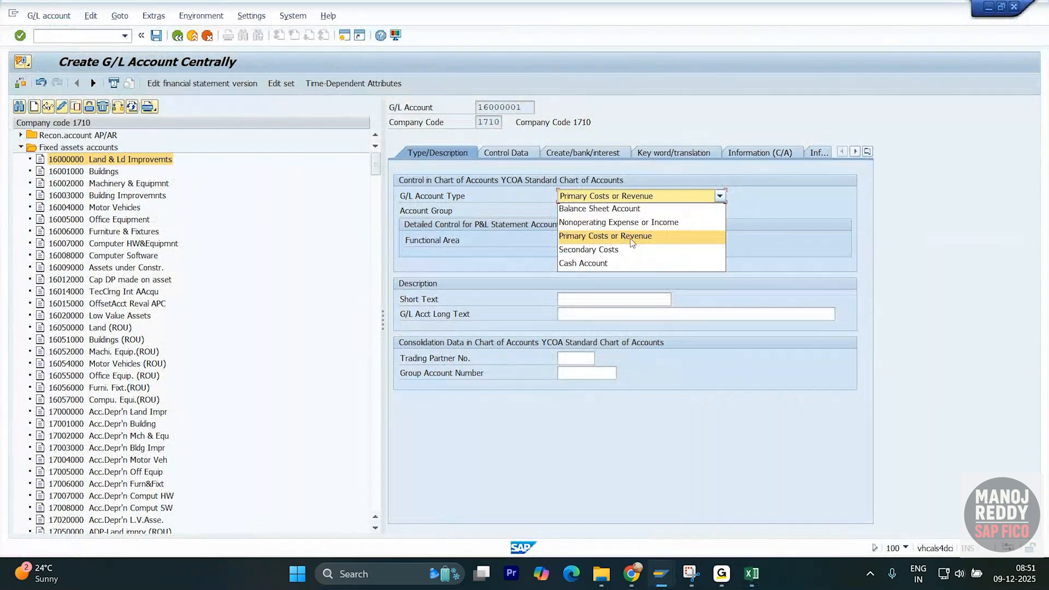
key("alt+Tab")
scroll(508, 294, "down", 9)
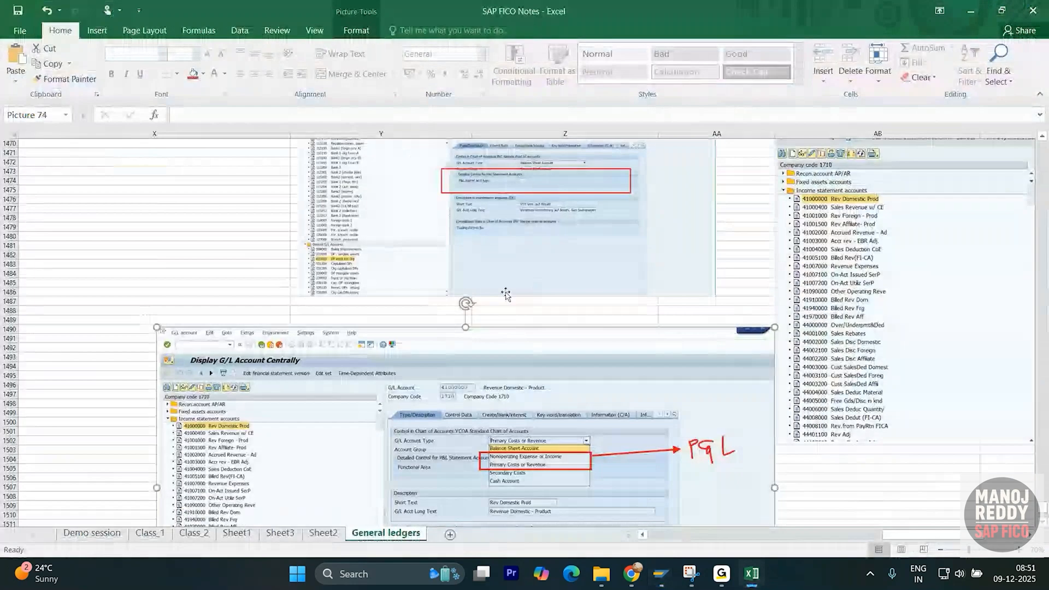
scroll(472, 294, "up", 13)
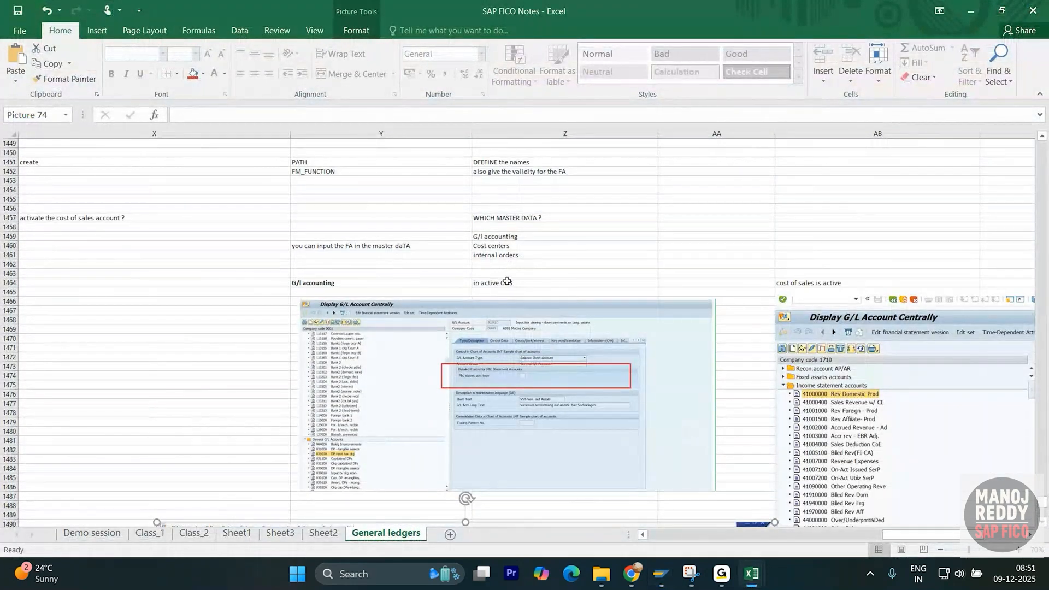
- Copy the Cost centers note from the General ledgers sheet
left_click(497, 254)
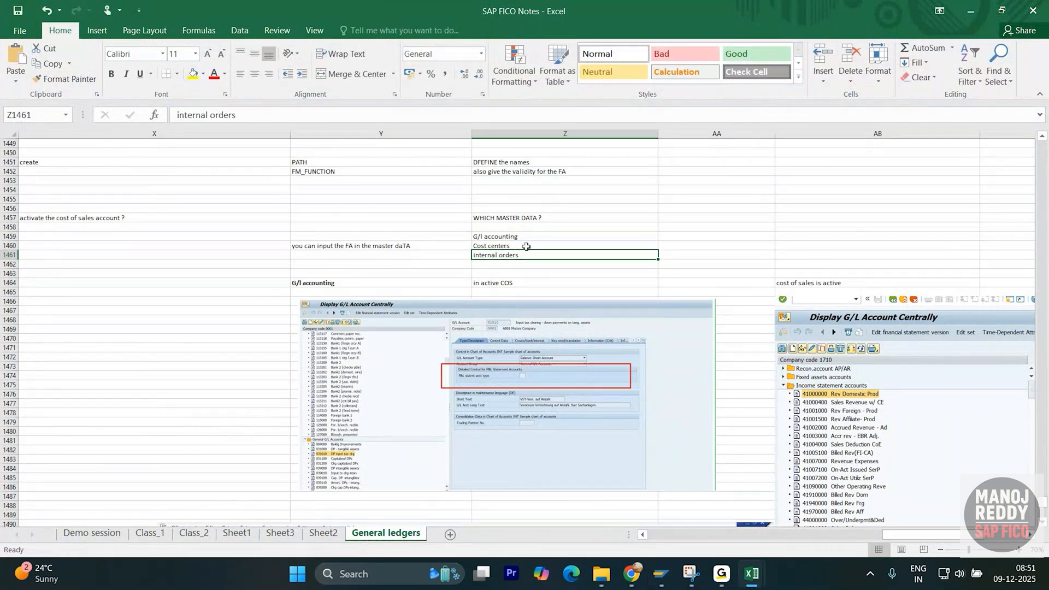
left_click(526, 246)
key("ctrl+c")
scroll(547, 279, "down", 17)
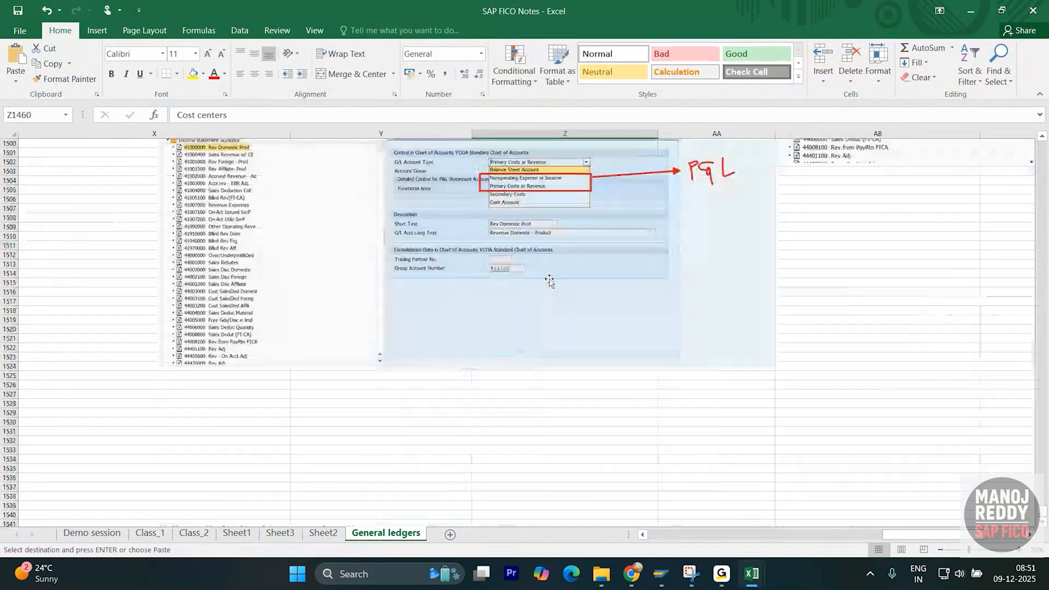
scroll(549, 281, "down", 6)
- Paste the Cost centers note into Y1531 and enter 'COS in active' in Z1530
left_click(367, 264)
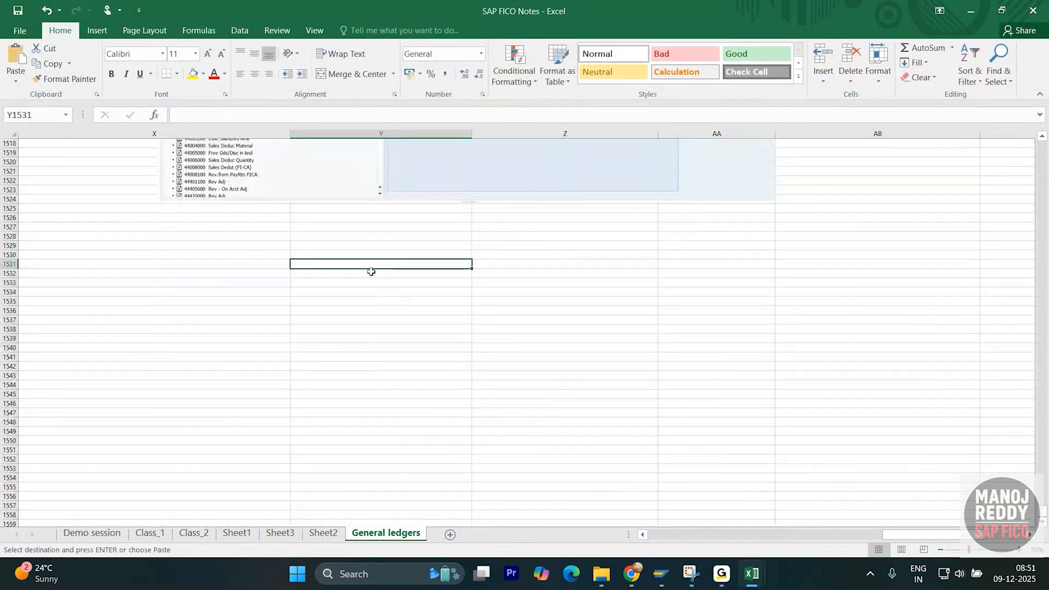
key("ctrl+v")
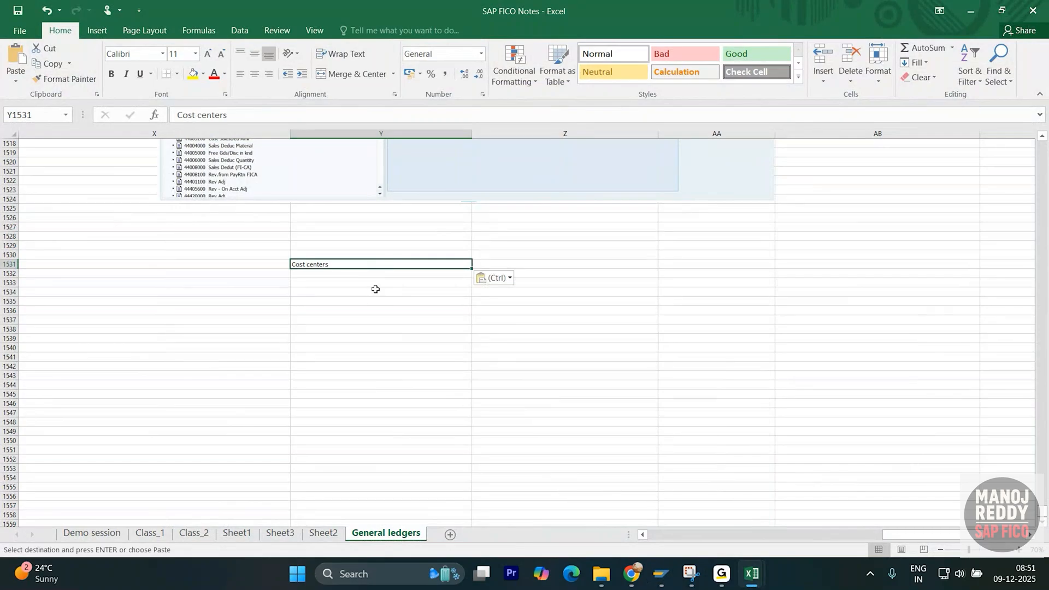
key("Escape")
left_click(610, 256)
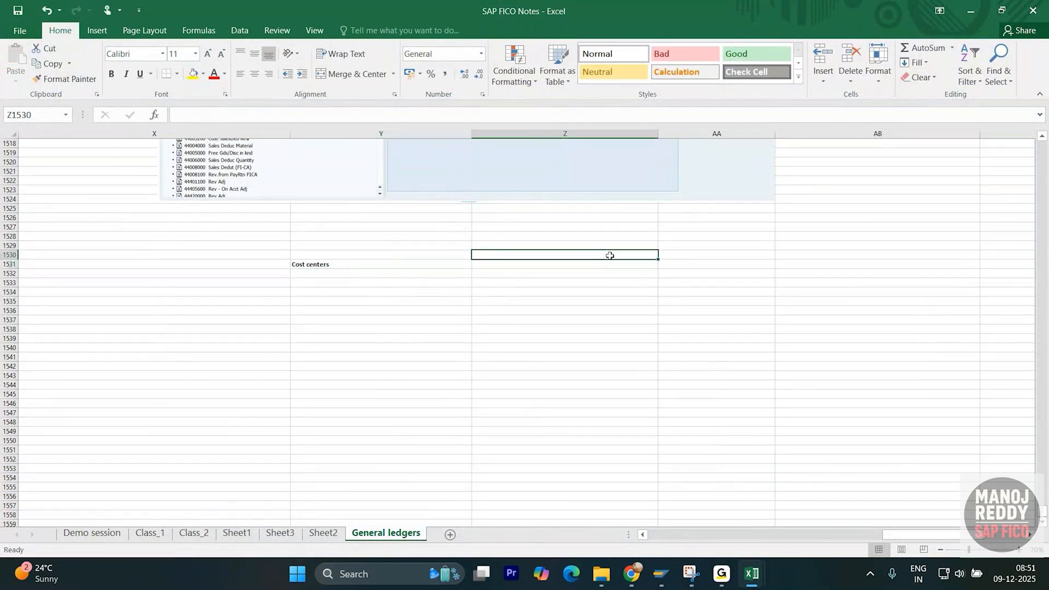
type("COS")
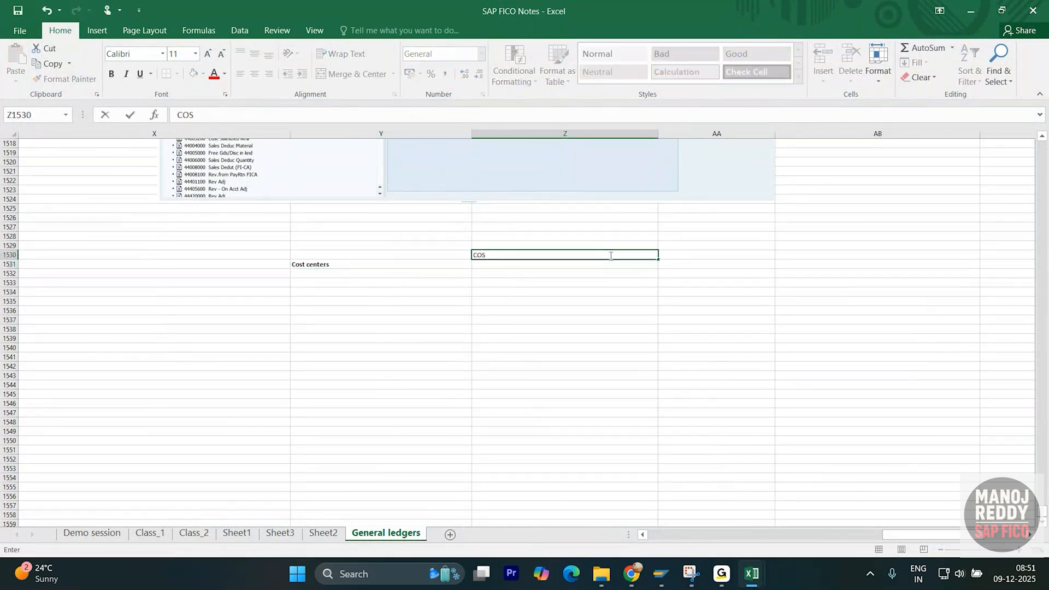
type(" in active")
key("Return")
left_click(611, 256)
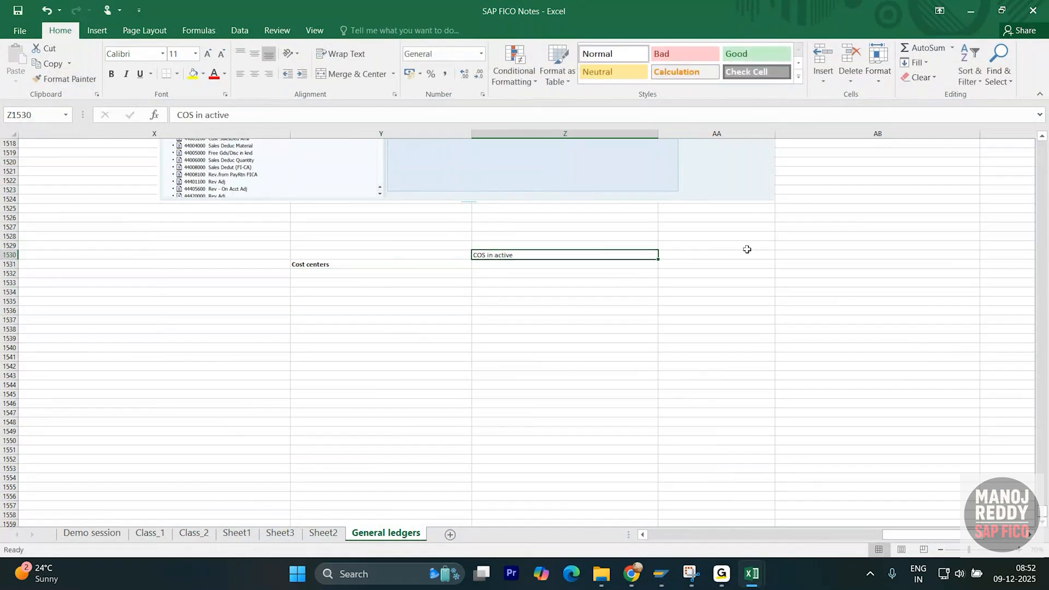
- Enter 'active' in cell AB1530, correcting the 'acrive' typo
left_click(780, 254)
type("a")
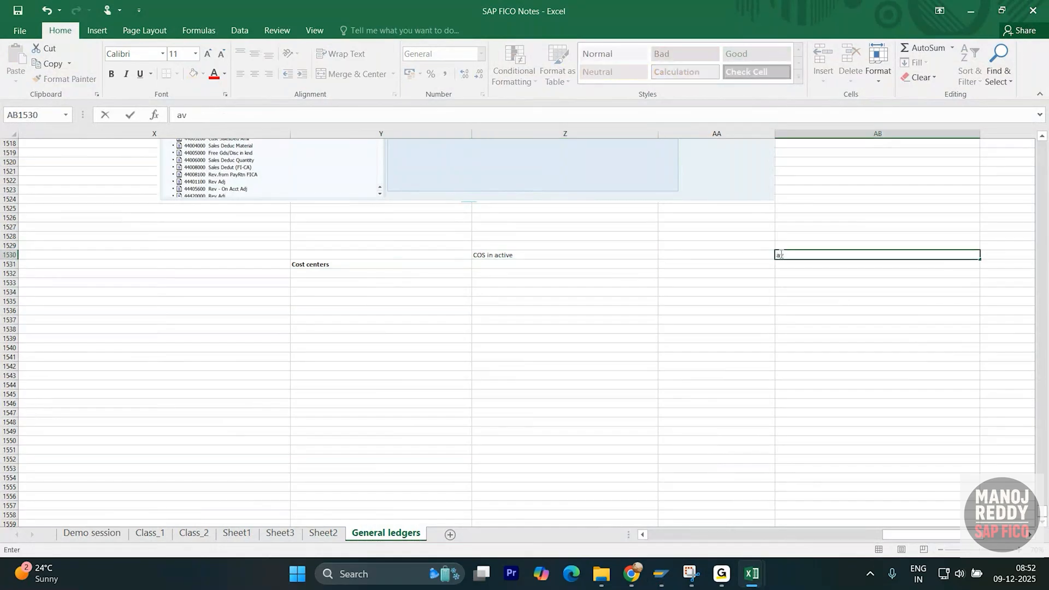
type("crive")
key("Return")
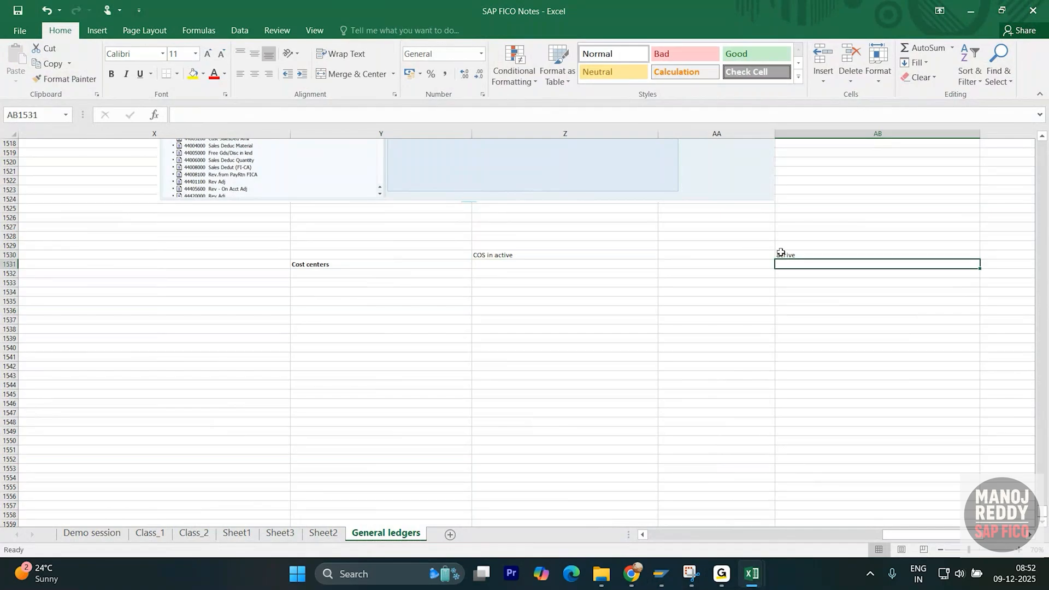
left_click(816, 253)
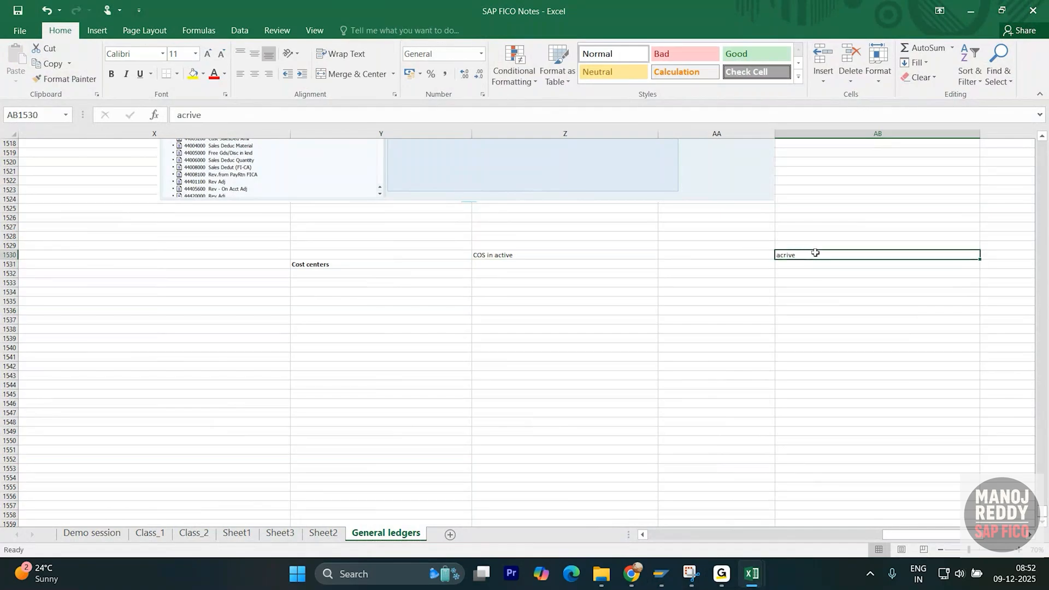
type("active")
key("Return")
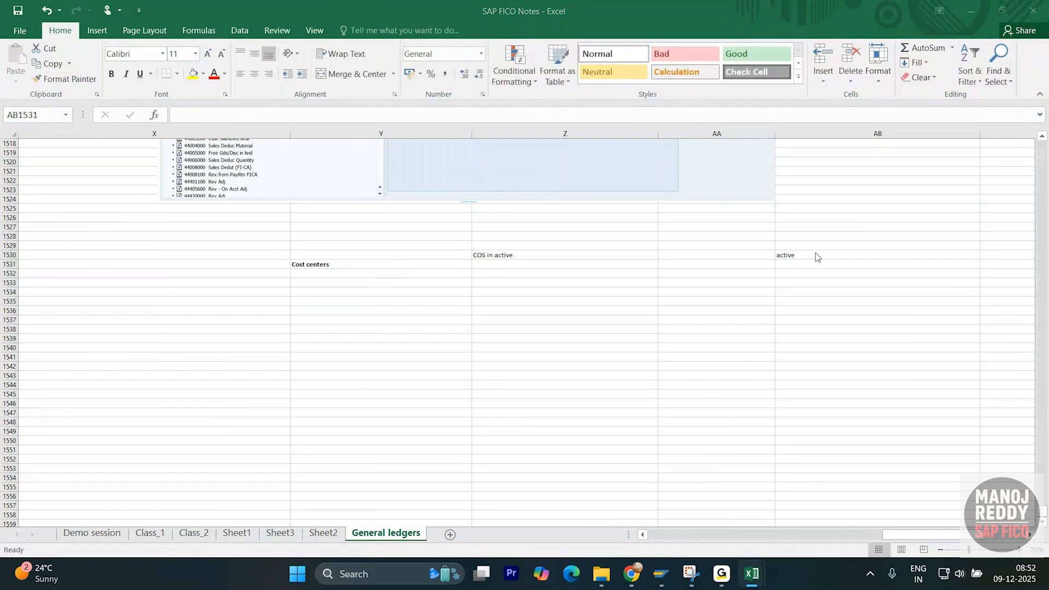
key("alt+Tab")
key("alt+Tab")
key("alt+Tab")
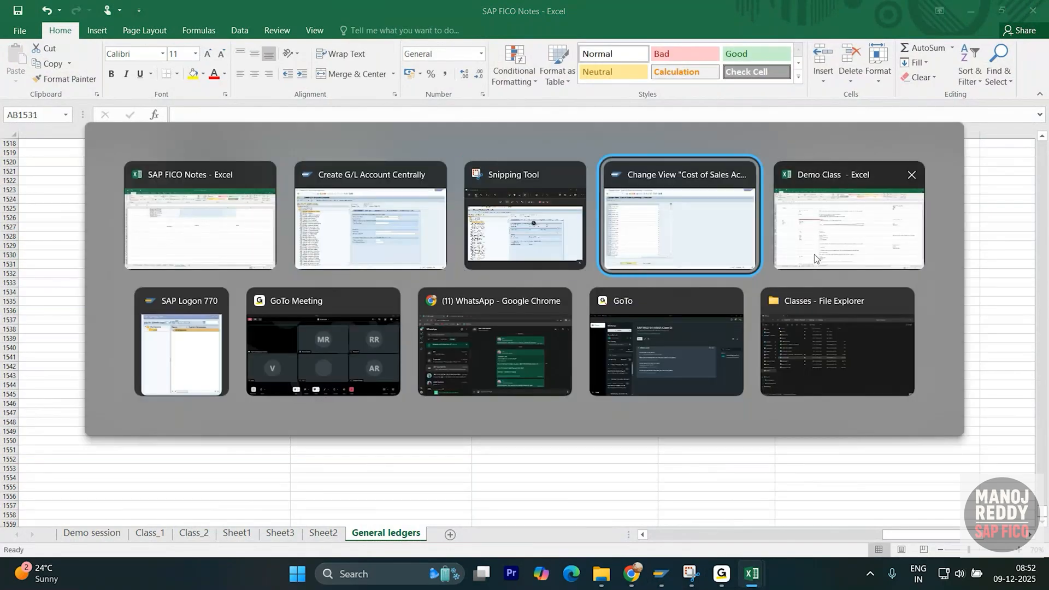
- Run SE16 on table CSKS filtered by company code 0001 to list its cost centers
left_click(524, 234)
key("alt+Tab")
key("alt+Tab")
key("alt+Tab")
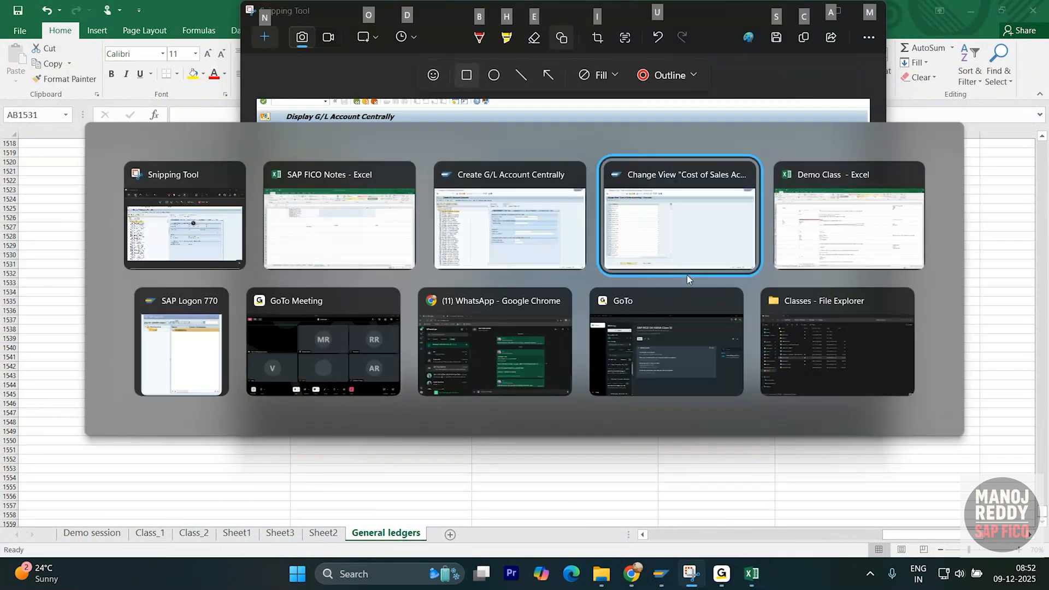
left_click(99, 35)
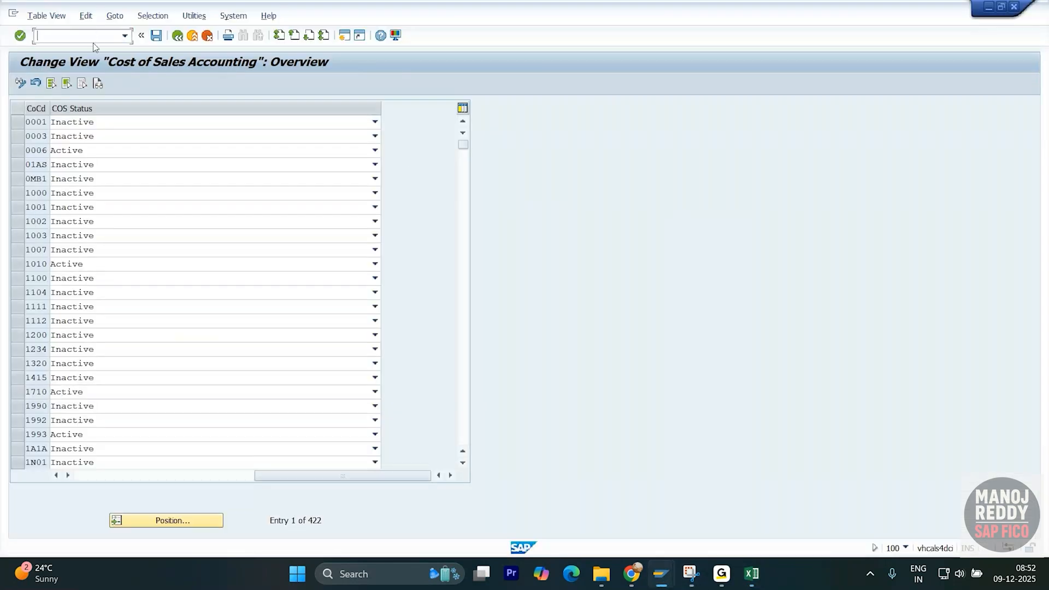
type("/ose16")
key("Return")
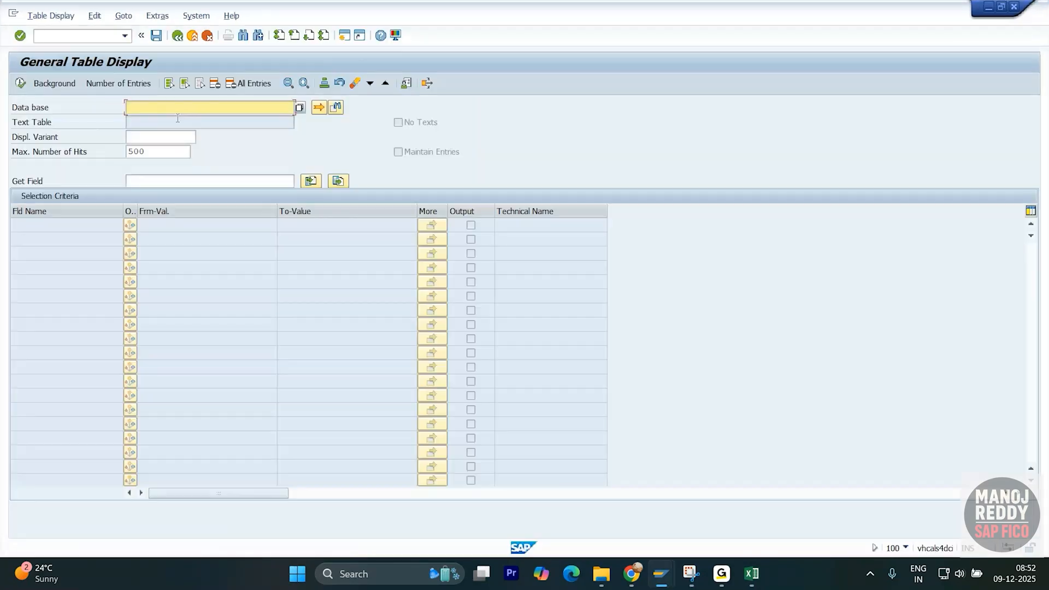
type("csks")
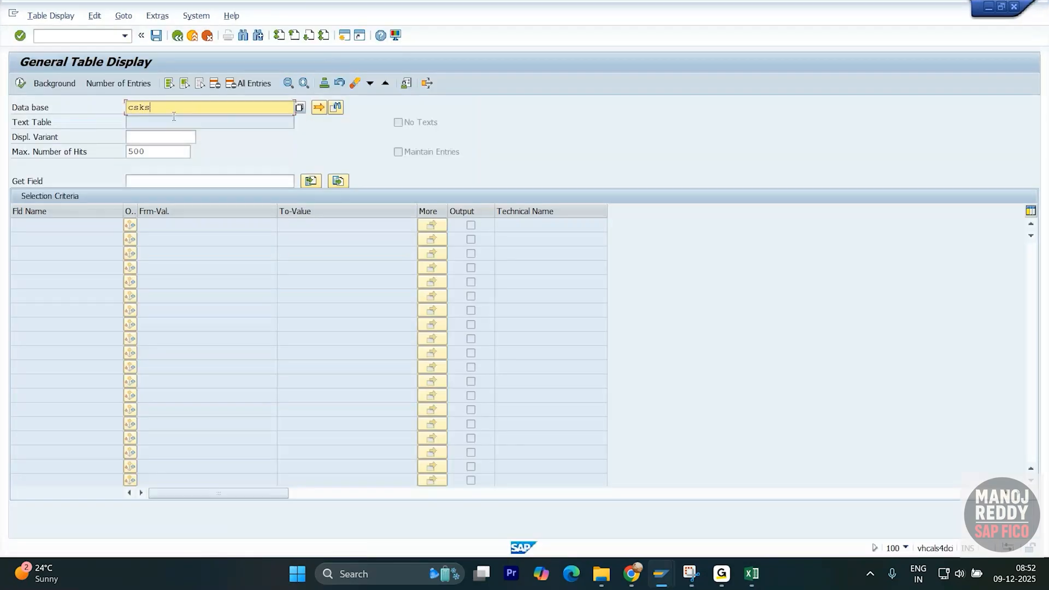
key("Return")
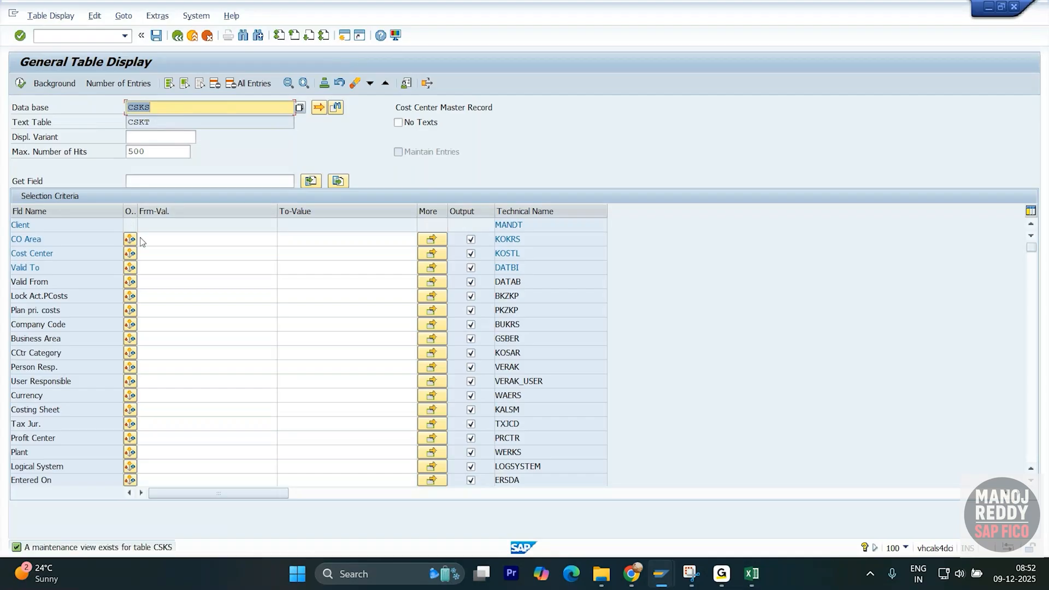
left_click(169, 256)
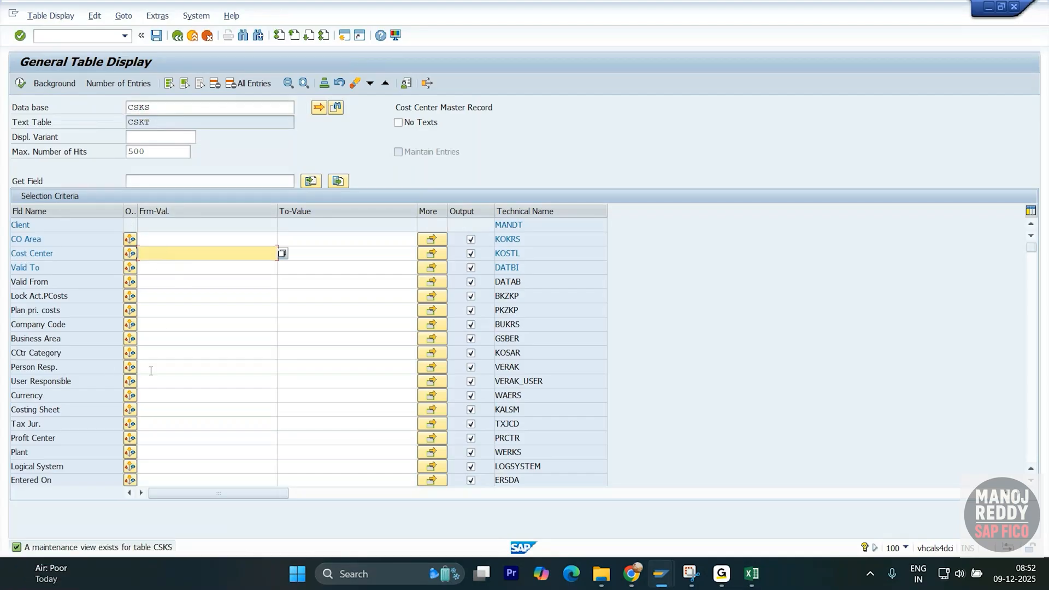
left_click(167, 325)
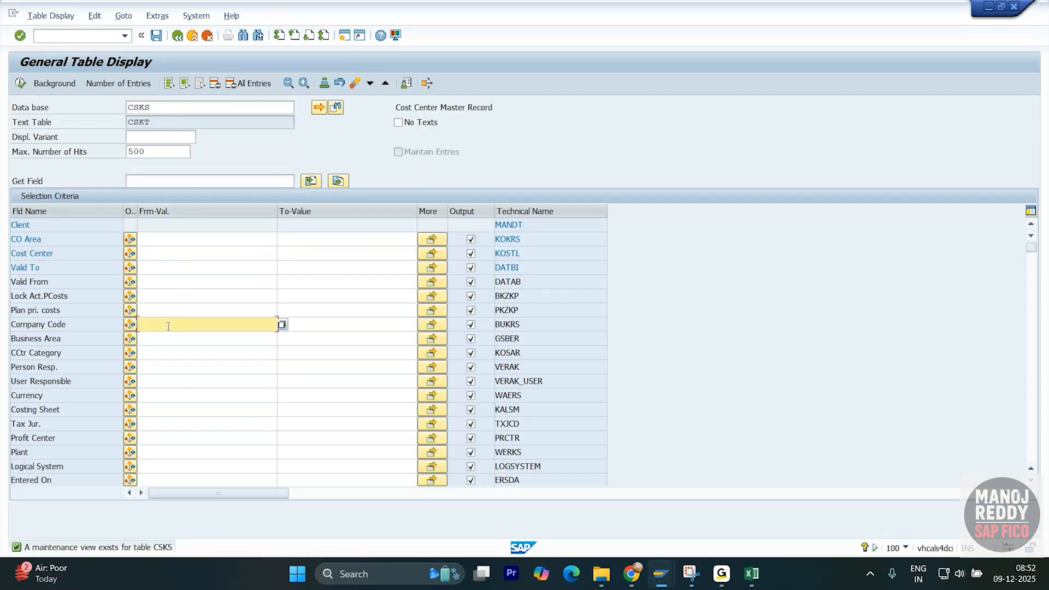
double_click(169, 326)
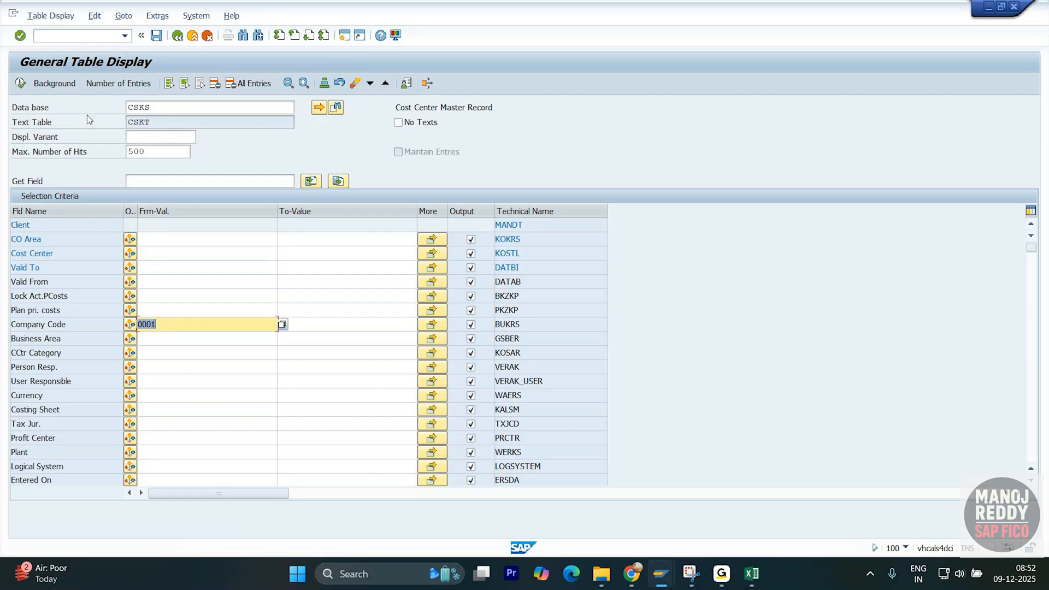
left_click(20, 82)
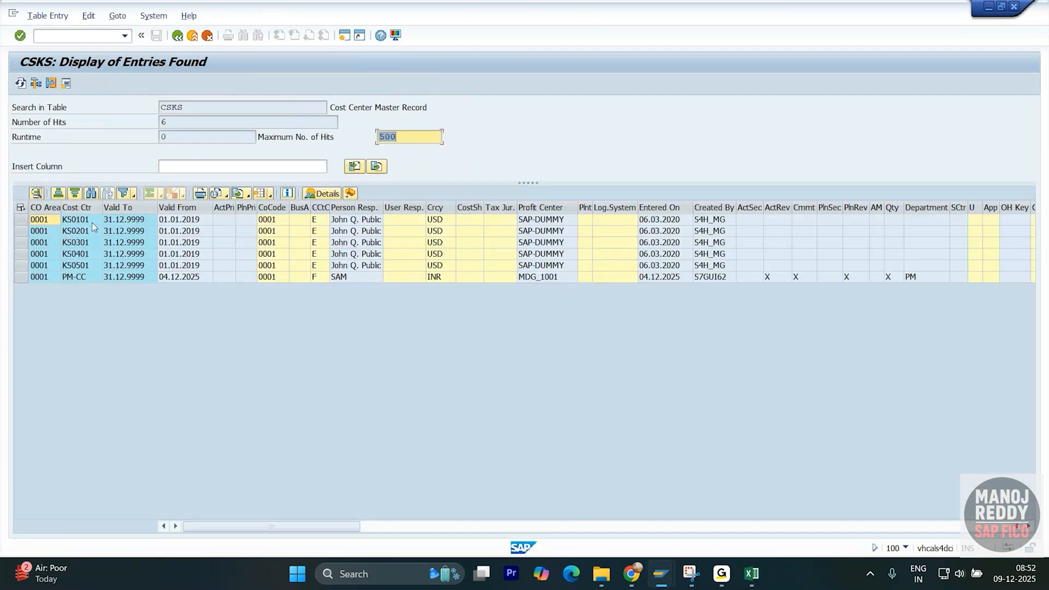
- Open KS03 Display Cost Center and set the controlling area to 0001
left_click(76, 208)
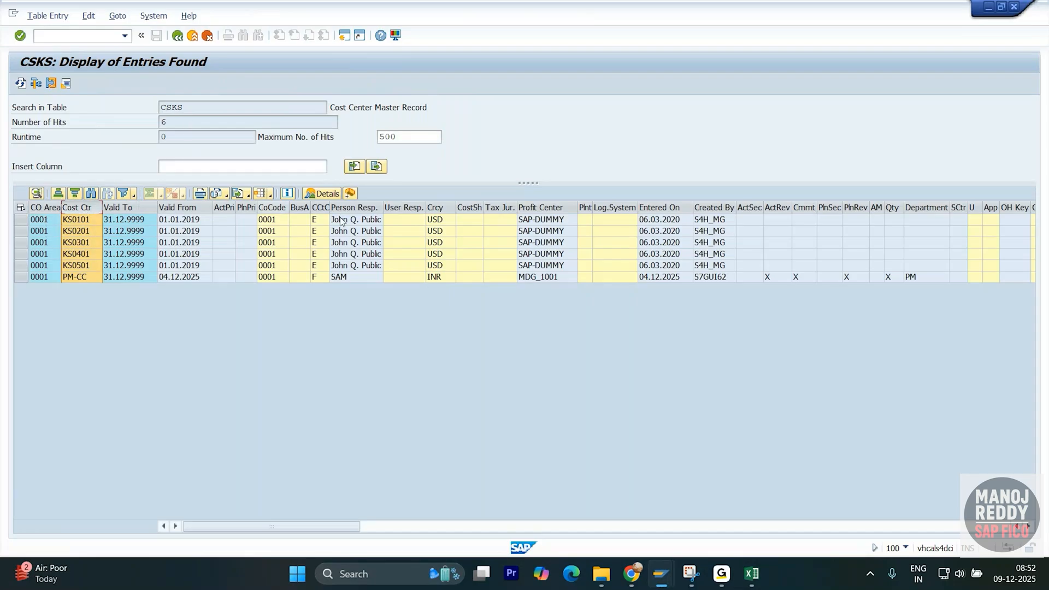
left_click(41, 219)
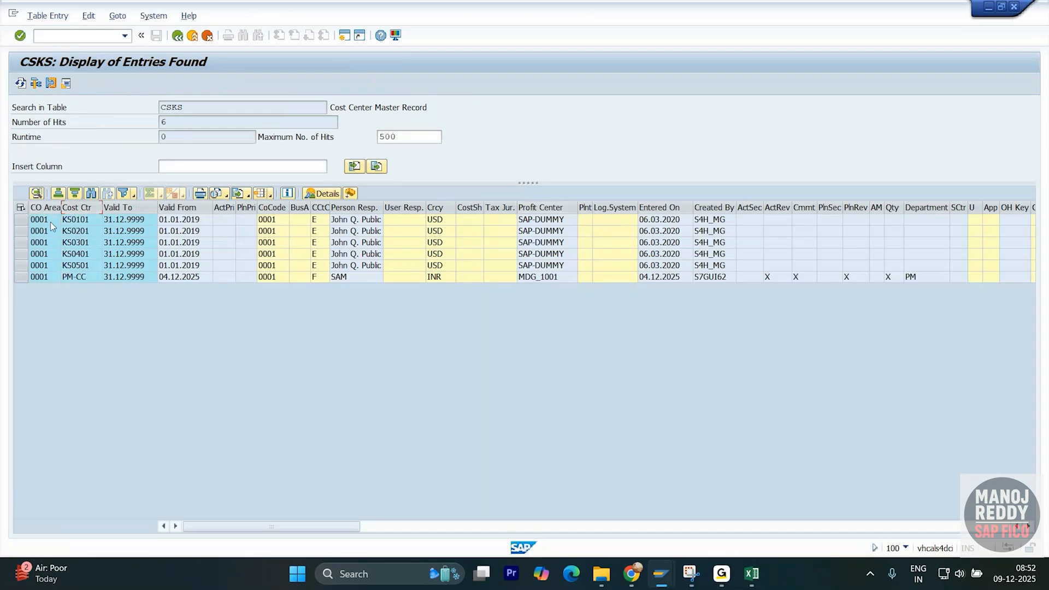
left_click(83, 36)
type("/oks03")
key("Return")
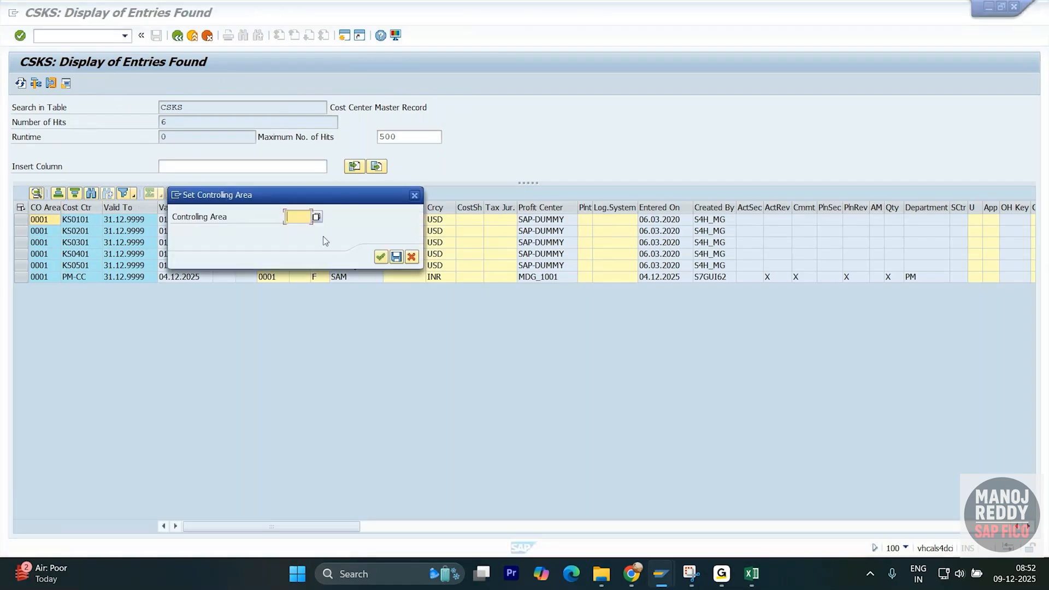
left_click_drag(332, 198, 478, 192)
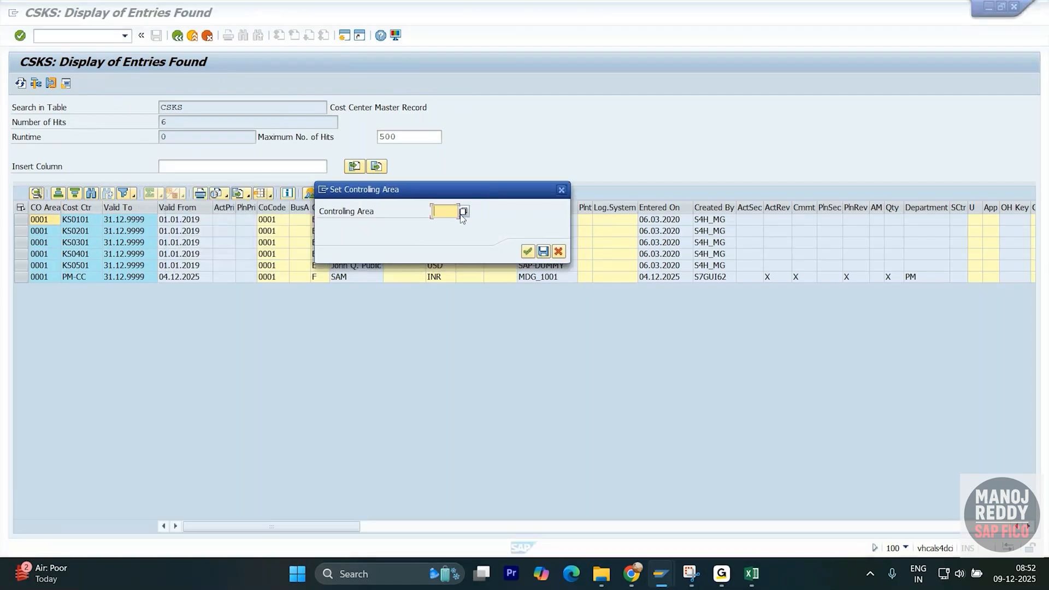
type("0001")
key("Return")
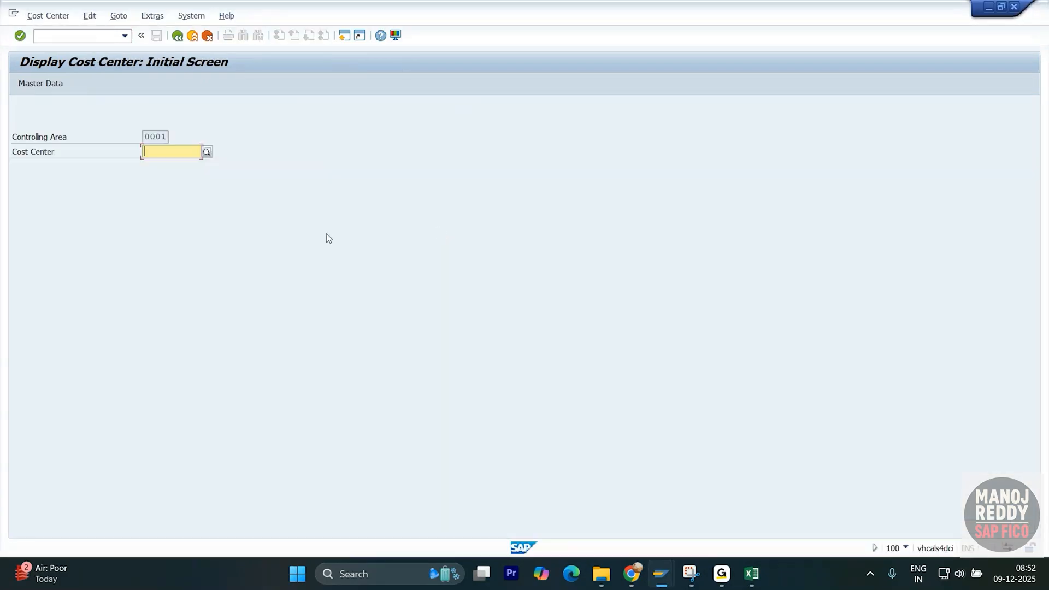
- Copy cost center KS0101 from the CSKS results and display it in KS03
left_click_drag(166, 137, 134, 137)
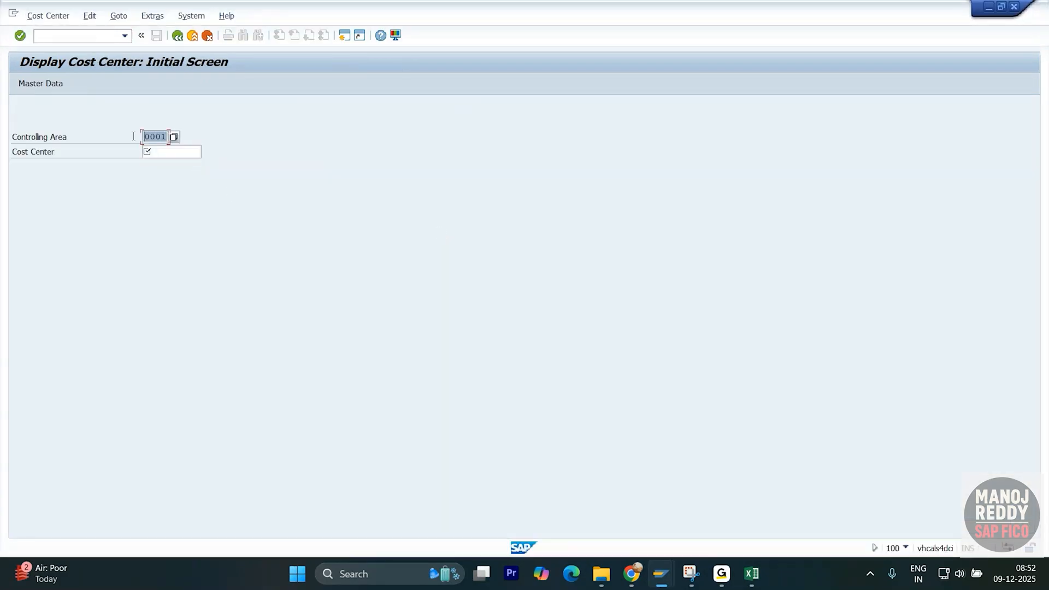
left_click(162, 151)
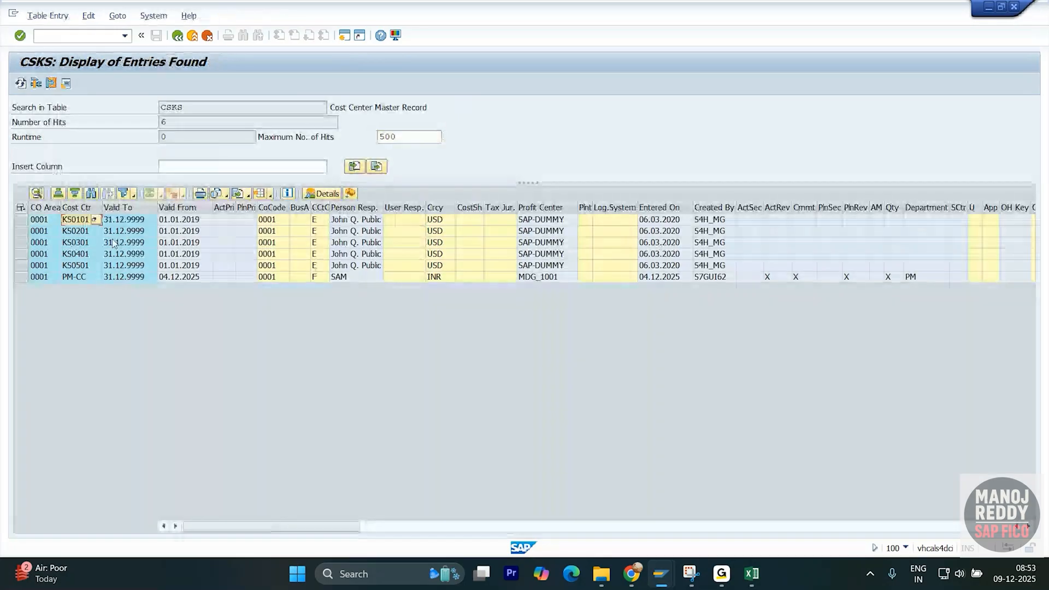
key("ctrl+c")
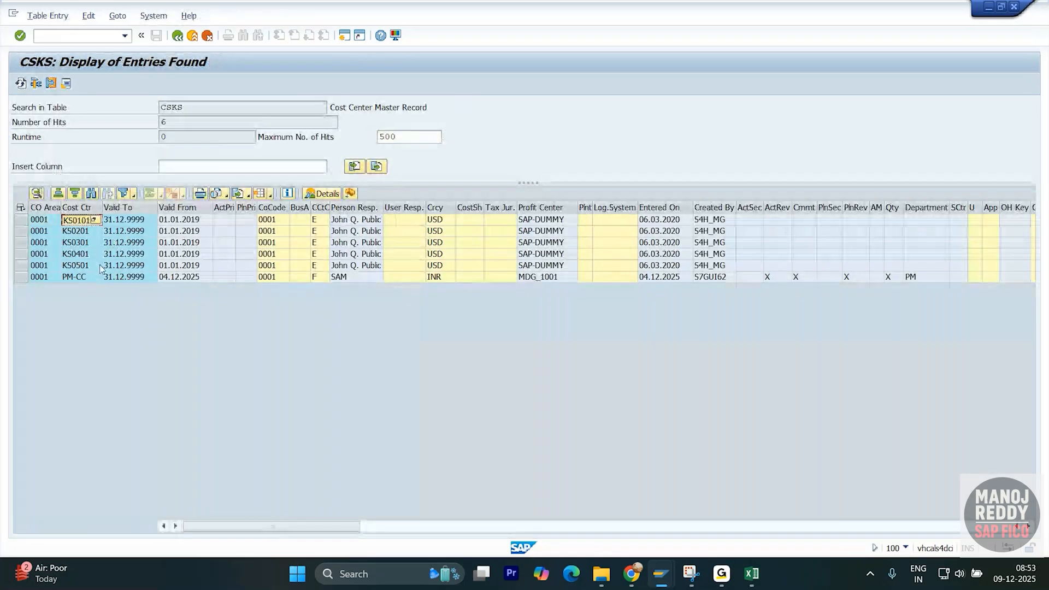
key("alt+Tab")
key("ctrl+v")
key("Return")
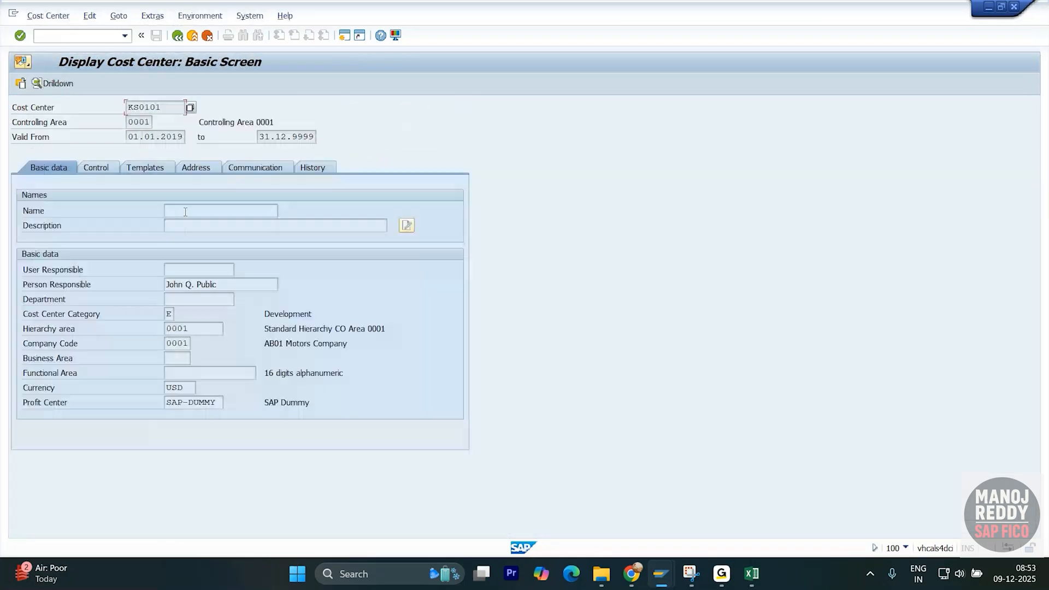
- Switch KS0101 to change mode and go to its Functional Area field
left_click(48, 15)
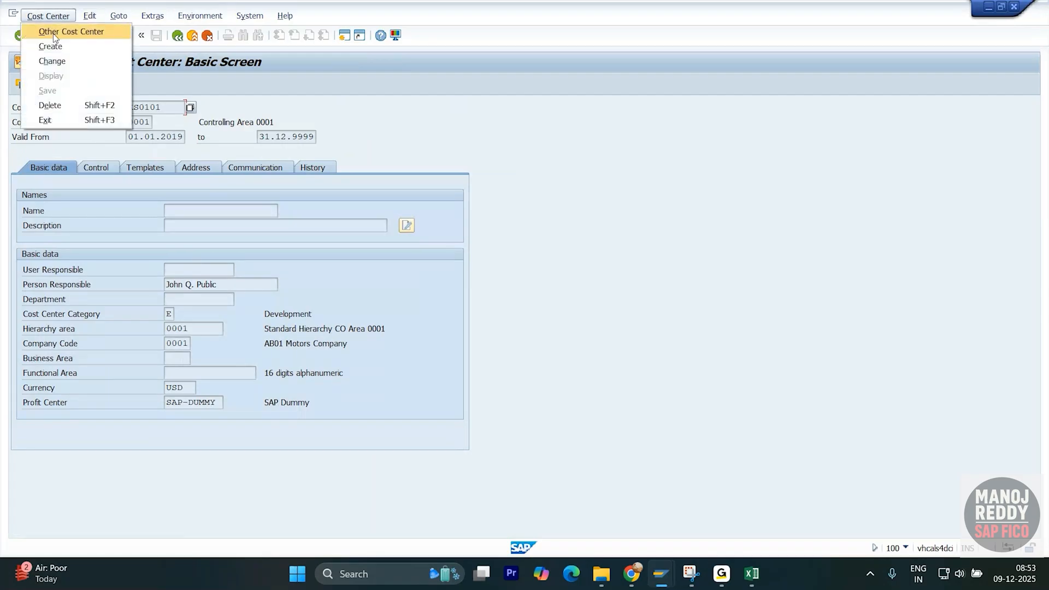
left_click(61, 61)
key("Return")
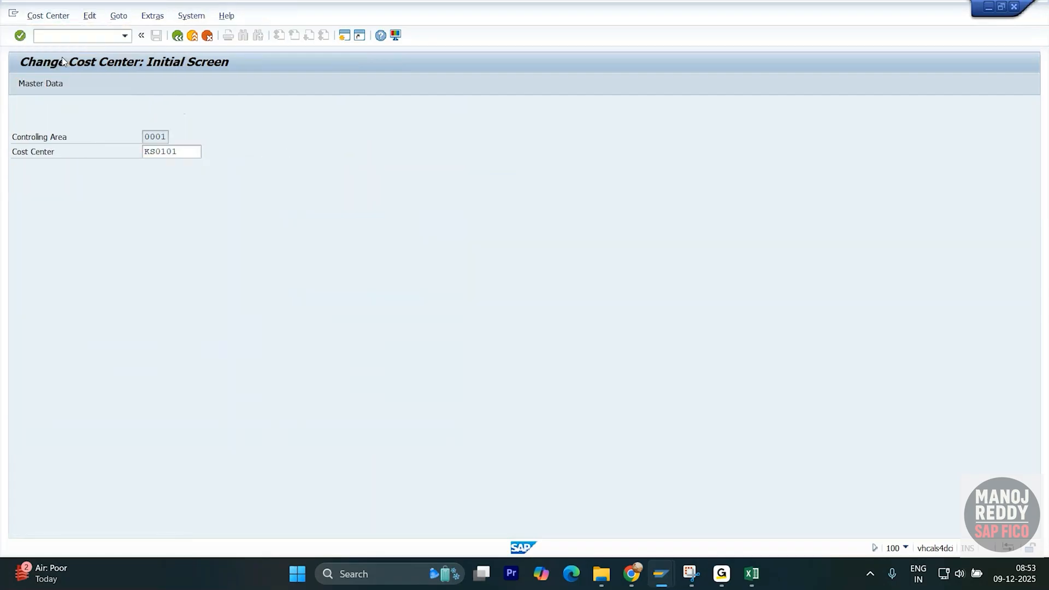
left_click(179, 372)
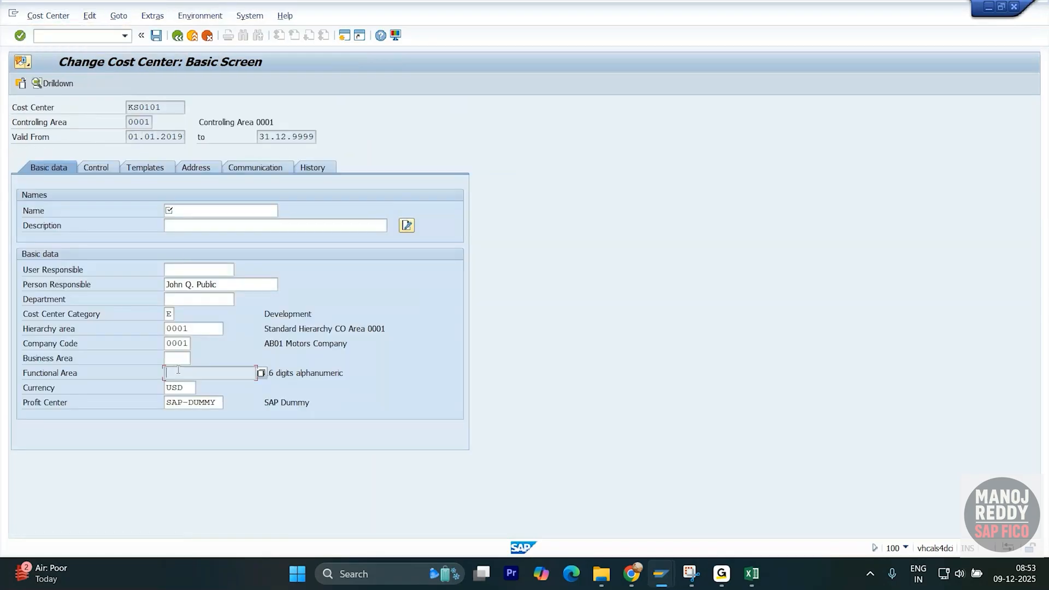
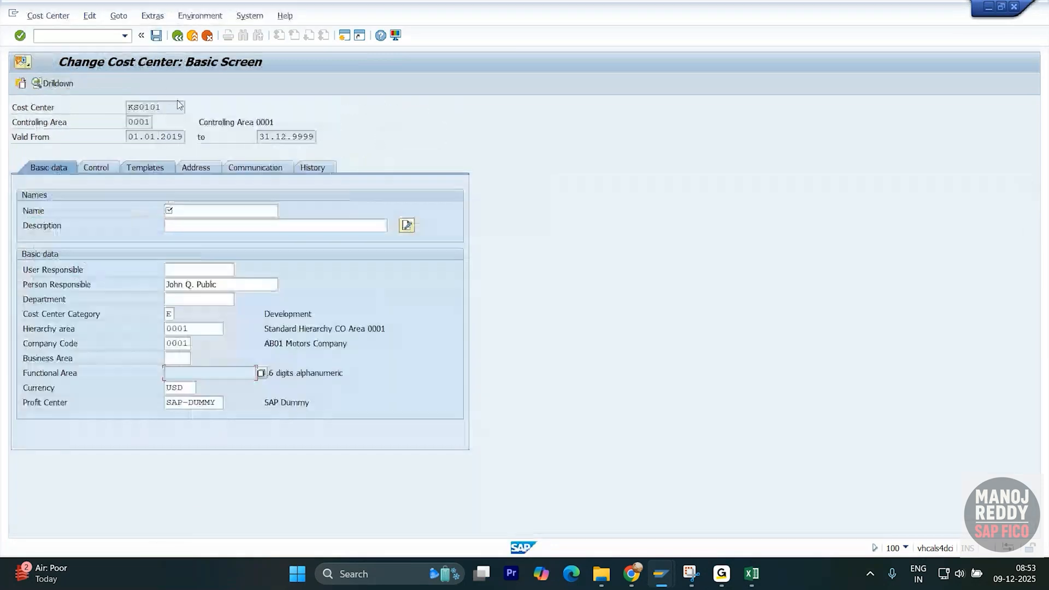
- Try to leave the KS0101 change screen, which flags Name as a mandatory entry
left_click(178, 36)
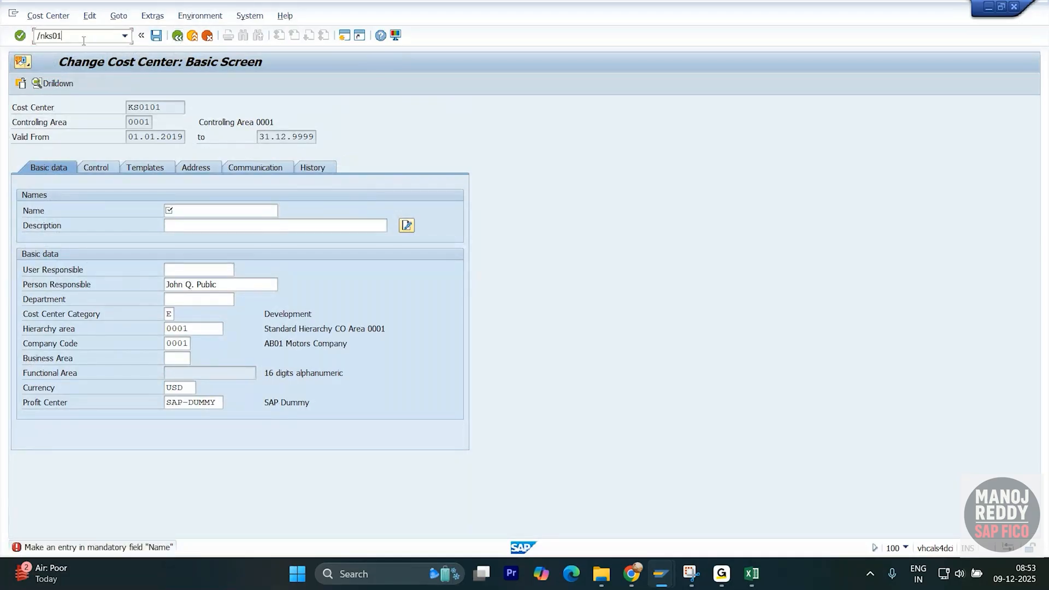
- Start creating cost center KS0999 with KS01 and open its basic data screen
key("Return")
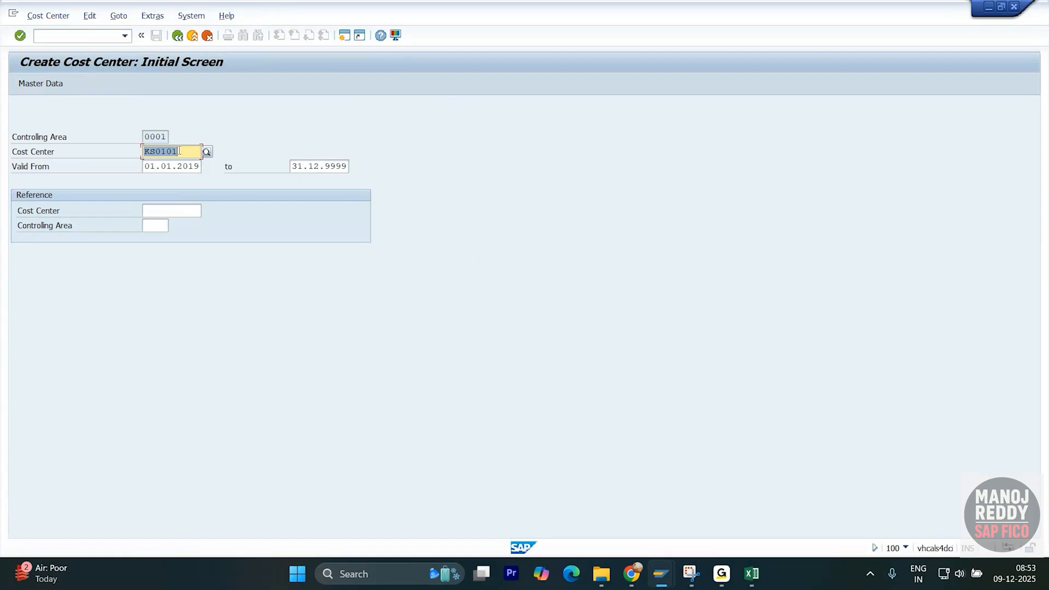
left_click(179, 150)
key("BackSpace")
key("BackSpace")
key("BackSpace")
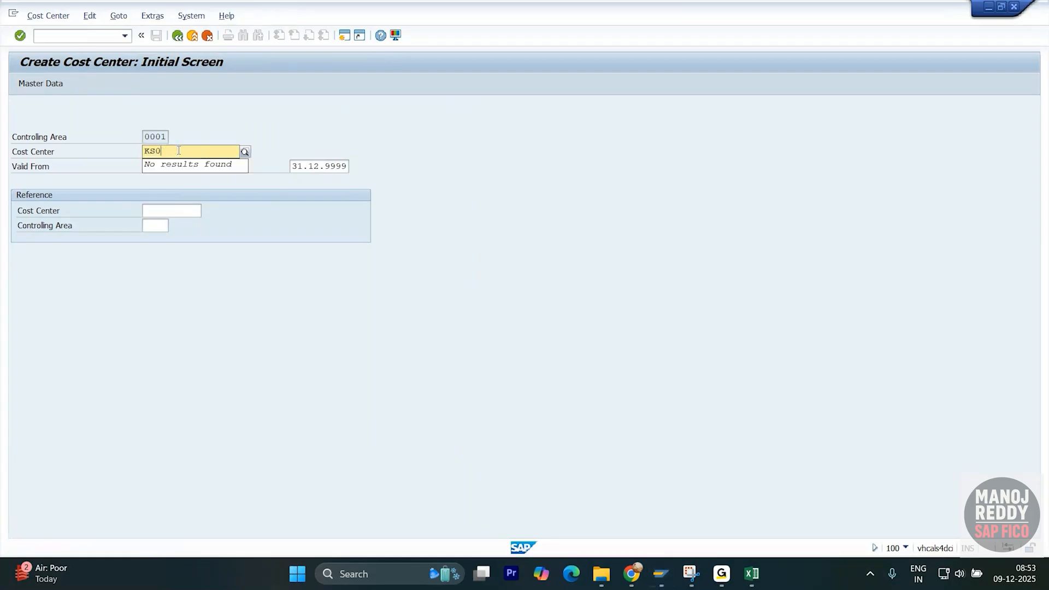
type("999")
key("Return")
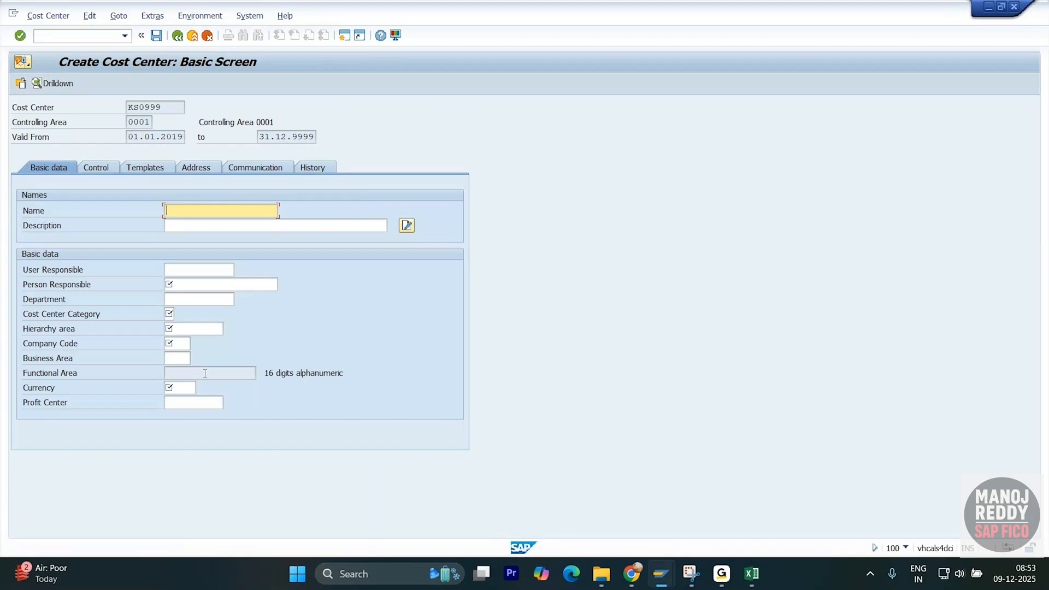
- Check the Functional Area field's format hint, then discard the KS0999 creation
left_click(204, 373)
left_click(345, 373)
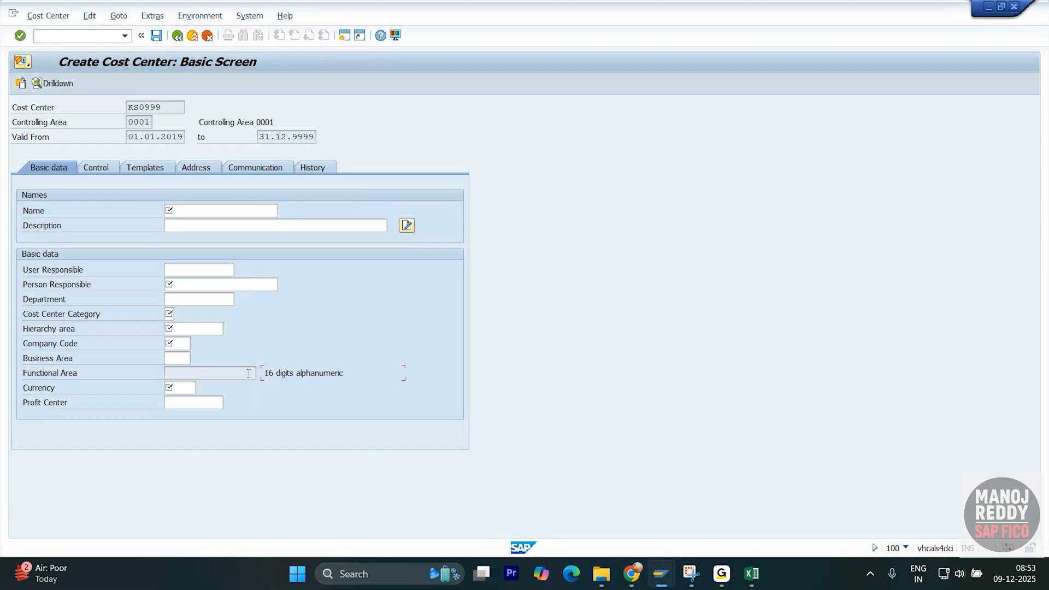
left_click(203, 374)
left_click(207, 36)
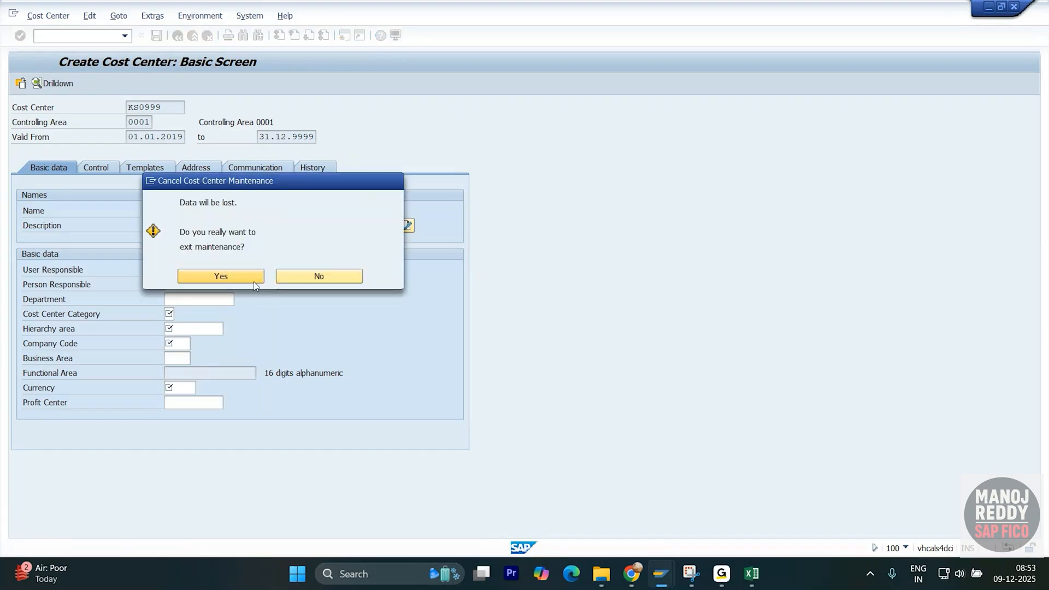
left_click(254, 280)
key("alt+Tab")
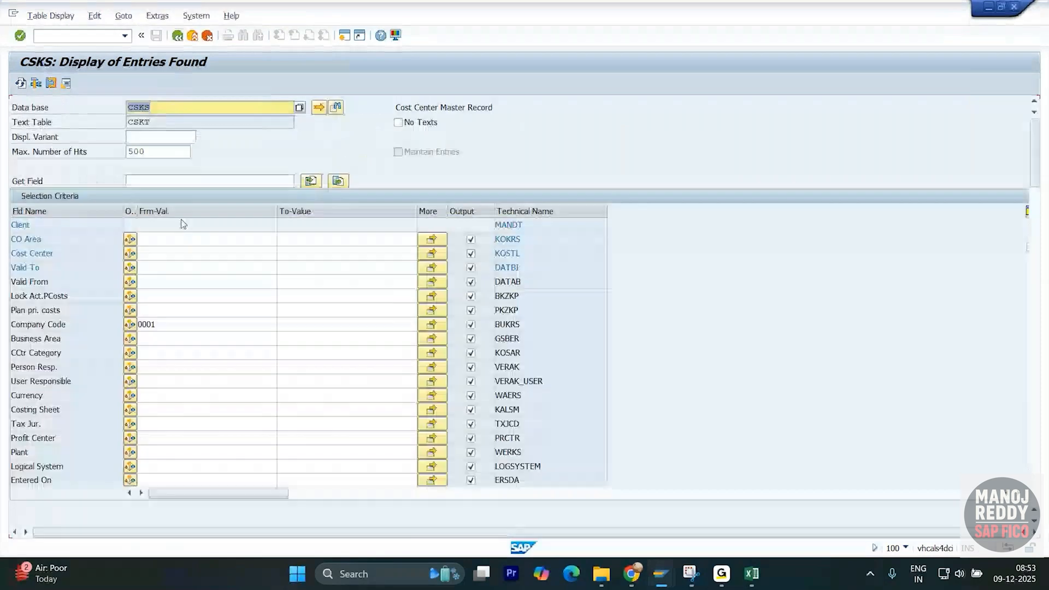
- Change the CSKS Company Code filter value to 1
left_click_drag(164, 325, 110, 329)
key("BackSpace")
type("1")
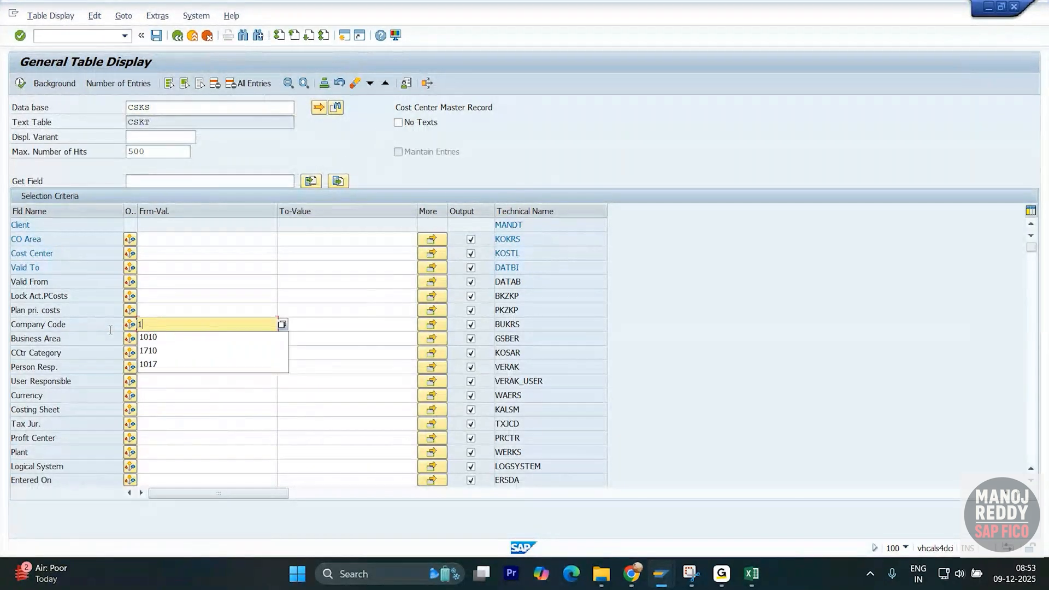
- Reopen the KS0999 basic screen and start a new screen snip
key("alt+Tab")
key("Return")
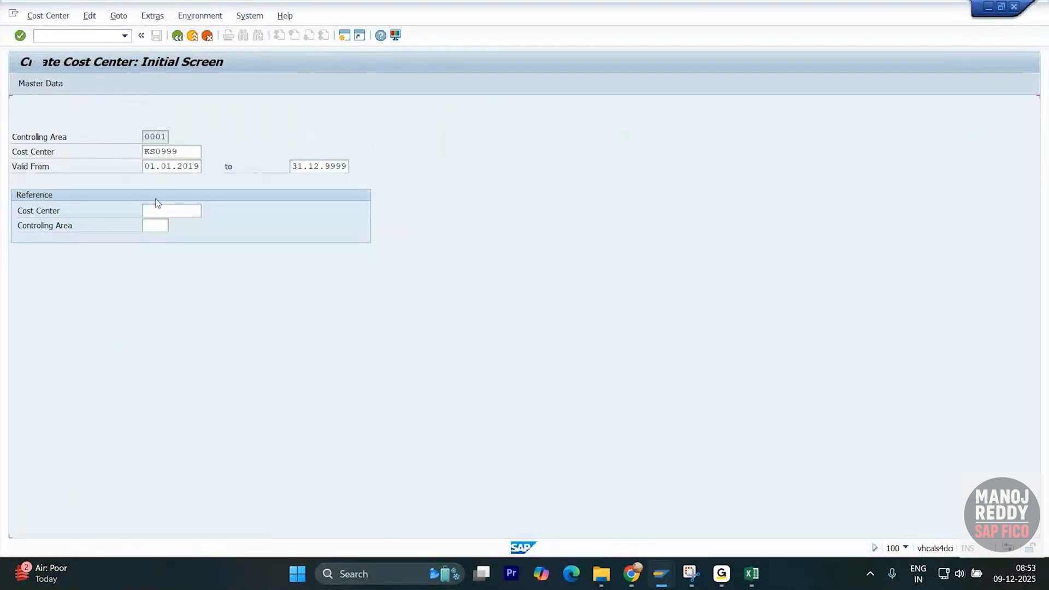
left_click(690, 575)
left_click(268, 20)
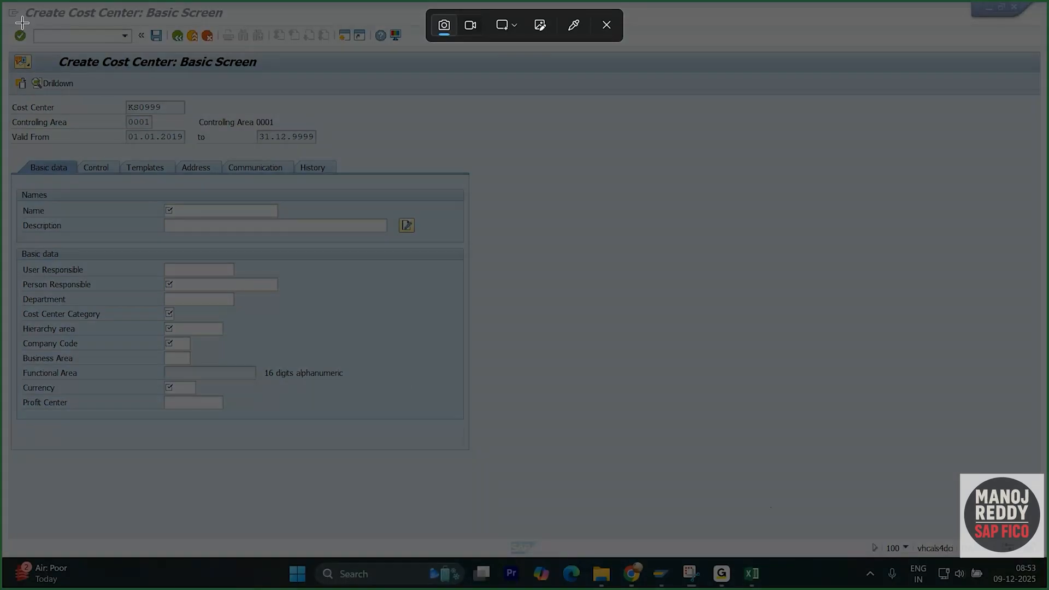
- Capture the full KS0999 screen with the Functional Area row boxed in red
left_click_drag(7, 9, 763, 551)
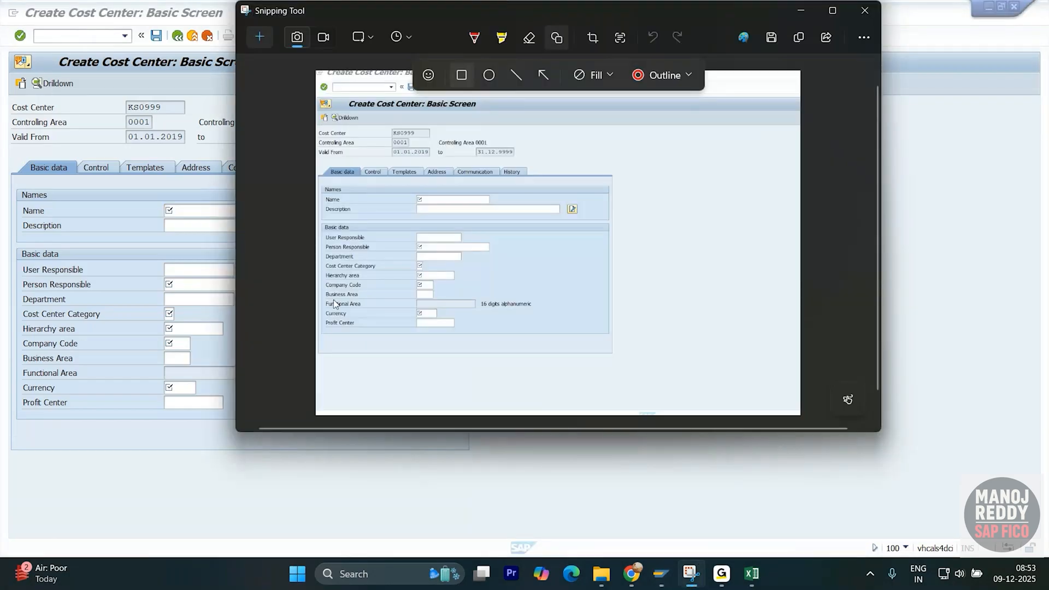
left_click_drag(317, 298, 545, 313)
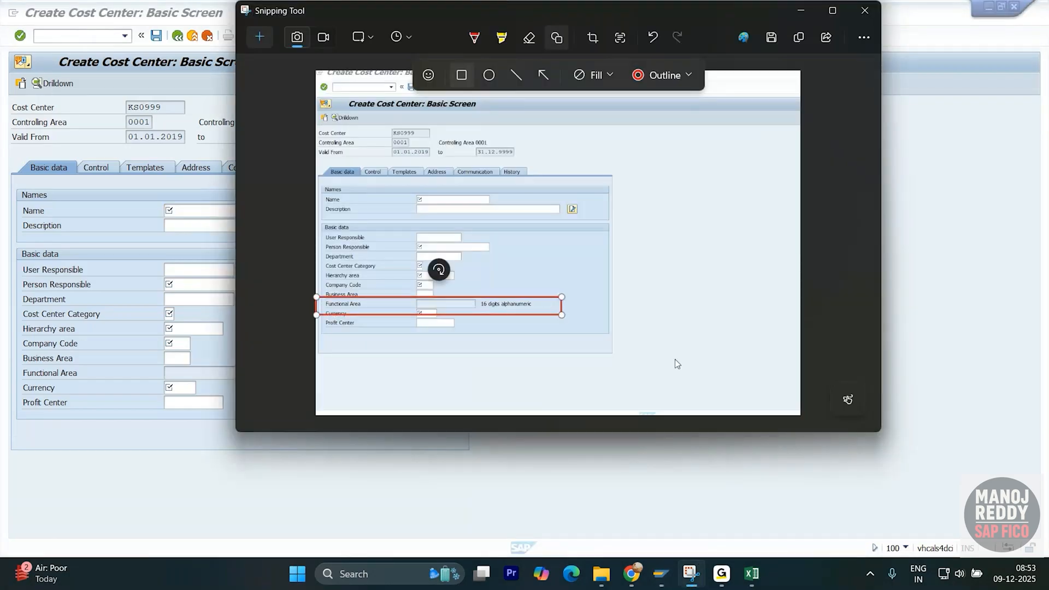
key("alt+Tab")
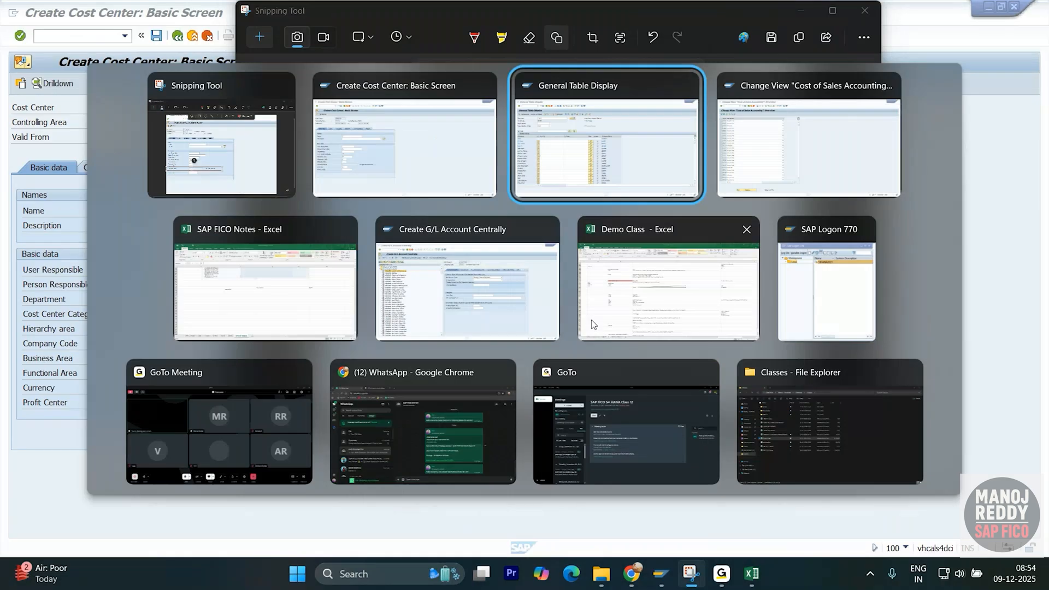
left_click(299, 304)
- Paste the annotated KS0999 screenshot at Y1534, shrink it, and place it under Cost centers
left_click(389, 294)
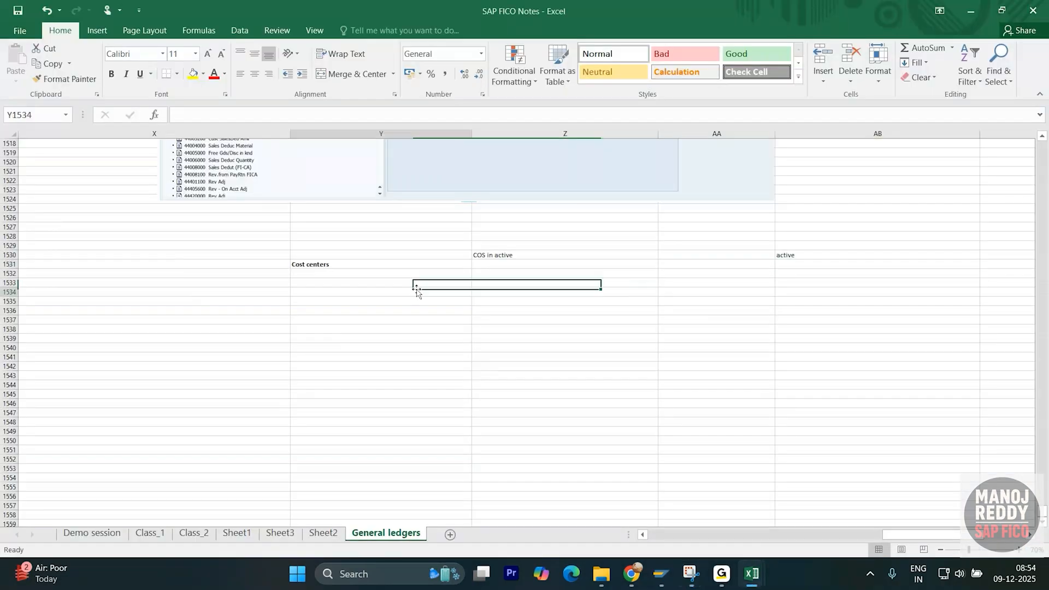
key("ctrl+v")
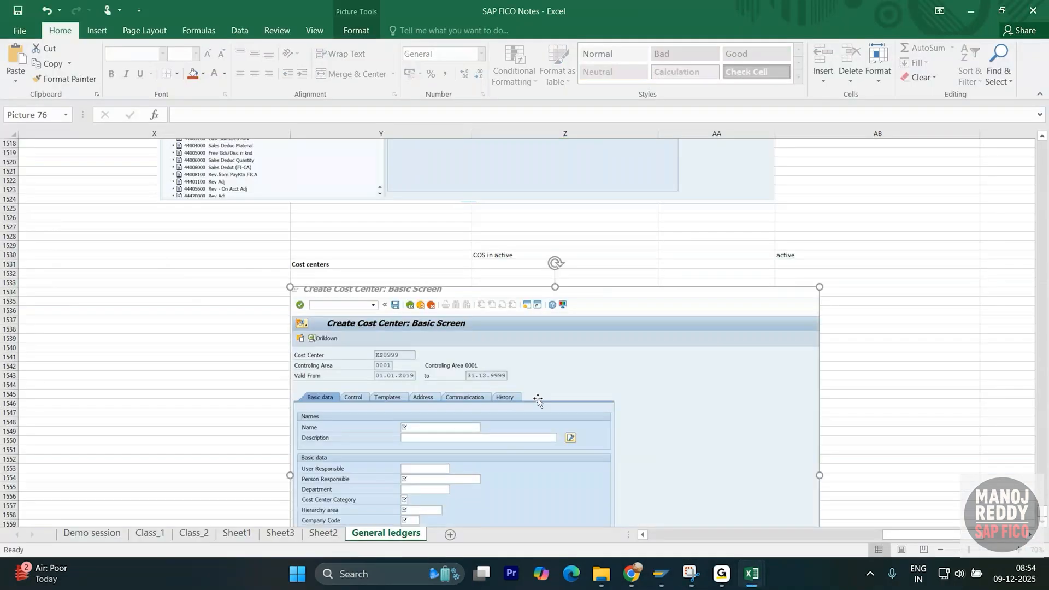
left_click_drag(290, 287, 427, 331)
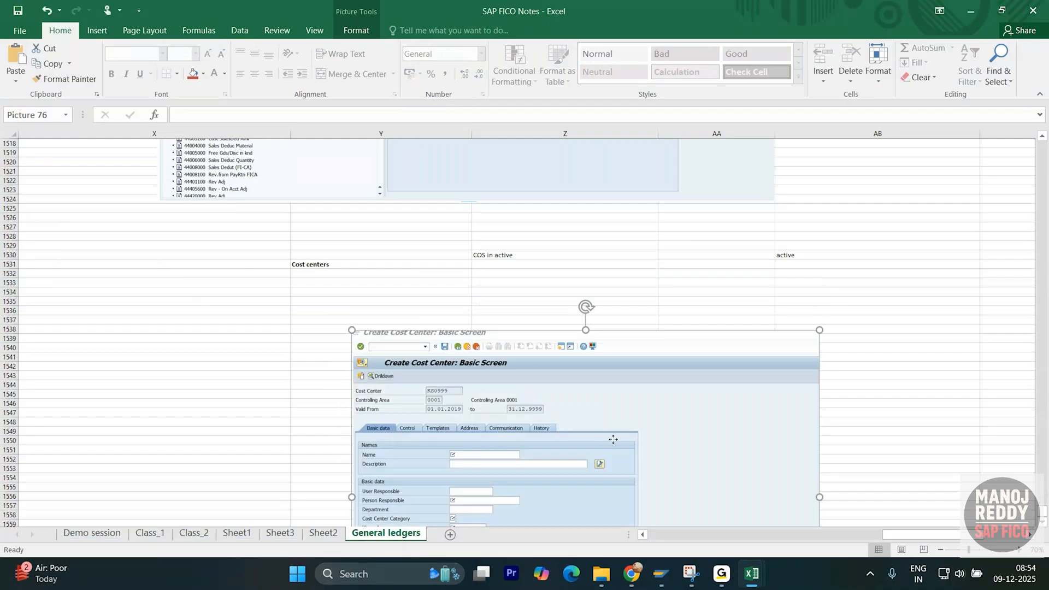
left_click_drag(614, 439, 548, 386)
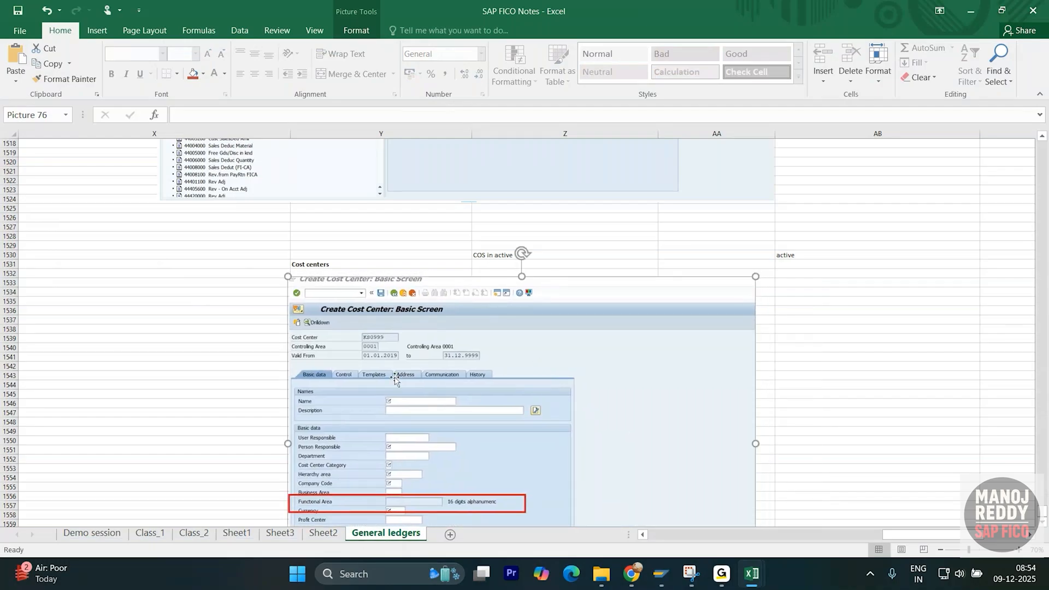
key("alt+Tab")
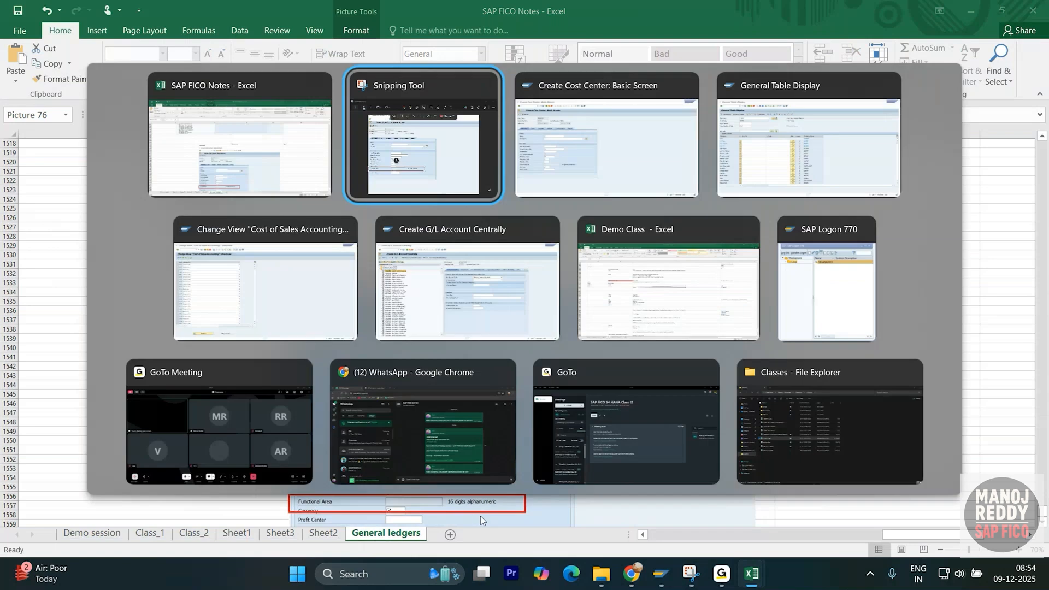
key("alt+Tab")
- List CSKS cost centers for company code 1710, then cancel the unfinished KS0999 creation
key("alt+Tab")
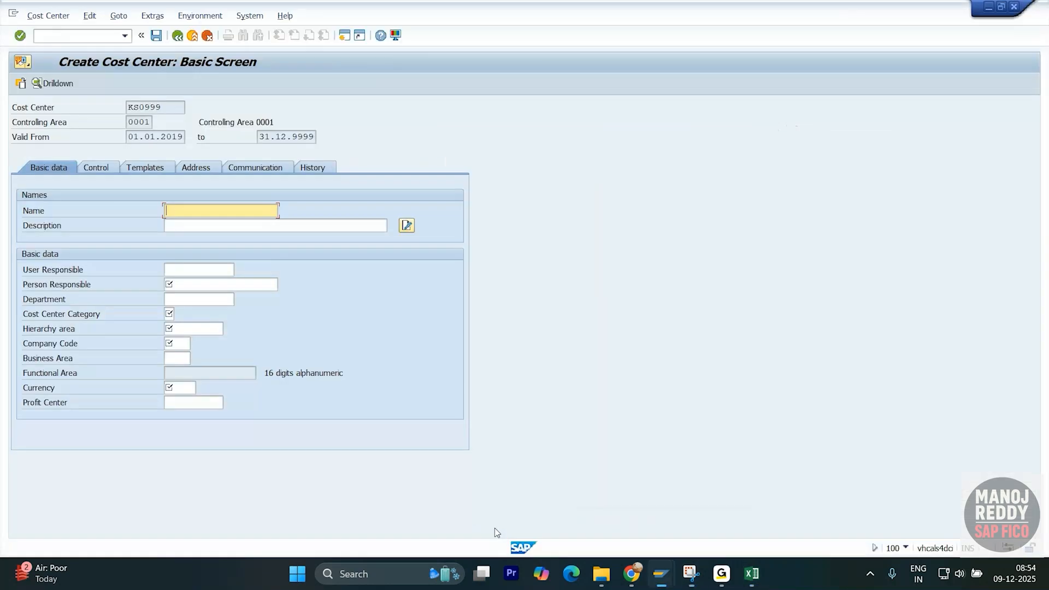
key("alt+Tab")
key("alt+Tab")
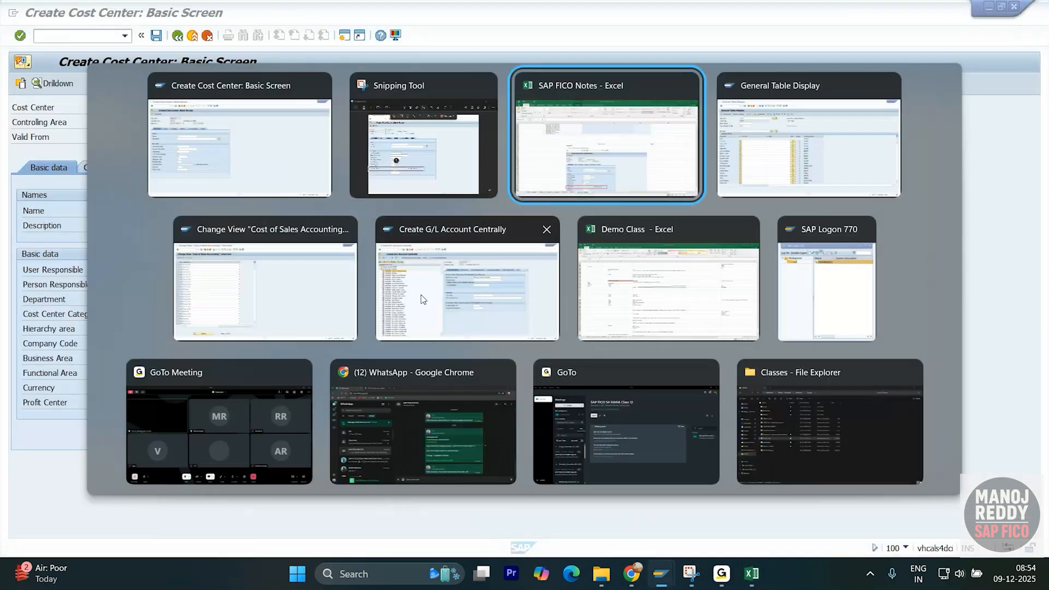
key("alt+Tab")
type("171")
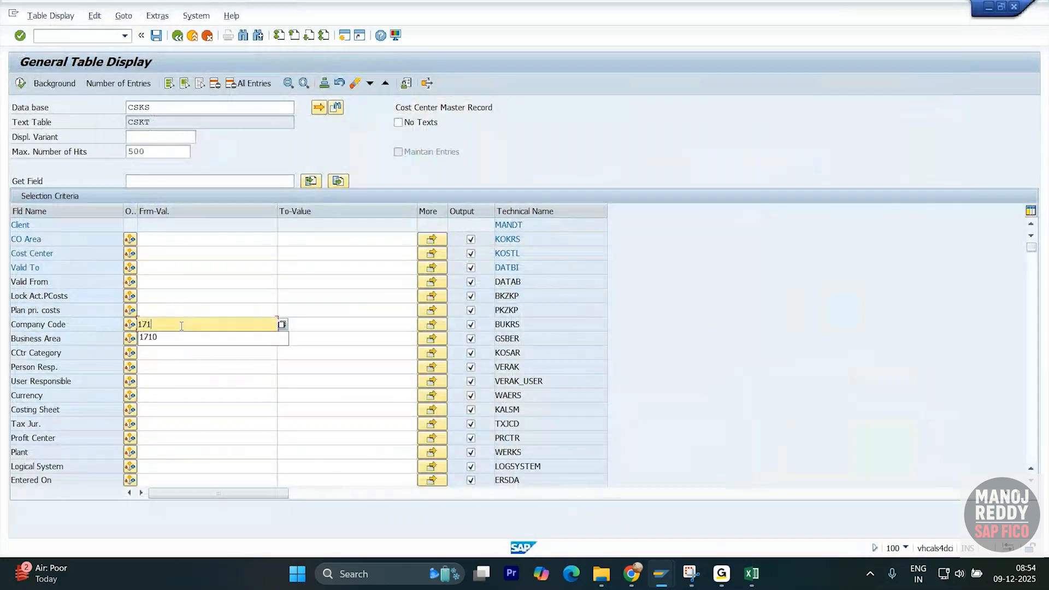
type("0")
key("Return")
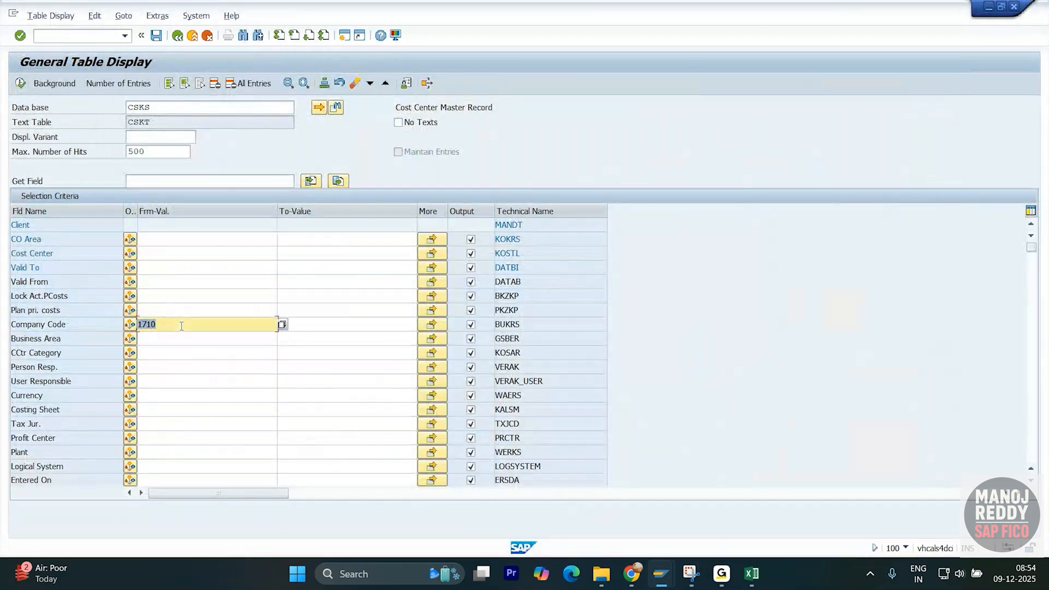
left_click(24, 86)
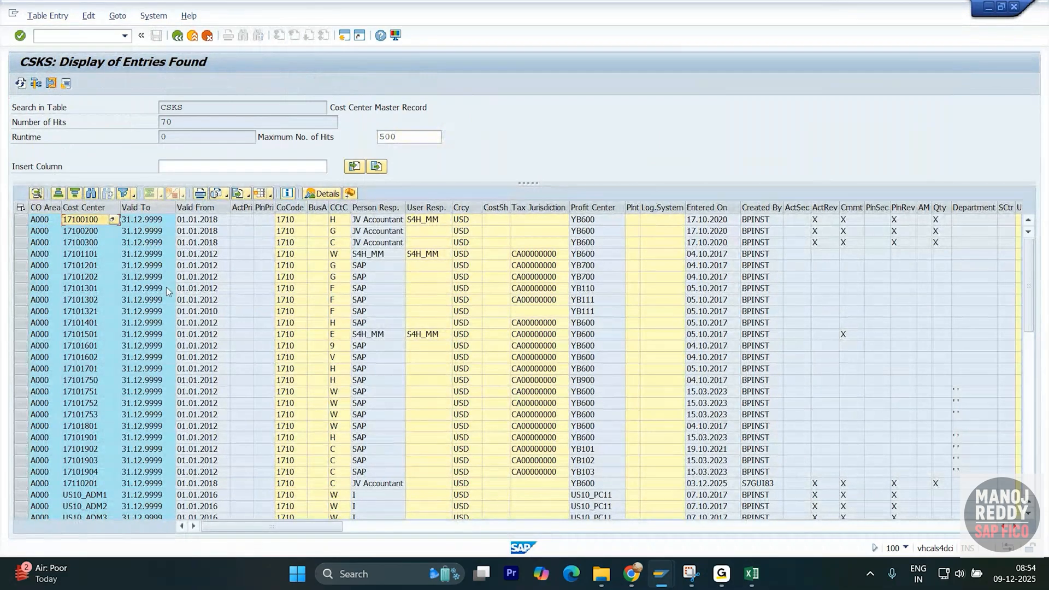
key("alt+Tab")
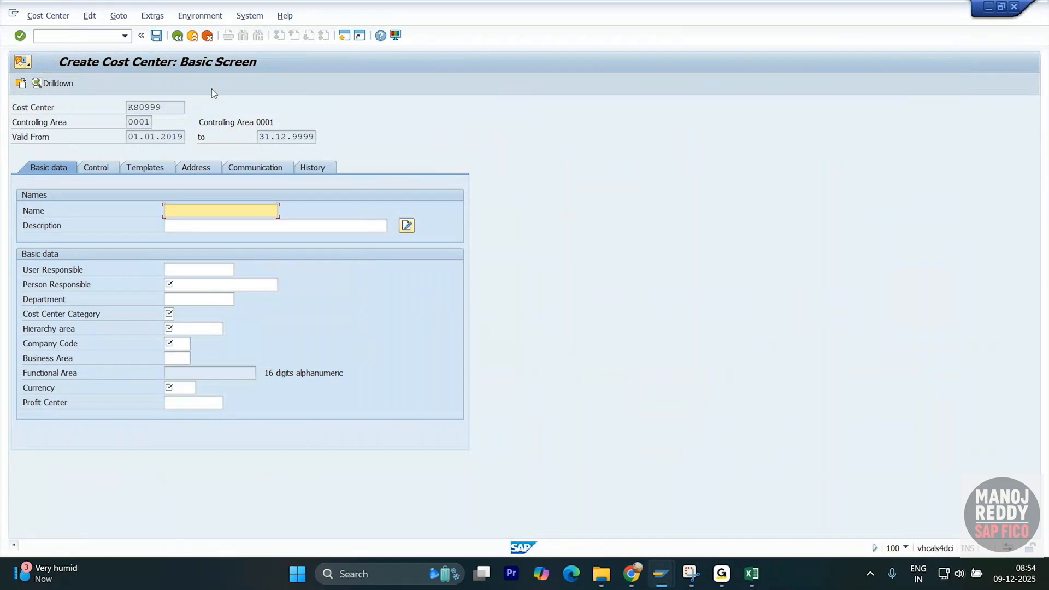
key("F12")
- Discard the KS0999 creation and change the controlling area, entering 0001
left_click(221, 276)
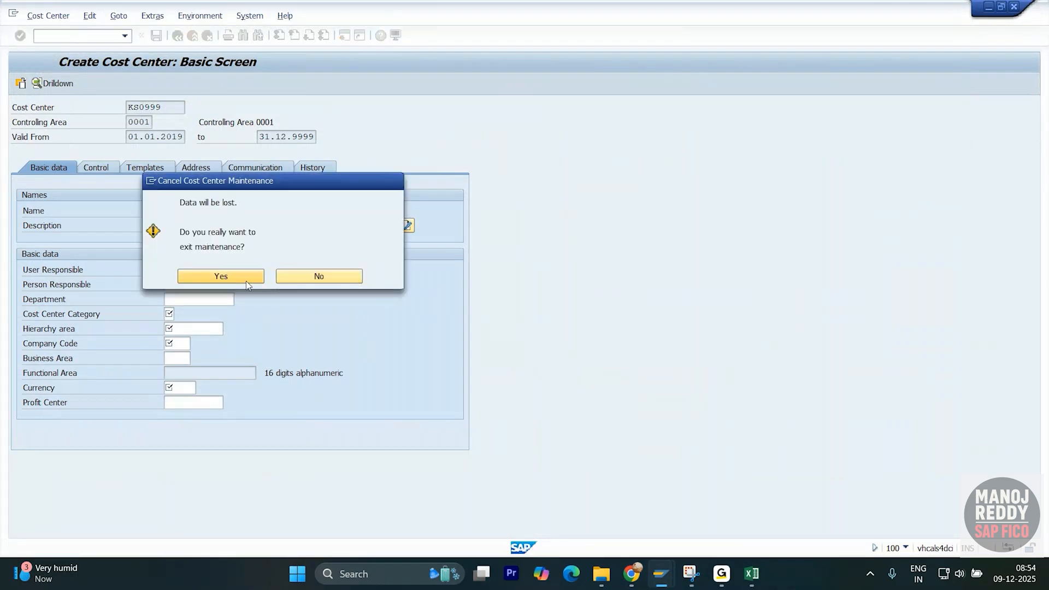
left_click(153, 18)
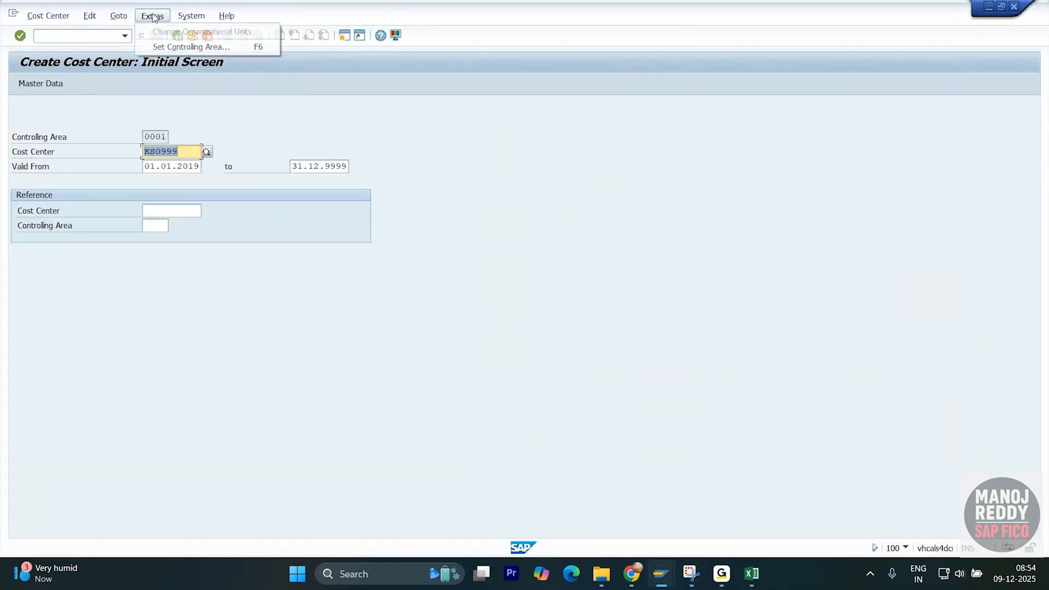
left_click(173, 49)
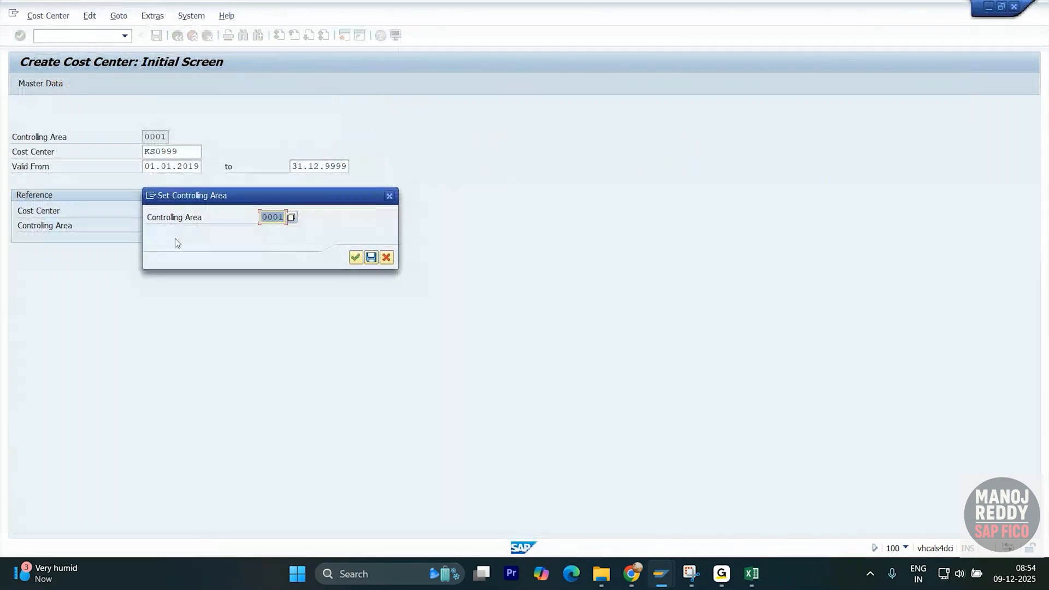
type("0001")
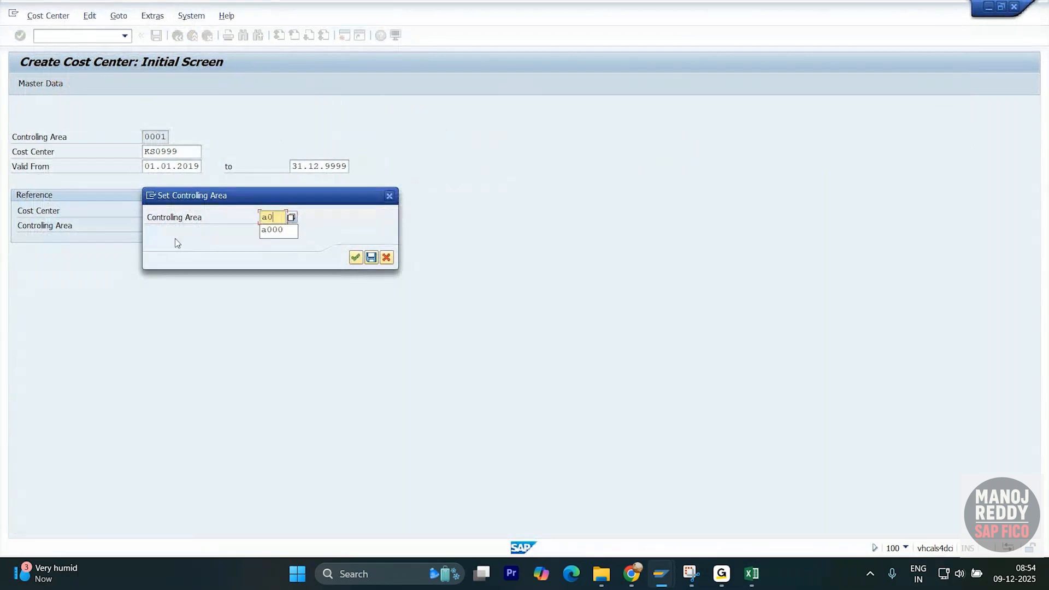
key("Return")
- Switch to Display Cost Center and copy cost center 17100100 from the CSKS list
left_click(48, 15)
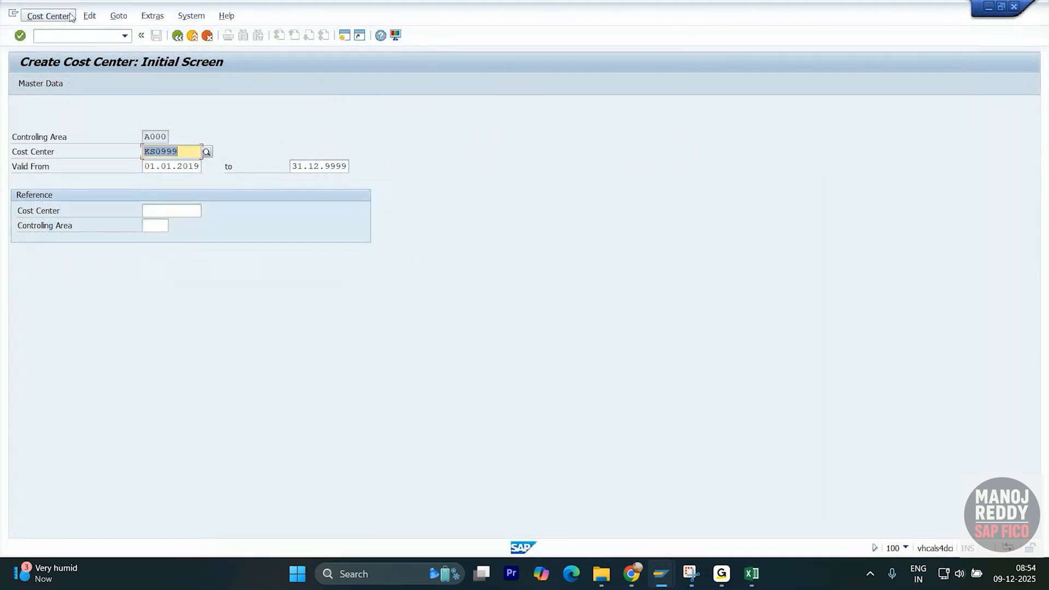
left_click(62, 71)
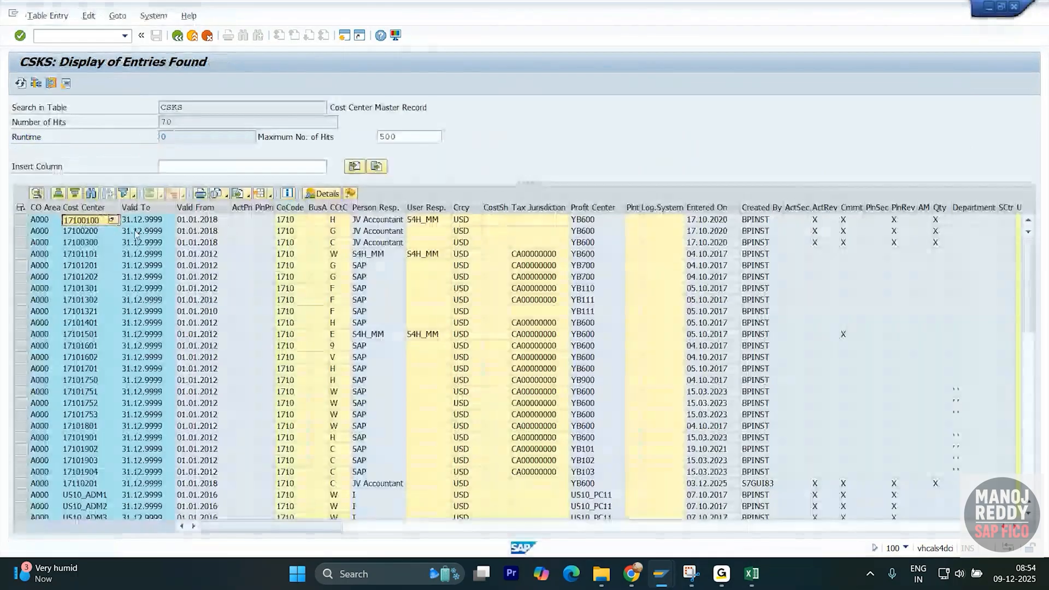
key("ctrl+c")
- Open cost center 17100100 in change mode and select its empty Functional Area field
key("alt+Tab")
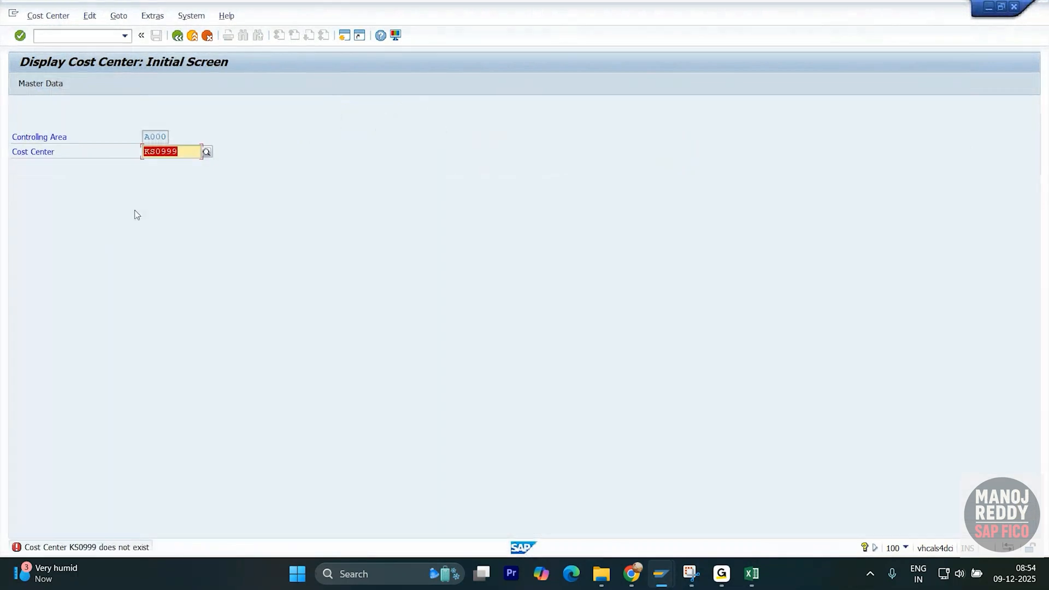
key("ctrl+v")
key("Return")
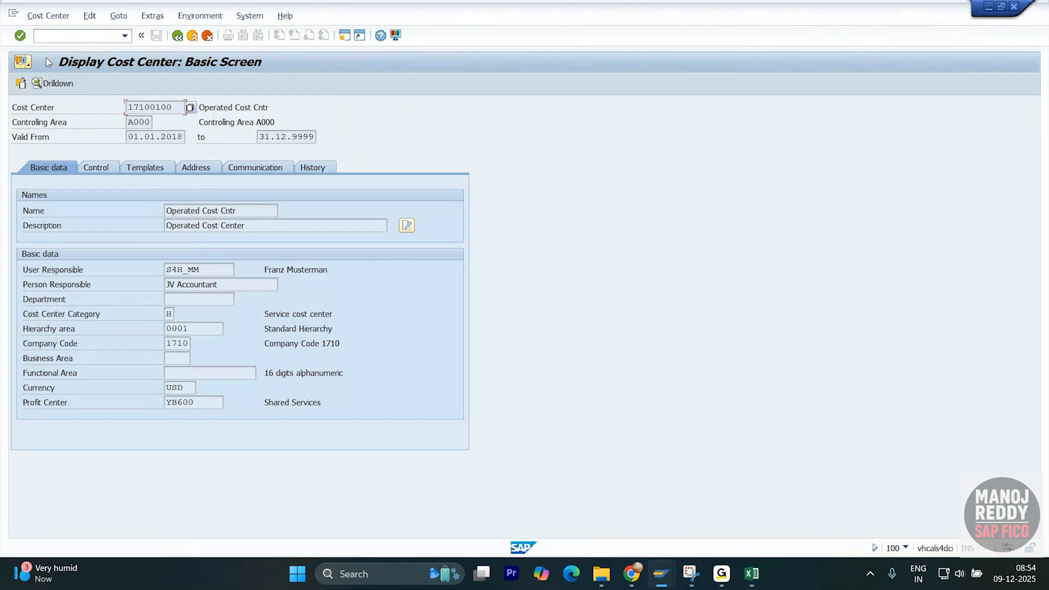
left_click(60, 16)
left_click(66, 60)
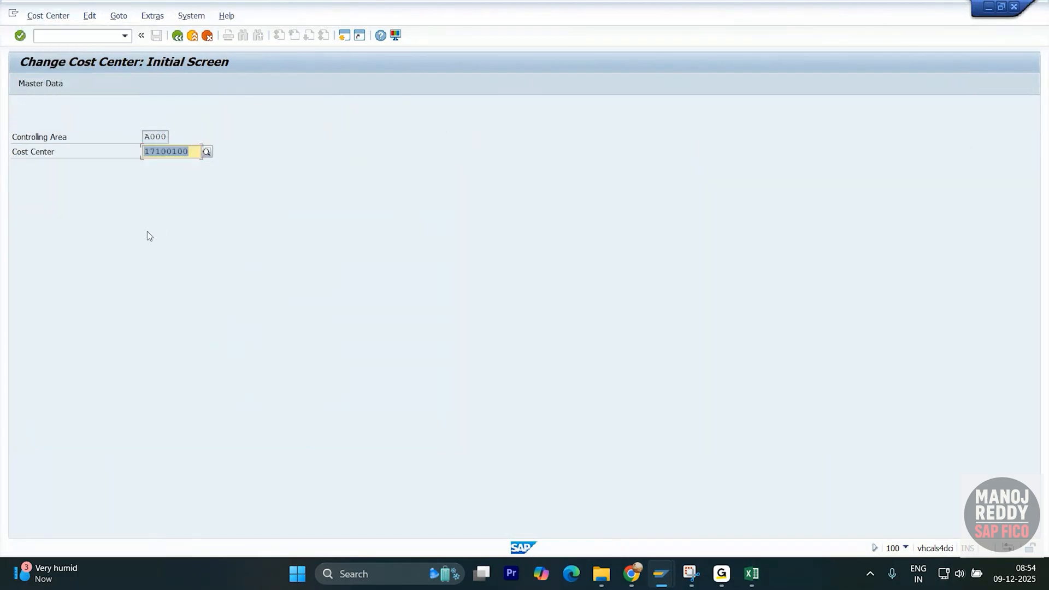
key("Return")
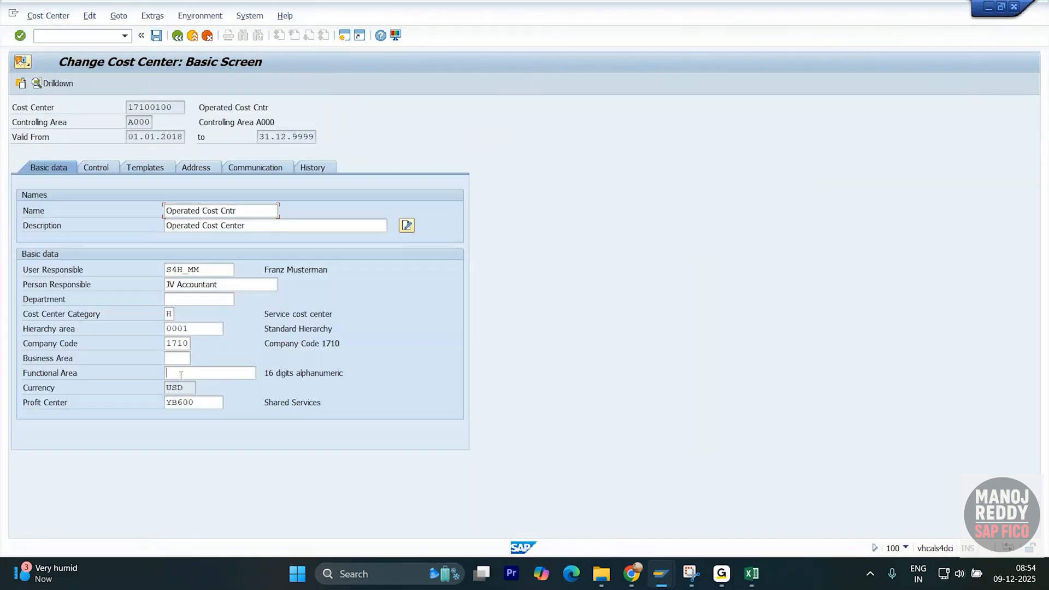
left_click(211, 373)
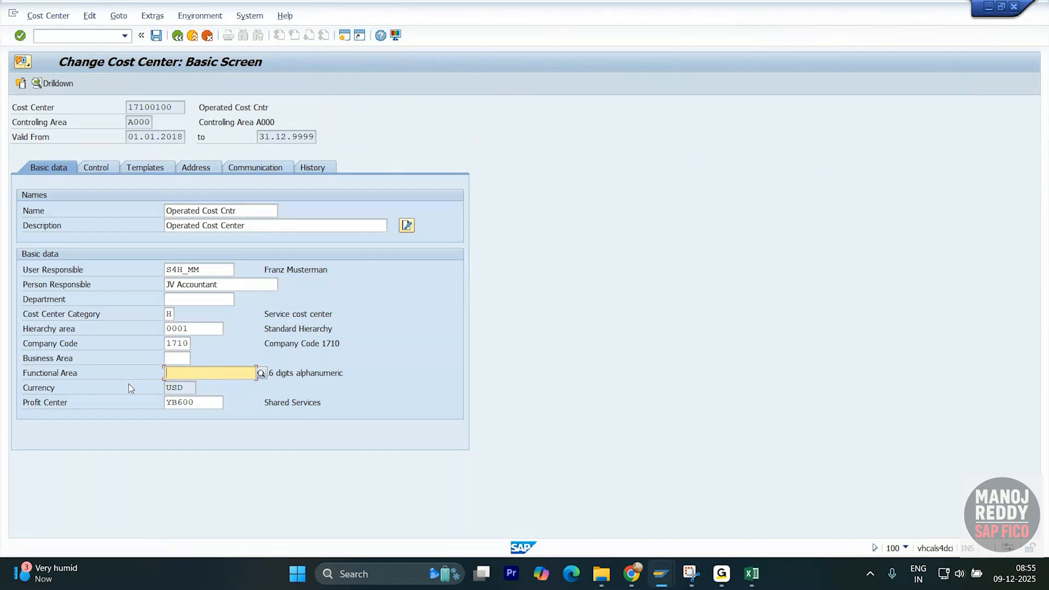
left_click(692, 580)
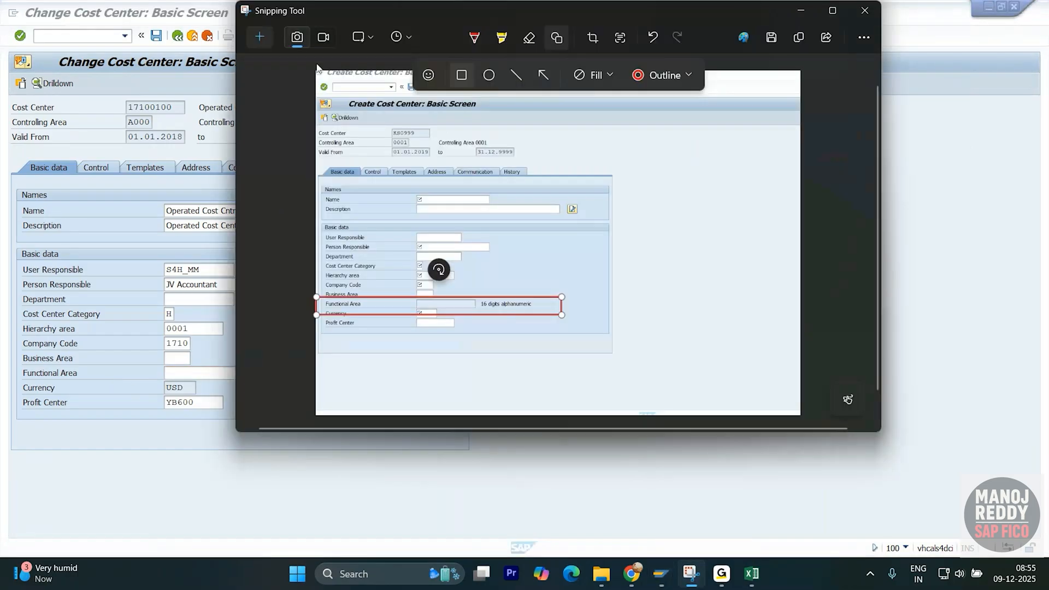
- Snip the 17100100 change screen and outline the Functional Area row with a red rectangle
left_click(256, 34)
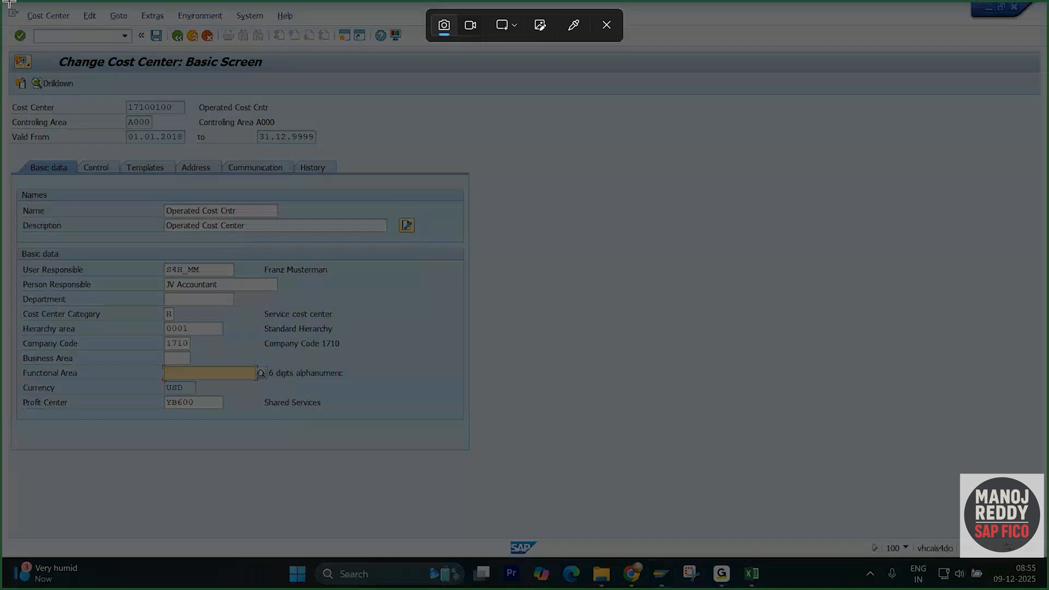
left_click_drag(9, 3, 1039, 558)
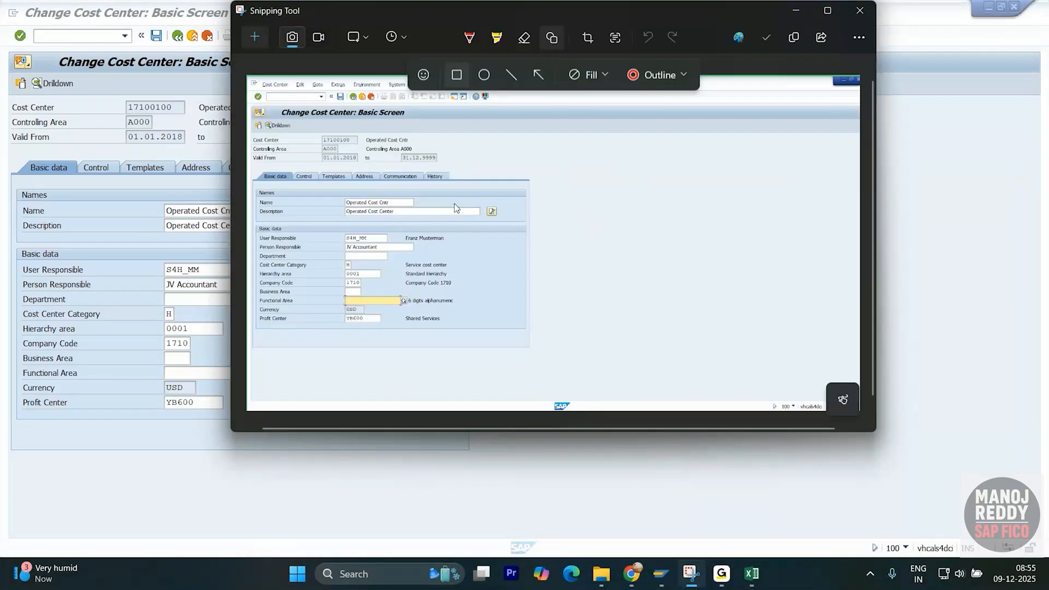
left_click(456, 75)
left_click_drag(247, 288, 470, 310)
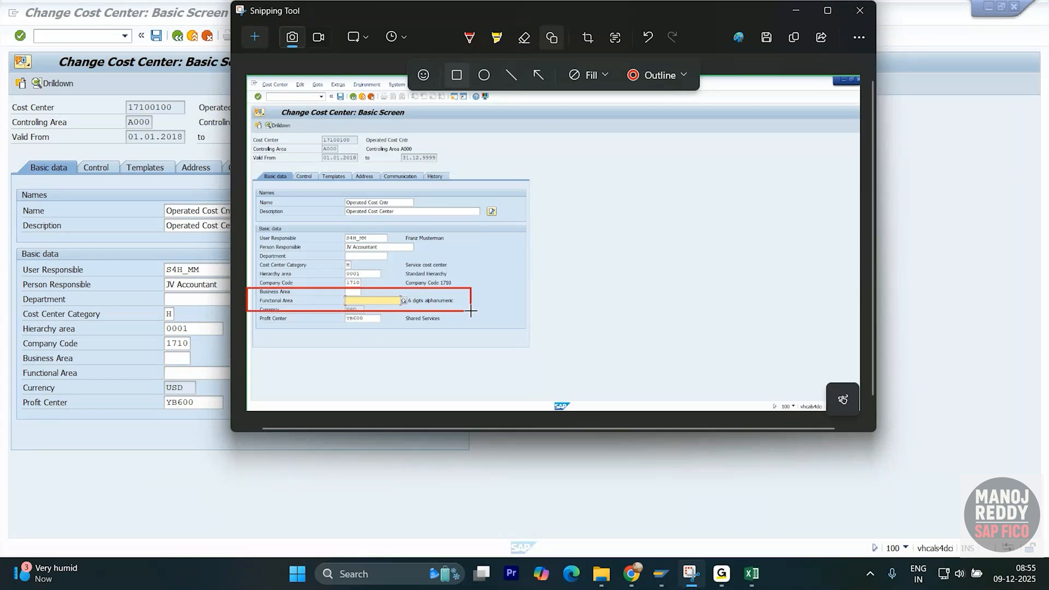
key("alt+Tab")
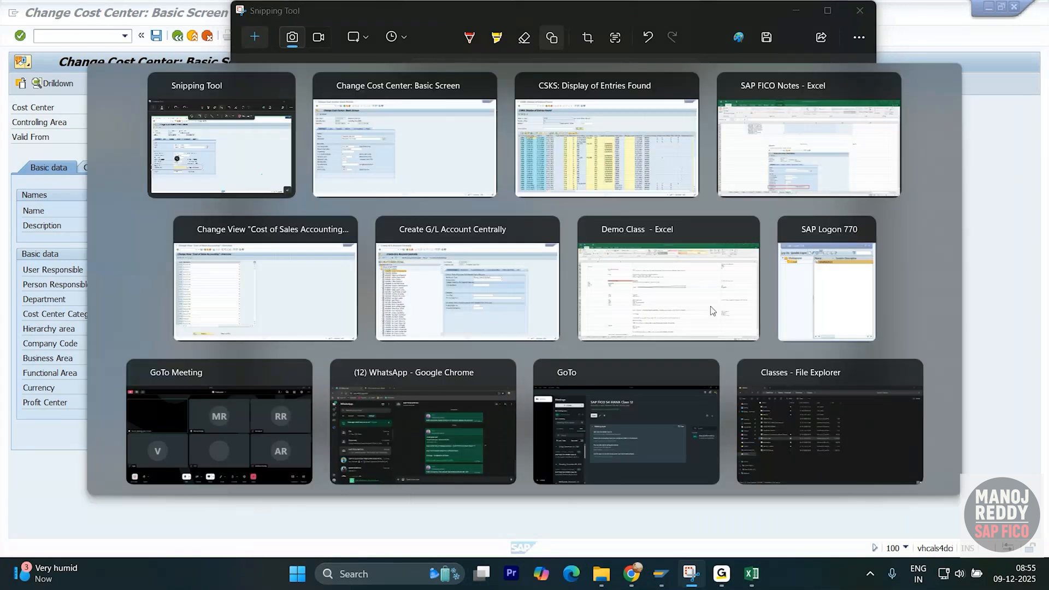
key("alt+Tab")
key("alt+Tab")
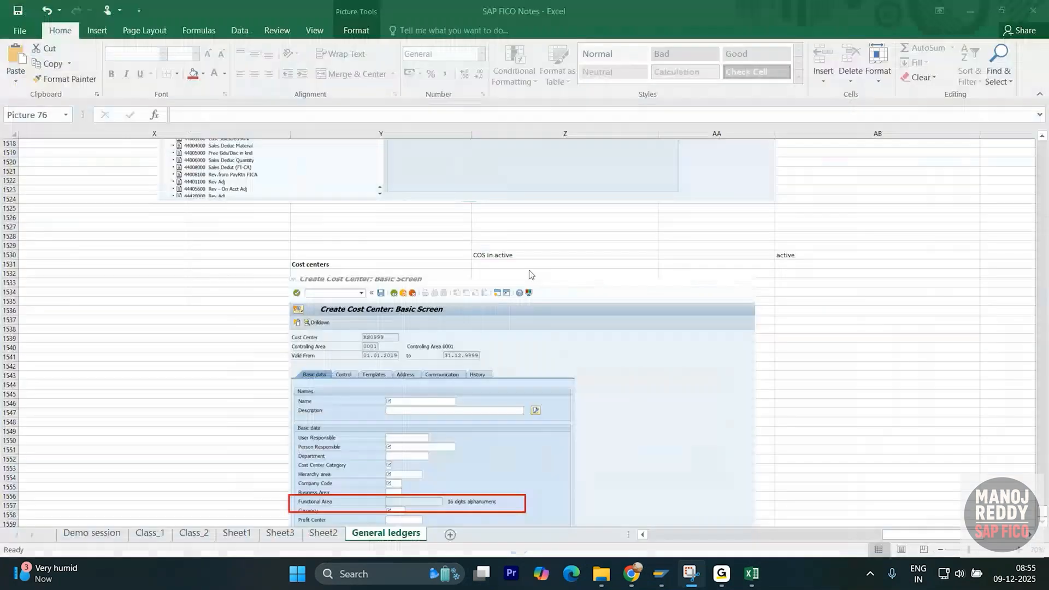
- Paste the annotated 17100100 screenshot at AB1533 and position it beside the KS0999 capture
left_click(818, 285)
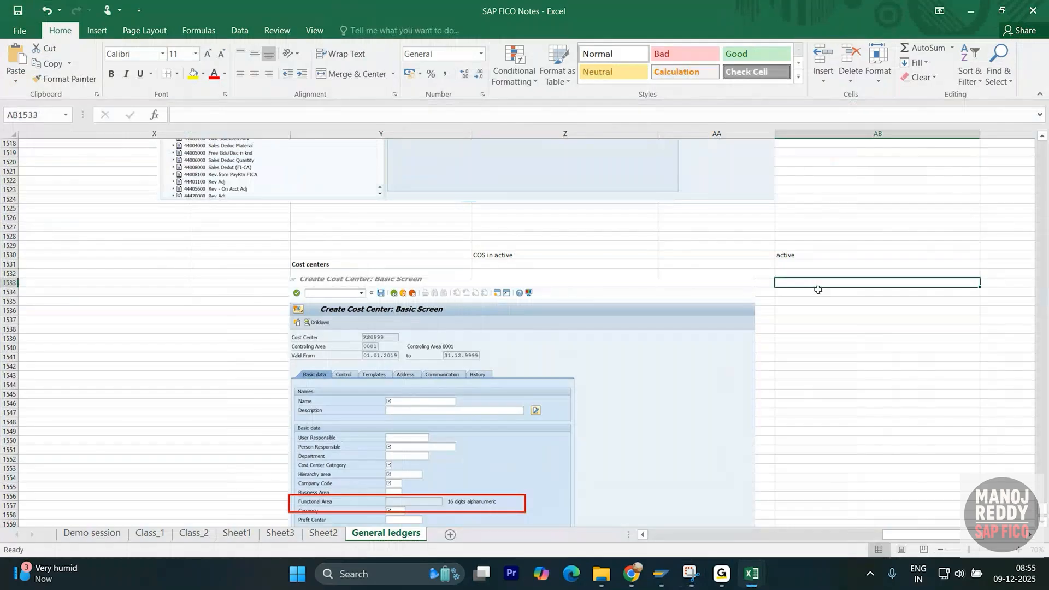
key("ctrl+v")
scroll(817, 289, "down", 3)
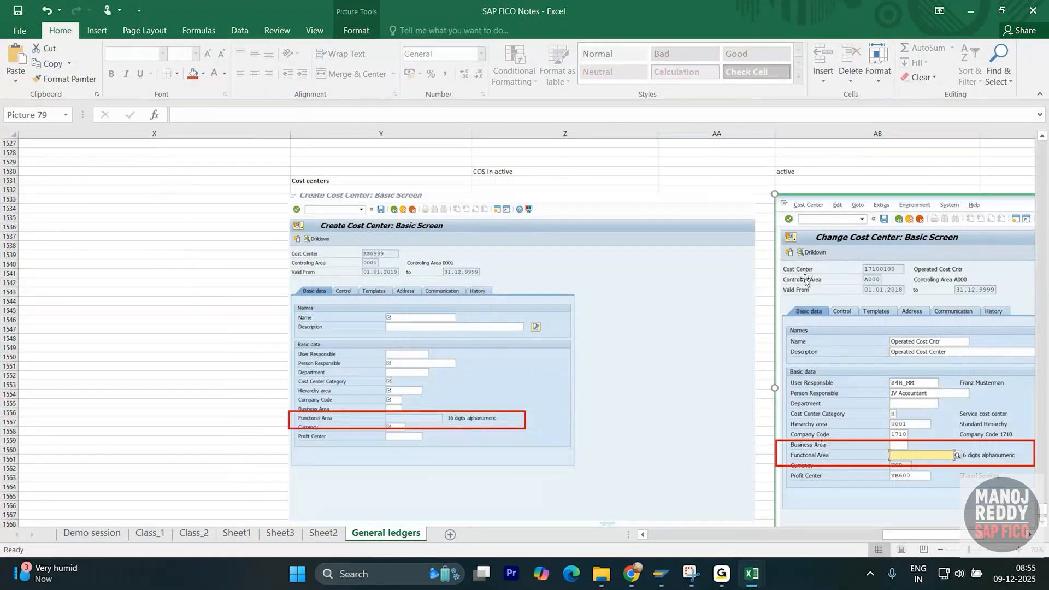
left_click_drag(805, 280, 804, 266)
left_click(380, 181)
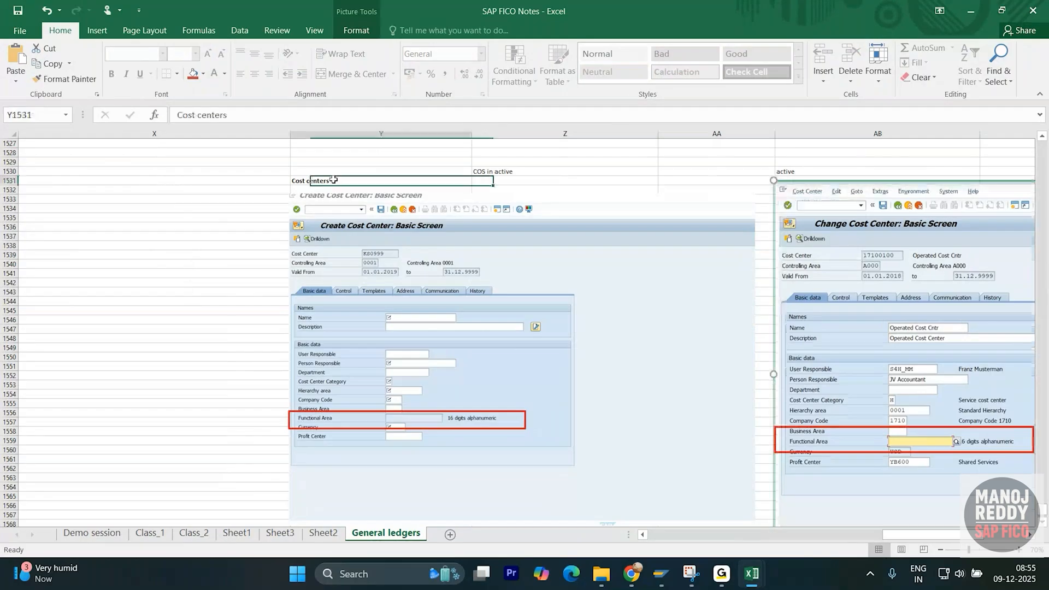
left_click_drag(817, 335, 820, 356)
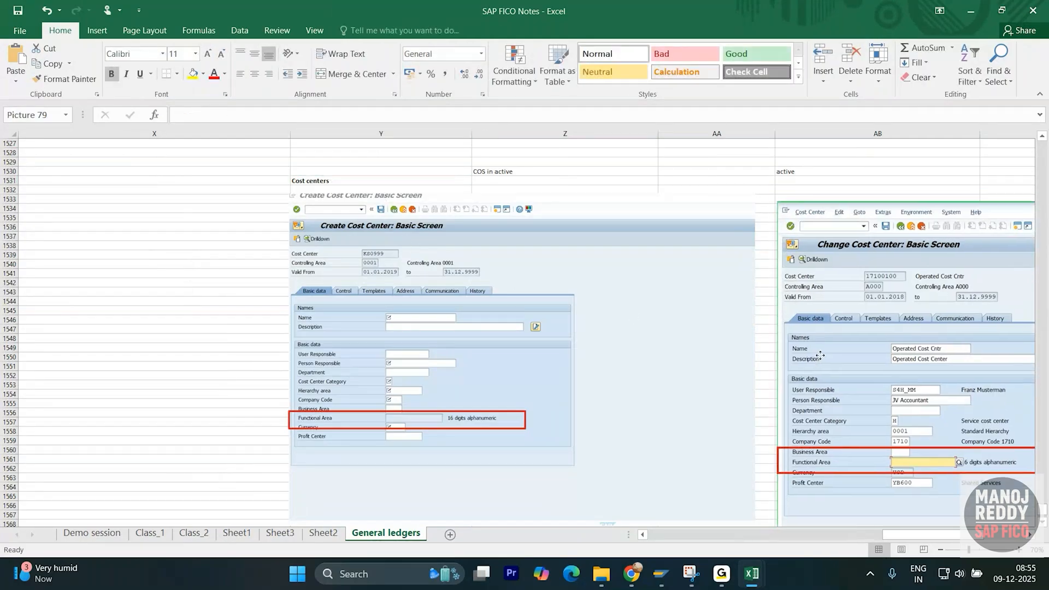
left_click(503, 342)
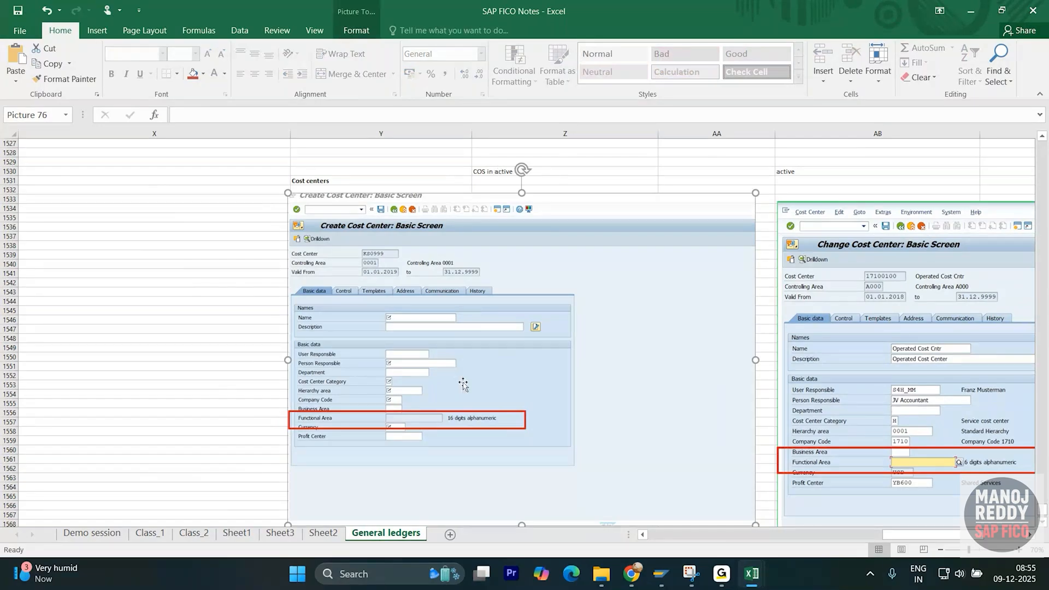
key("alt+Tab")
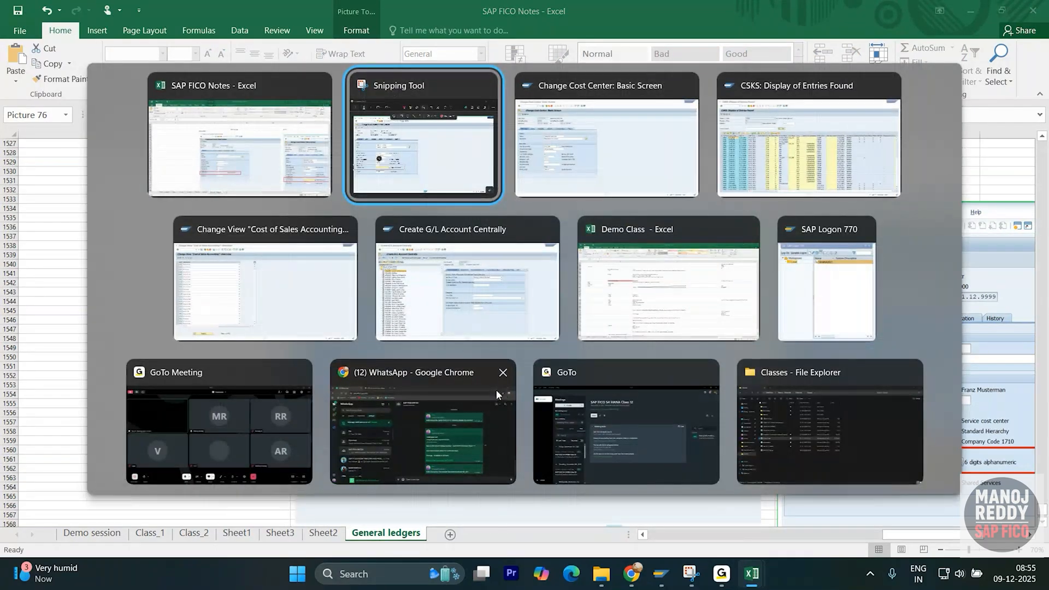
key("alt+Tab")
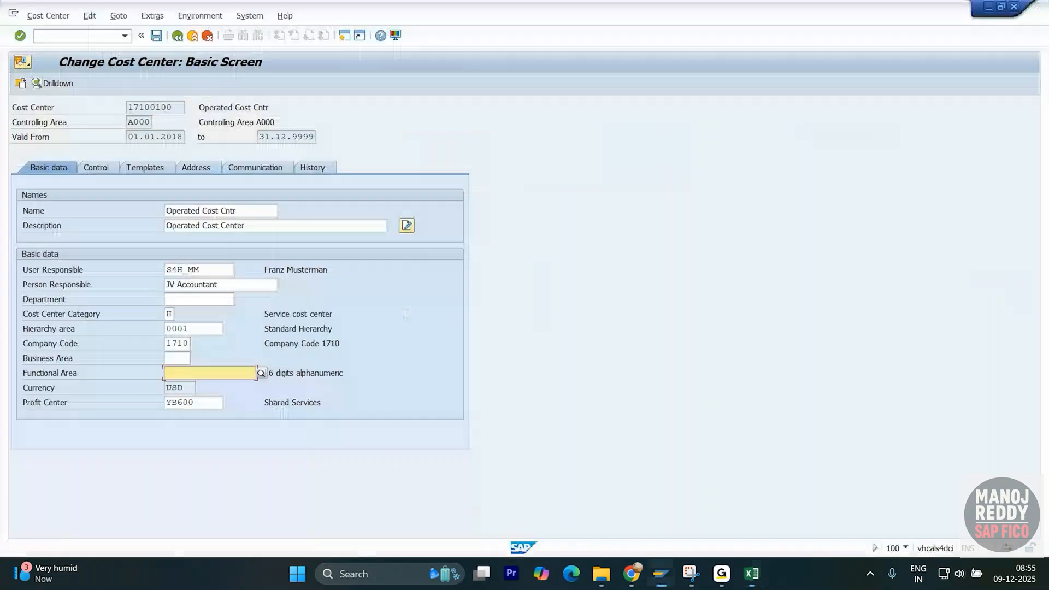
key("F3")
key("alt+Tab")
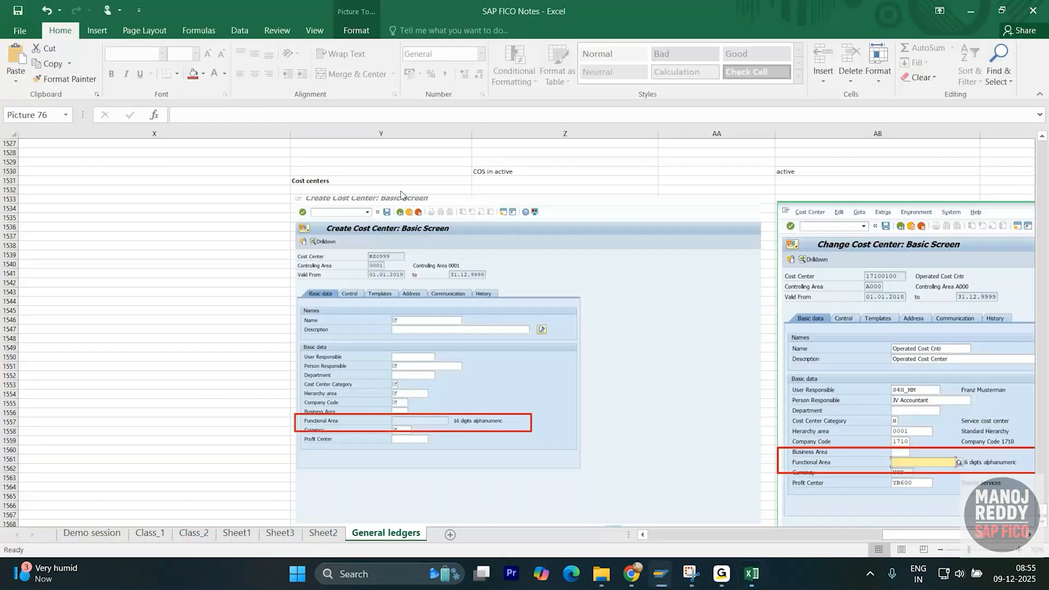
scroll(328, 317, "down", 6)
scroll(319, 308, "up", 8)
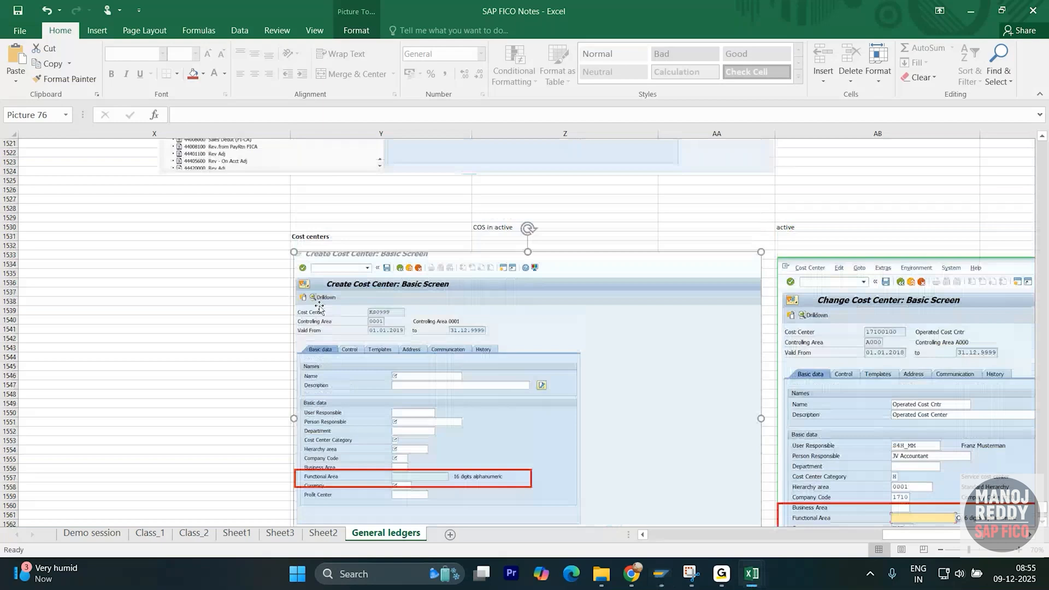
scroll(320, 308, "up", 10)
scroll(327, 298, "down", 6)
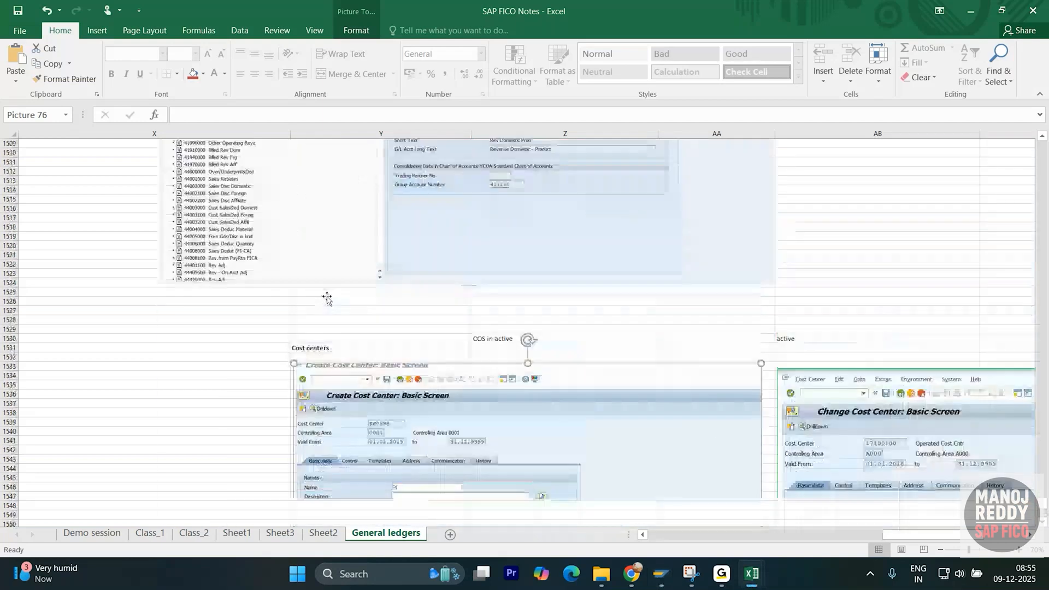
scroll(326, 298, "down", 16)
left_click(236, 309)
- Enter the bold heading 'Activation COS accounting' in cell X1578 of the General ledgers sheet
scroll(238, 310, "down", 2)
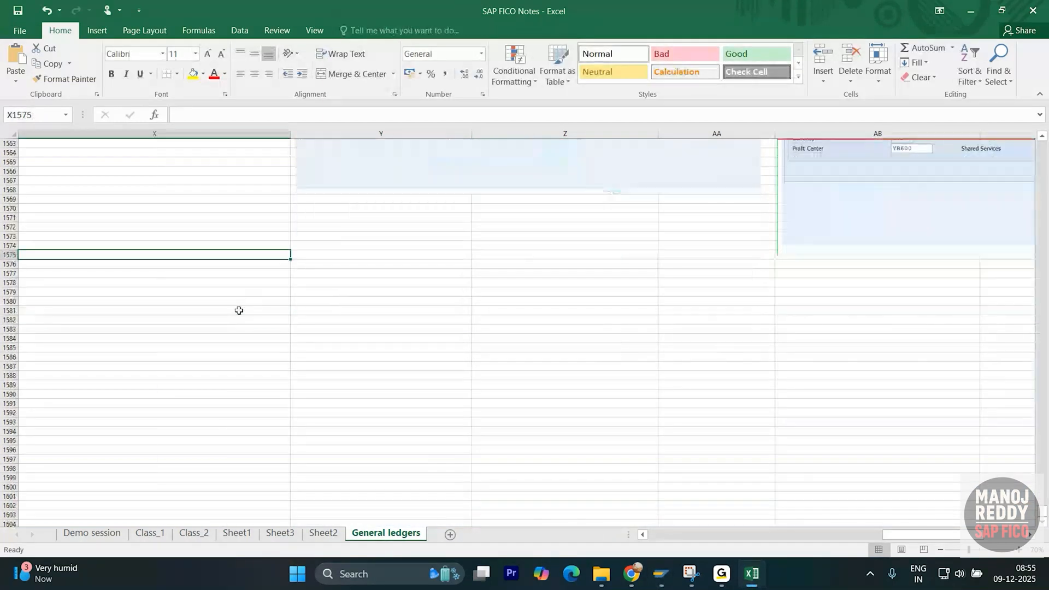
left_click(248, 284)
type("A")
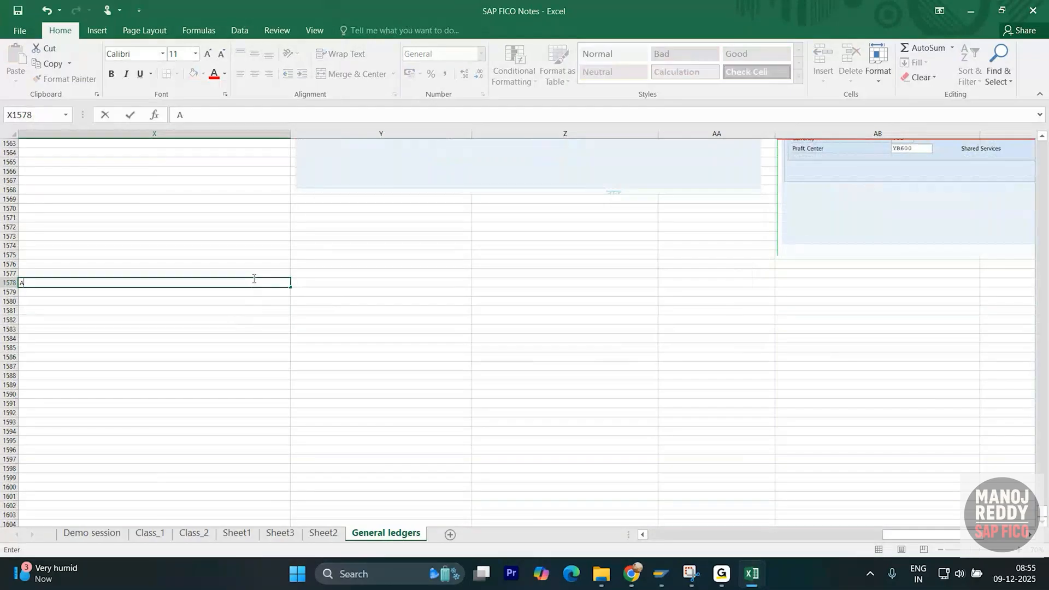
type("ctivation COS accounting")
key("ctrl+Return")
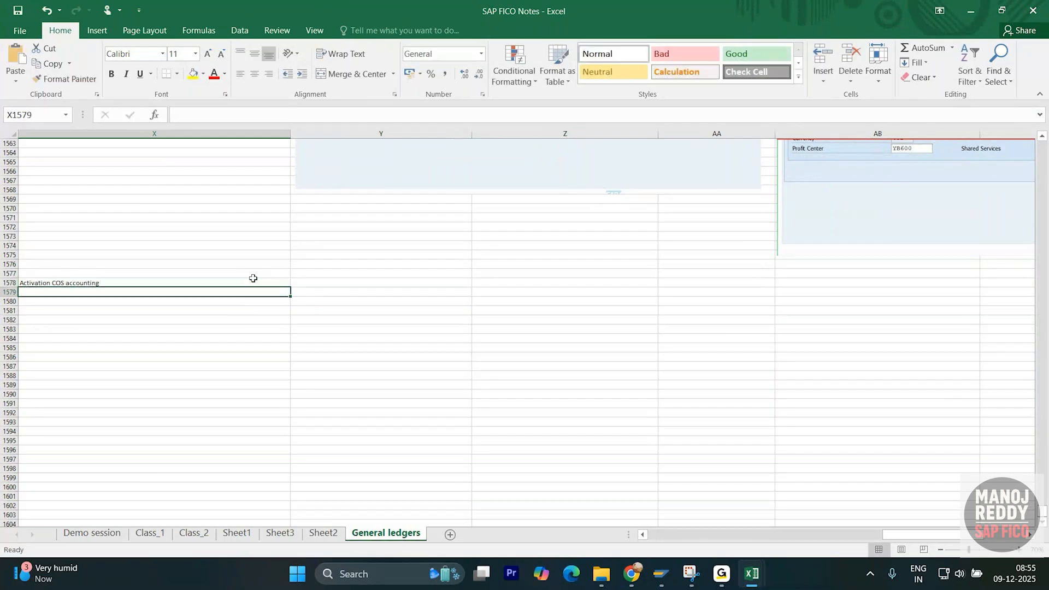
key("ctrl+b")
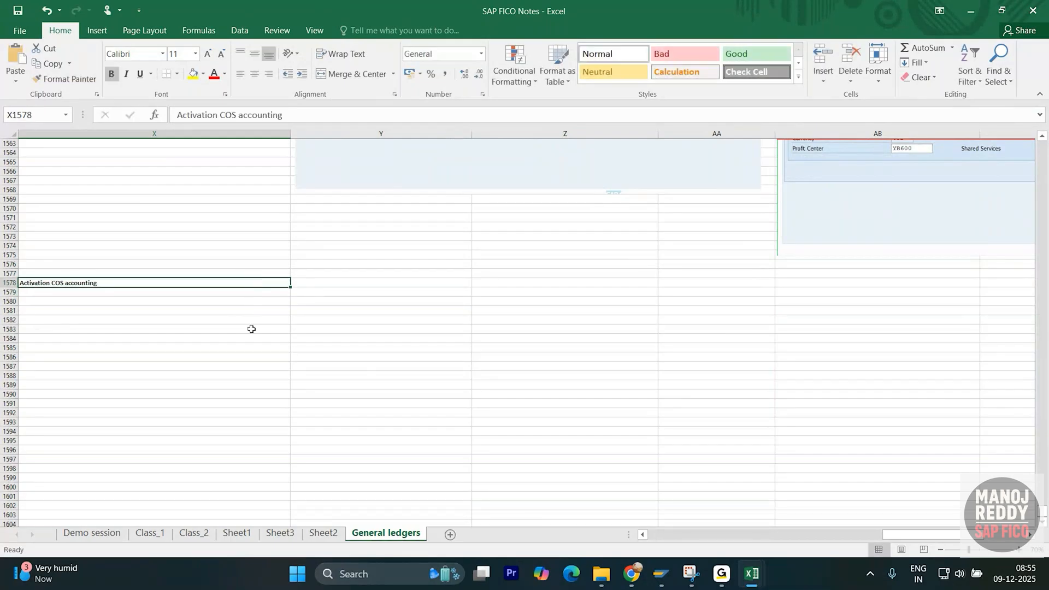
left_click(250, 328)
left_click(313, 303)
- In SAP, expand Financial Accounting Global Settings down to Functional Area for Cost of Sales Accounting
key("alt+Tab")
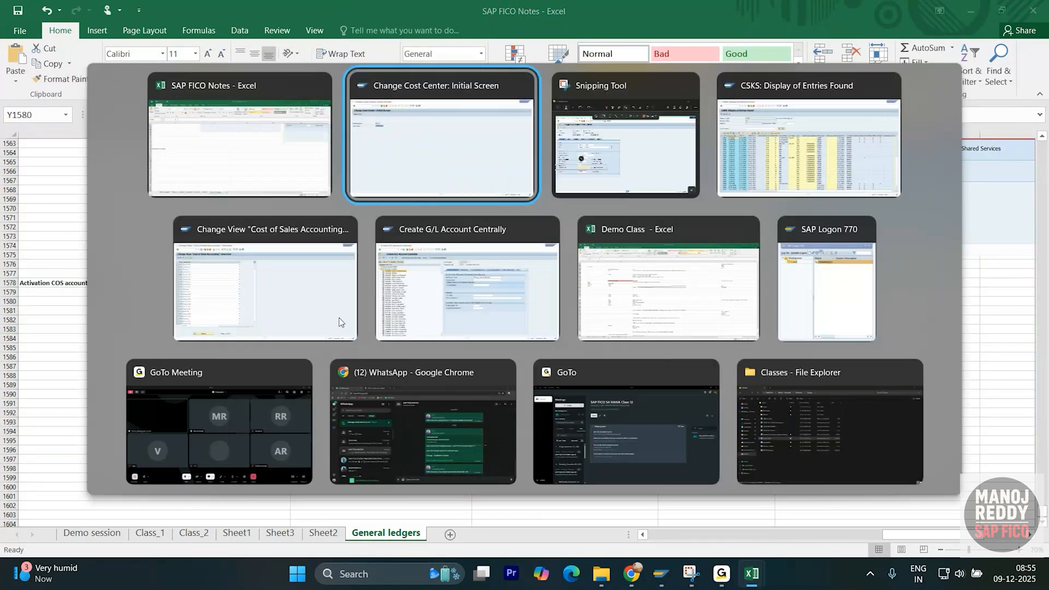
left_click(178, 36)
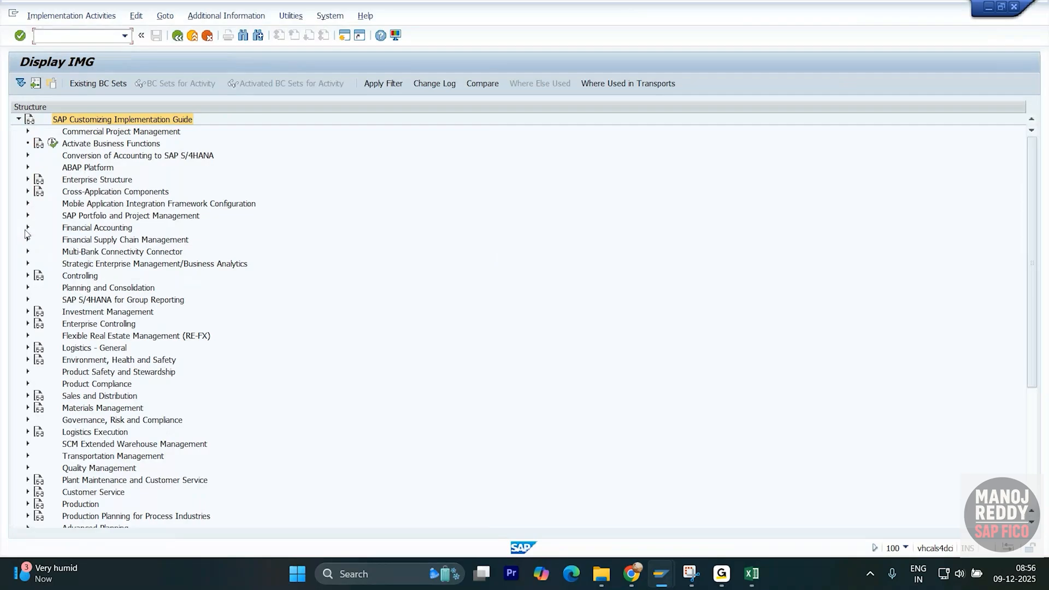
left_click(28, 228)
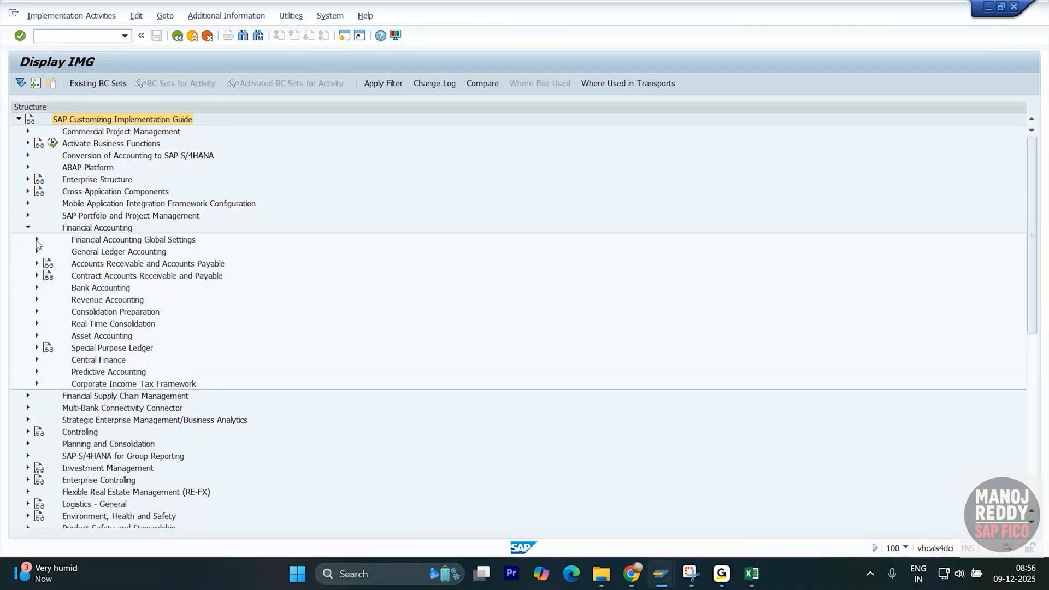
left_click(37, 240)
left_click(112, 288)
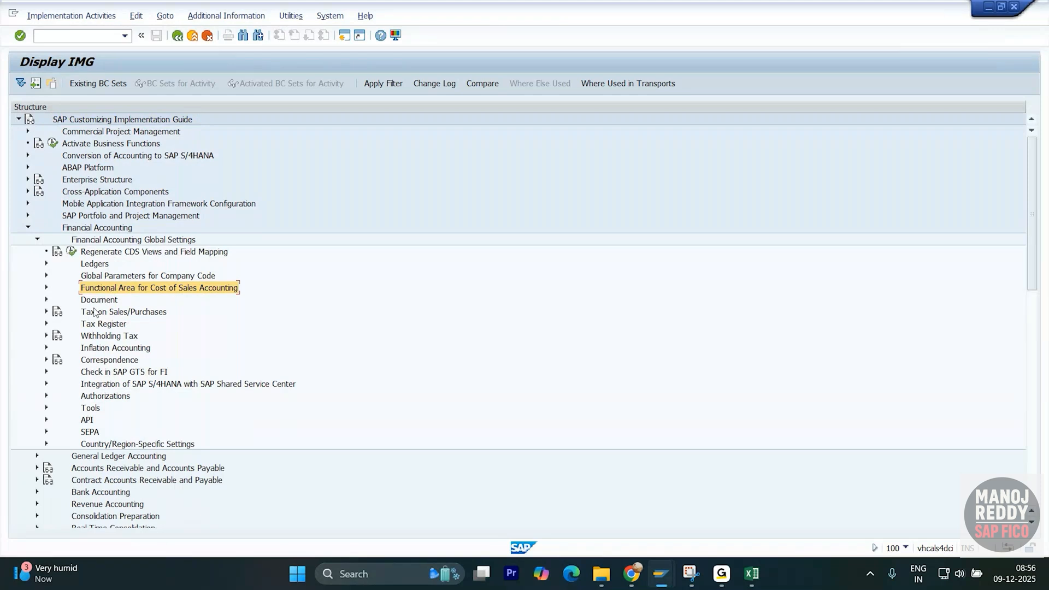
left_click(48, 288)
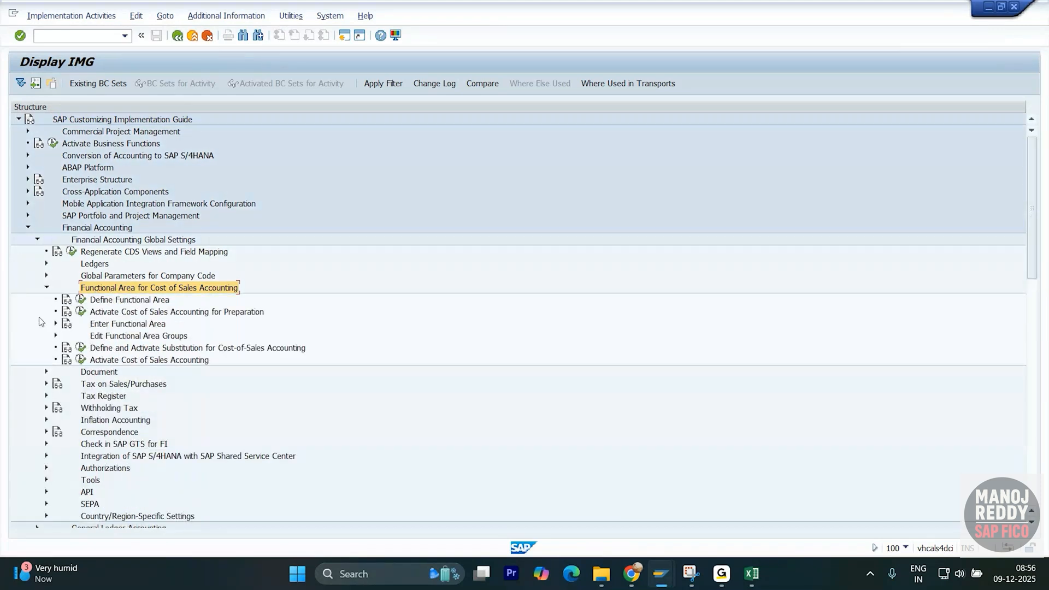
- Run Activate Cost of Sales Accounting for Preparation and decline displaying the locked data
left_click(81, 324)
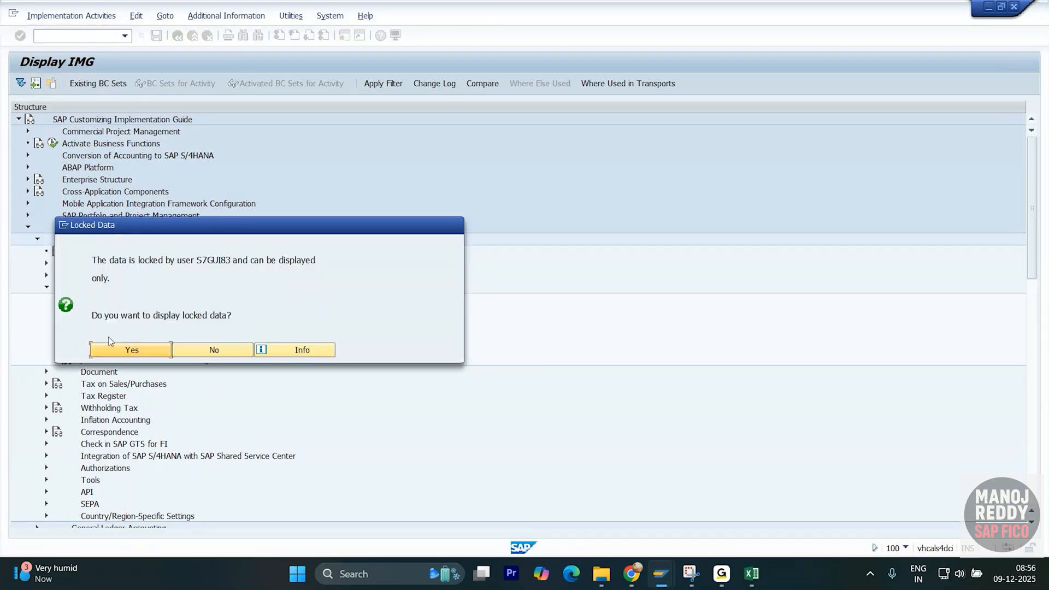
left_click(214, 349)
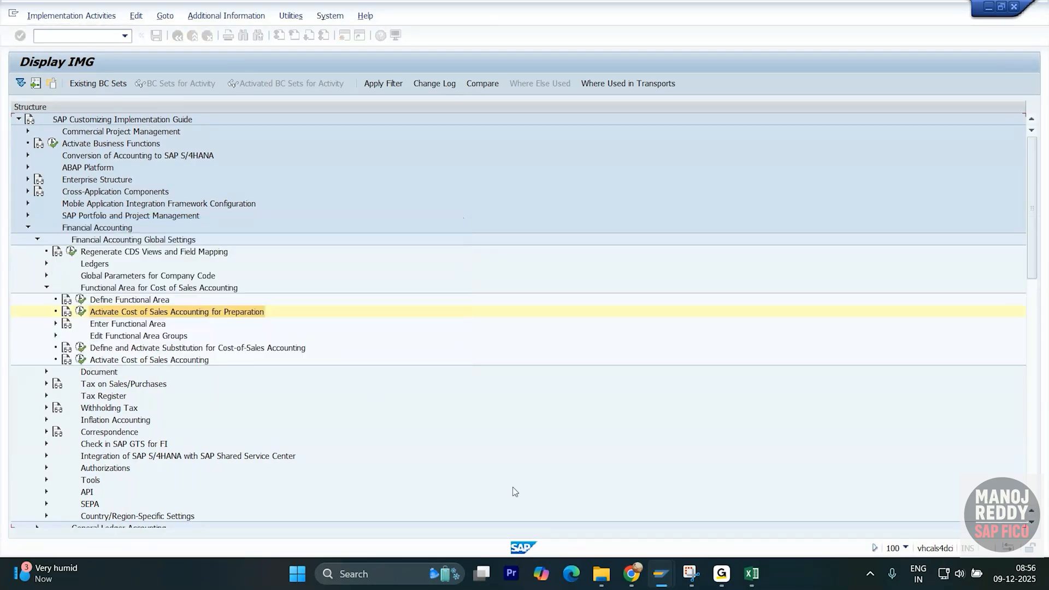
key("alt+Tab")
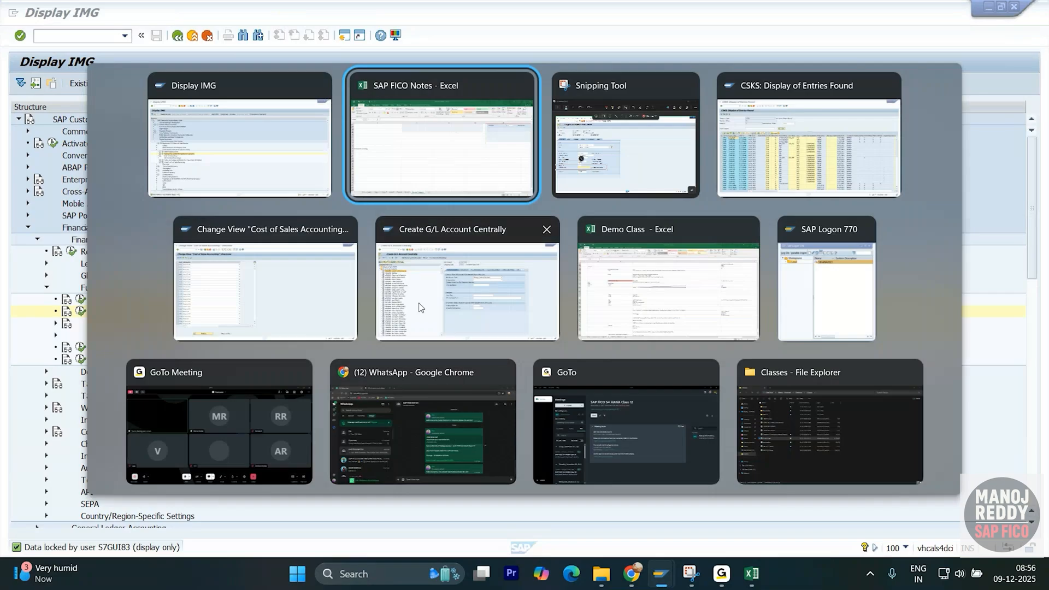
- Open the Activate Cost of Sales Accounting activity from the IMG tree
left_click(304, 293)
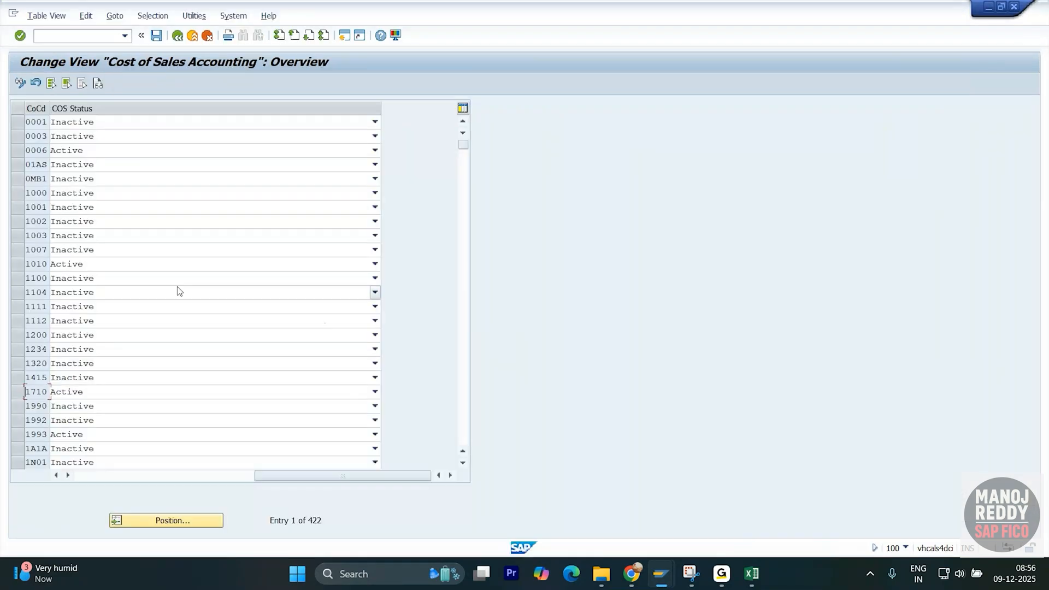
left_click(177, 37)
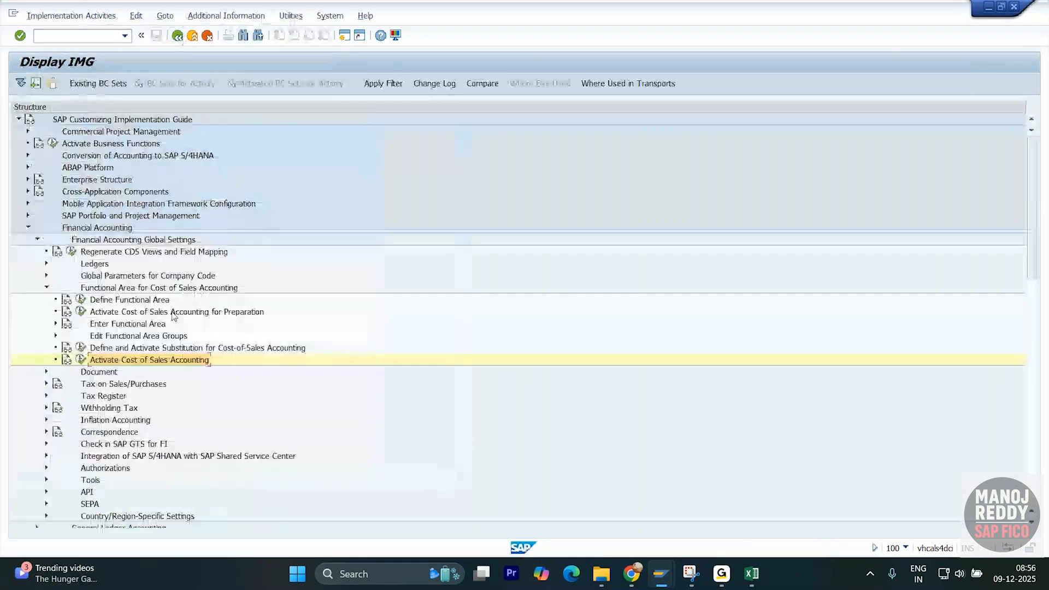
left_click(82, 363)
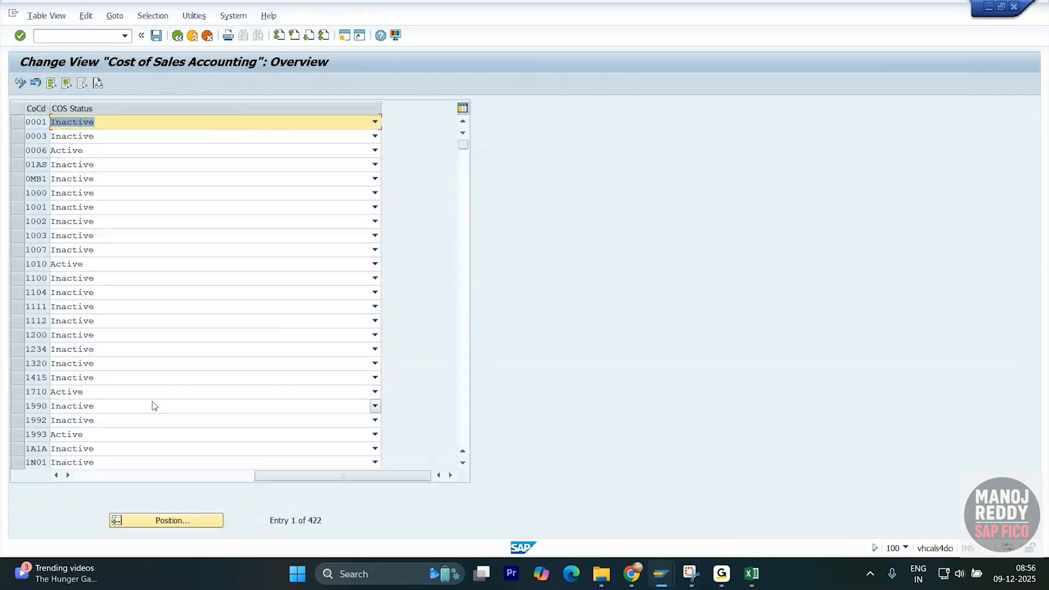
left_click(177, 36)
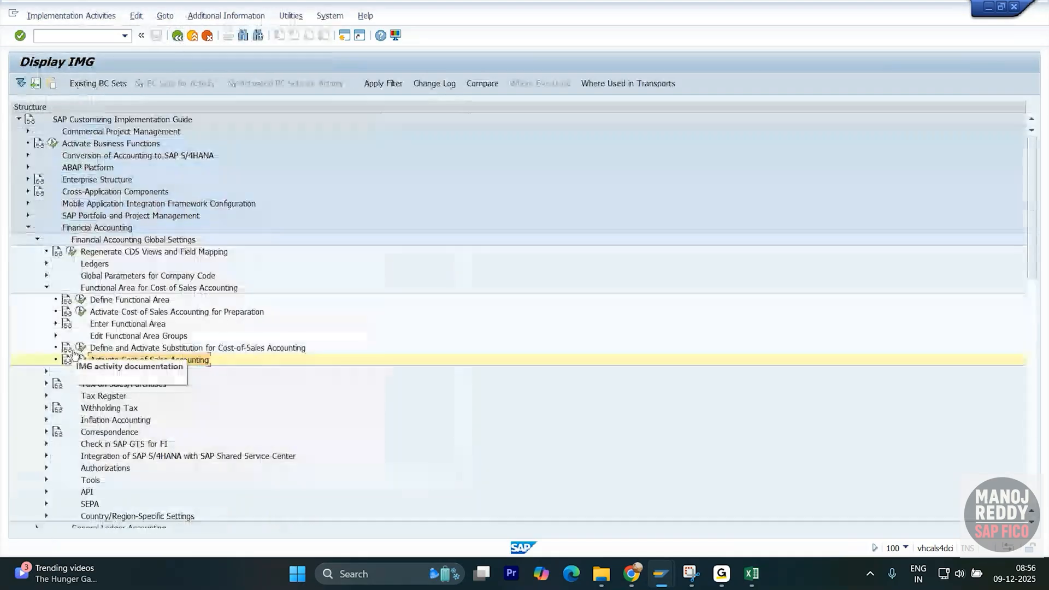
left_click(134, 314)
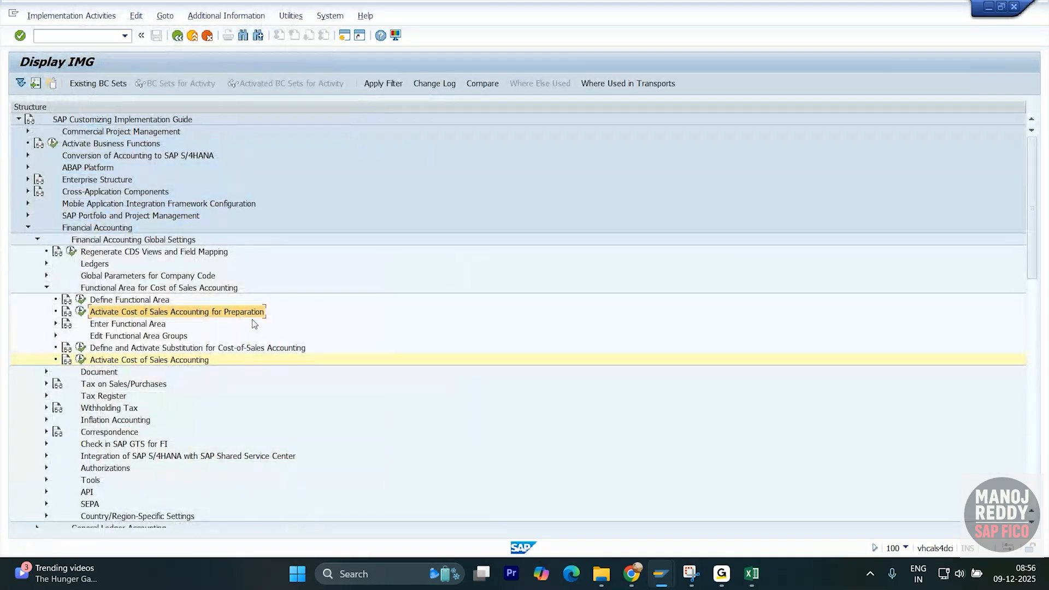
left_click(182, 361)
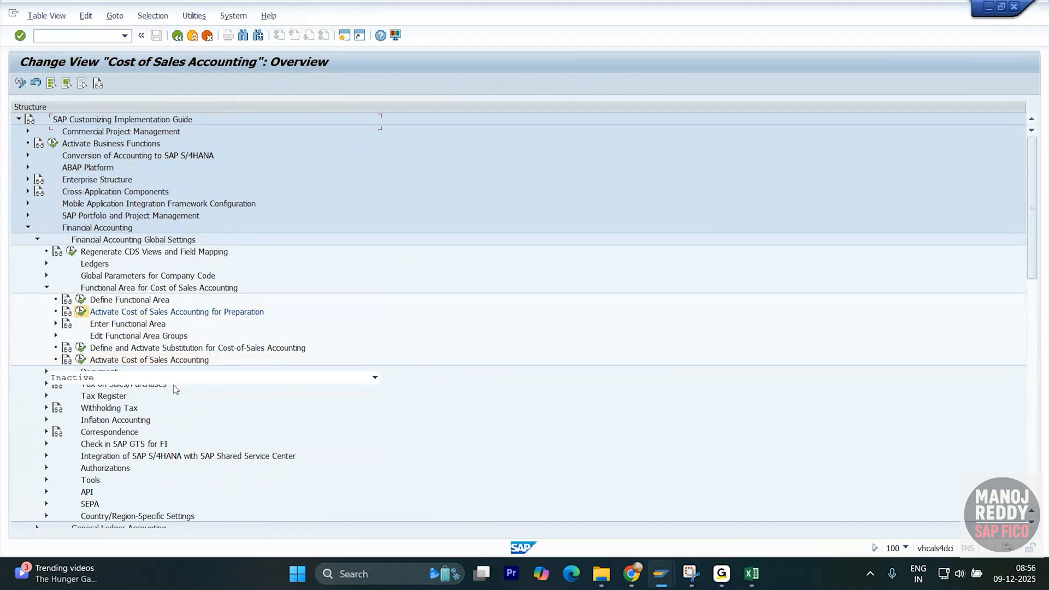
left_click(81, 360)
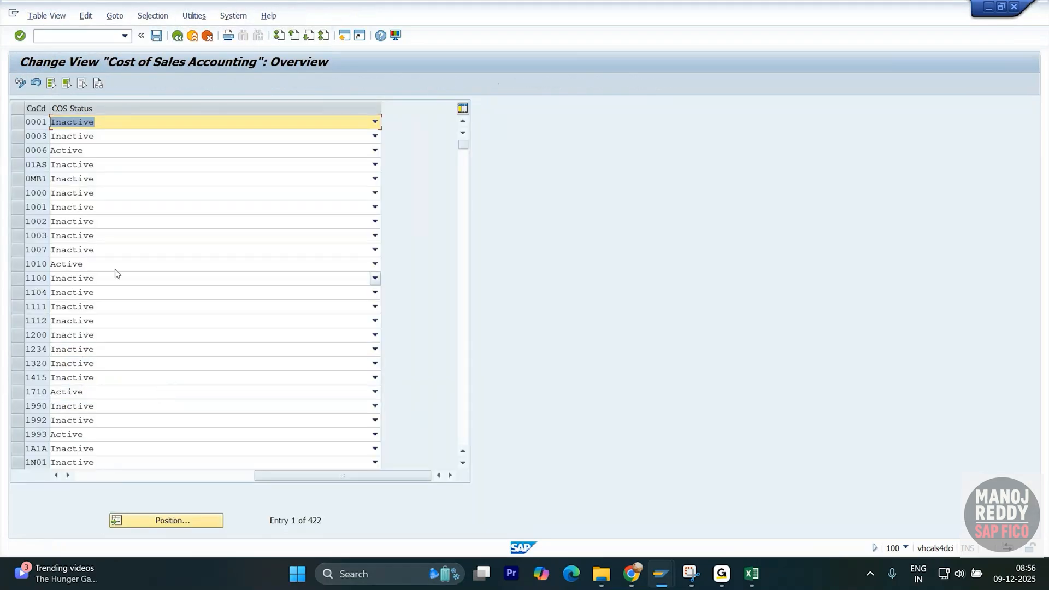
- Check company code 0001's COS status choices without changing them, then scroll through the company code list
left_click(375, 123)
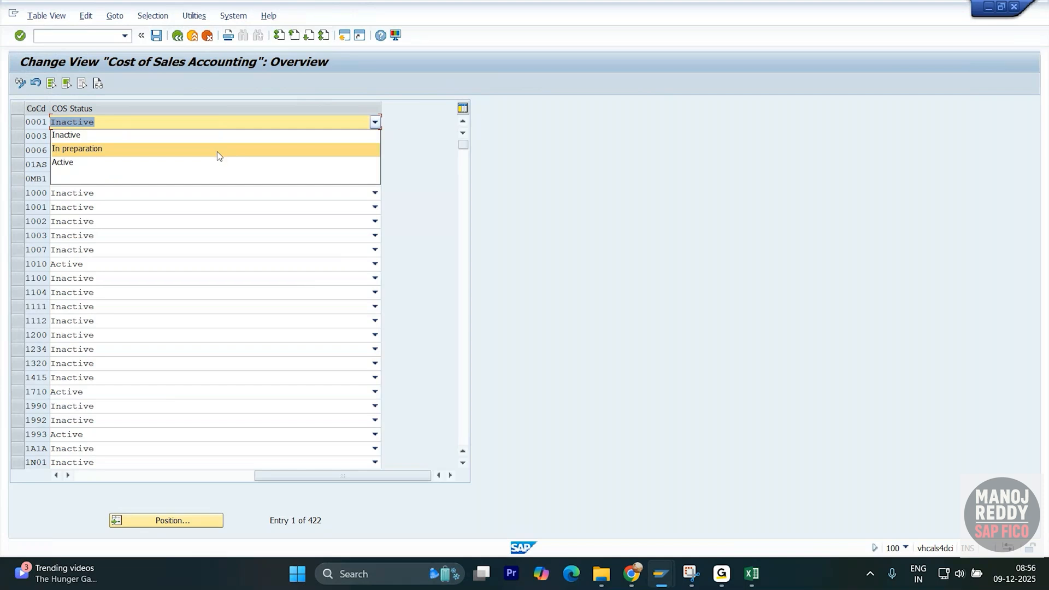
left_click(432, 134)
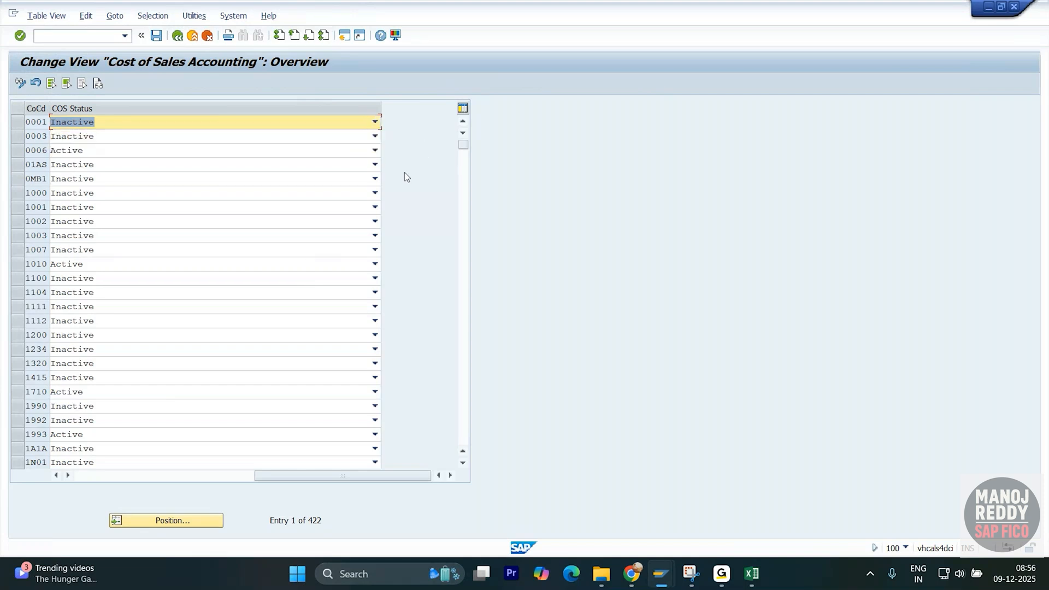
scroll(404, 176, "down", 6)
scroll(404, 176, "down", 8)
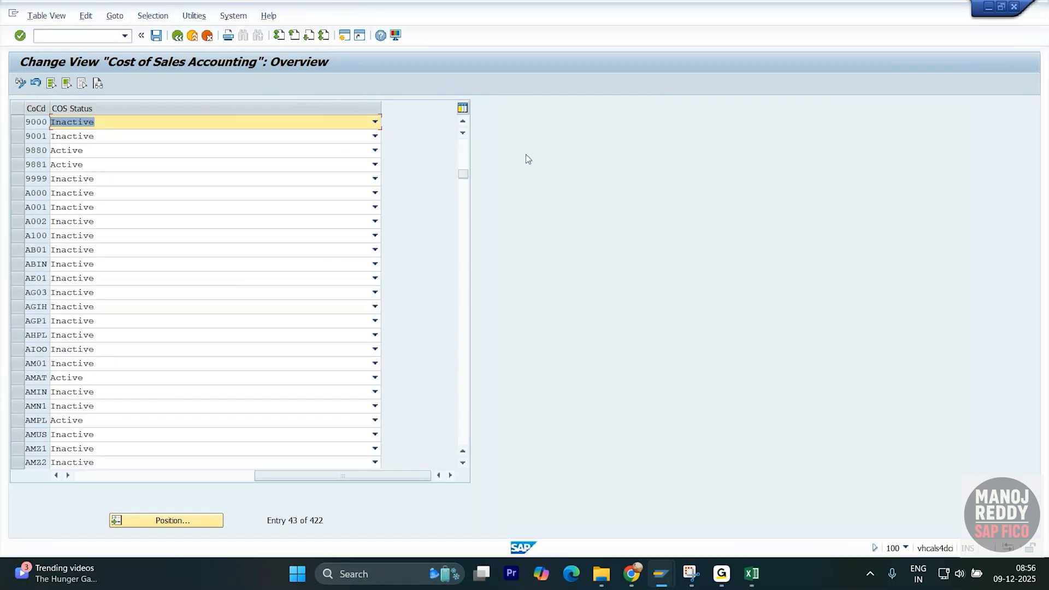
left_click_drag(463, 174, 452, 291)
scroll(401, 276, "down", 7)
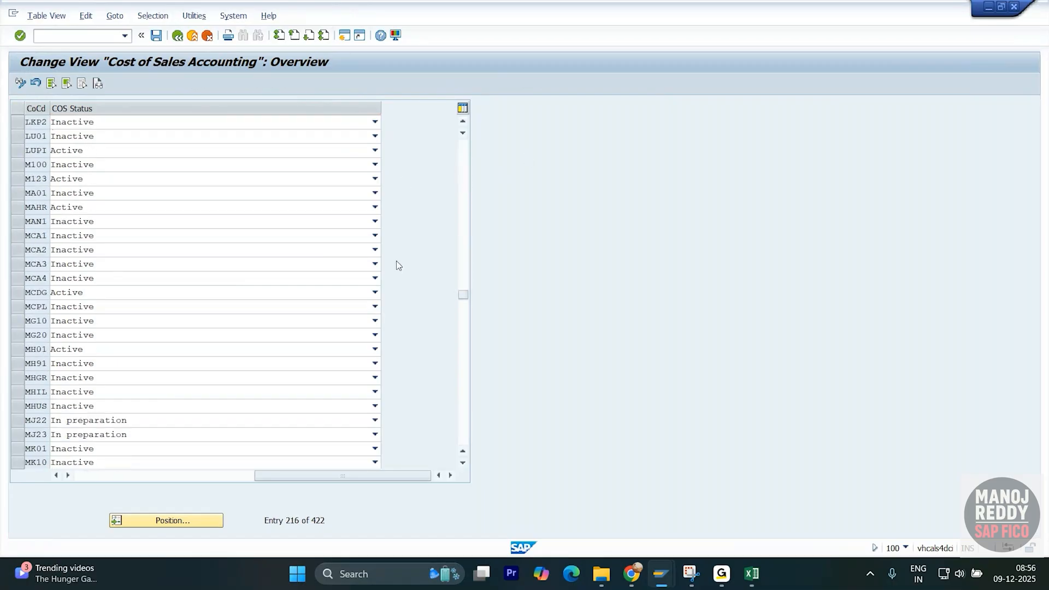
scroll(396, 263, "down", 14)
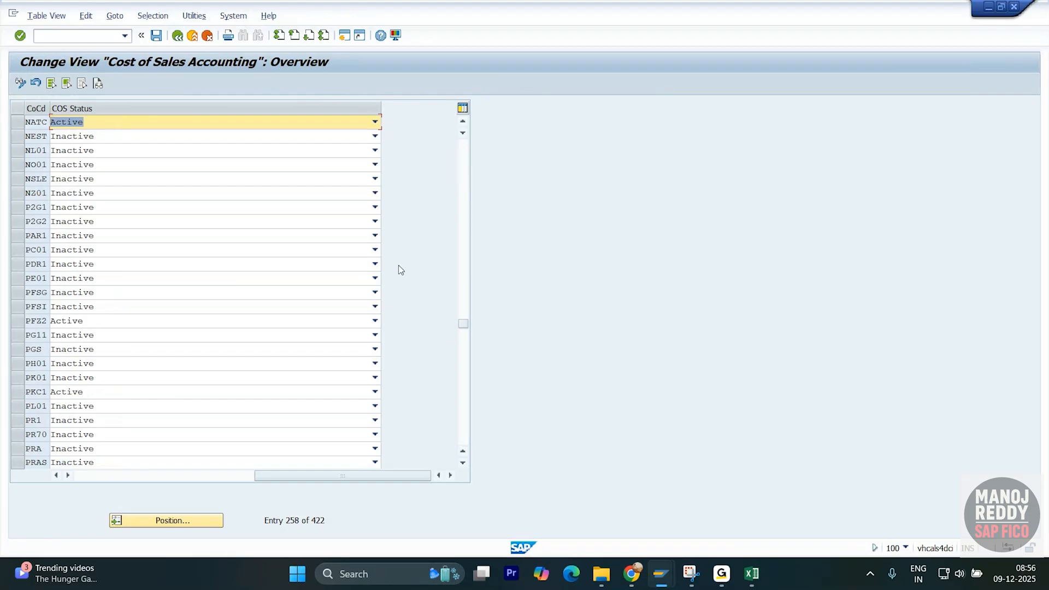
- Position the Cost of Sales Accounting table on company code XYZI
left_click(196, 524)
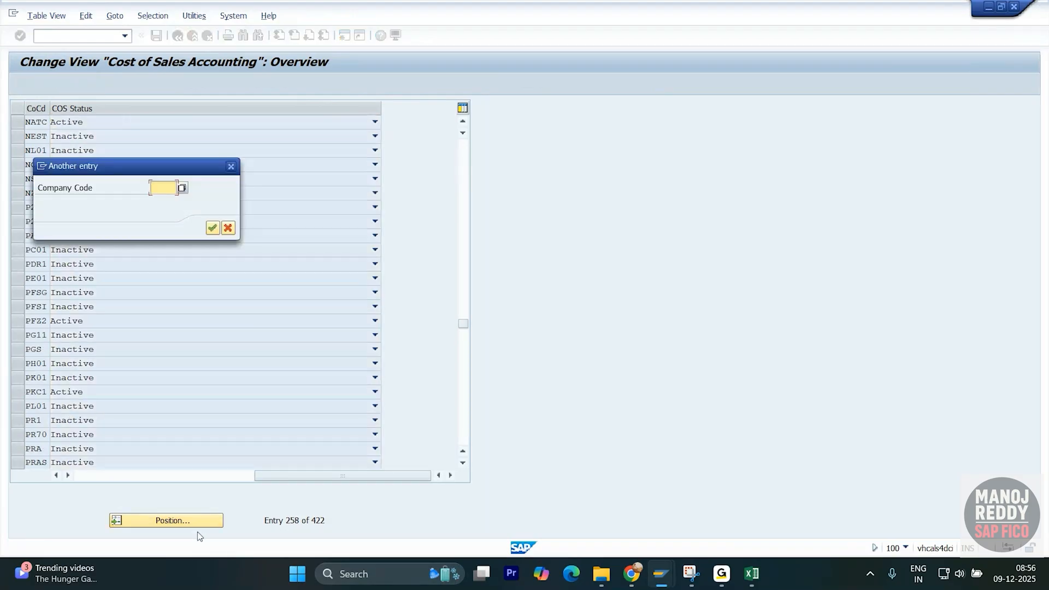
left_click(166, 188)
left_click(243, 299)
type("x")
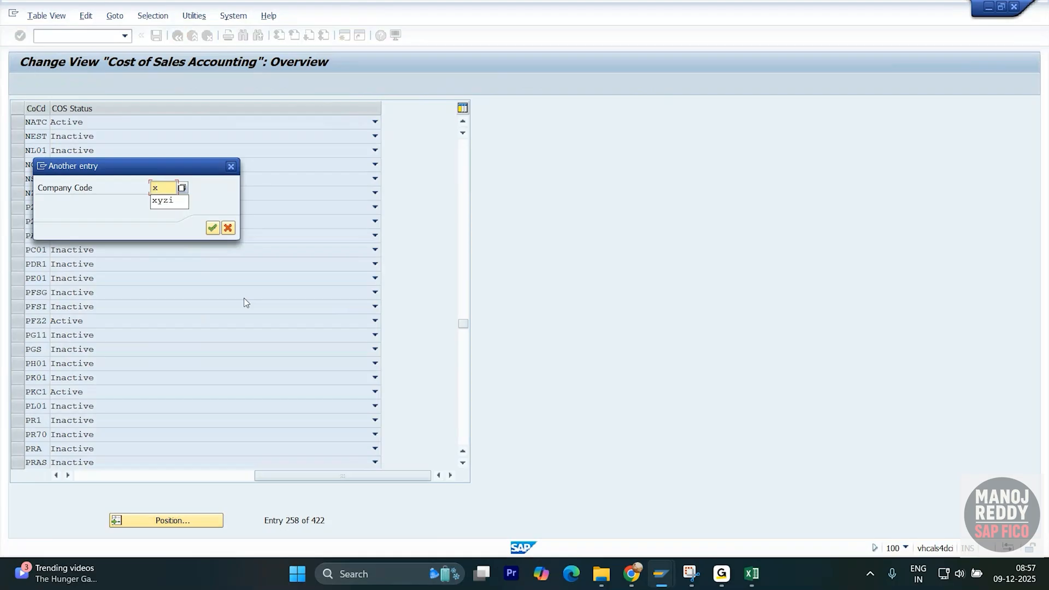
type("yzi")
key("Return")
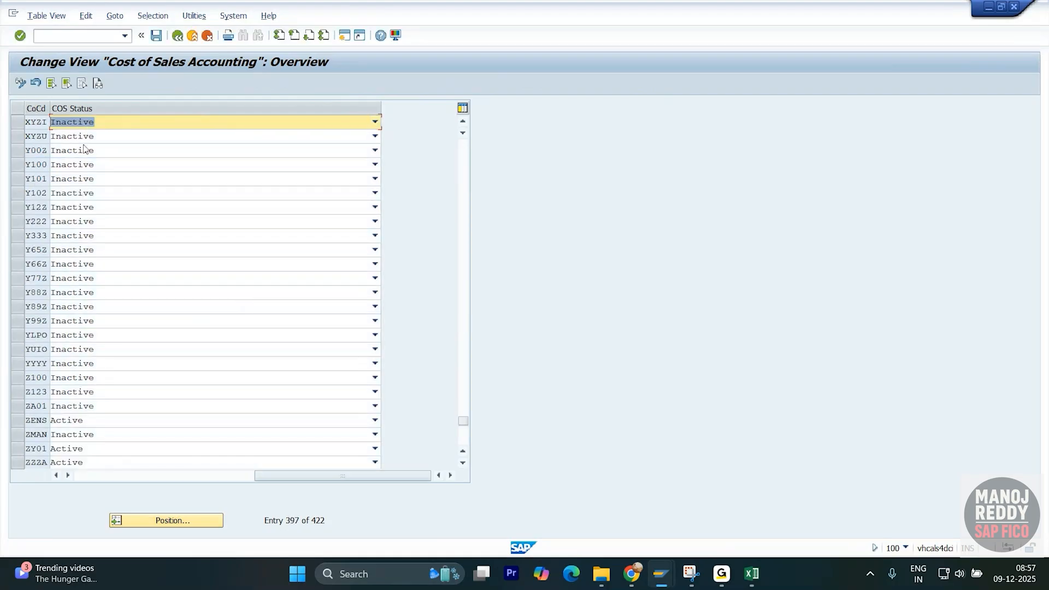
- Set COS status to Active for XYZI and XYZU, save, and accept the substitution warning
left_click(374, 121)
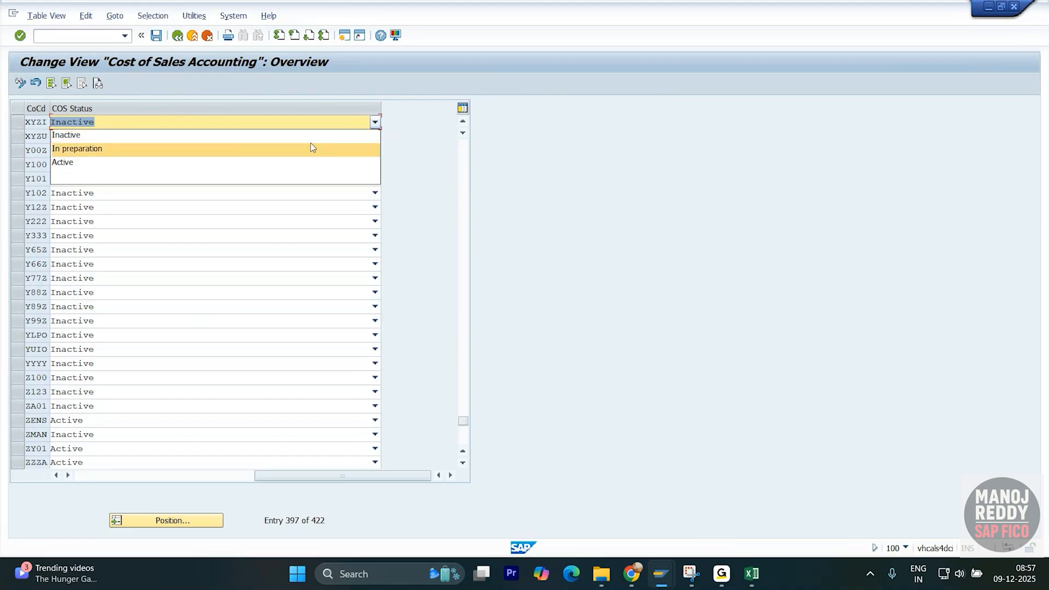
left_click(207, 163)
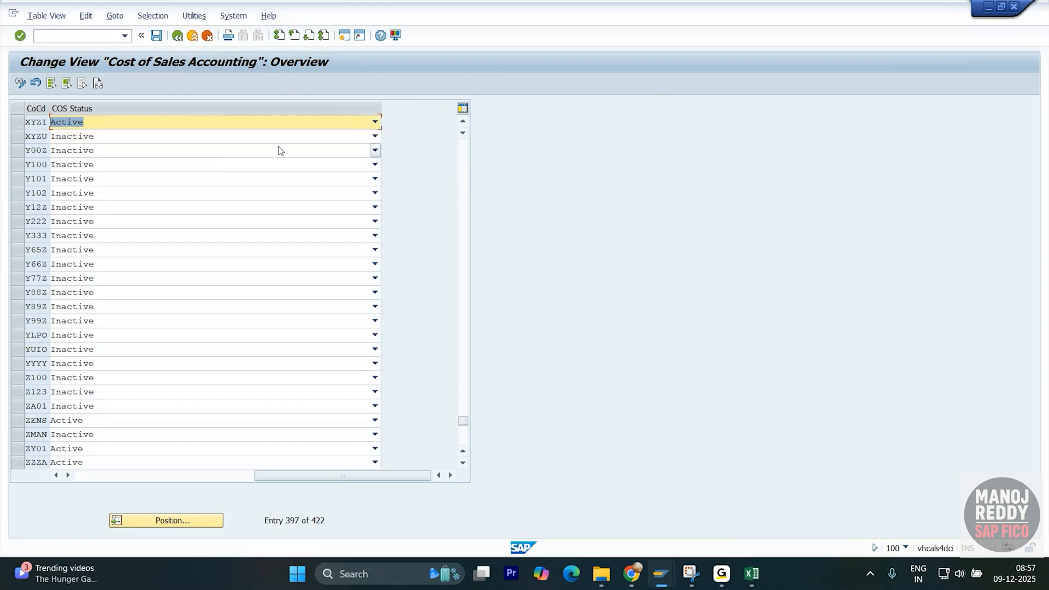
left_click(375, 137)
left_click(248, 176)
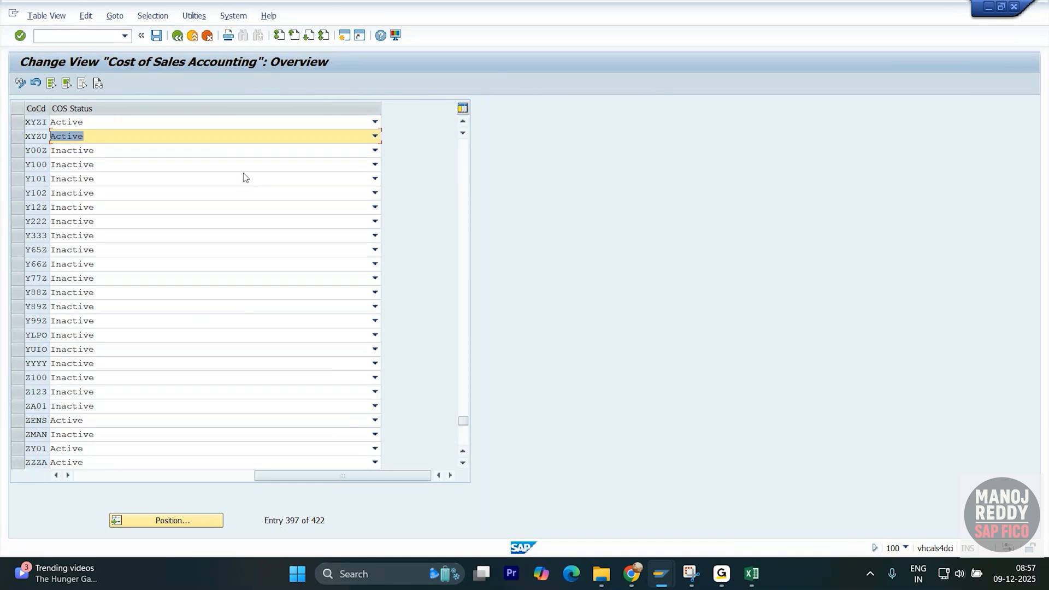
left_click(156, 35)
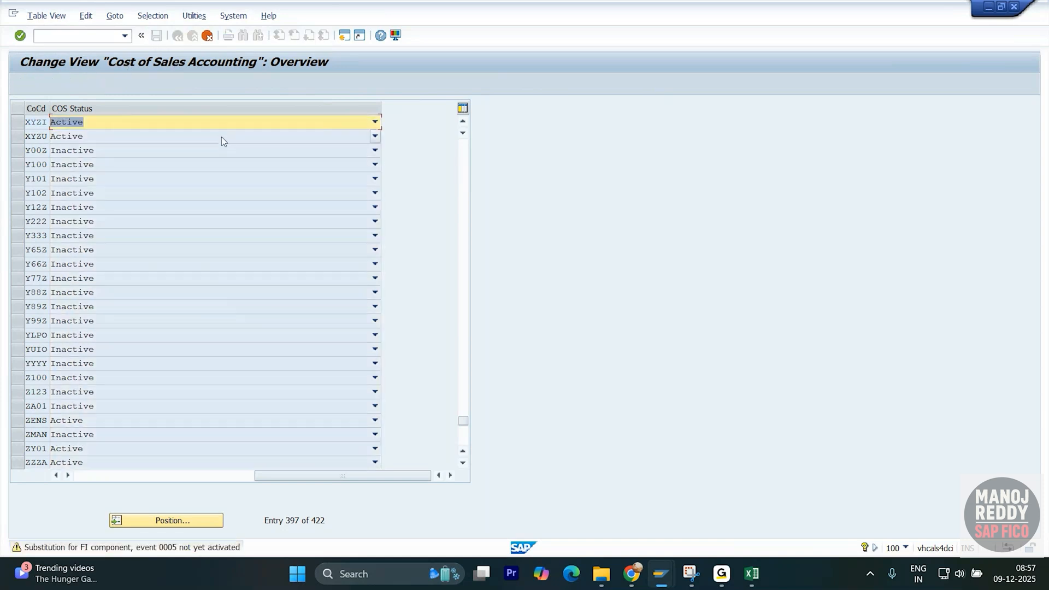
left_click(221, 137)
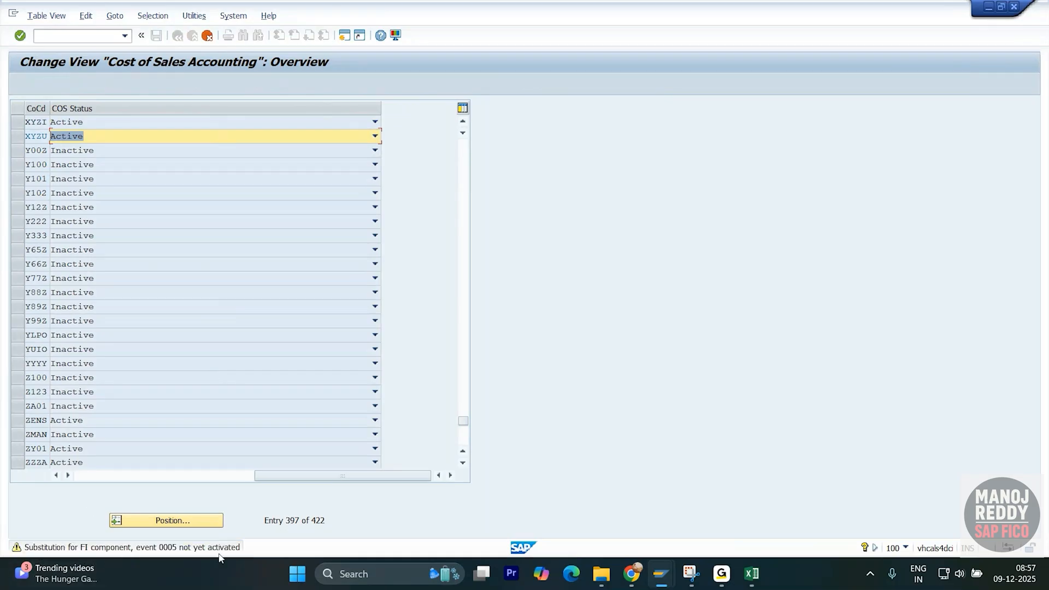
key("Return")
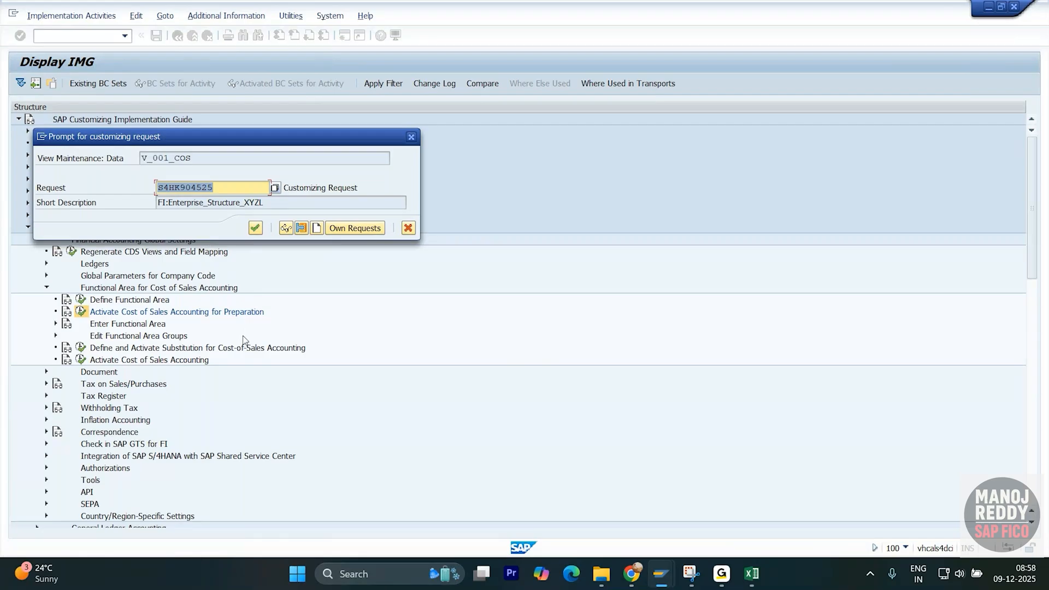
- Confirm the customizing request for the XYZI/XYZU COS changes and return to the IMG
left_click(255, 228)
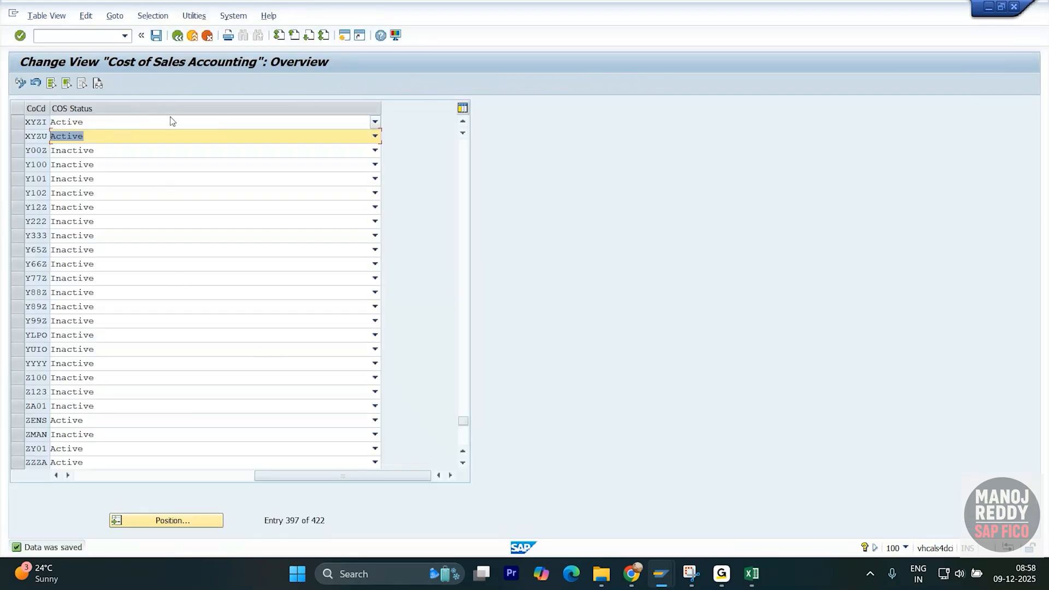
left_click(177, 36)
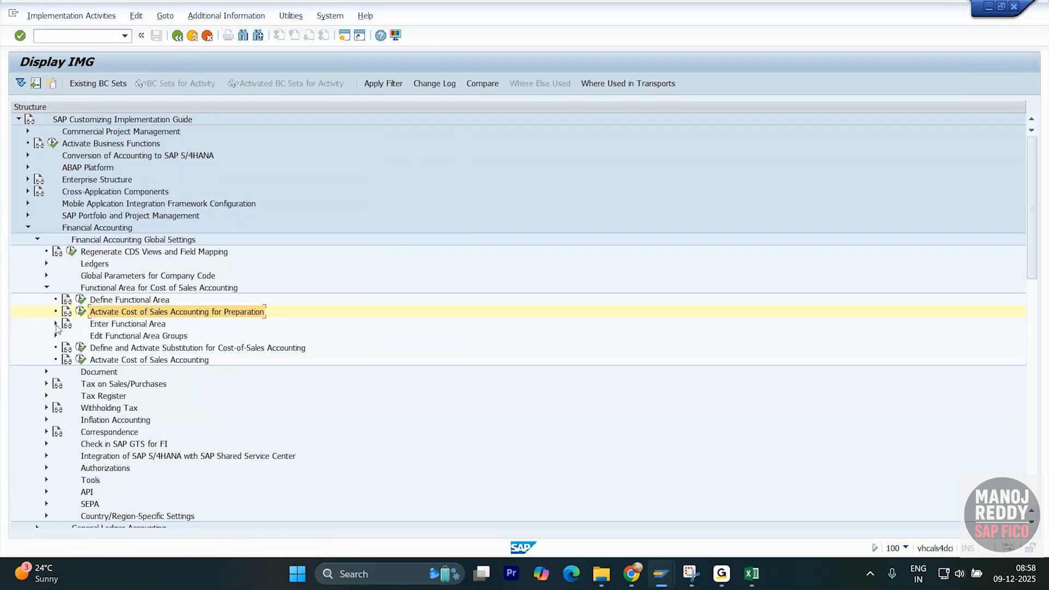
- Expand Enter Functional Area and select its G/L Account Master Data activity
left_click(164, 325)
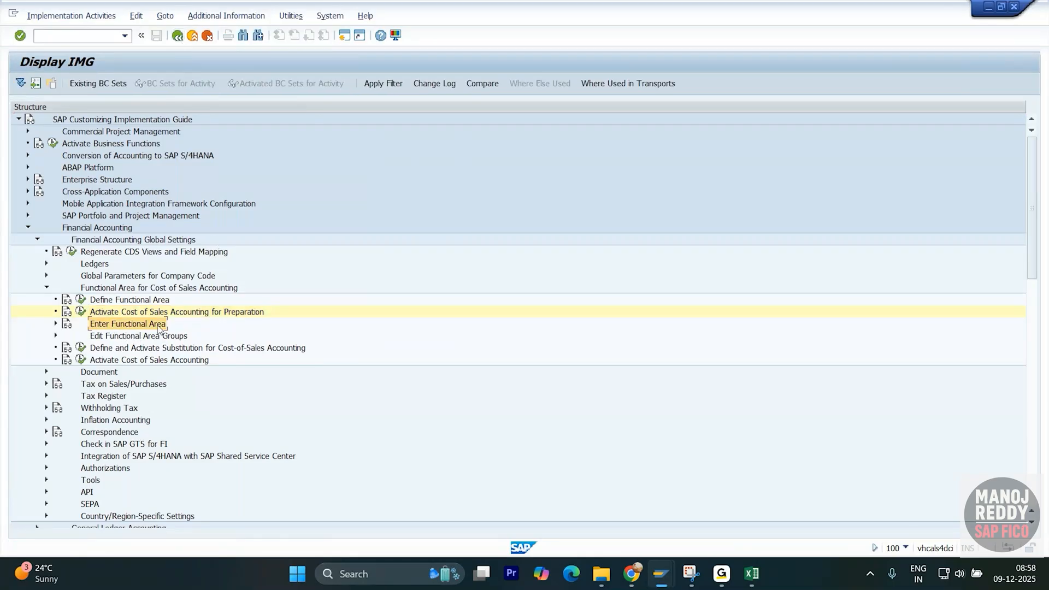
left_click(56, 324)
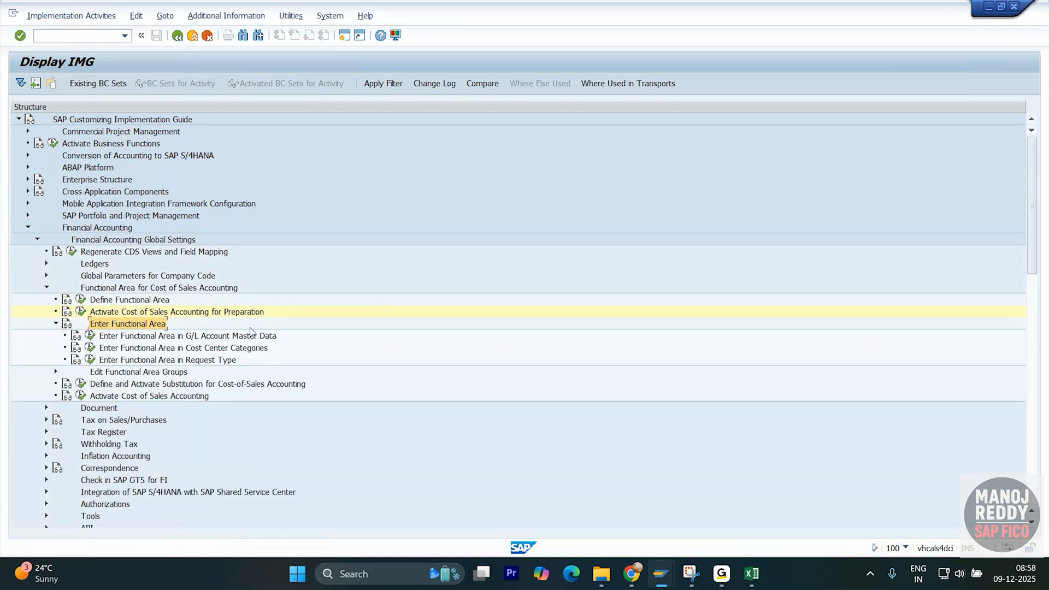
left_click(126, 339)
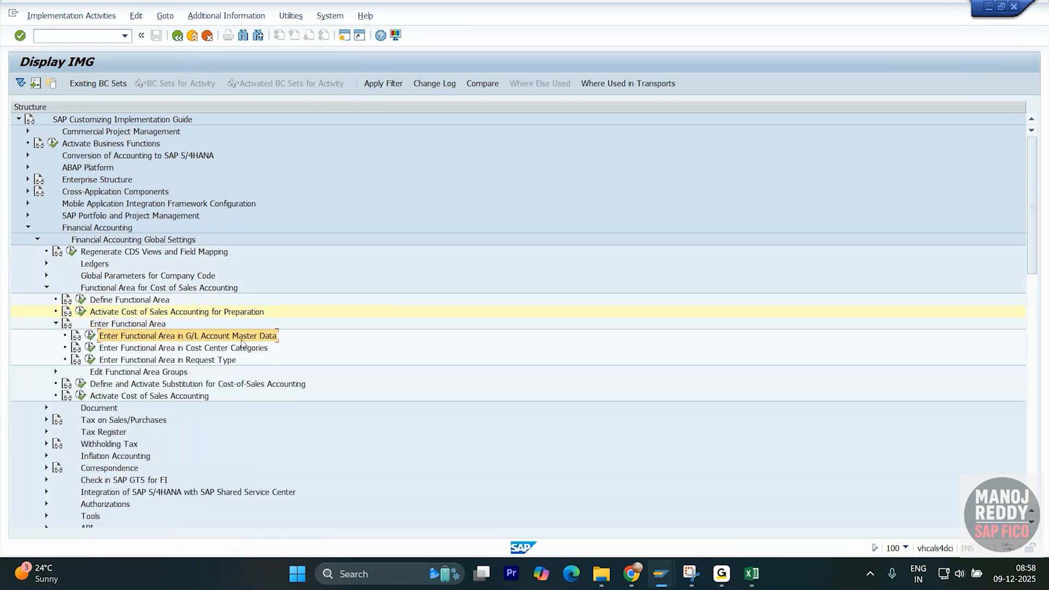
- Open G/L account functional area mass maintenance, dismiss the warning, and go back to the IMG
left_click(91, 335)
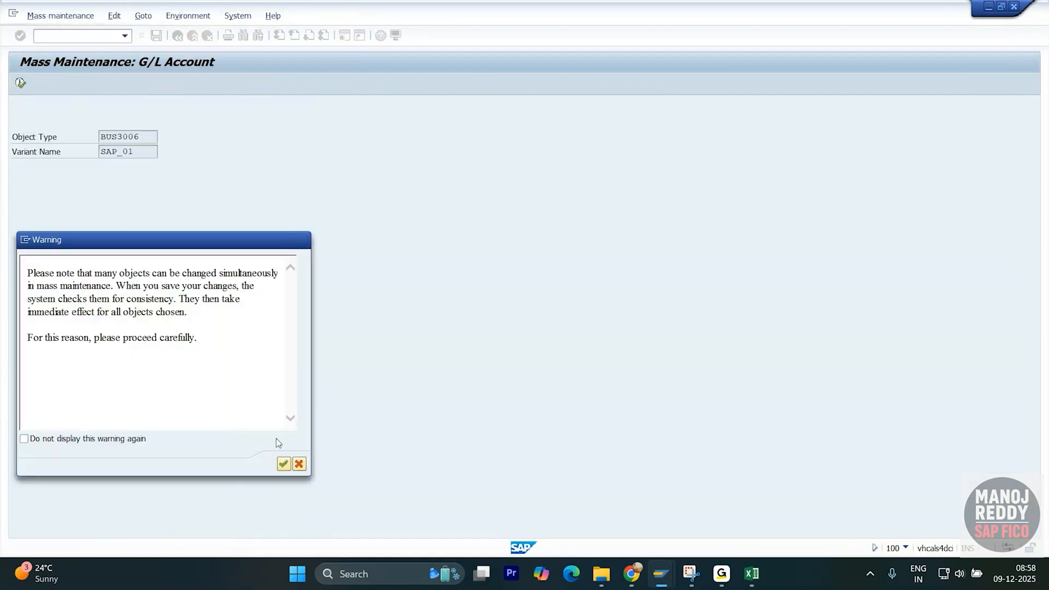
left_click(283, 464)
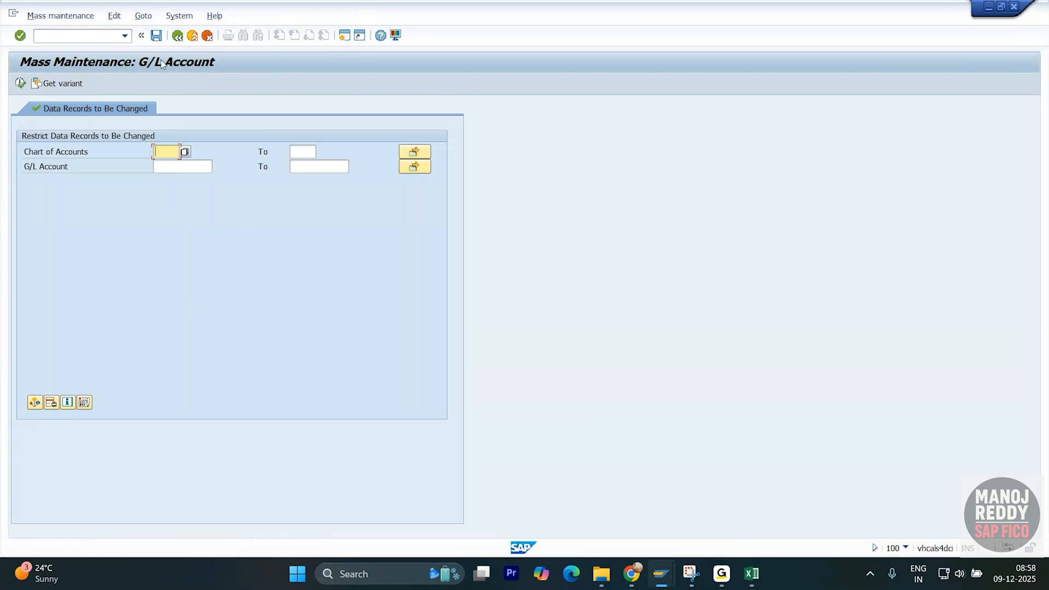
left_click(177, 36)
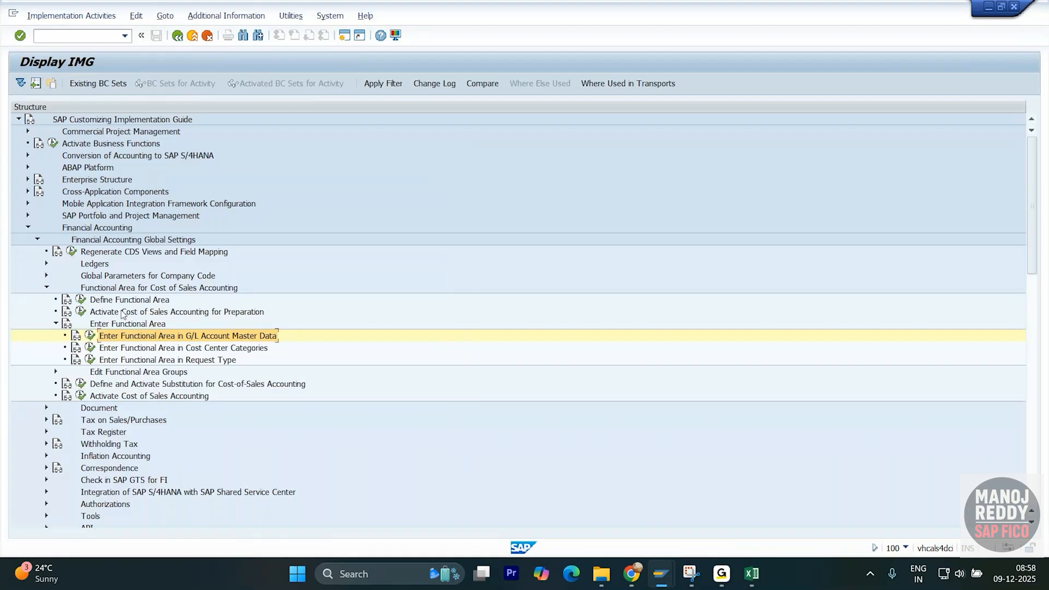
- Open the Cost Center Categories table and highlight Production's functional area YB20
double_click(107, 349)
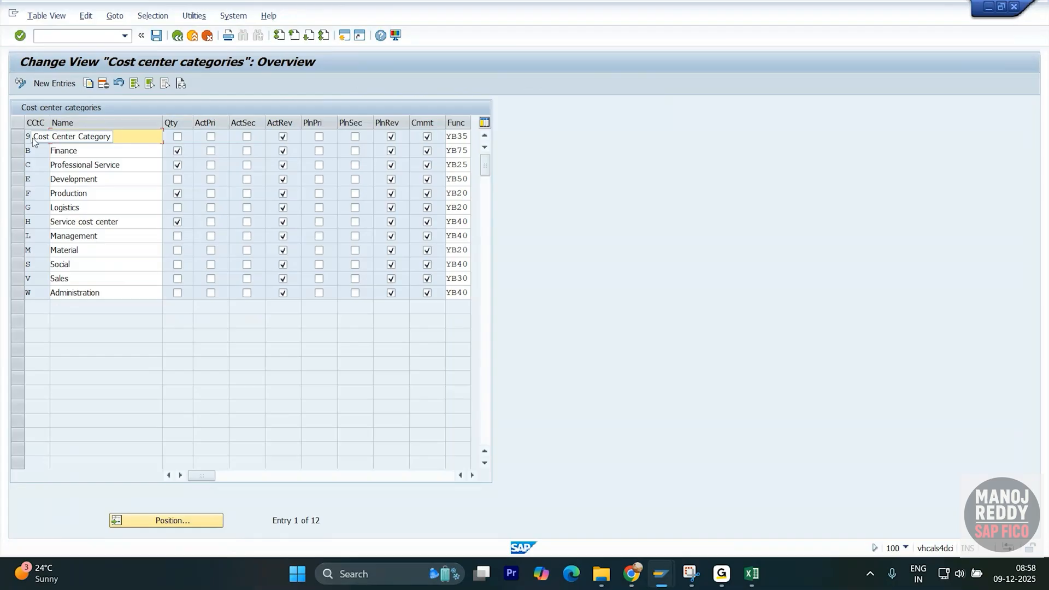
left_click(37, 149)
left_click_drag(37, 149, 26, 150)
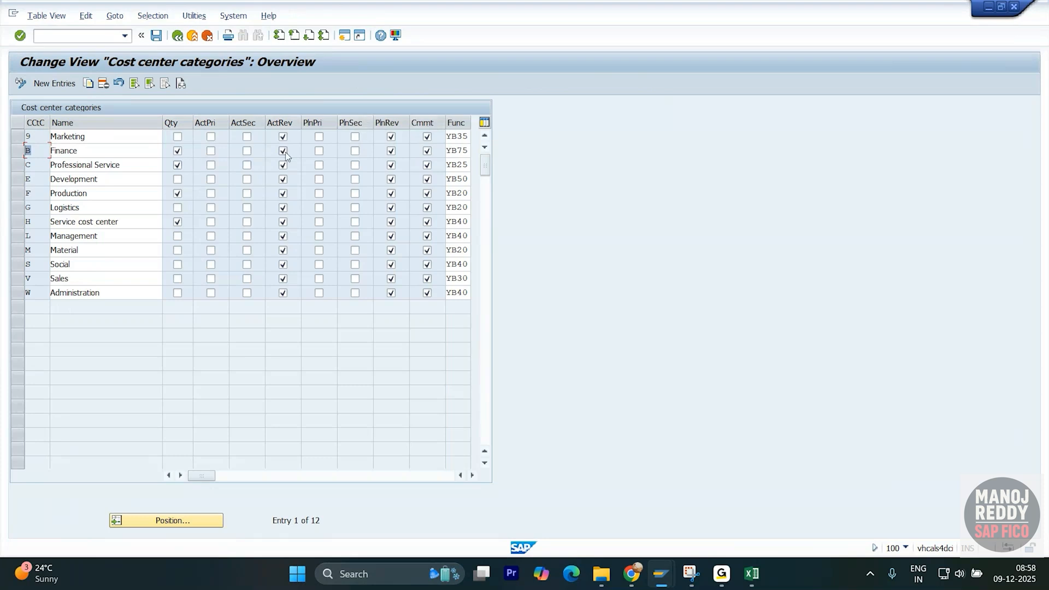
left_click(37, 180)
left_click_drag(468, 190, 447, 195)
- Start creating cost center 17100999 with transaction /nKS01
key("alt+Tab")
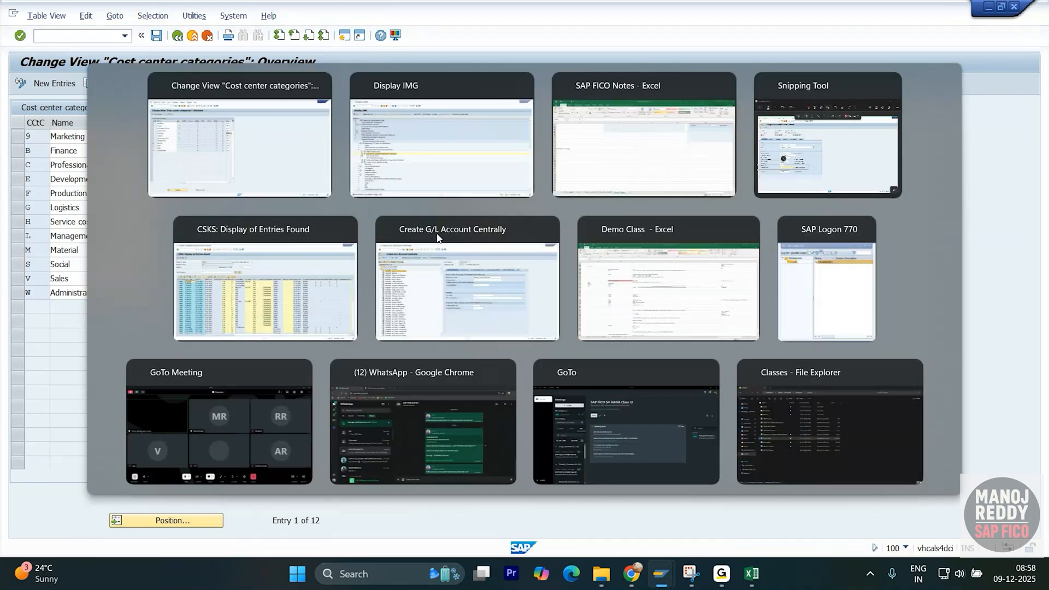
left_click(450, 300)
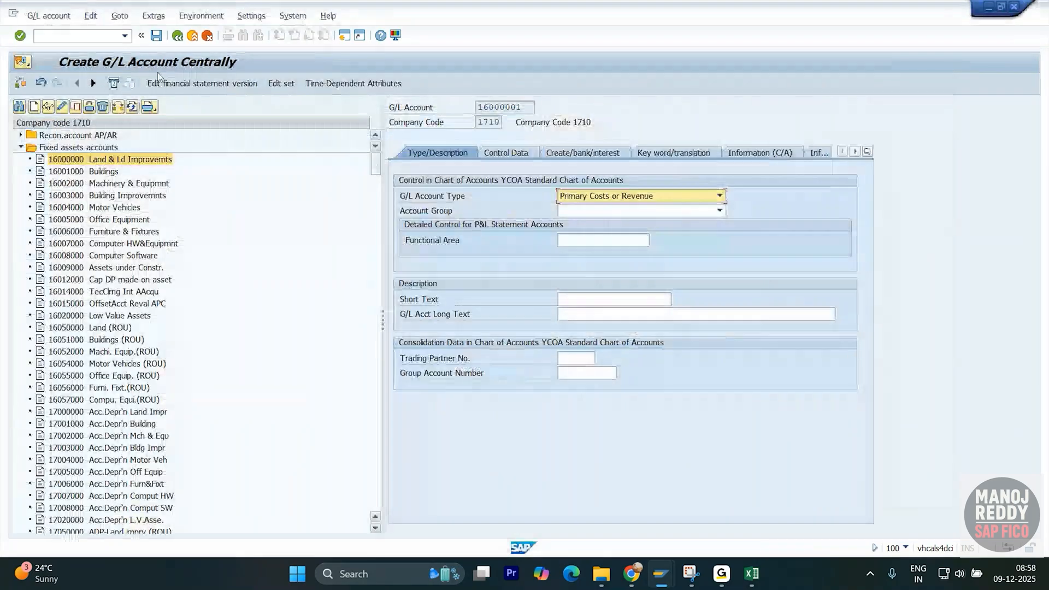
type("/n")
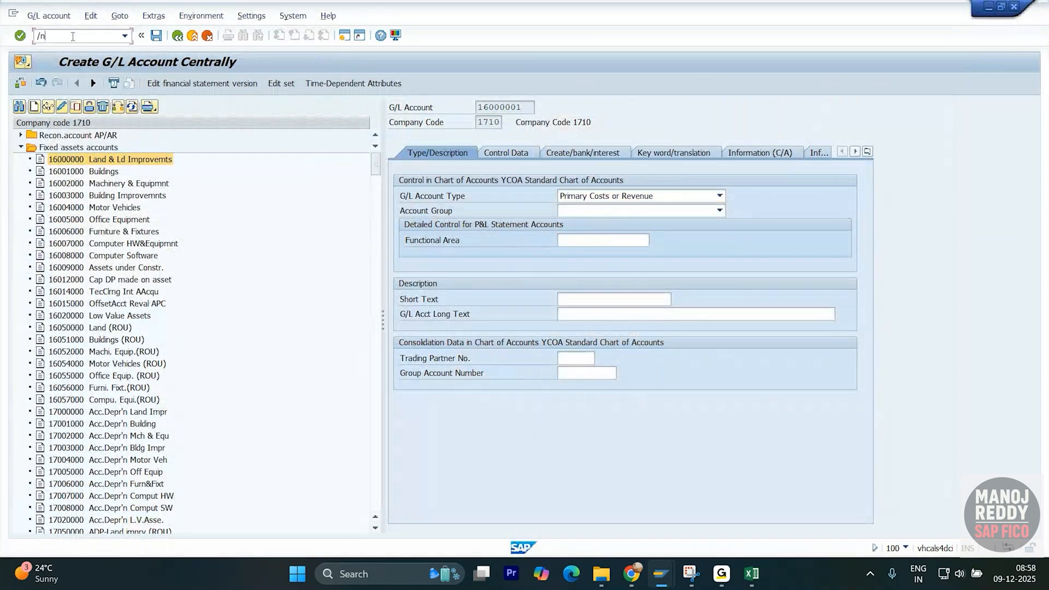
type("ks01")
key("Return")
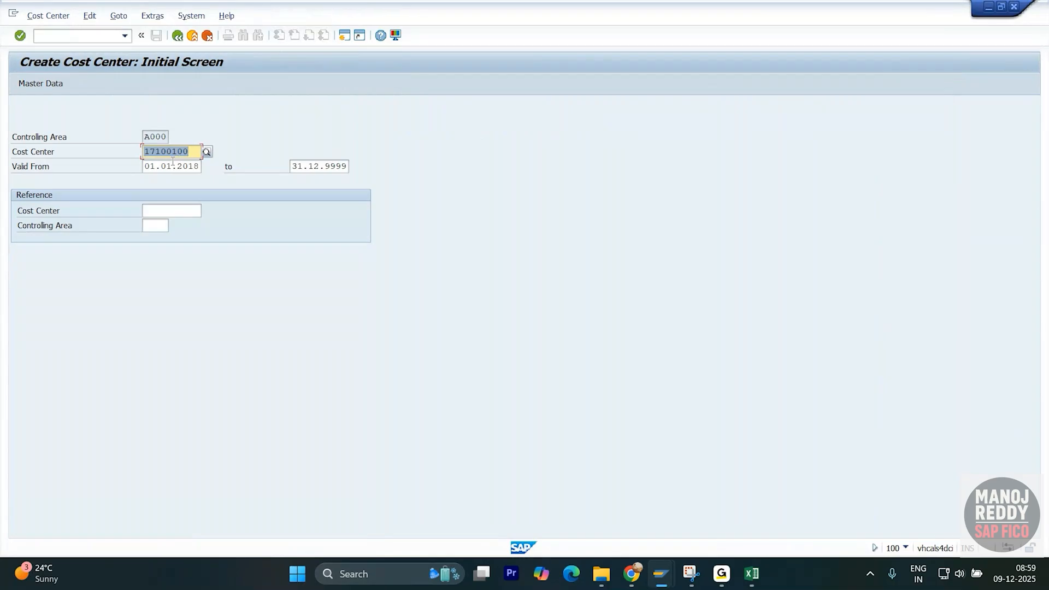
key("Return")
left_click_drag(191, 151, 173, 152)
type("999")
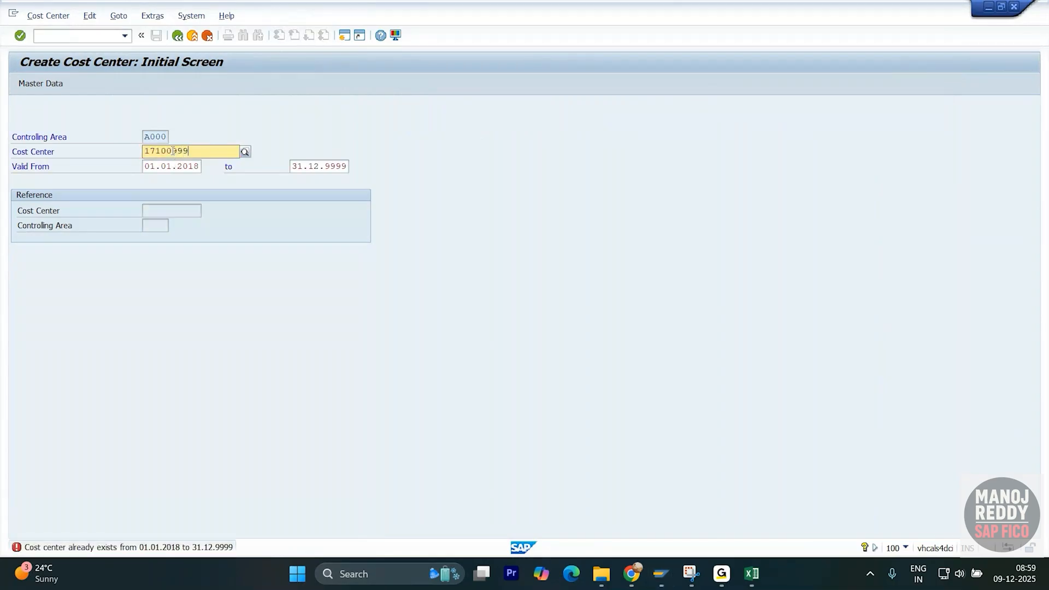
key("Return")
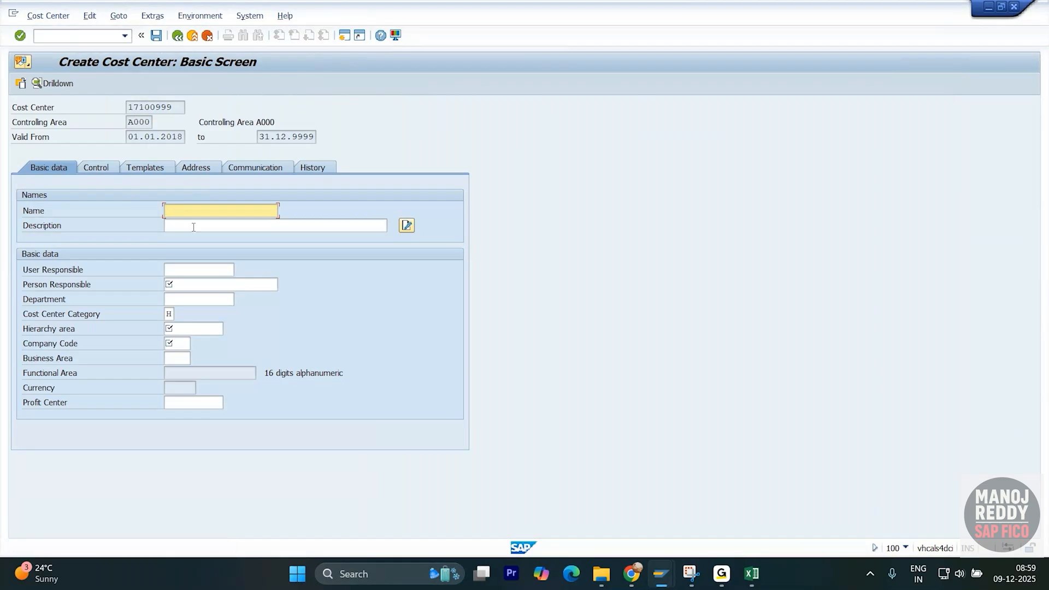
- Fill name test CC, the previously used person responsible and hierarchy area 0001, noting category H
type("t")
left_click(194, 235)
left_click(183, 284)
type("M")
left_click(189, 300)
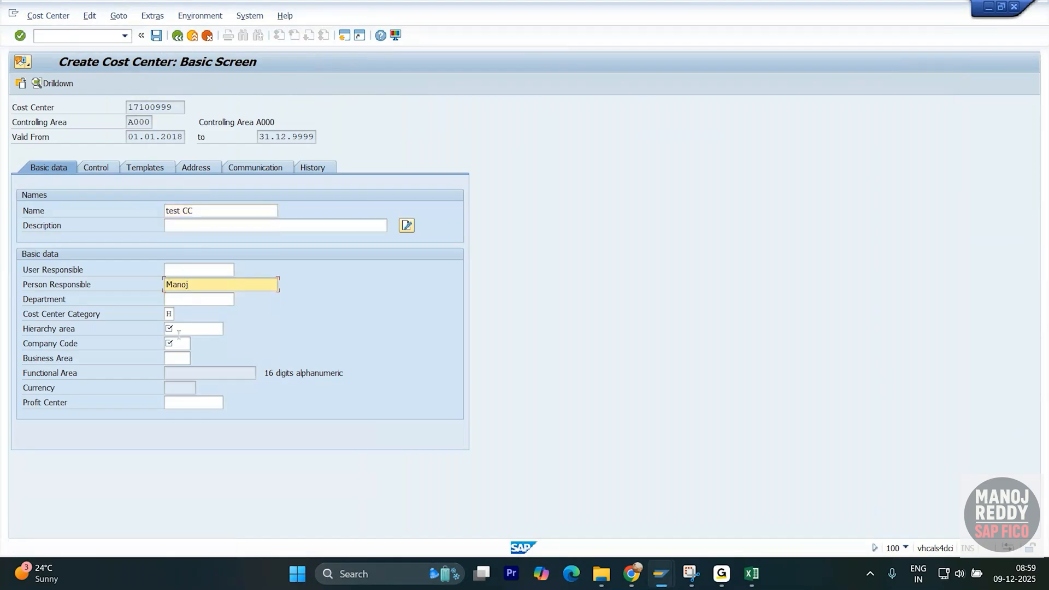
left_click(181, 332)
type("0")
left_click(188, 344)
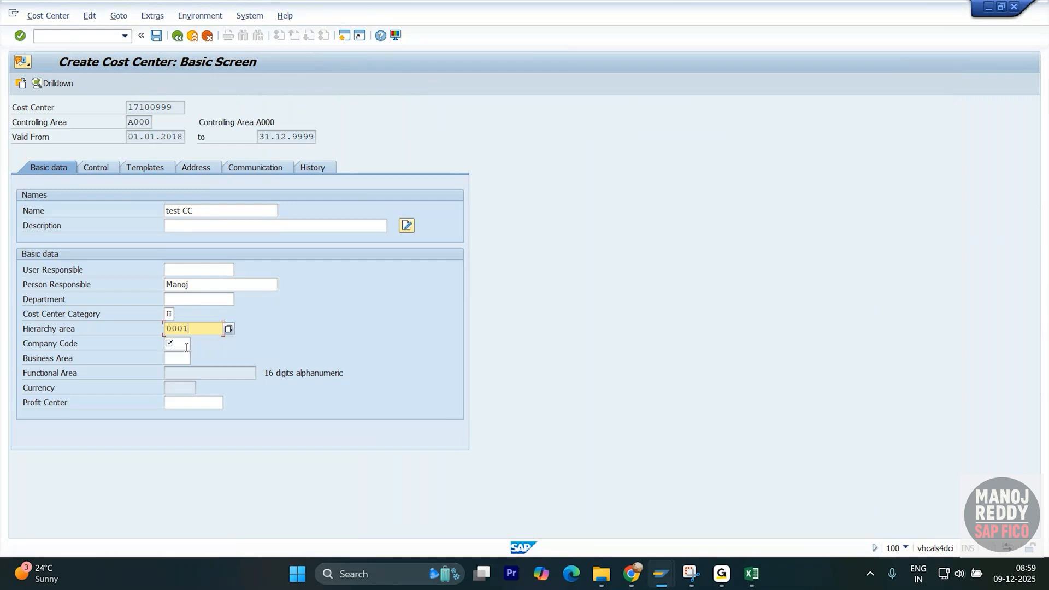
left_click(183, 345)
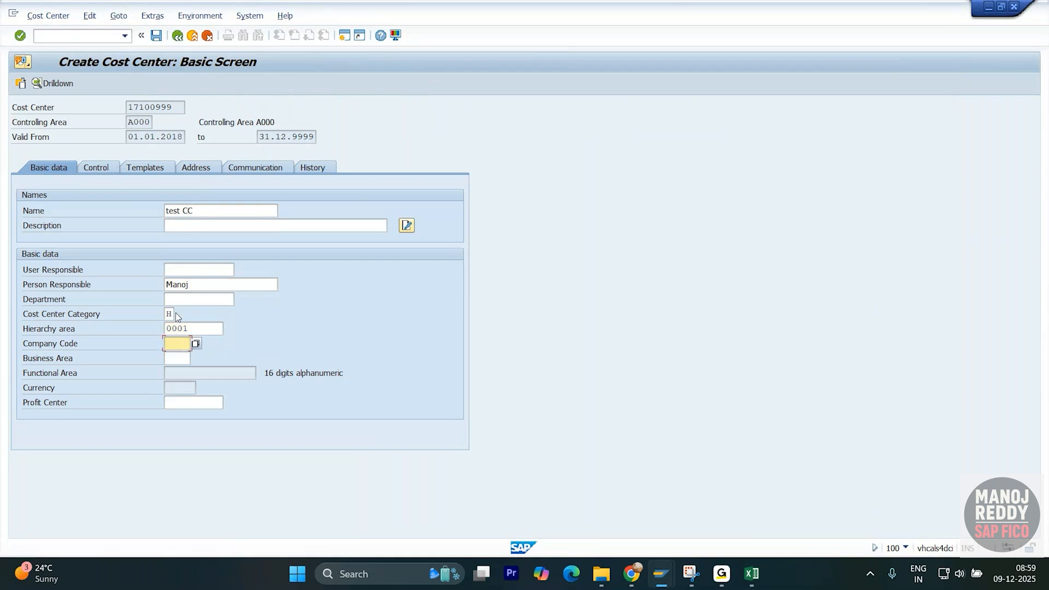
left_click_drag(171, 314, 162, 314)
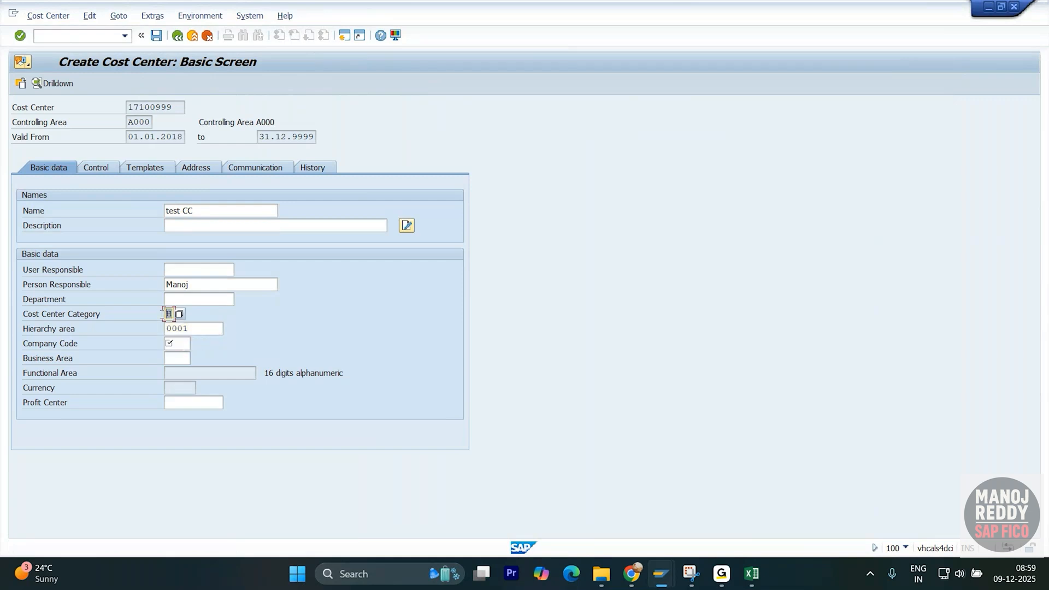
key("alt+Tab")
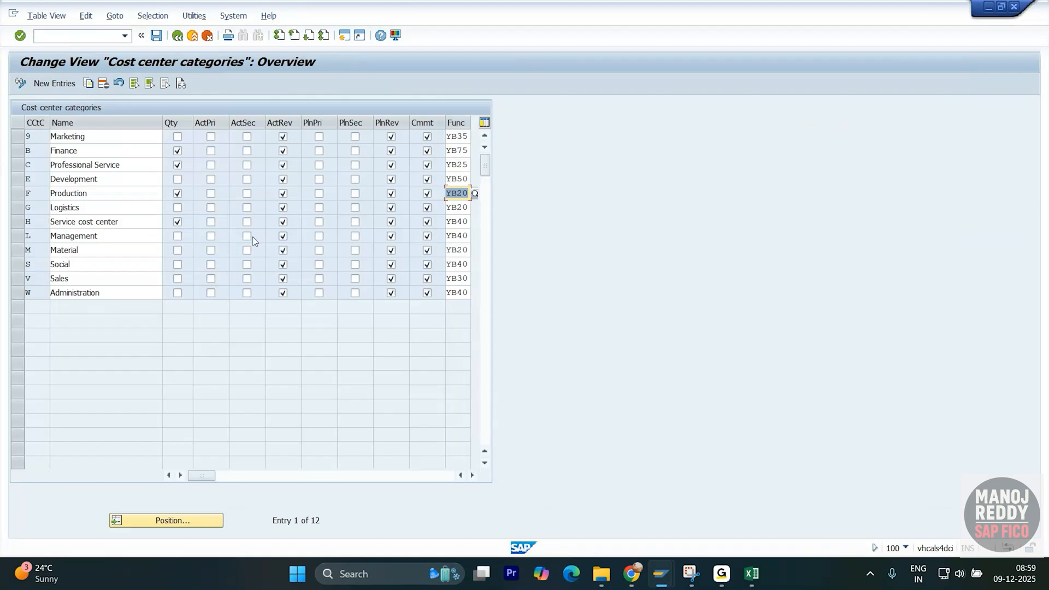
- Enter company code 1710 and profit center YB600 for cost center 17100999
left_click(468, 222)
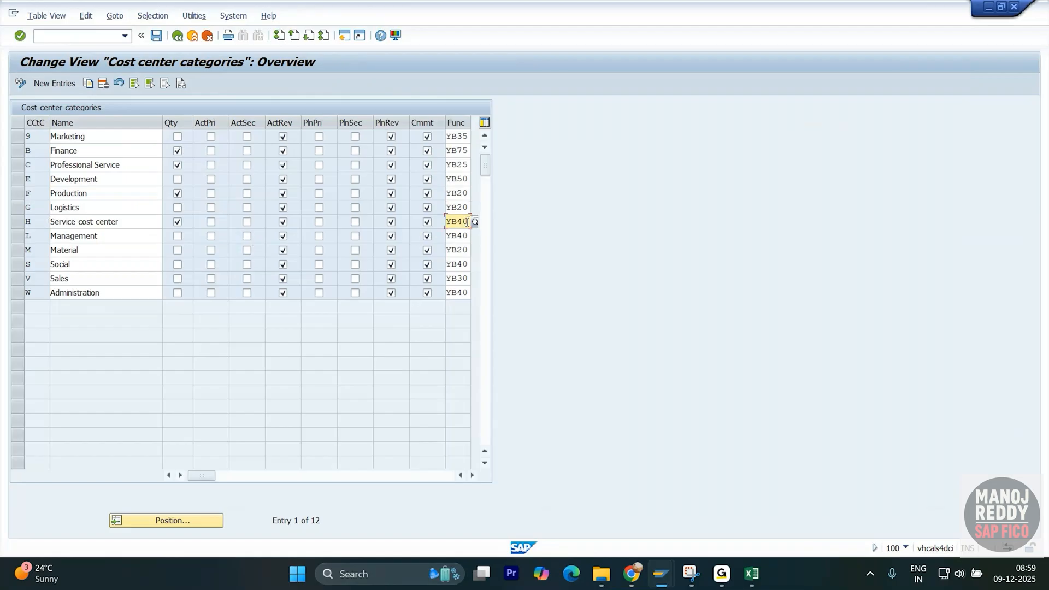
key("alt+Tab")
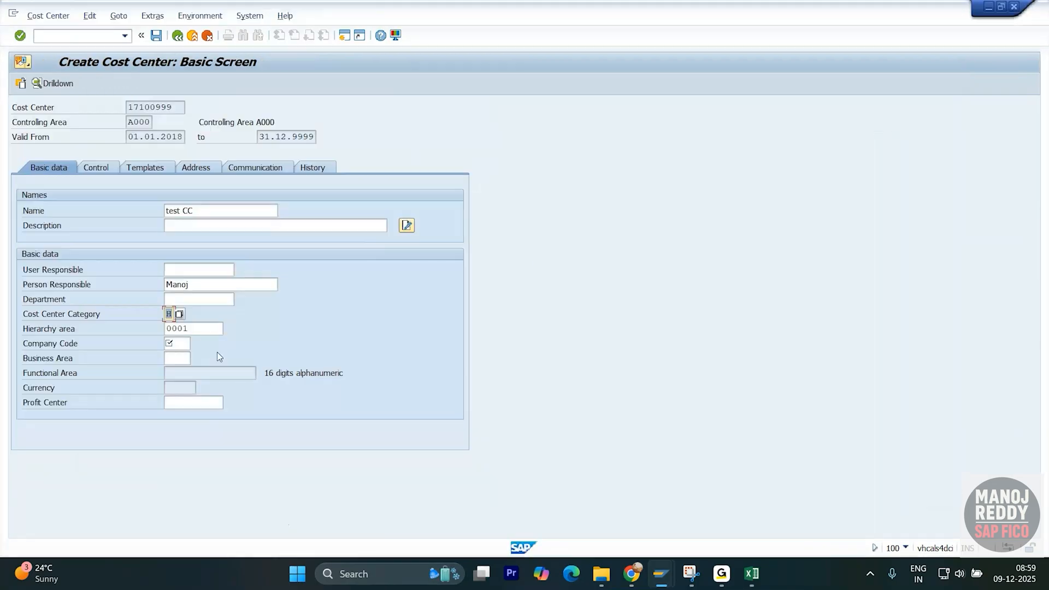
left_click(176, 343)
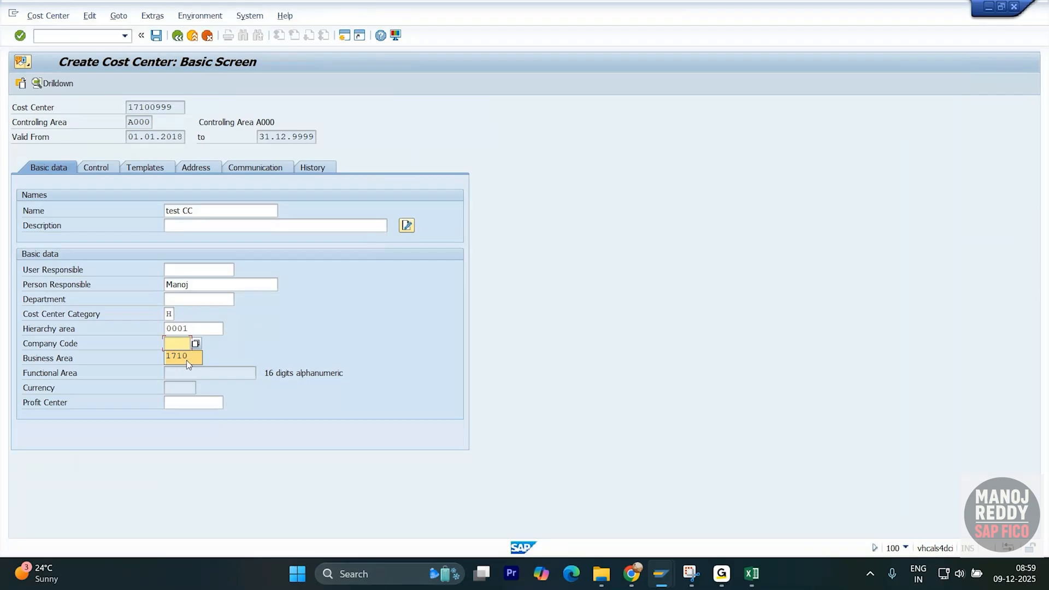
left_click(186, 359)
key("Return")
left_click(192, 403)
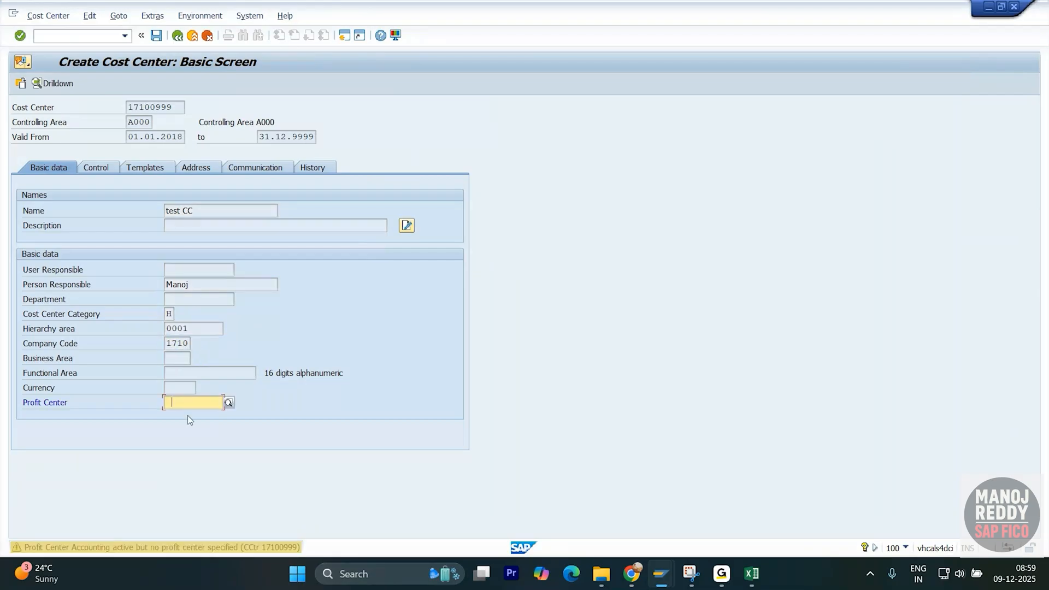
left_click(191, 416)
key("Return")
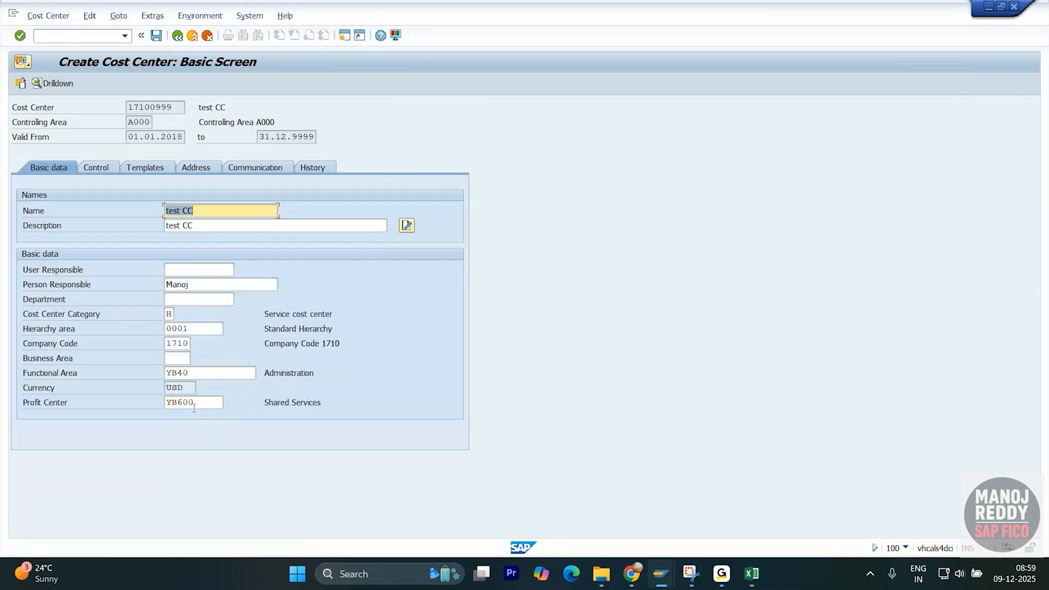
- Compare the derived functional area YB40 with category H (Service cost center) in the categories table
left_click_drag(198, 374, 157, 376)
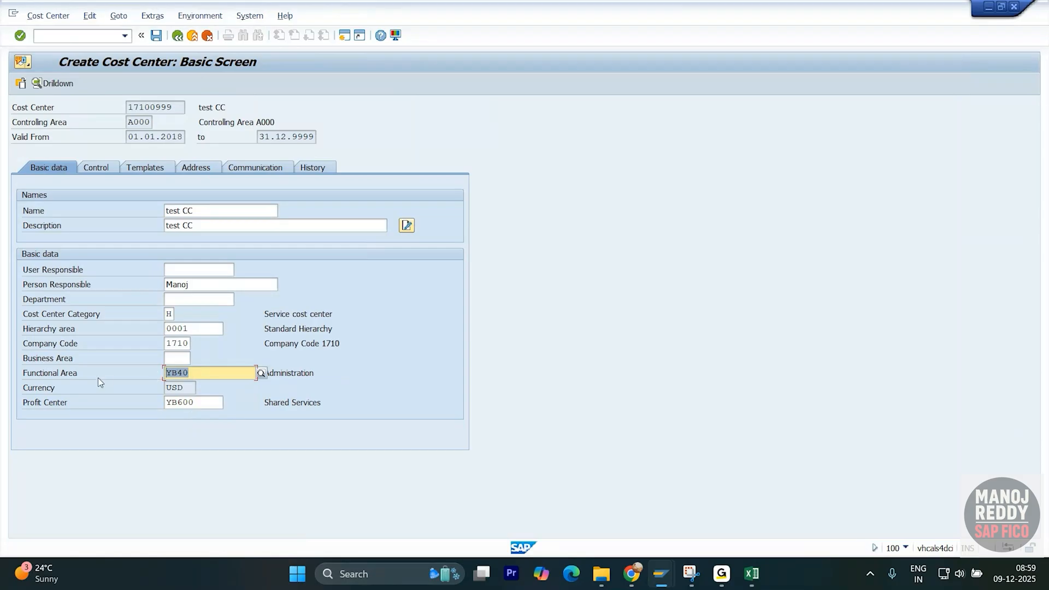
left_click(61, 375)
left_click_drag(213, 371, 143, 373)
key("alt+Tab")
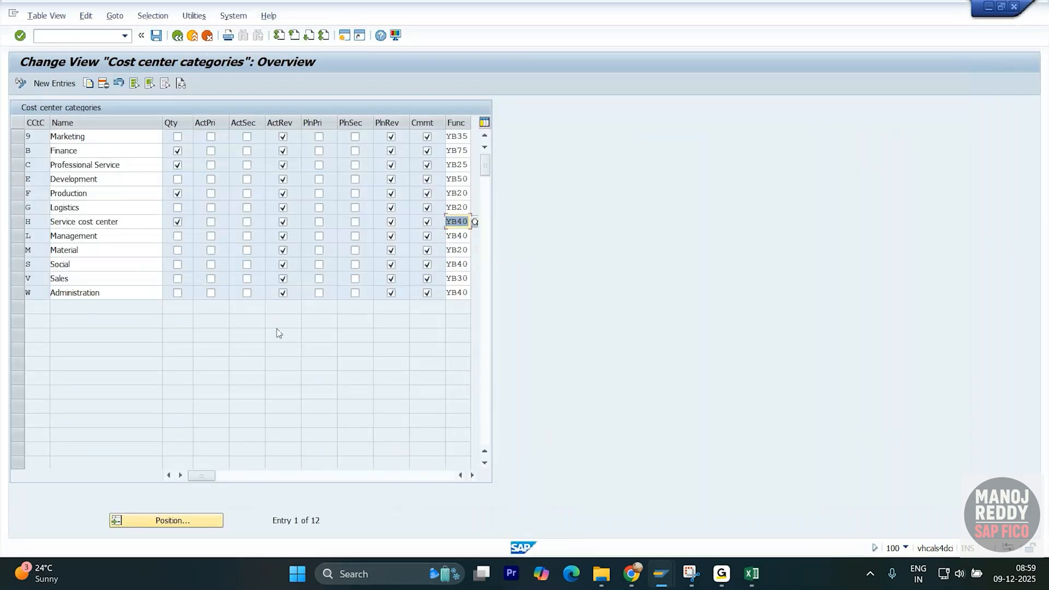
left_click(18, 221)
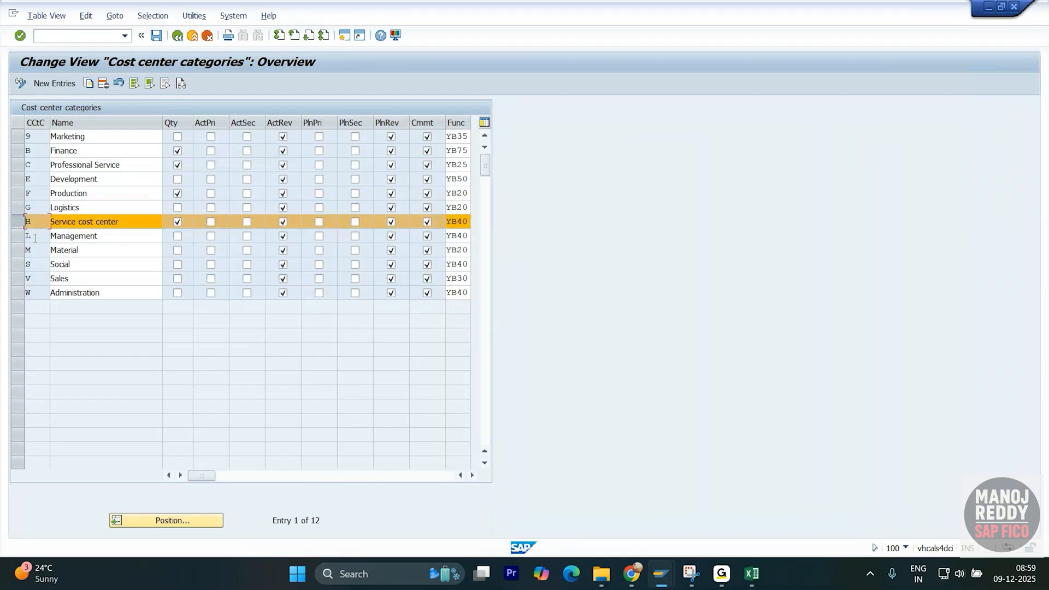
key("alt+Tab")
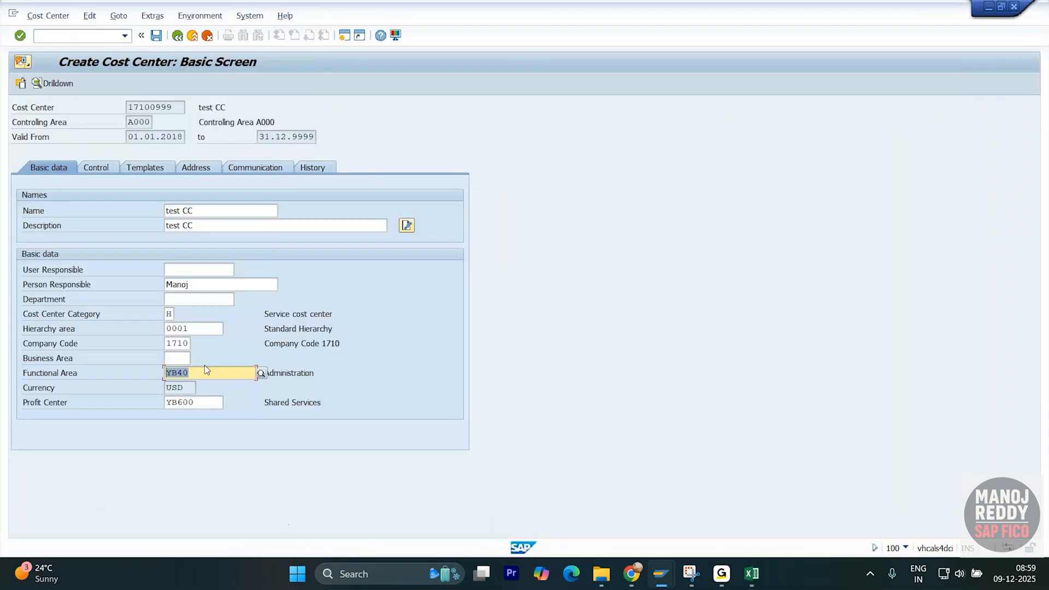
key("alt+Tab")
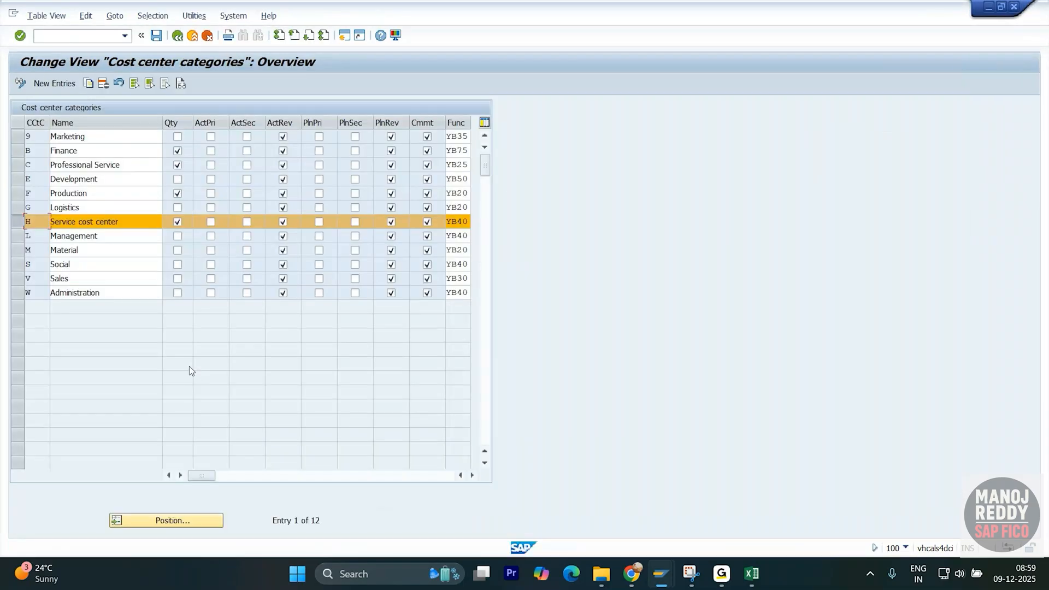
key("alt+Tab")
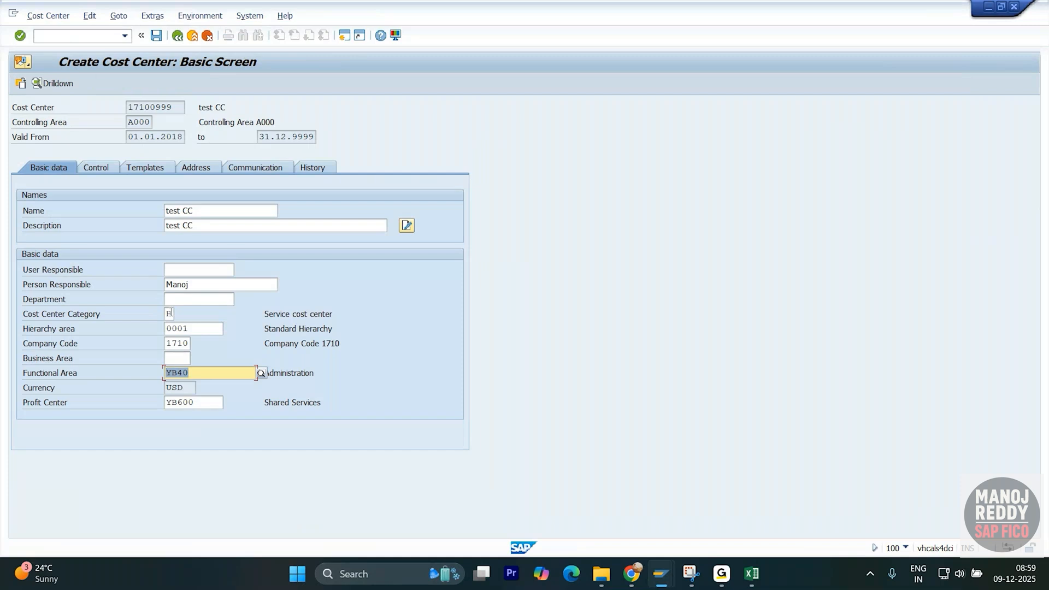
left_click(171, 313)
left_click(180, 315)
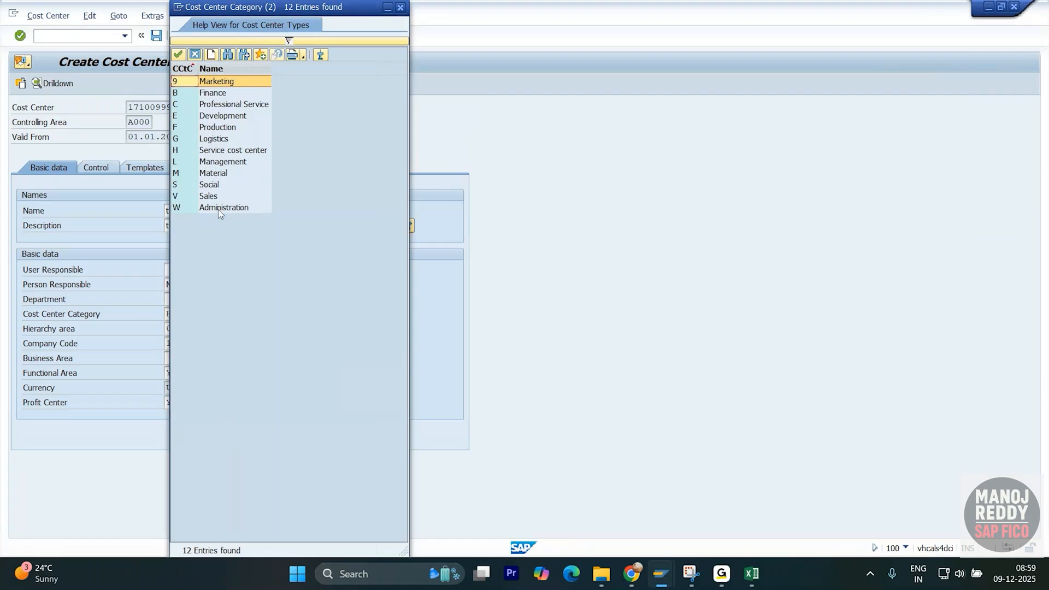
- Point out the Production category and close the category list unchanged
left_click(222, 129)
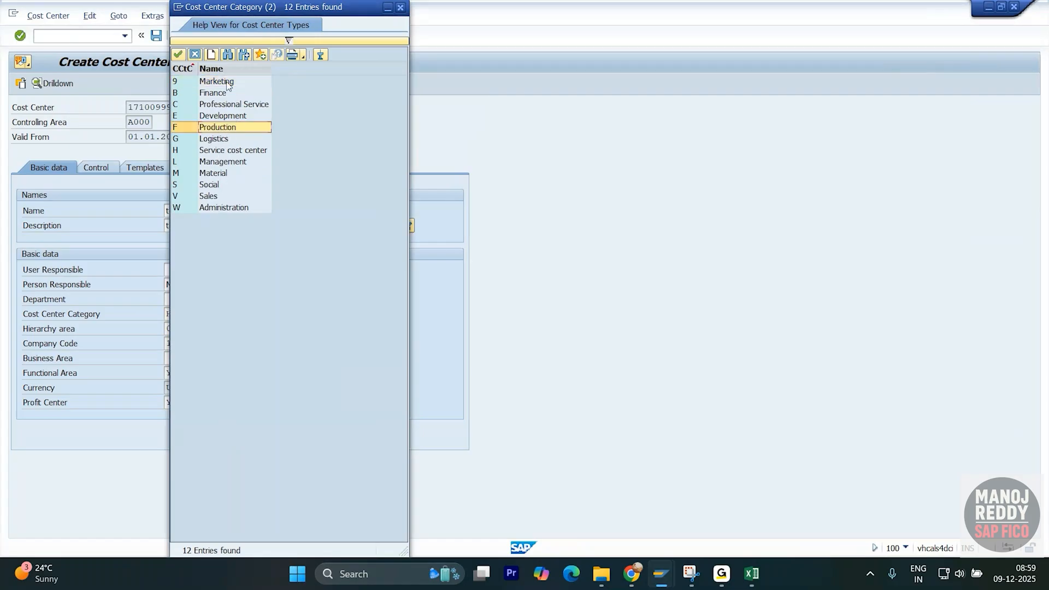
left_click(400, 7)
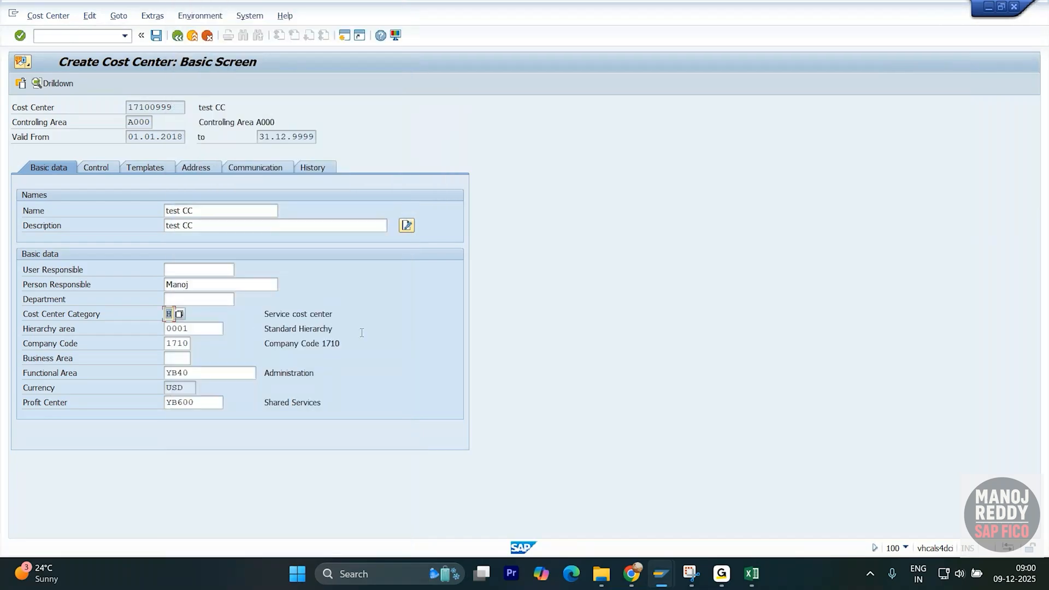
key("alt+Tab")
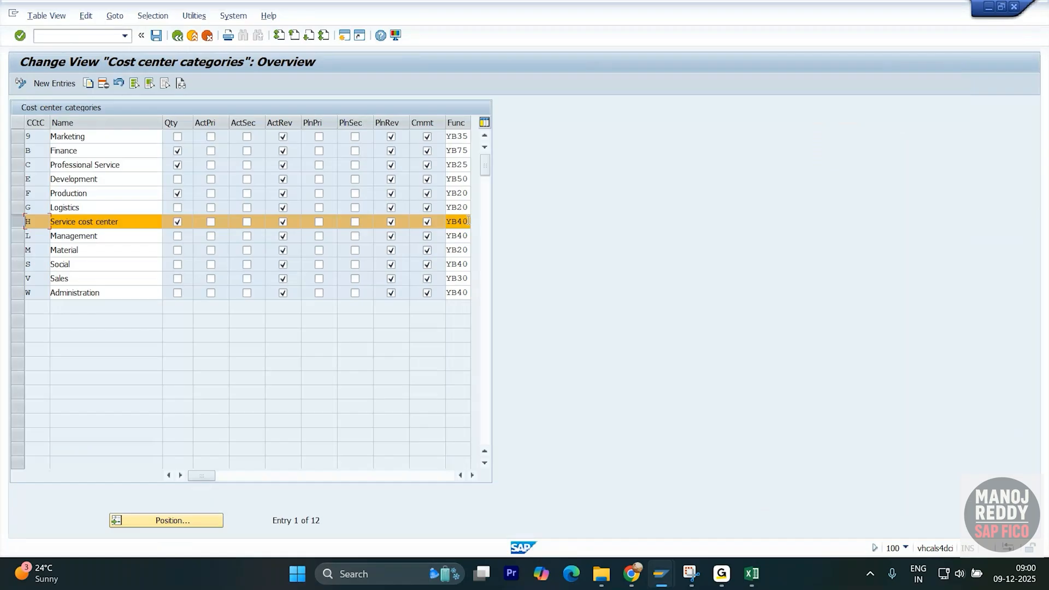
- Highlight functional areas YB40 (Service) and YB20 (Production), then return to Display IMG
left_click_drag(469, 222, 439, 219)
left_click_drag(95, 193, 49, 193)
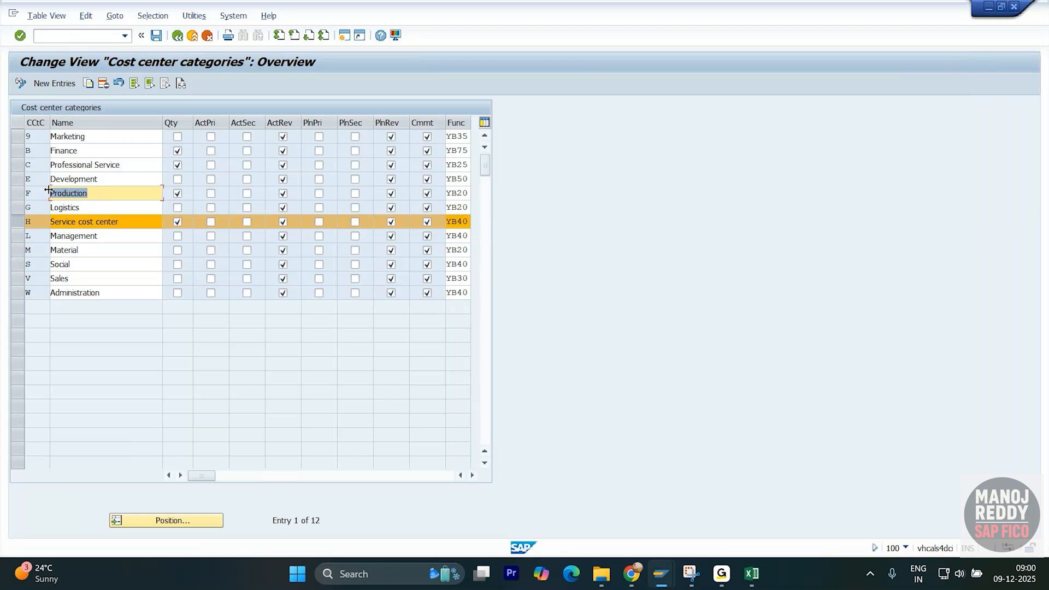
left_click_drag(468, 193, 448, 193)
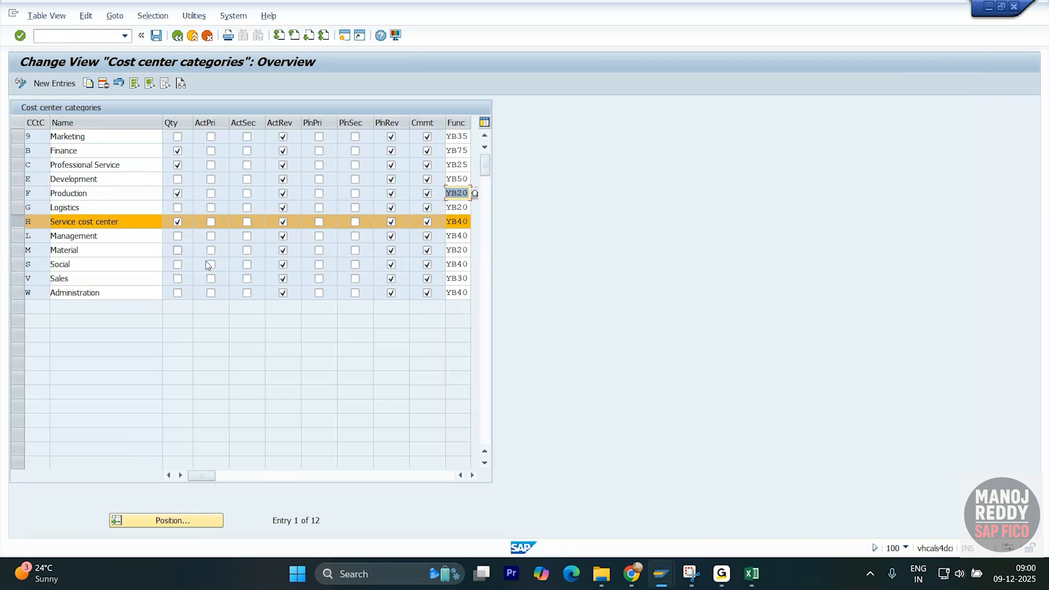
left_click(178, 36)
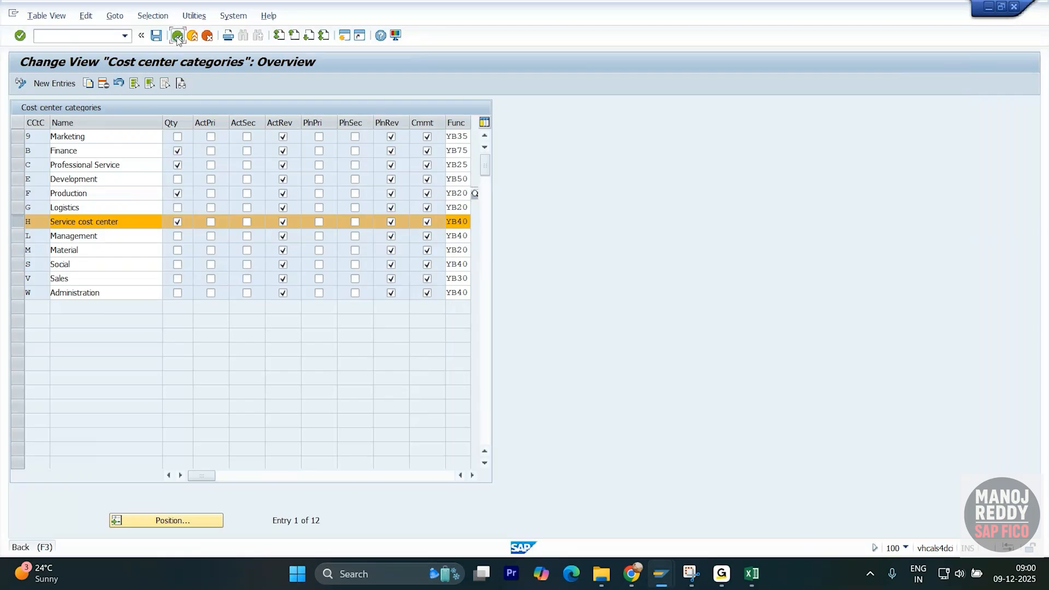
key("alt+Tab")
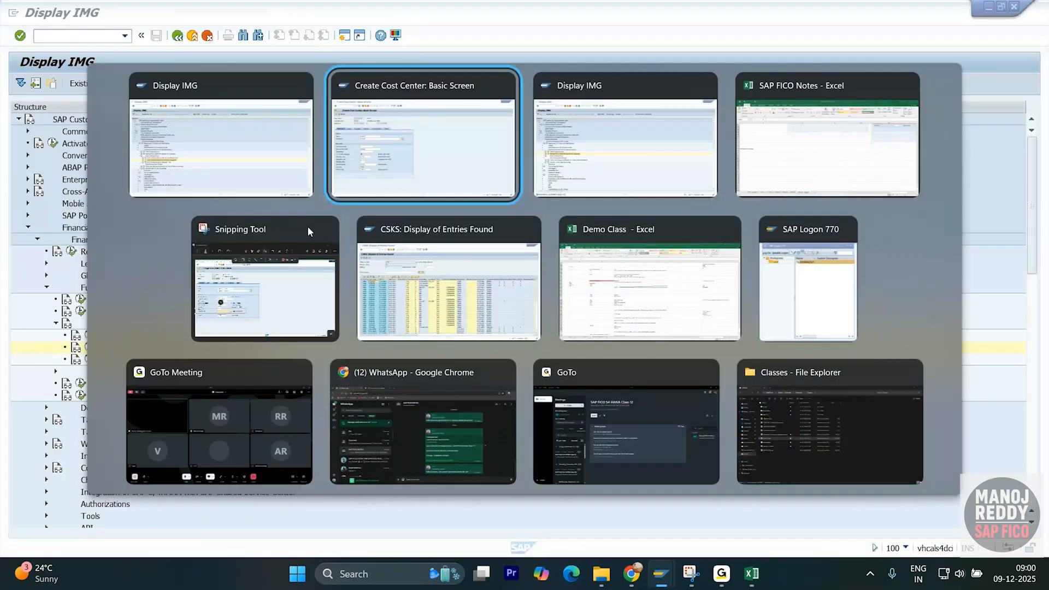
key("alt+Tab")
key("alt+Tab")
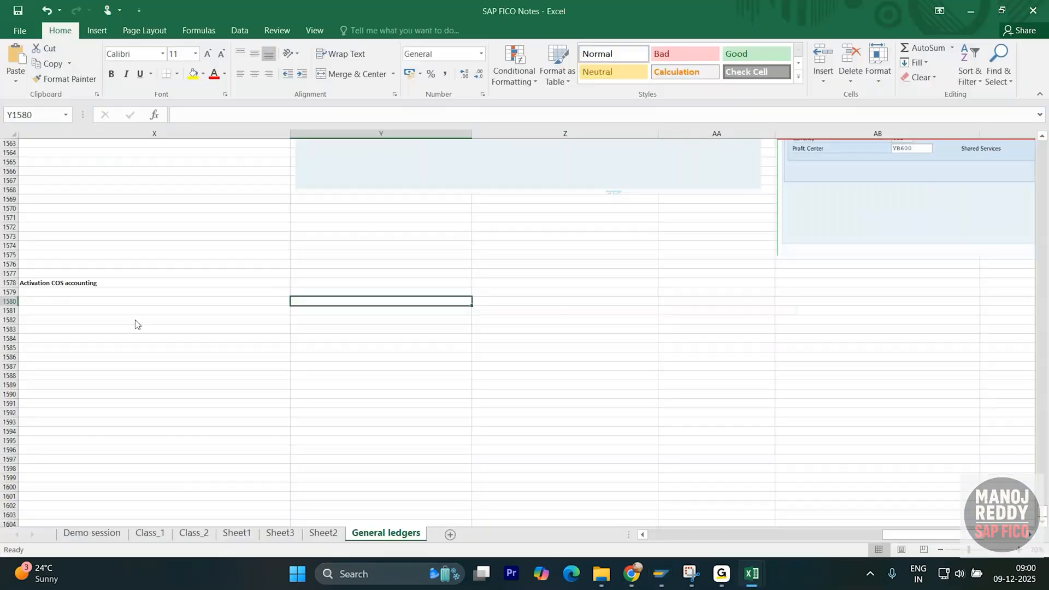
left_click(199, 280)
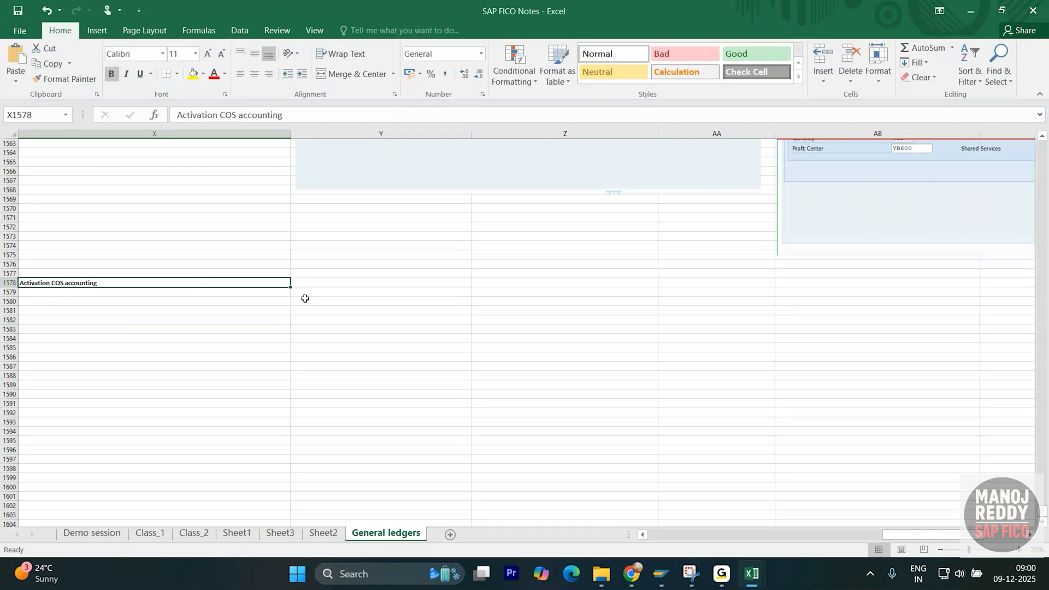
key("alt+Tab")
key("alt+Tab")
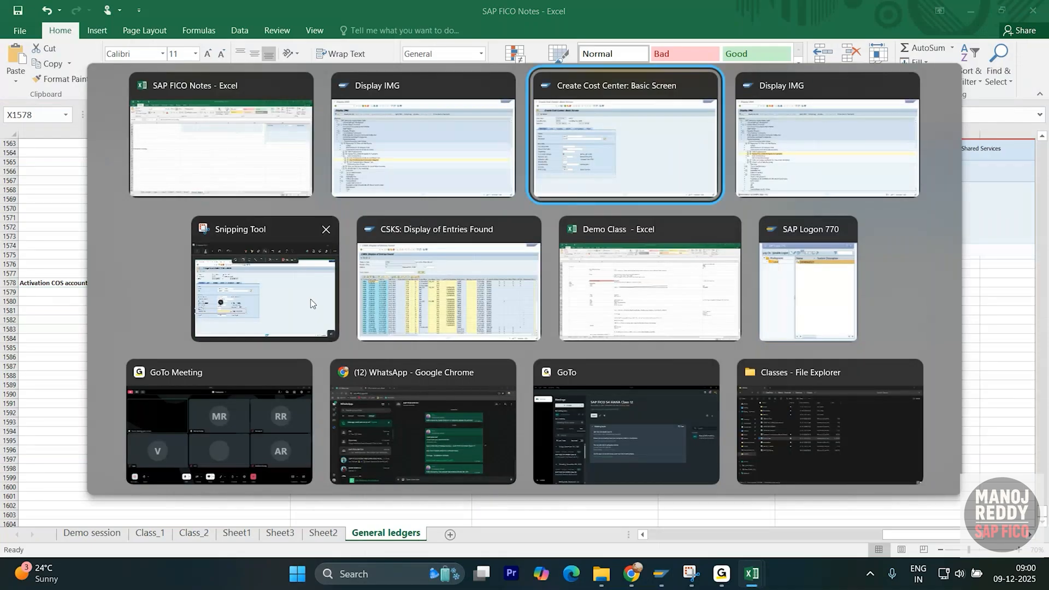
left_click(379, 159)
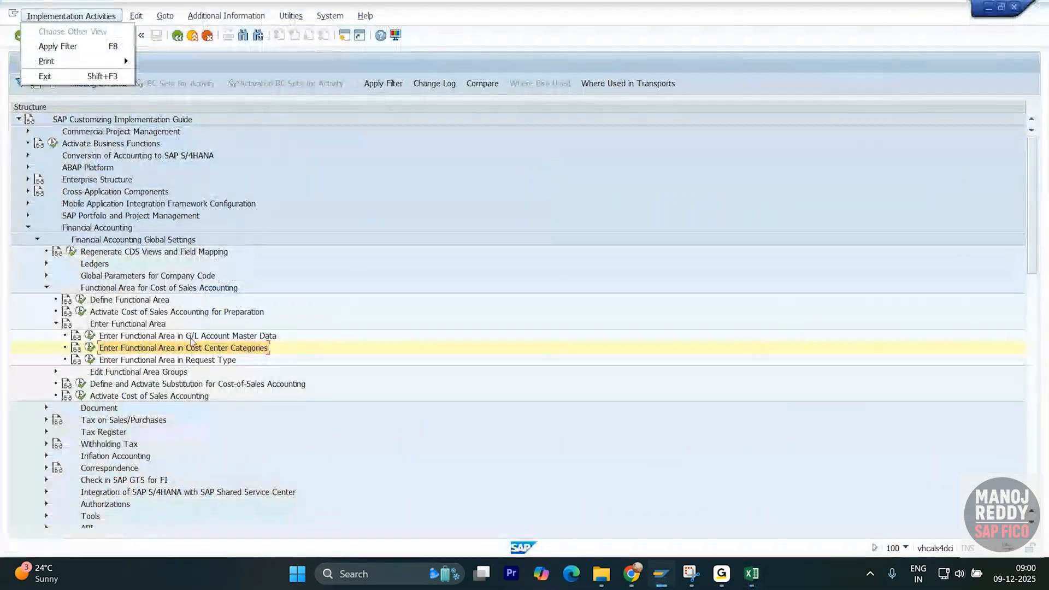
- Open Activate Cost of Sales Accounting and position the list at company code XYZI
left_click(55, 325)
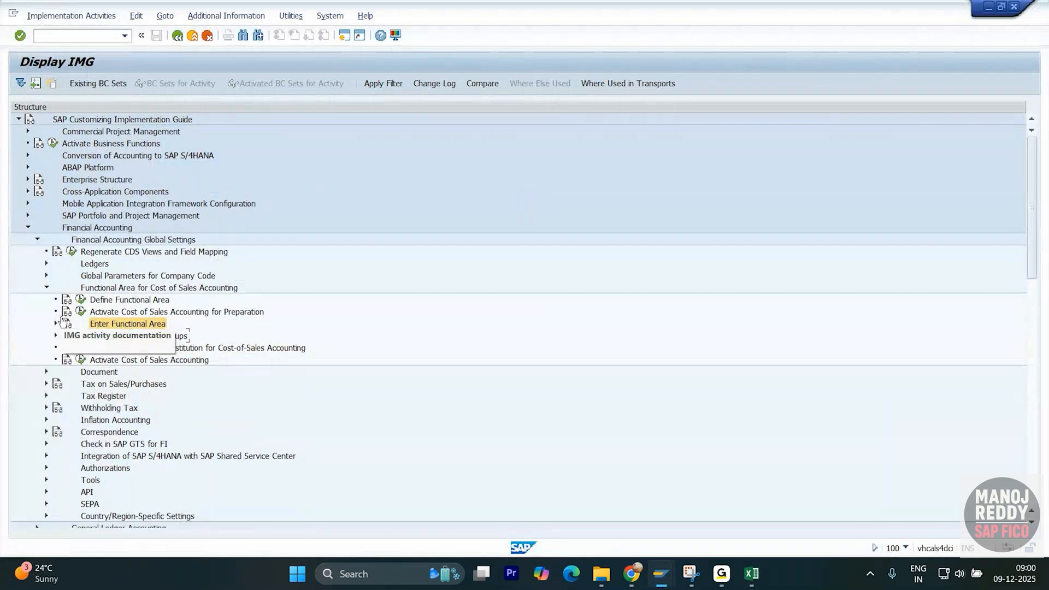
left_click(80, 360)
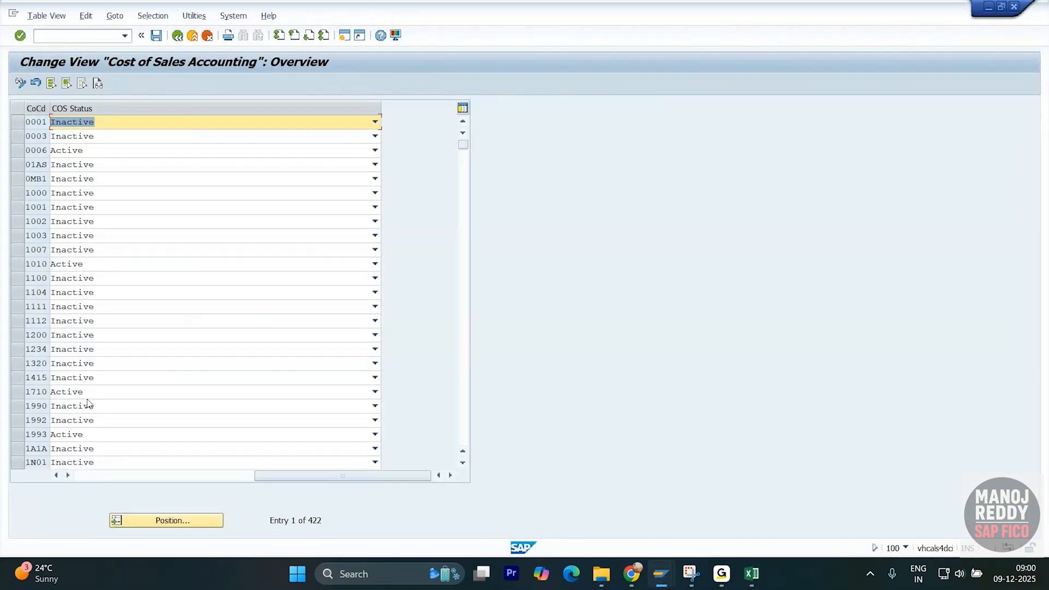
left_click(169, 517)
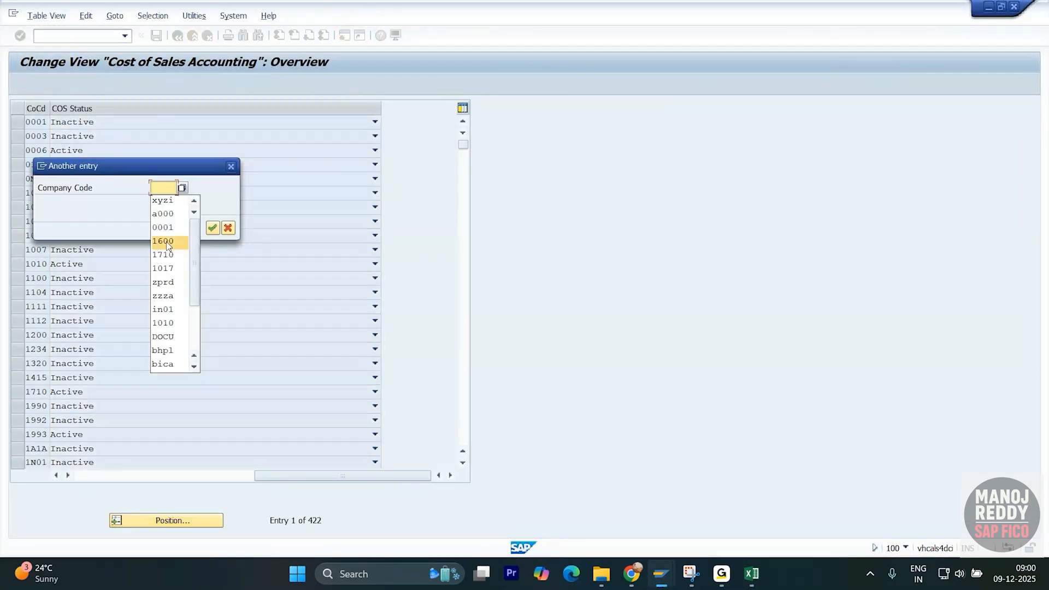
left_click(172, 205)
key("Return")
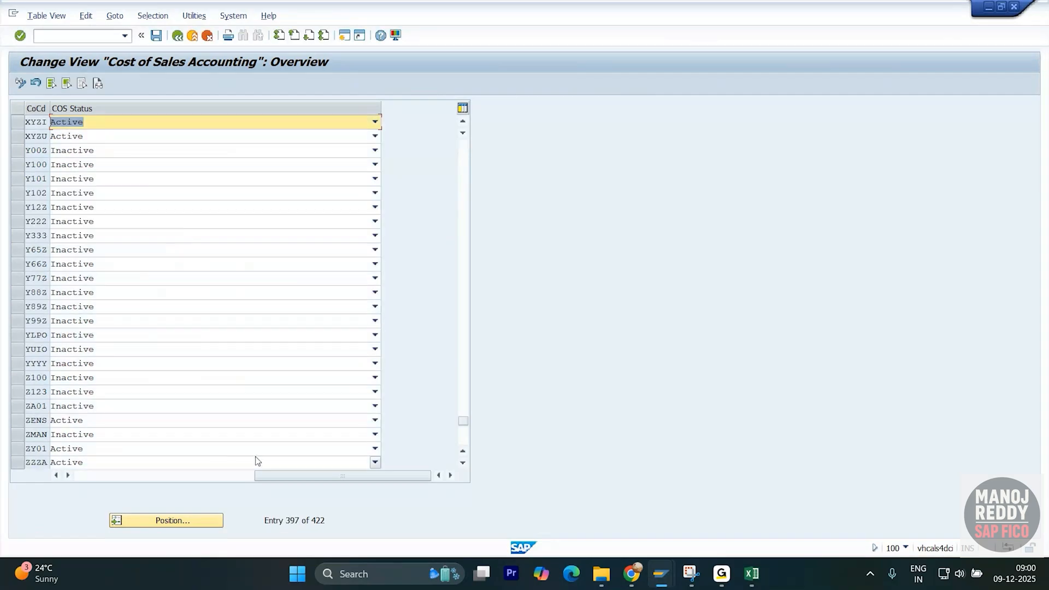
- Snip the Cost of Sales Accounting table and box the XYZI and XYZU Active rows in red
left_click(690, 582)
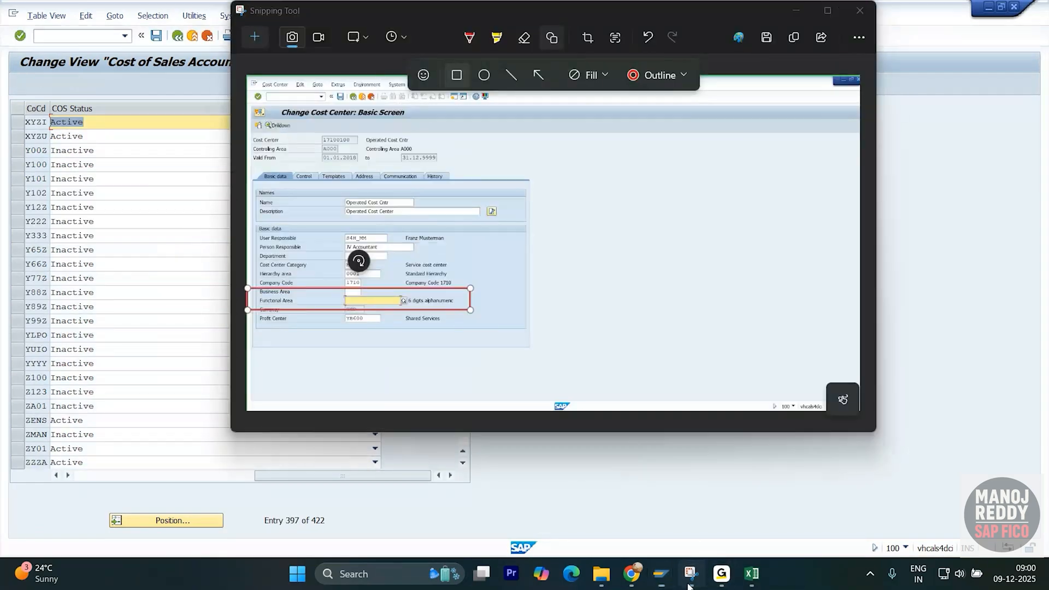
left_click(255, 37)
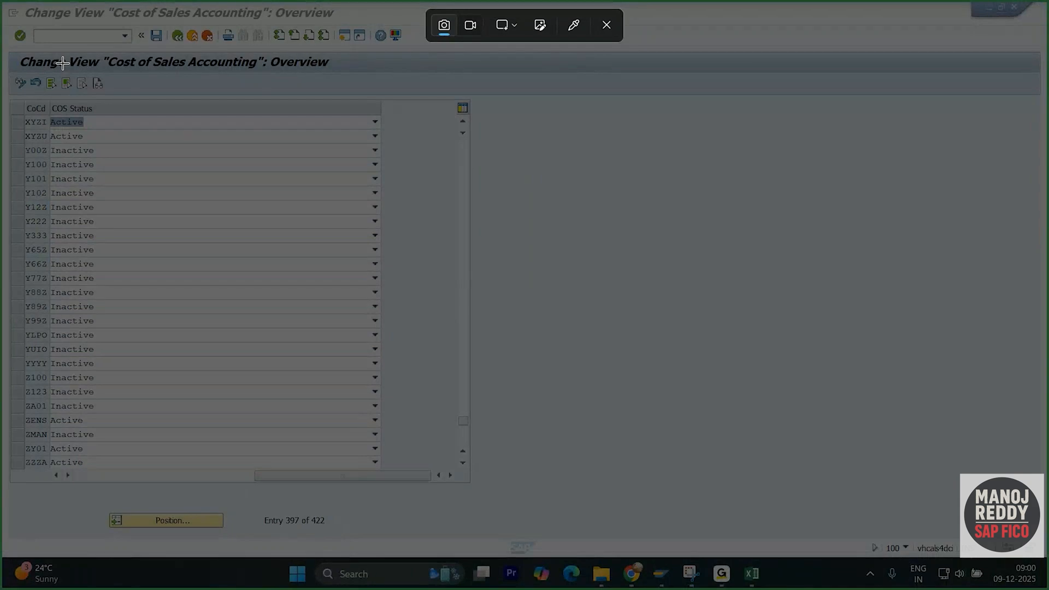
left_click_drag(2, 50, 542, 304)
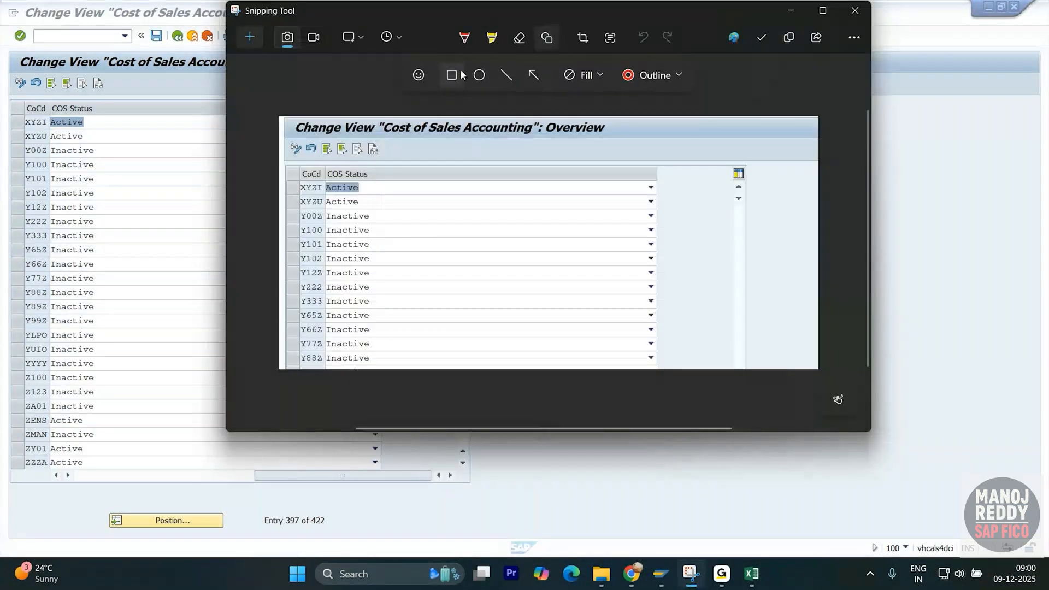
left_click(460, 75)
left_click_drag(280, 176, 674, 216)
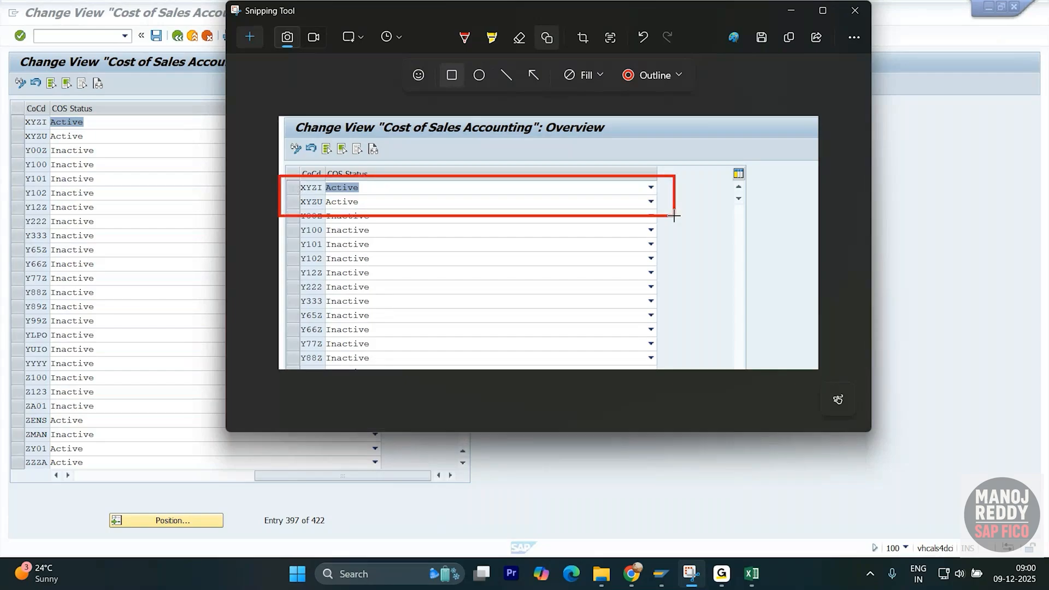
key("alt+Tab")
key("Tab")
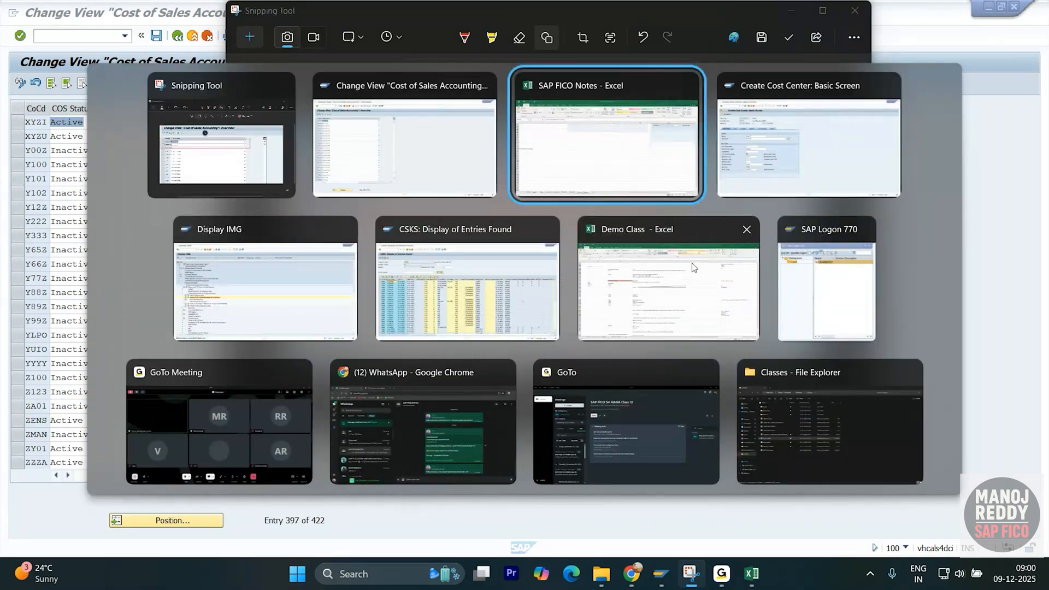
- Paste the annotated COS capture under the Activation COS accounting heading and enlarge it
key("ctrl+v")
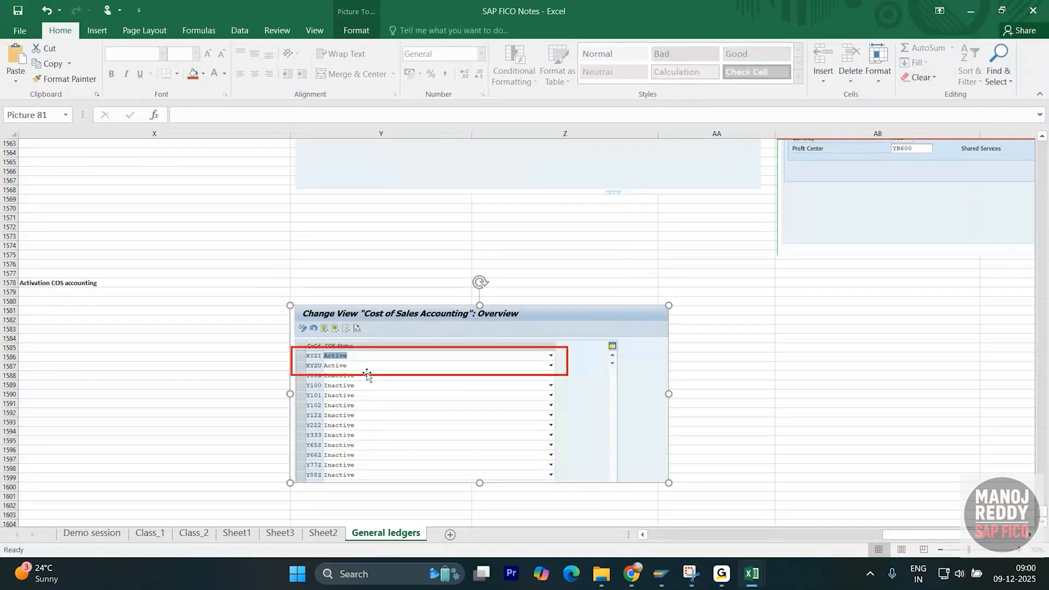
scroll(366, 375, "down", 2)
left_click_drag(671, 433, 800, 487)
left_click(218, 384)
scroll(176, 277, "down", 2)
scroll(246, 295, "up", 11)
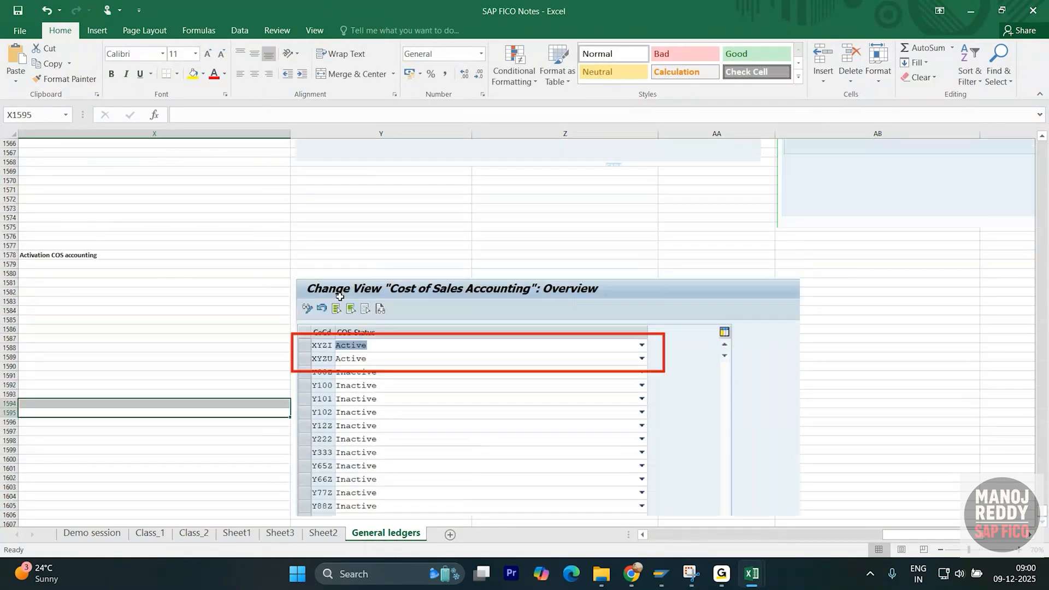
key("alt+Tab")
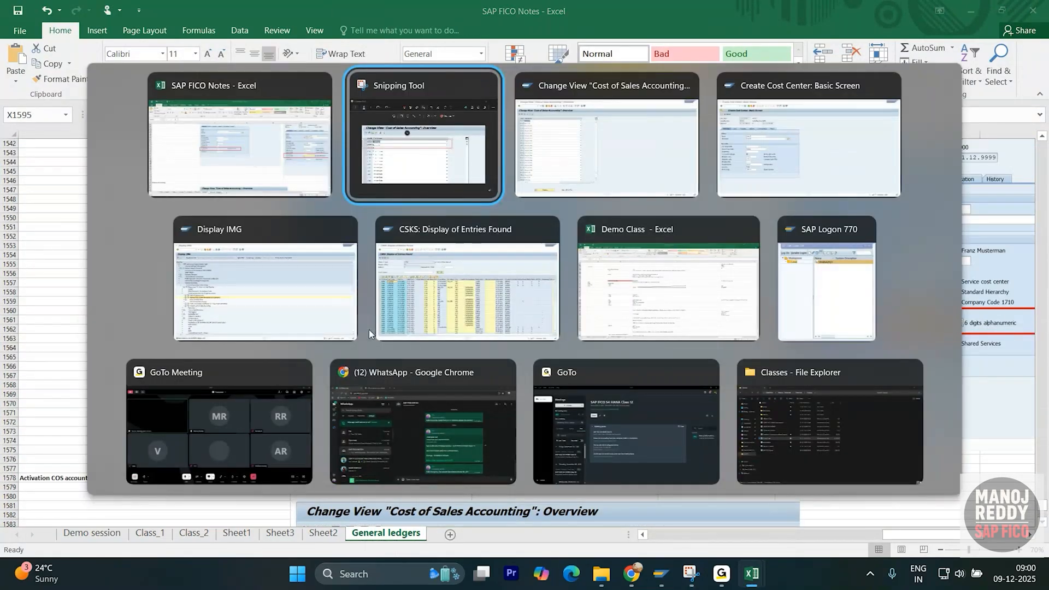
key("Tab")
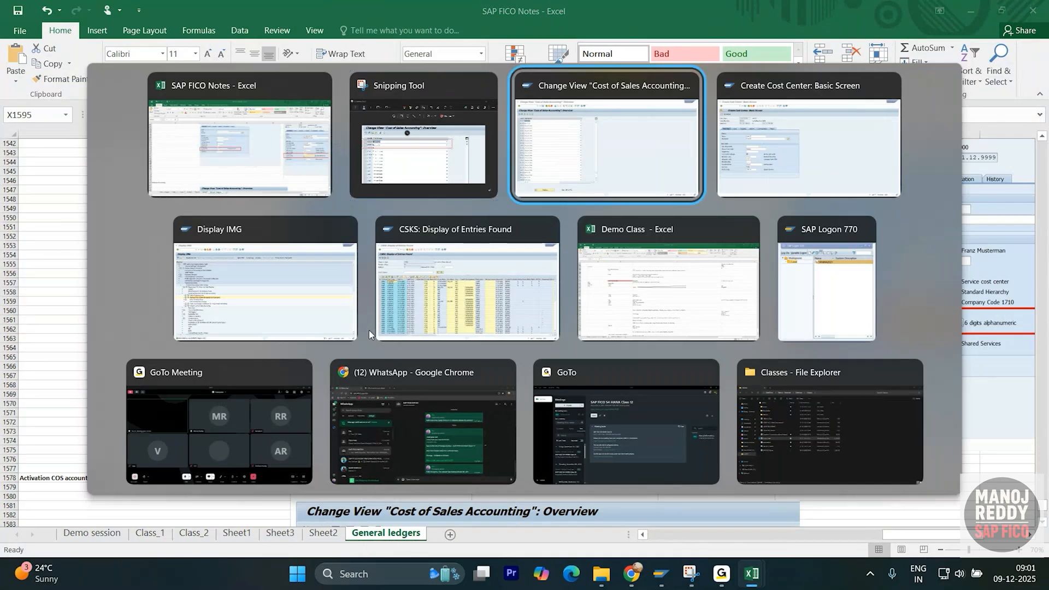
- Back in the IMG tree, run Enter Global Parameters under Global Parameters for Company Code
left_click(177, 35)
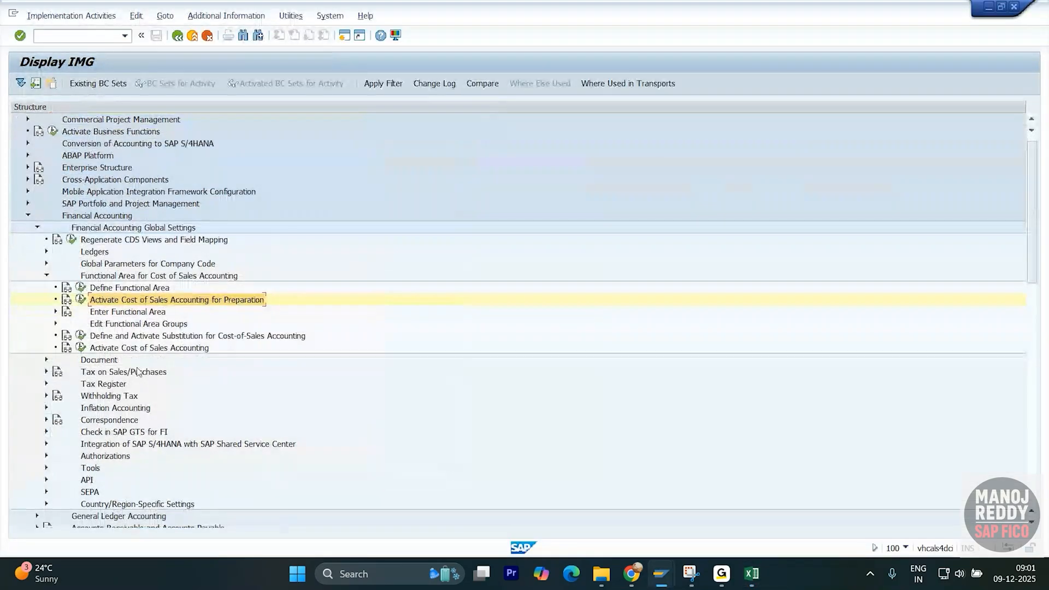
left_click(47, 276)
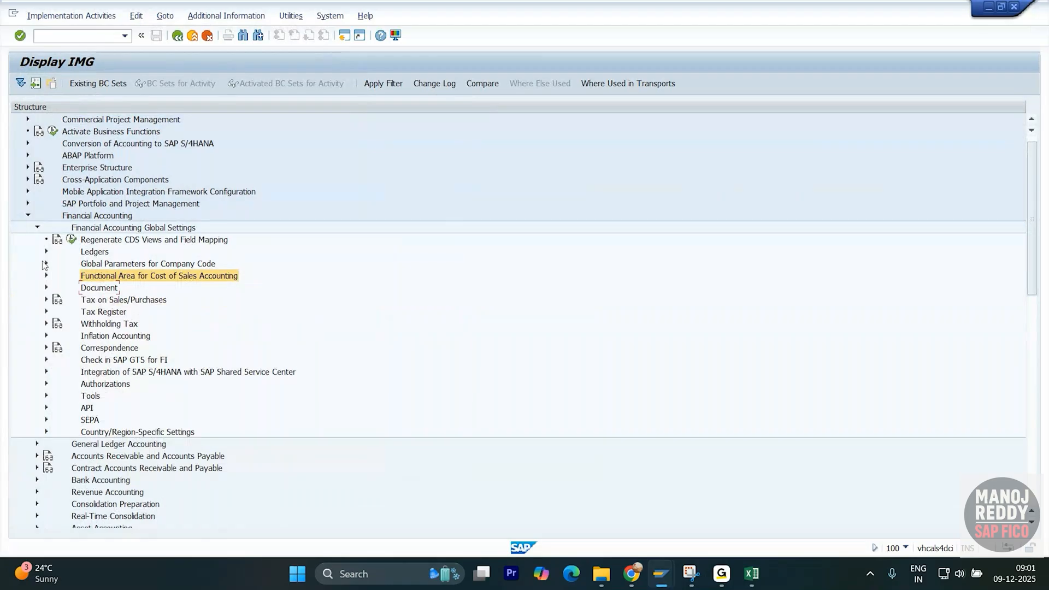
left_click(46, 264)
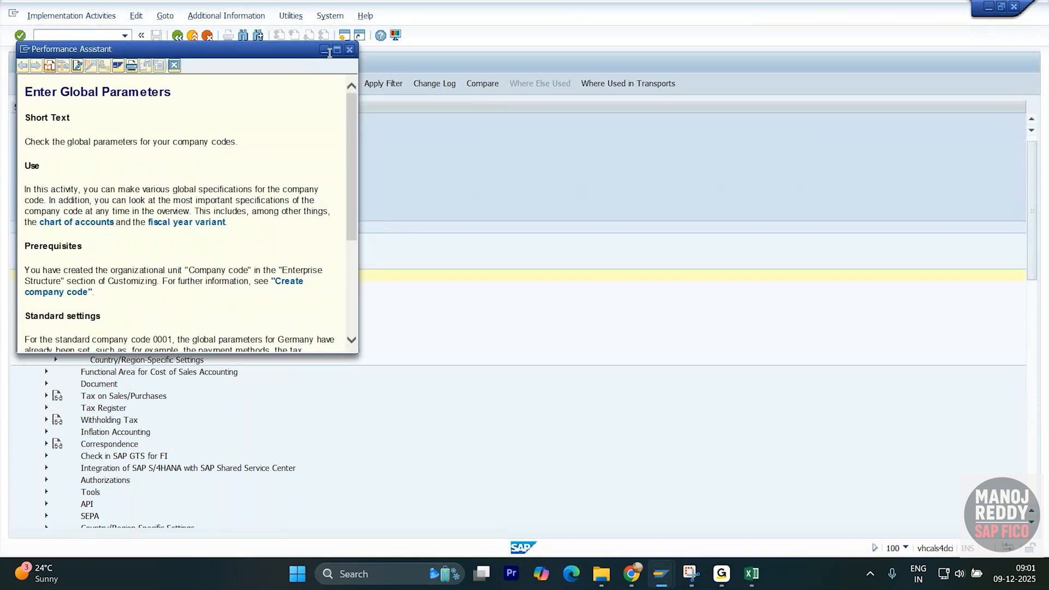
left_click(327, 51)
left_click(81, 276)
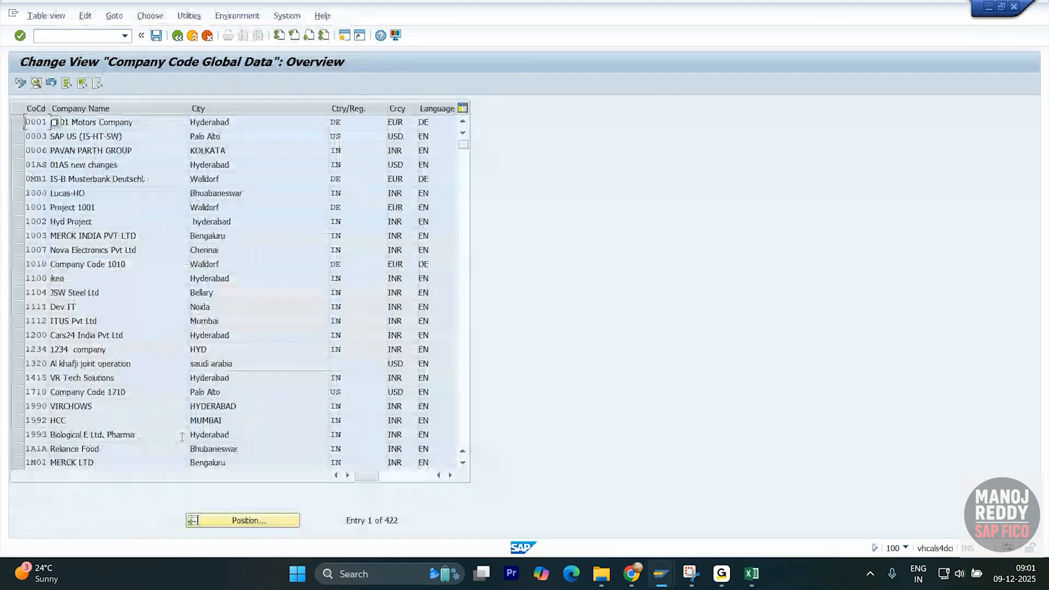
- Jump to company code XYZI and open its global data details, noting Cost of Sales Accounting Actv
left_click(219, 520)
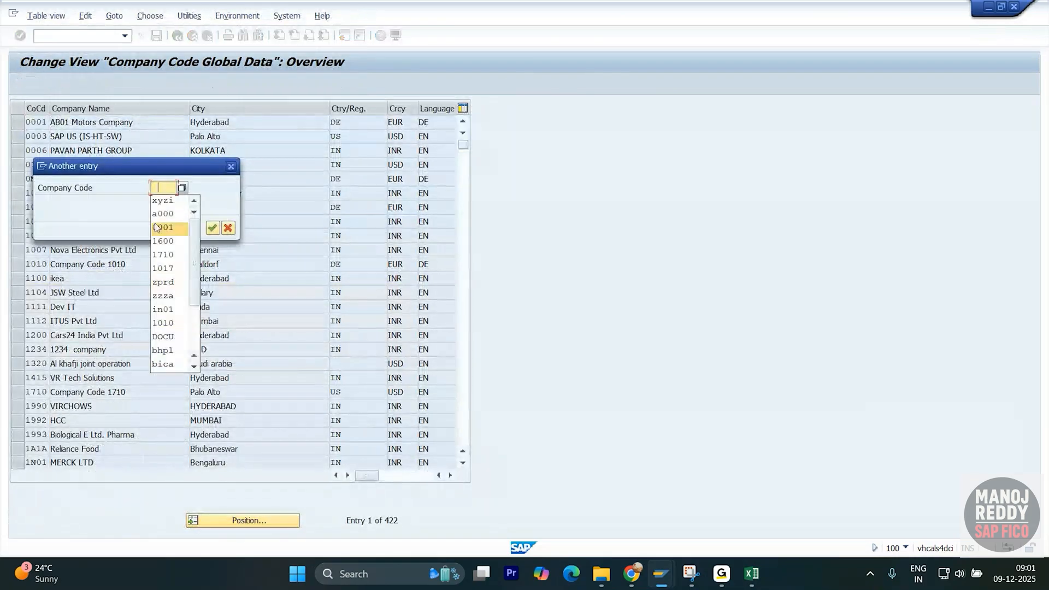
left_click(159, 202)
key("Return")
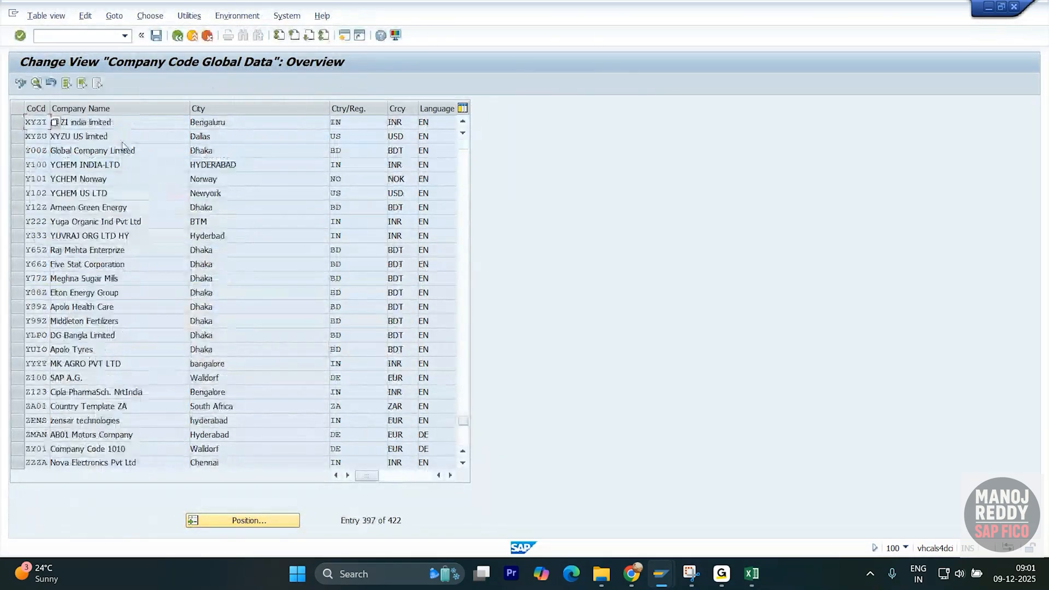
double_click(136, 124)
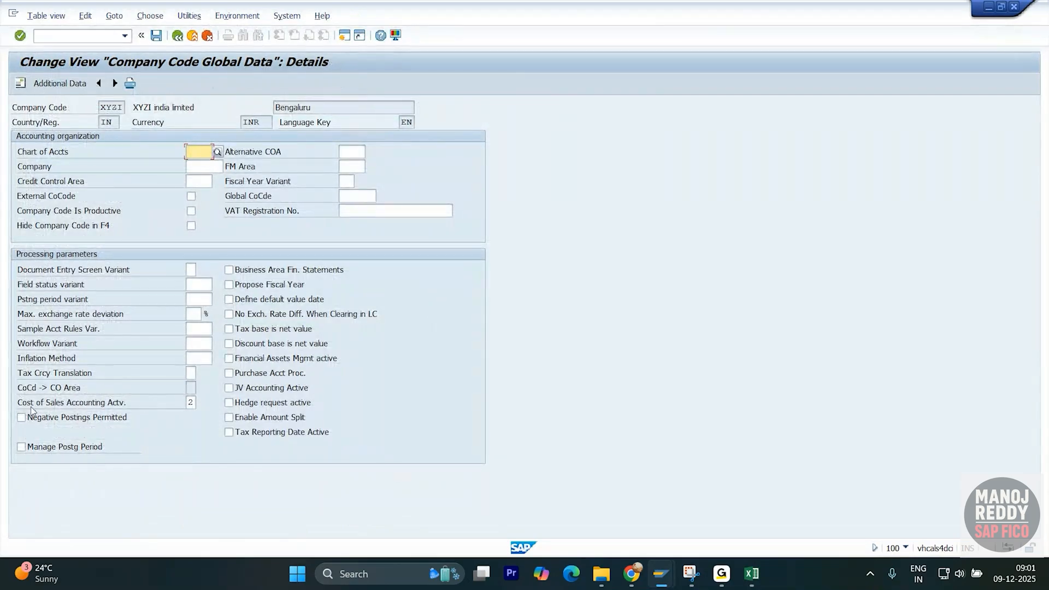
left_click(128, 407)
key("alt+Tab")
key("alt+Tab")
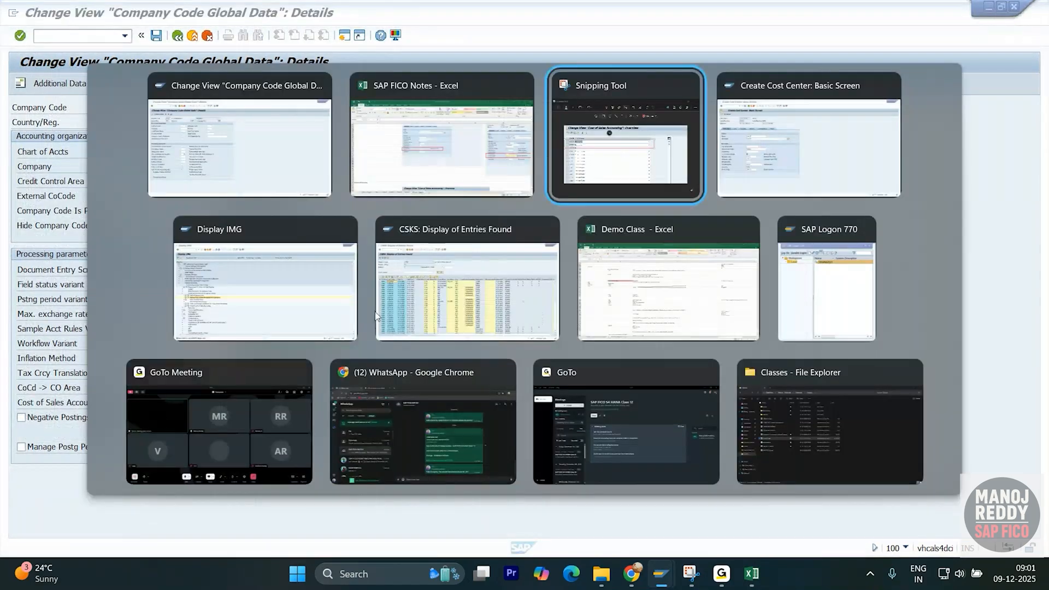
- Review the XYZU and XYZI global data screenshots in SAP FICO Notes, then return to SAP
left_click(431, 180)
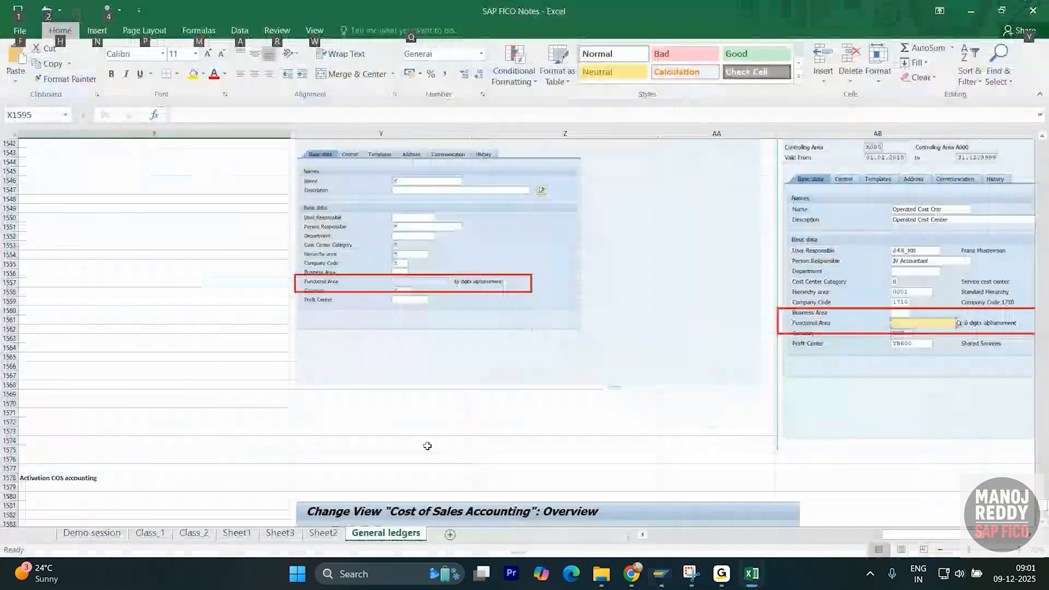
scroll(233, 402, "up", 20)
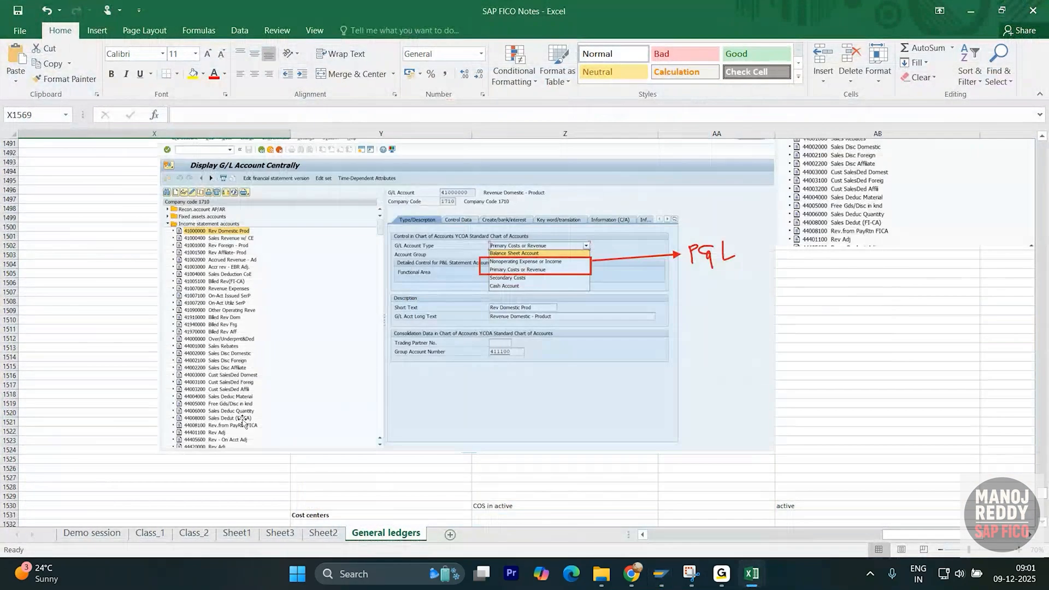
scroll(243, 423, "up", 20)
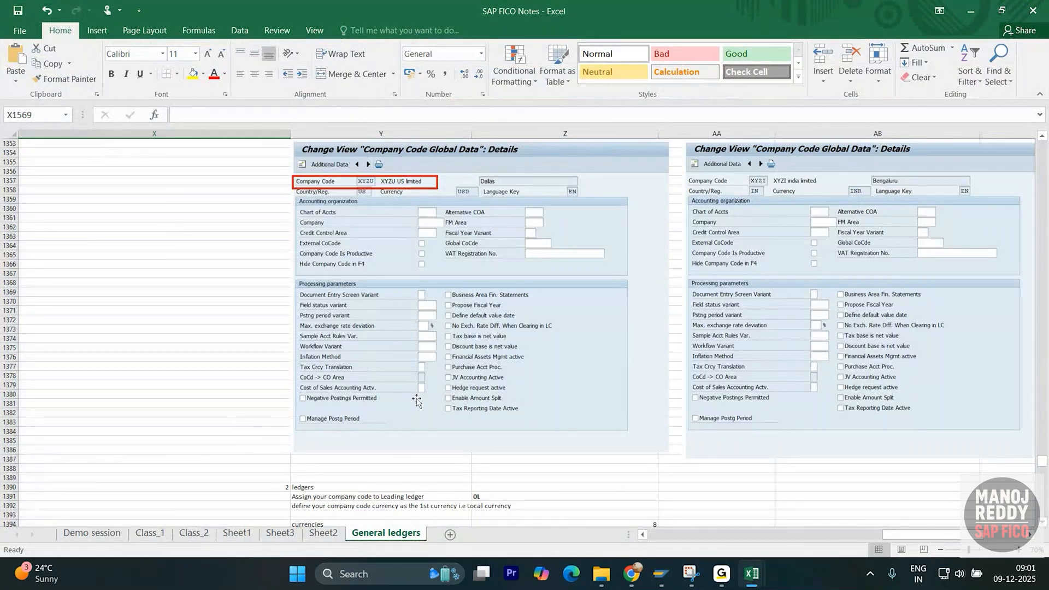
key("alt+Tab")
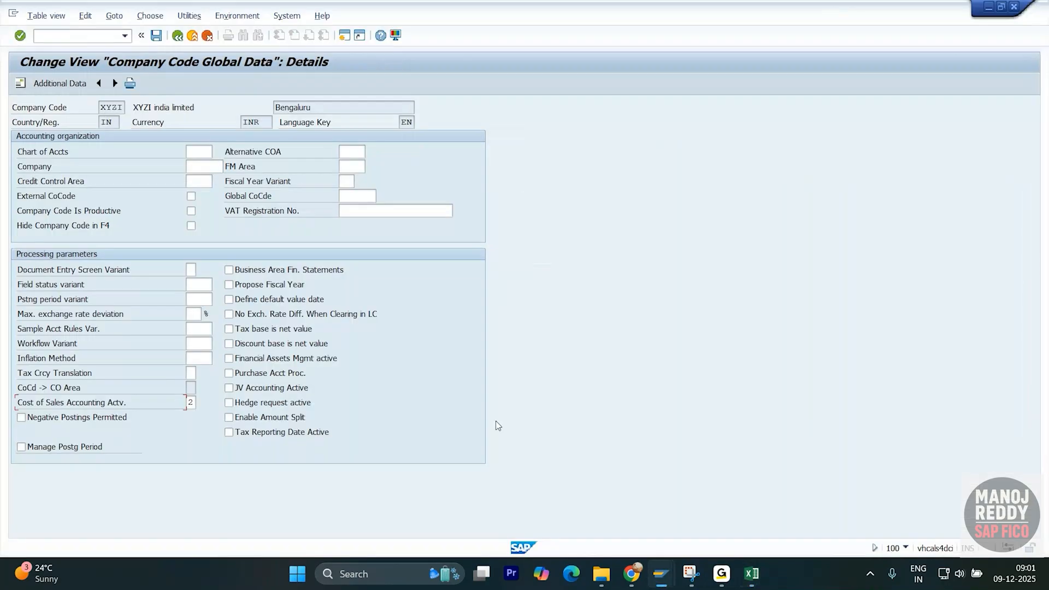
- Set XYZI's Cost of Sales Accounting Actv. field to 2 (Active) and check the entry
left_click(195, 402)
left_click(201, 403)
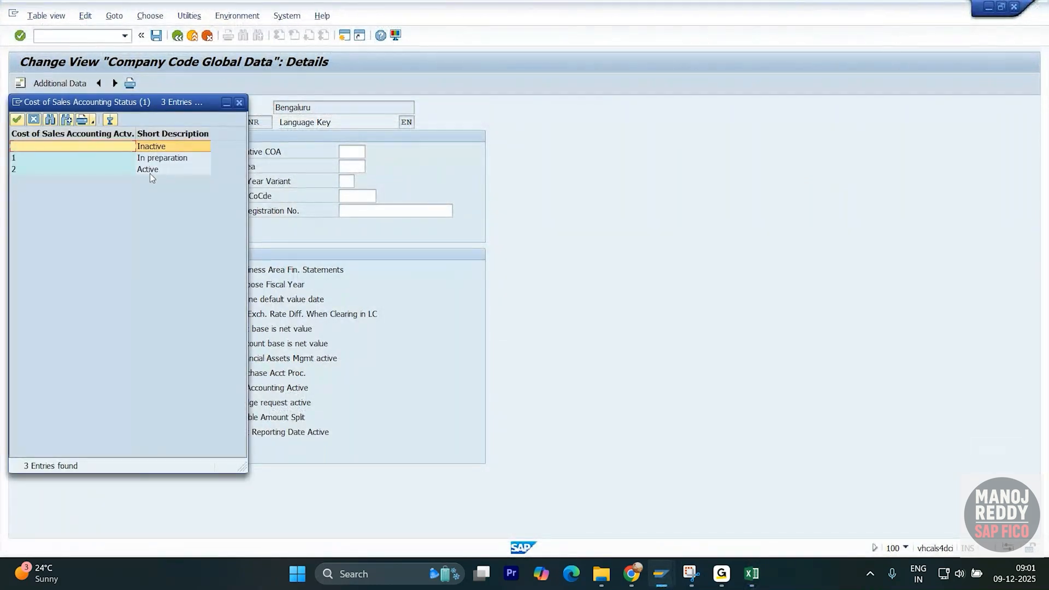
left_click(151, 172)
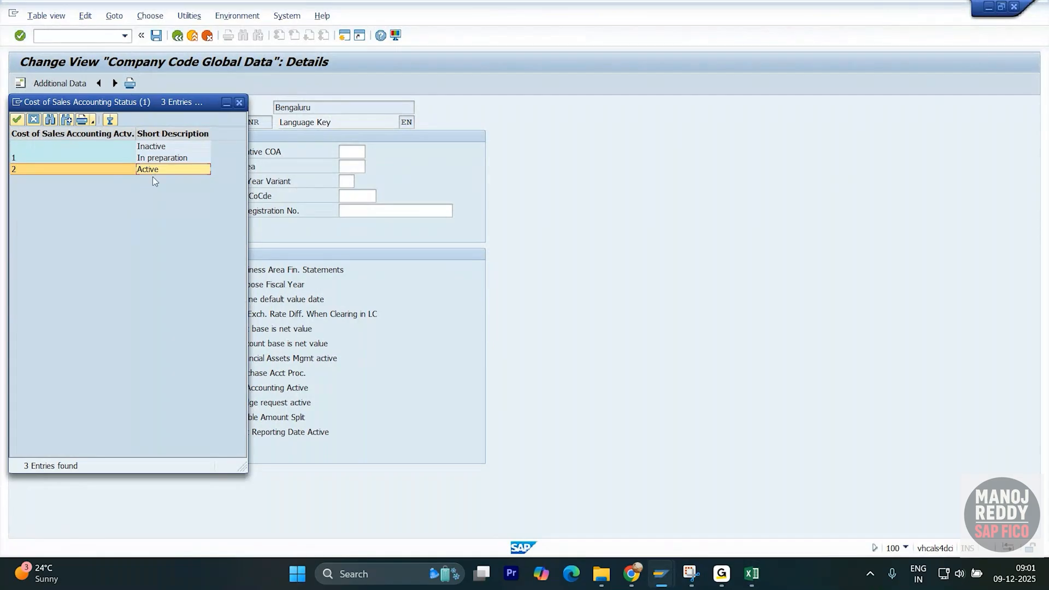
left_click(239, 104)
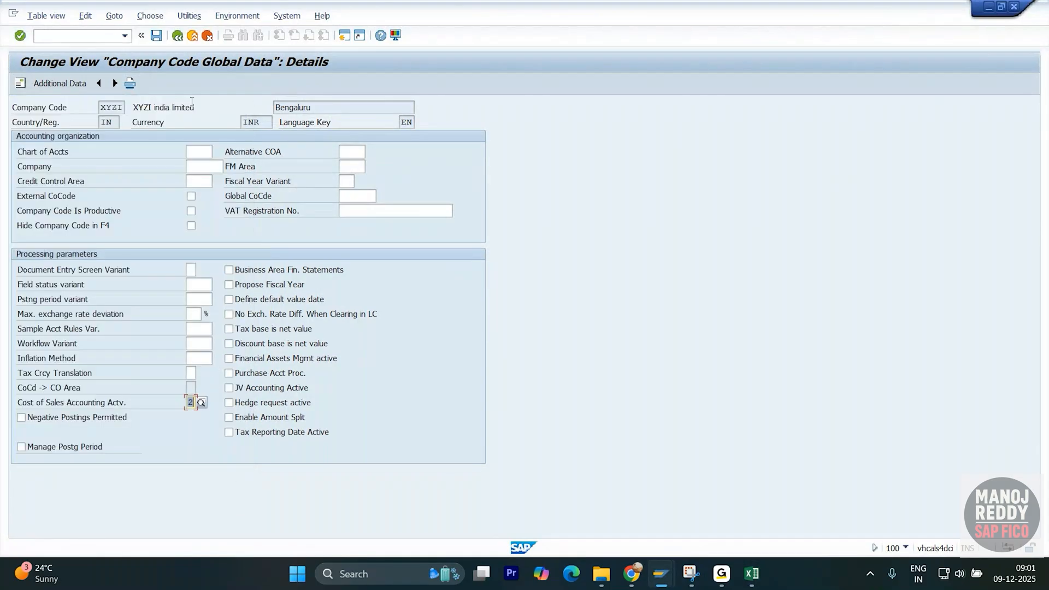
left_click(177, 37)
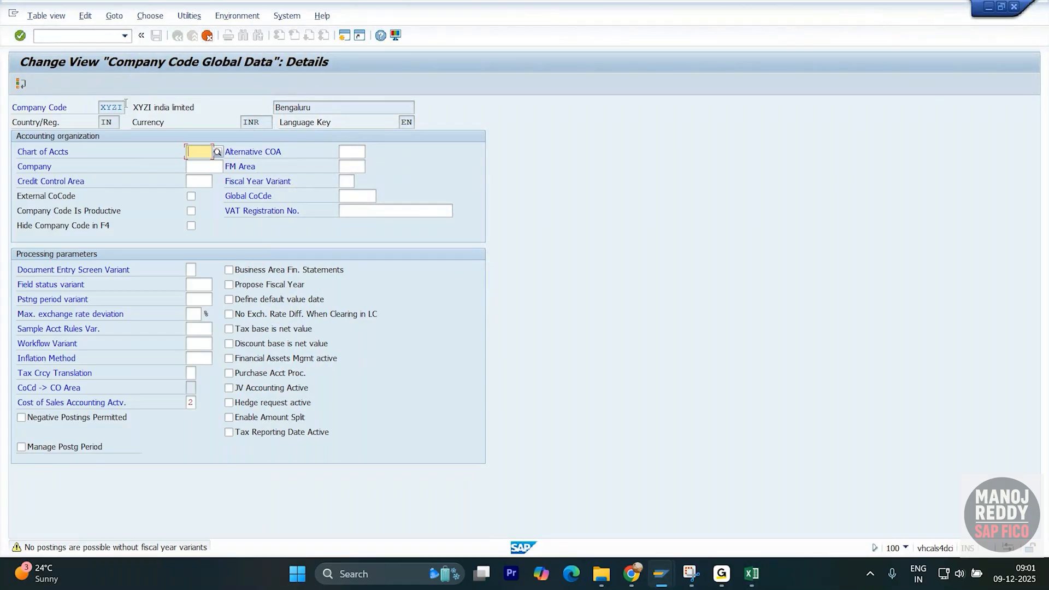
- Go back to the company code list, reopen XYZI's details and switch them to edit mode
left_click(202, 36)
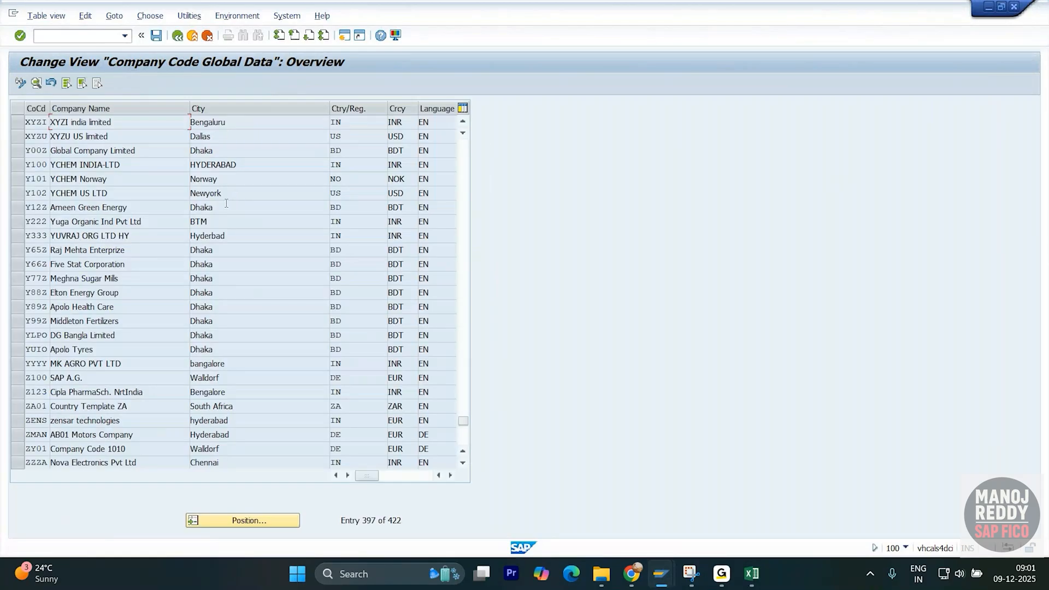
double_click(137, 123)
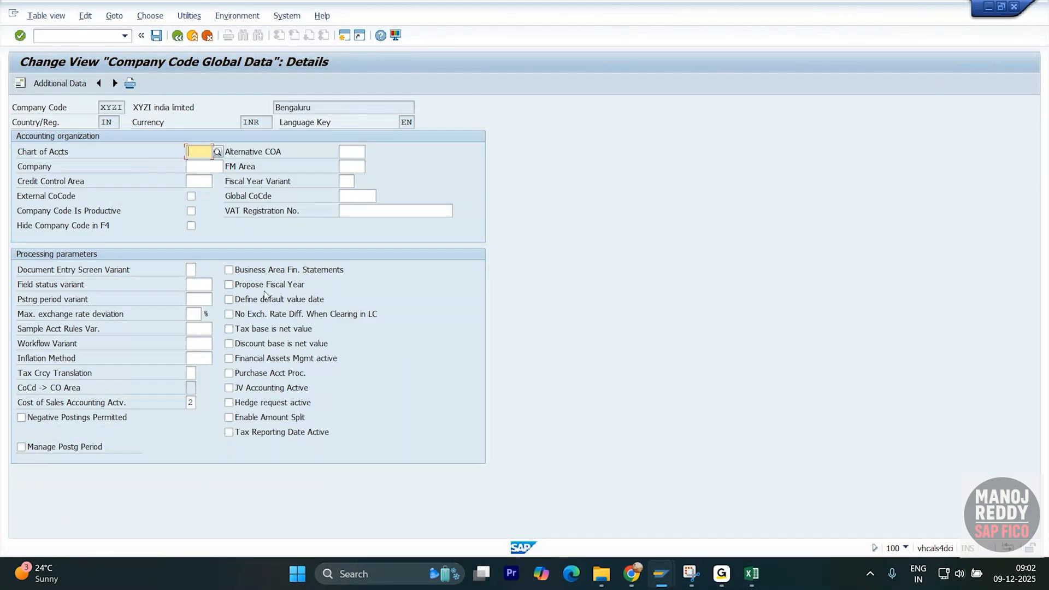
left_click(177, 36)
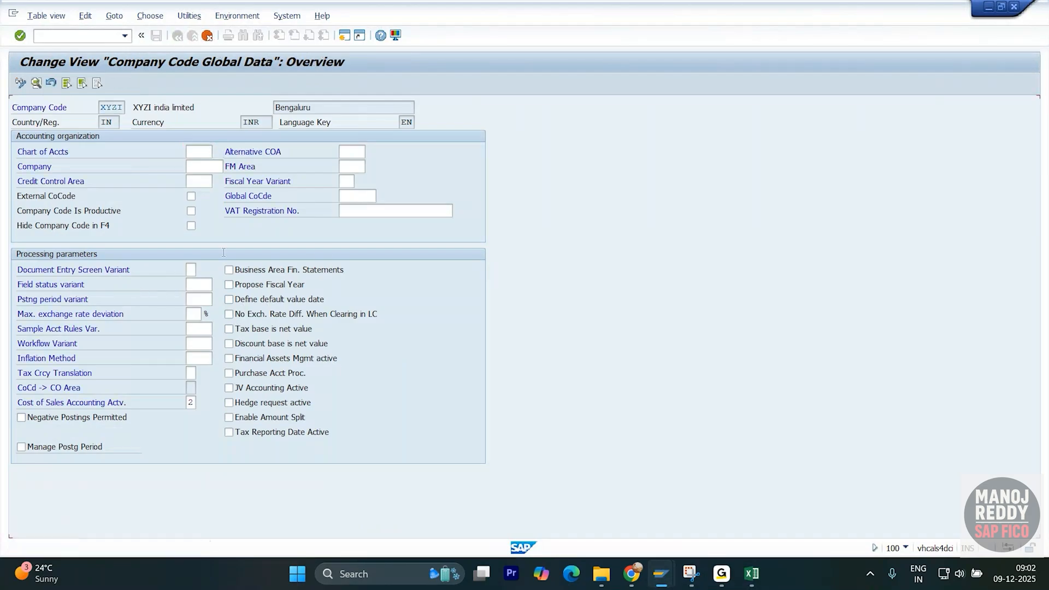
key("alt+Tab")
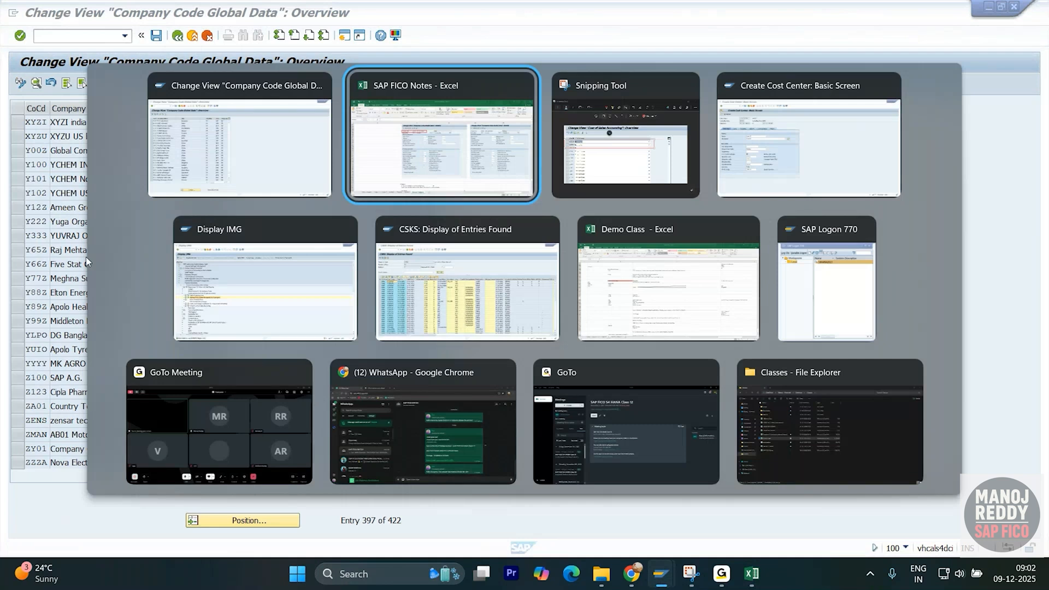
- Snip XYZI's global data details and box the Cost of Sales Accounting Actv. row in red
key("F2")
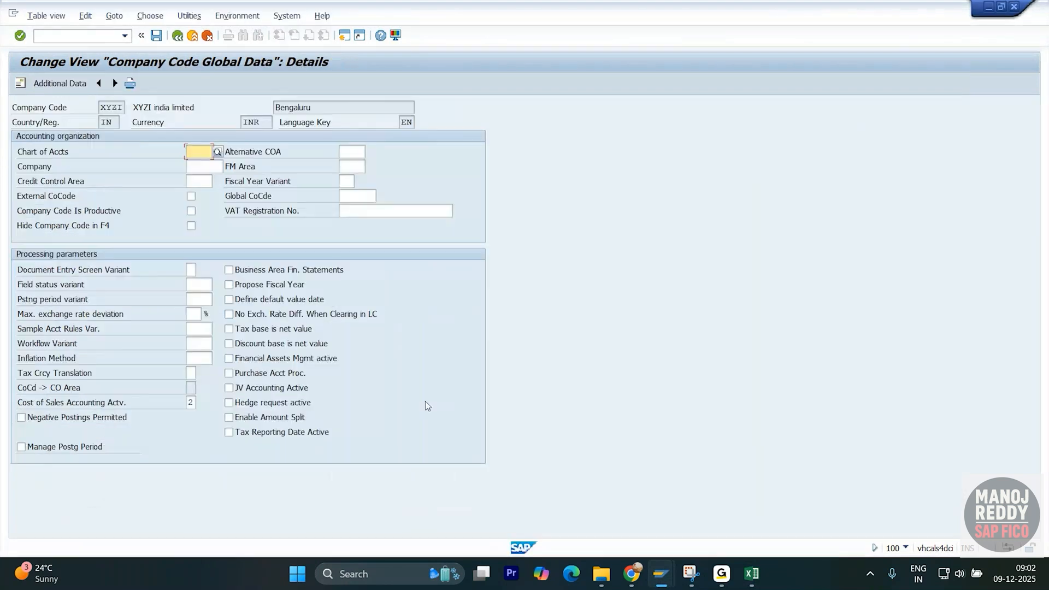
left_click(685, 578)
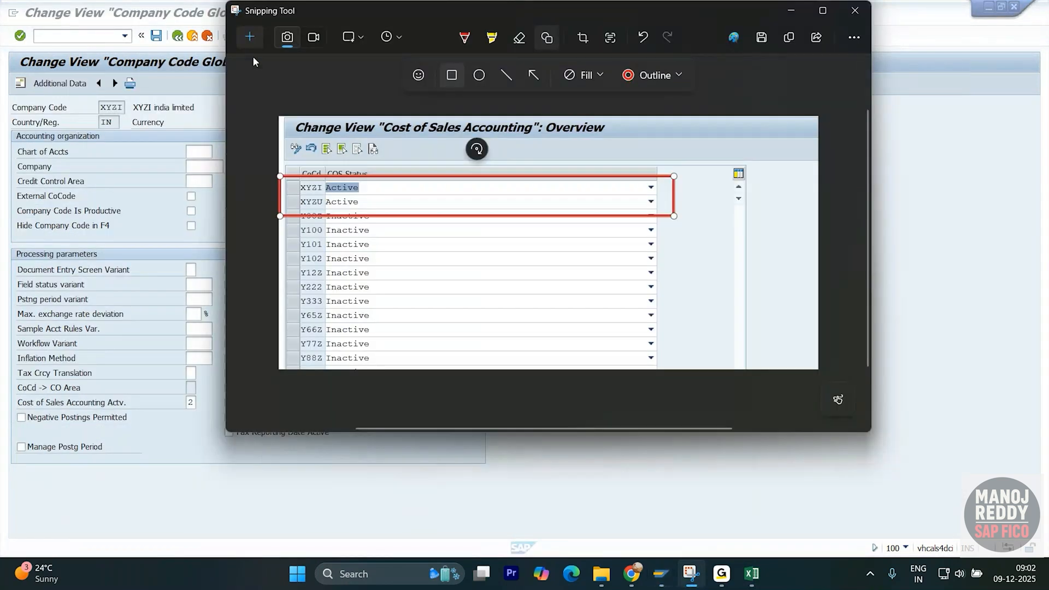
left_click(246, 41)
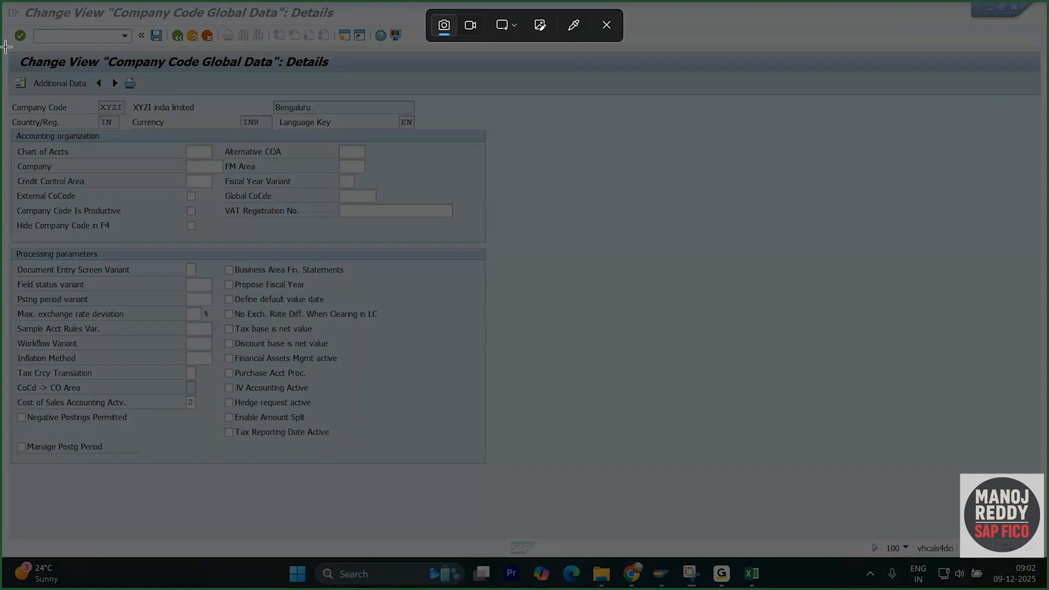
left_click_drag(2, 48, 835, 490)
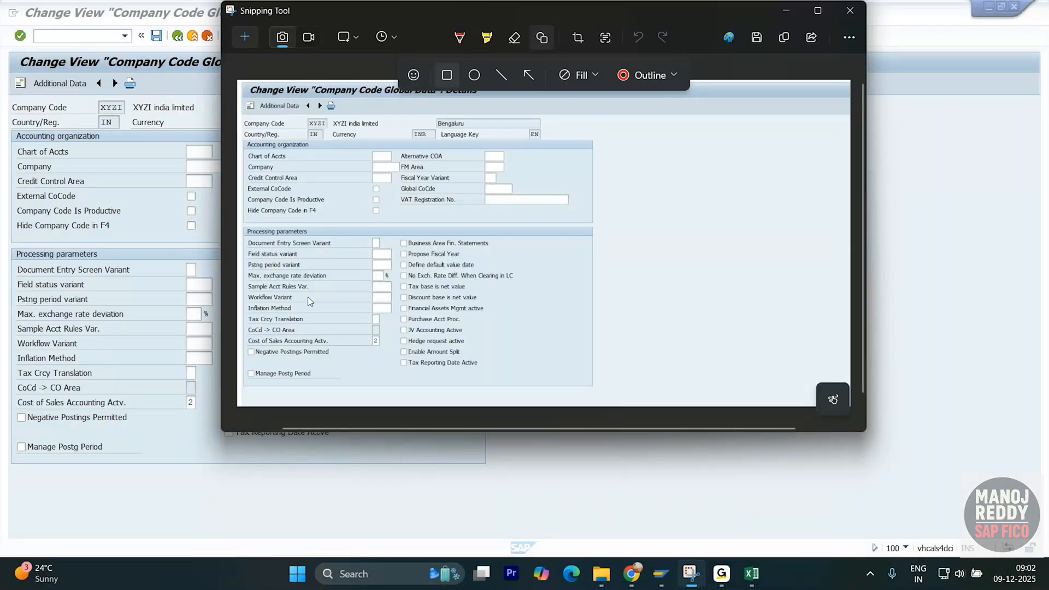
left_click_drag(243, 335, 396, 349)
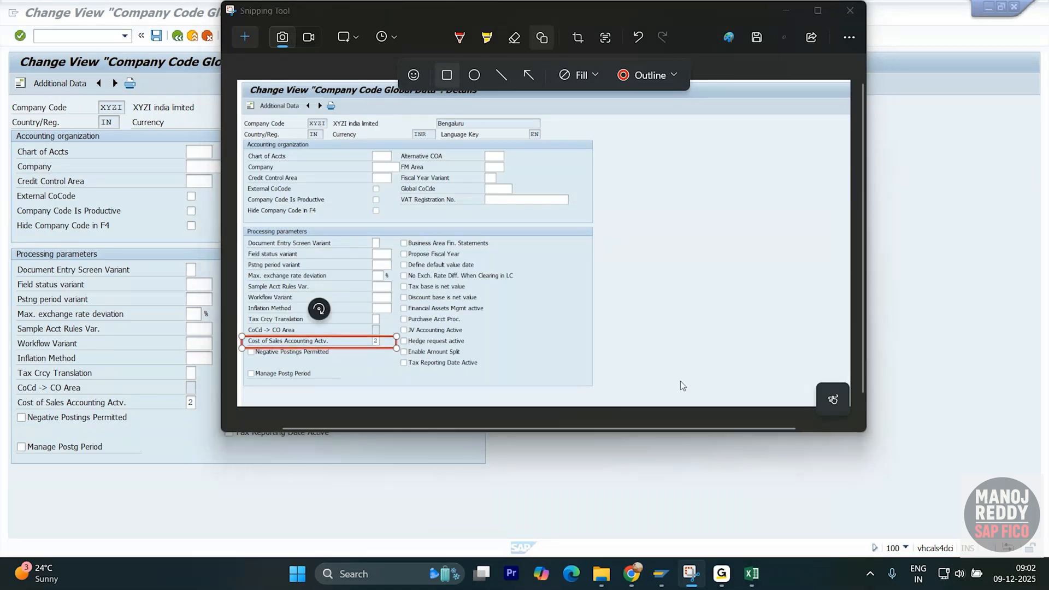
key("alt+Tab")
key("alt+Tab")
- Paste the red-boxed XYZI global data snip at cell Y1609 and nudge it into position
scroll(585, 404, "down", 10)
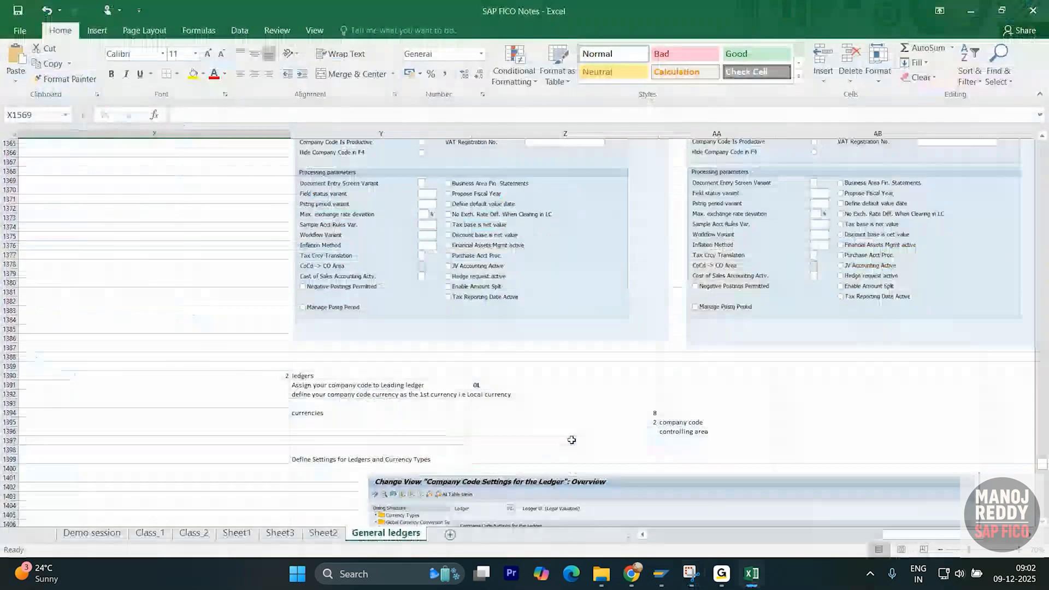
scroll(585, 404, "down", 20)
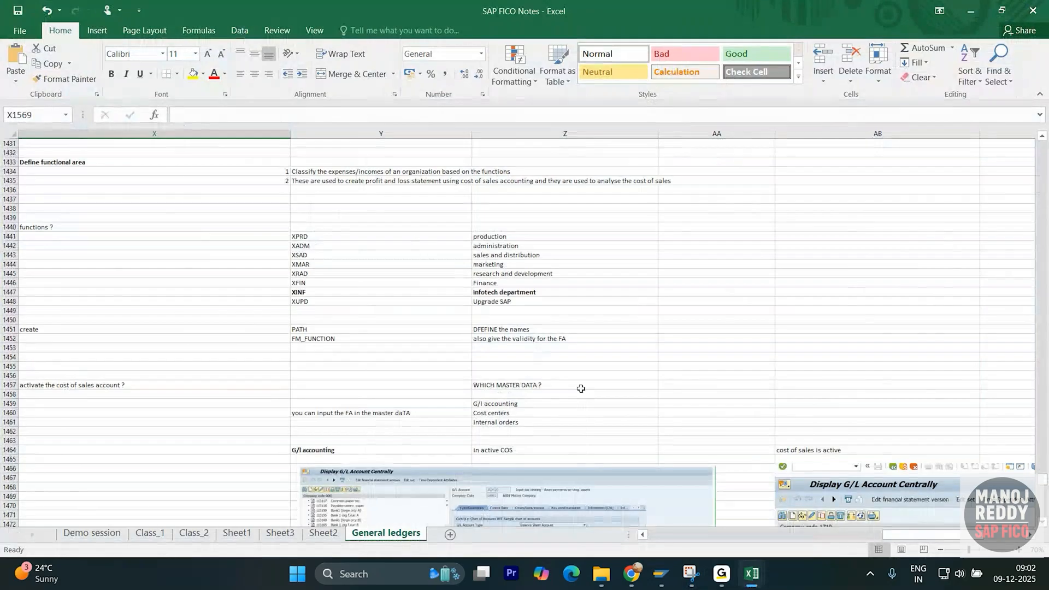
scroll(581, 381, "down", 20)
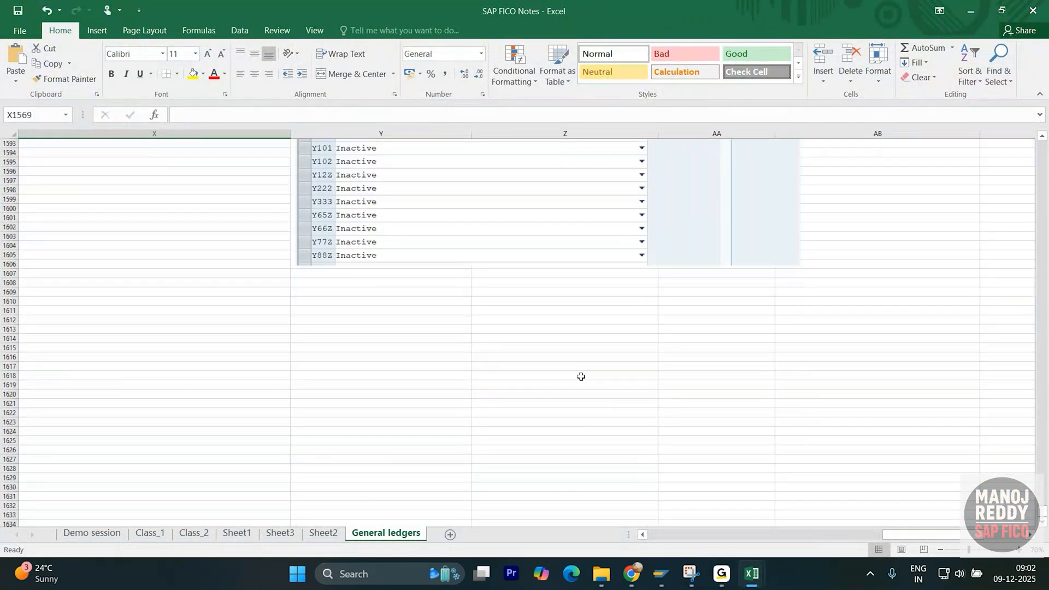
left_click(354, 292)
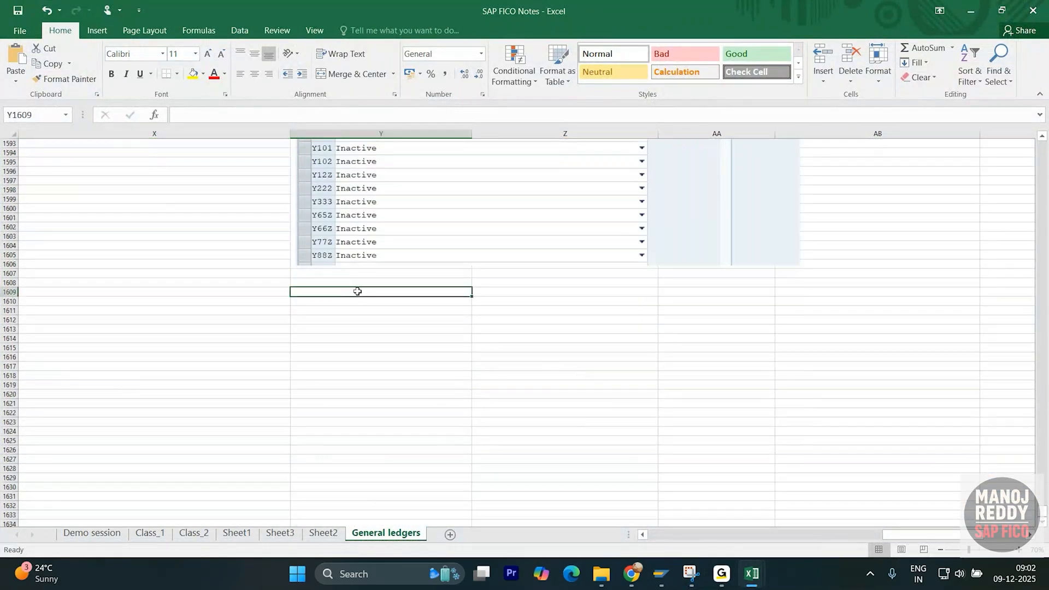
key("ctrl+v")
mouse_move(517, 400)
left_mouse_down()
mouse_move(564, 401)
mouse_move(503, 388)
left_mouse_up()
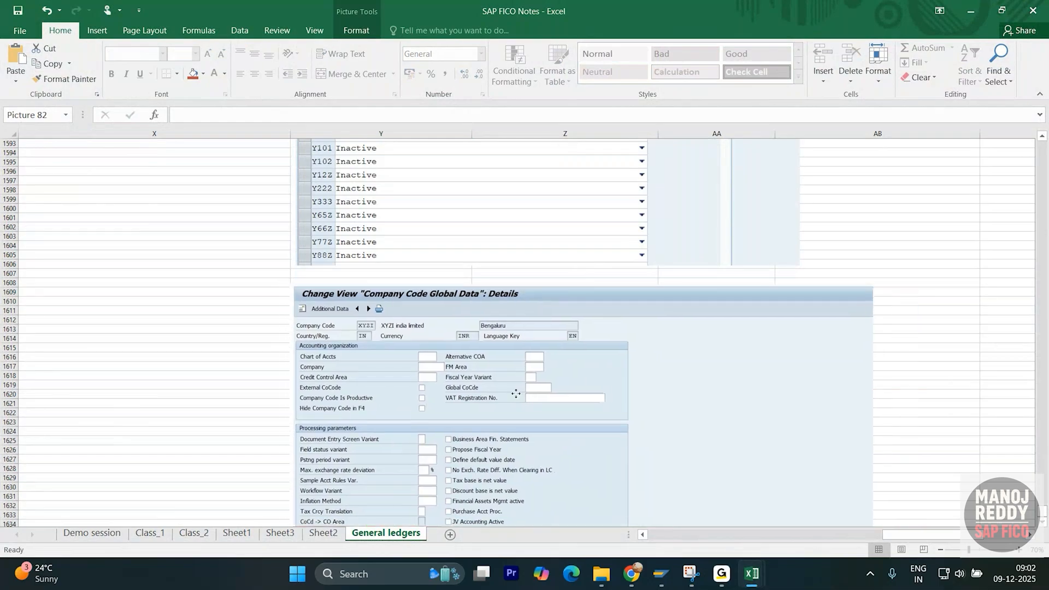
scroll(175, 388, "up", 9)
scroll(176, 388, "down", 6)
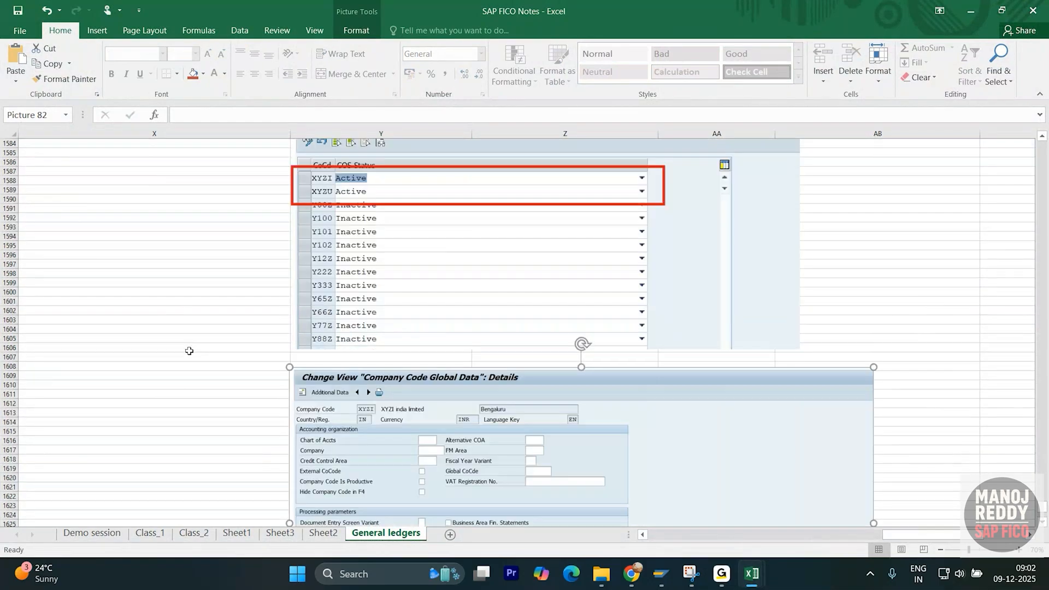
- Check the COS status and global data pictures, then deselect by picking cell X1646
left_click(432, 232)
scroll(428, 234, "down", 11)
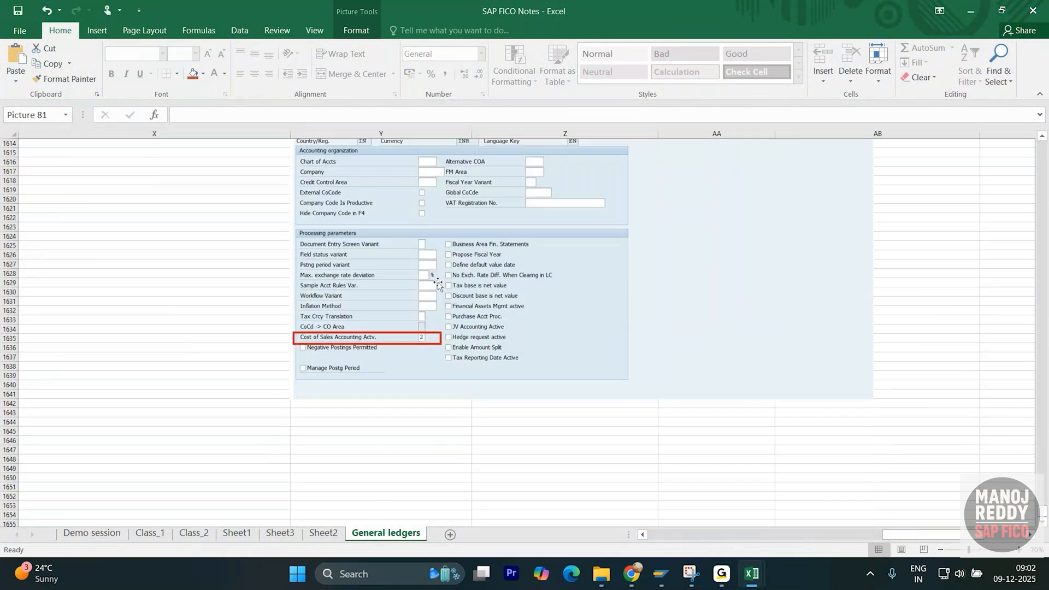
left_click(429, 281)
scroll(458, 326, "up", 4)
scroll(457, 327, "up", 1)
scroll(429, 355, "down", 9)
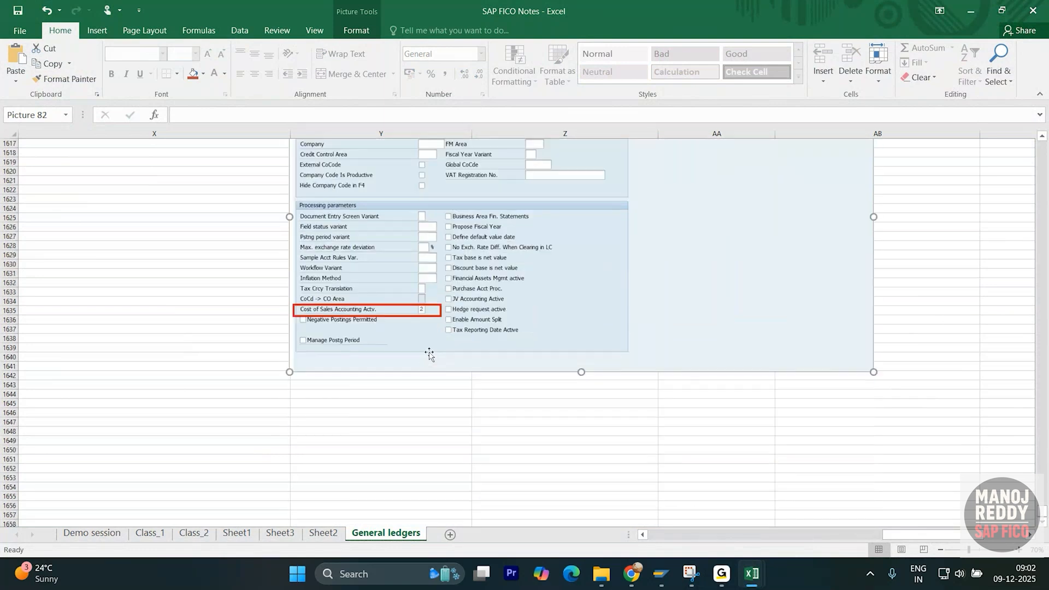
left_click(264, 302)
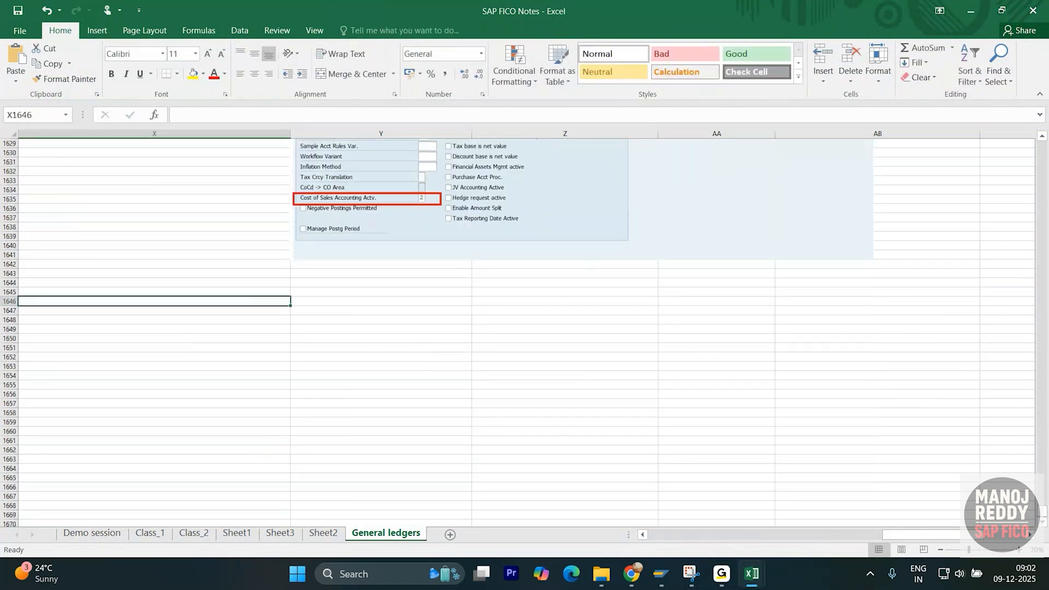
key("alt+Tab")
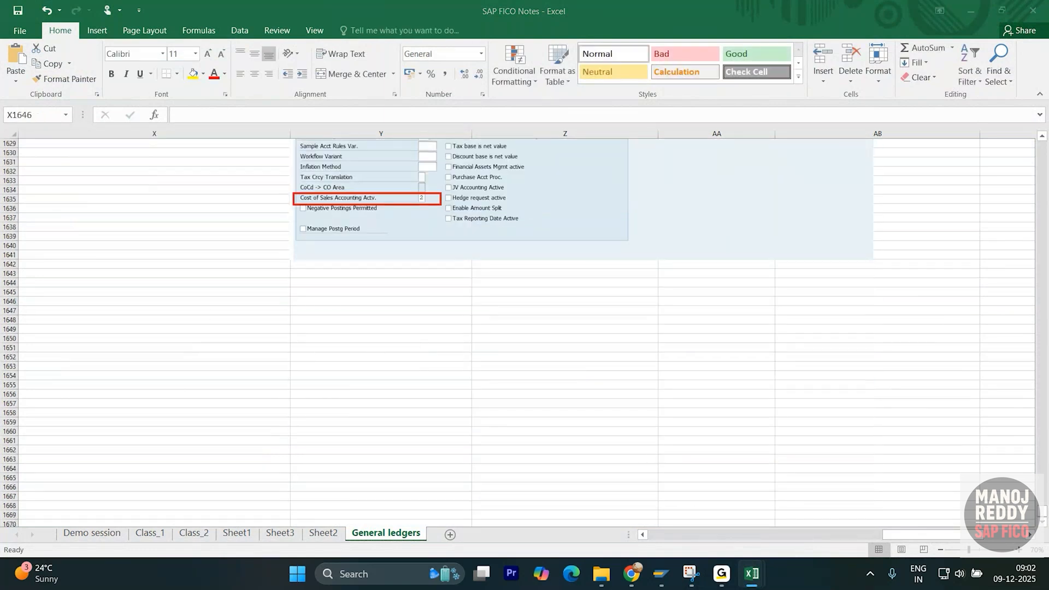